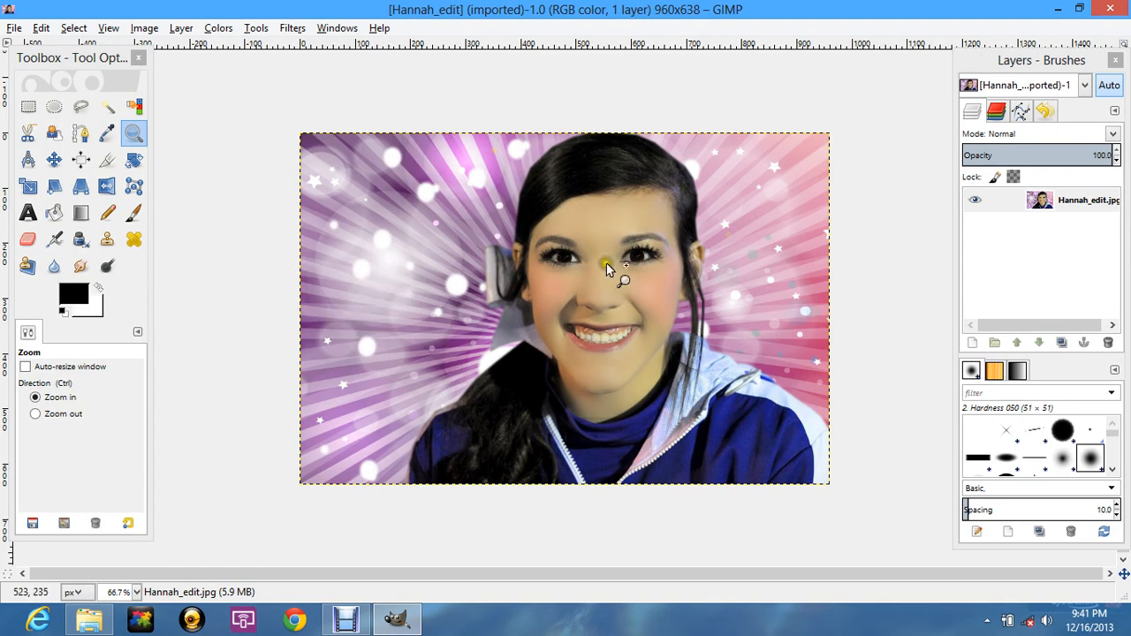
# Step: Start a free selection at the image's lower edge and trace the outer edge of the left-hand sleeve up to the hair
pyautogui.moveTo(351, 324); pyautogui.dragTo(864, 574)
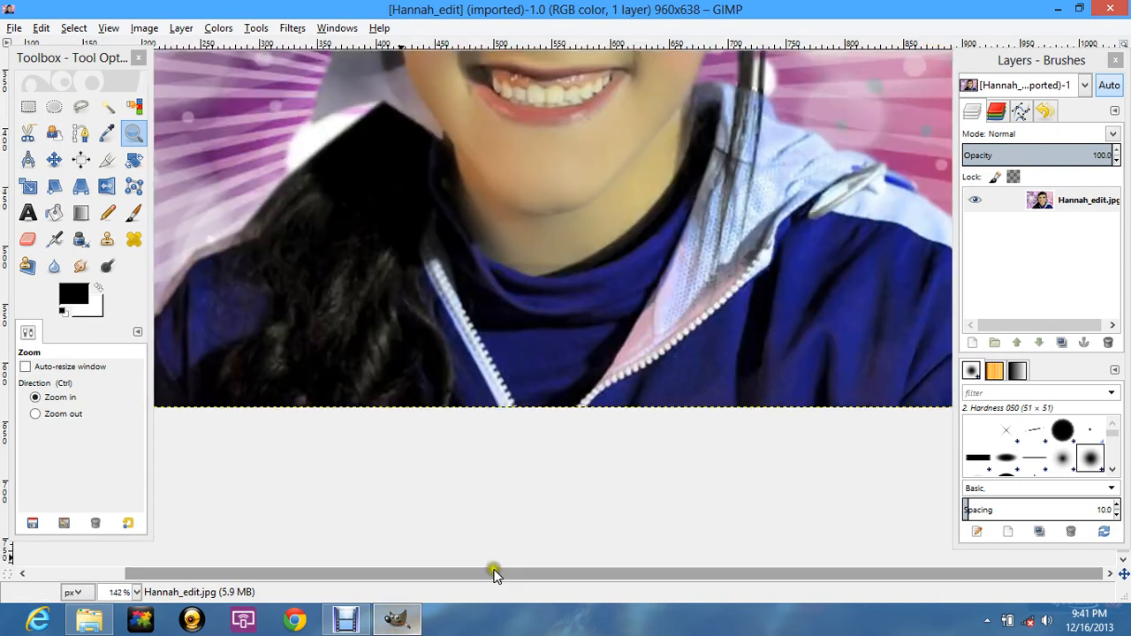
pyautogui.moveTo(493, 574); pyautogui.dragTo(391, 570)
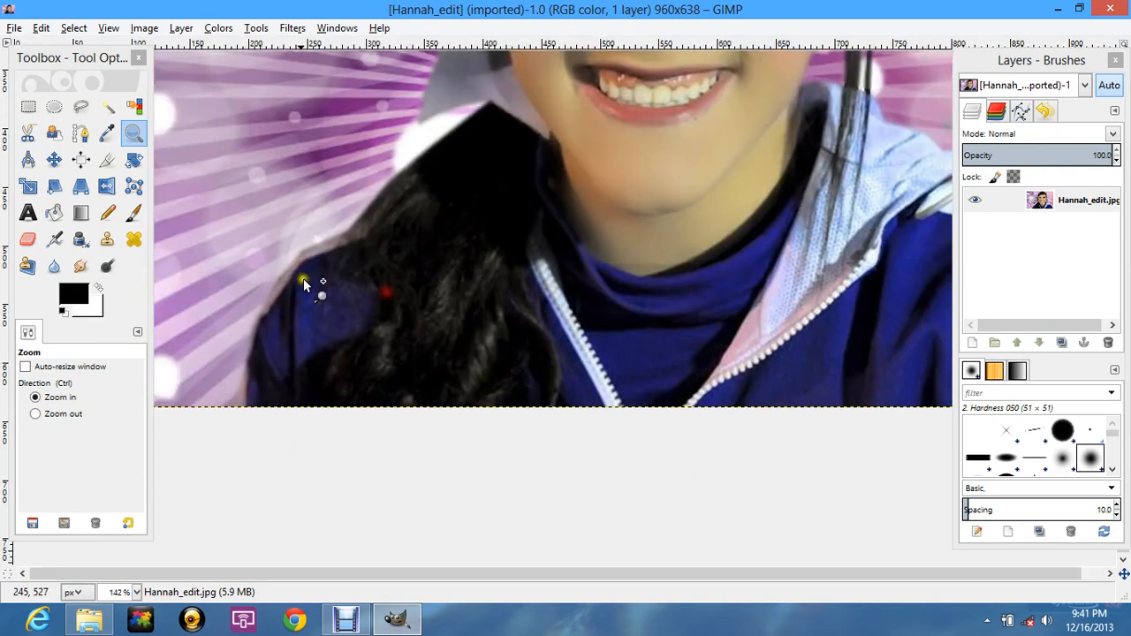
pyautogui.click(80, 107)
pyautogui.click(245, 420)
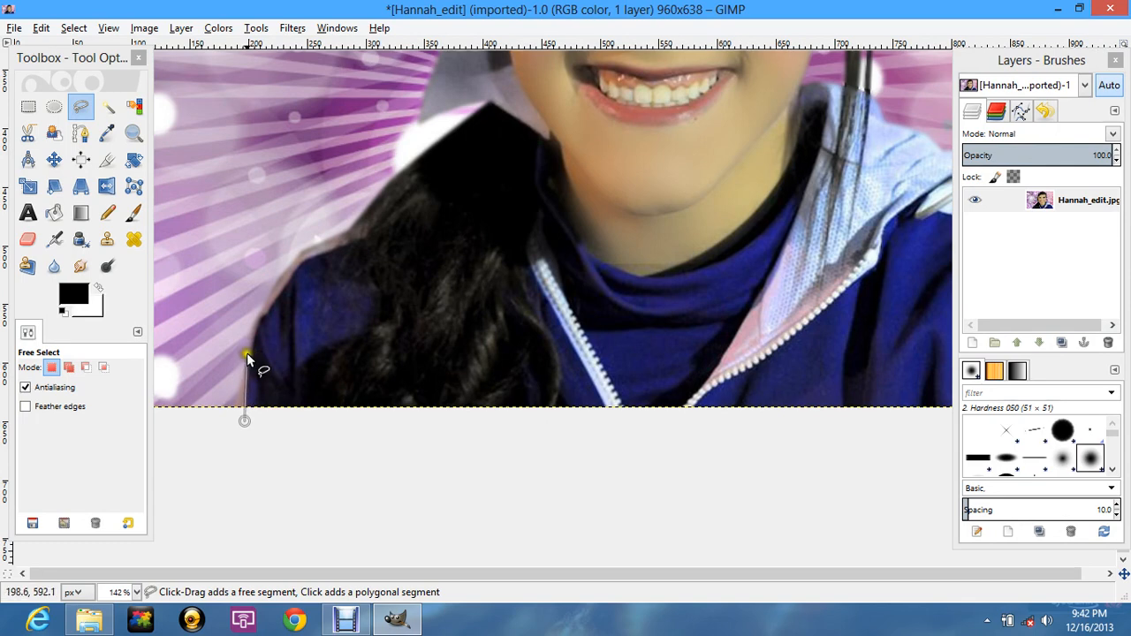
pyautogui.moveTo(247, 357)
pyautogui.mouseDown()
pyautogui.moveTo(258, 303)
pyautogui.moveTo(259, 315)
pyautogui.mouseUp()
pyautogui.click(268, 311)
pyautogui.click(266, 315)
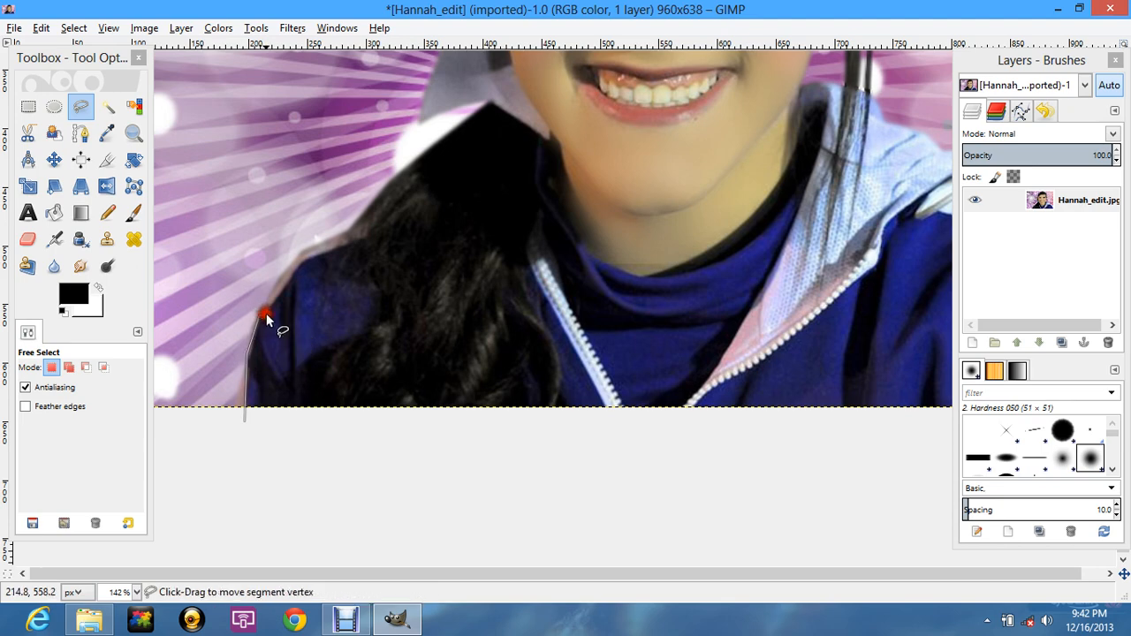
pyautogui.click(301, 262)
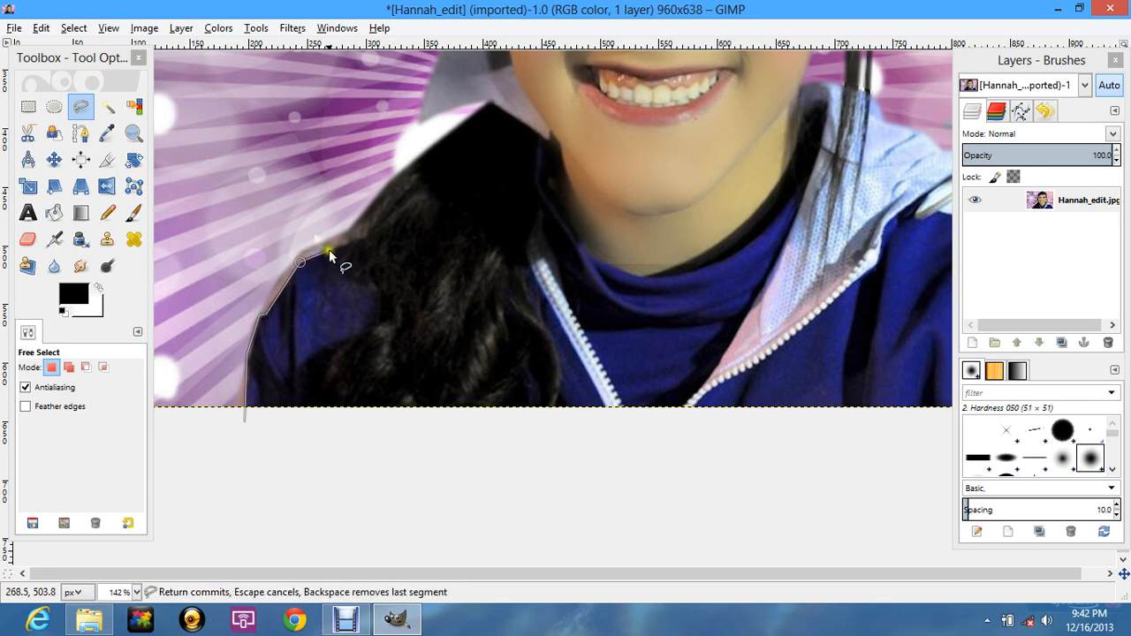
pyautogui.click(328, 252)
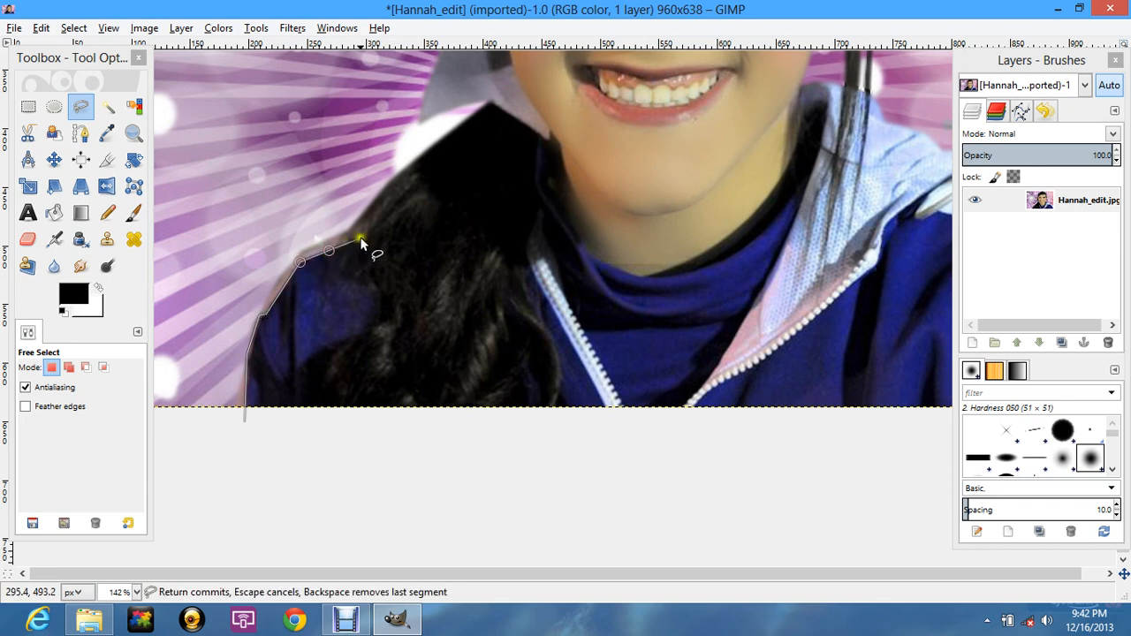
pyautogui.click(360, 238)
# Step: Trace the sleeve's border along the hair back down below the image and close the selection outline
pyautogui.moveTo(356, 242)
pyautogui.mouseDown()
pyautogui.moveTo(338, 249)
pyautogui.moveTo(333, 283)
pyautogui.moveTo(334, 271)
pyautogui.mouseUp()
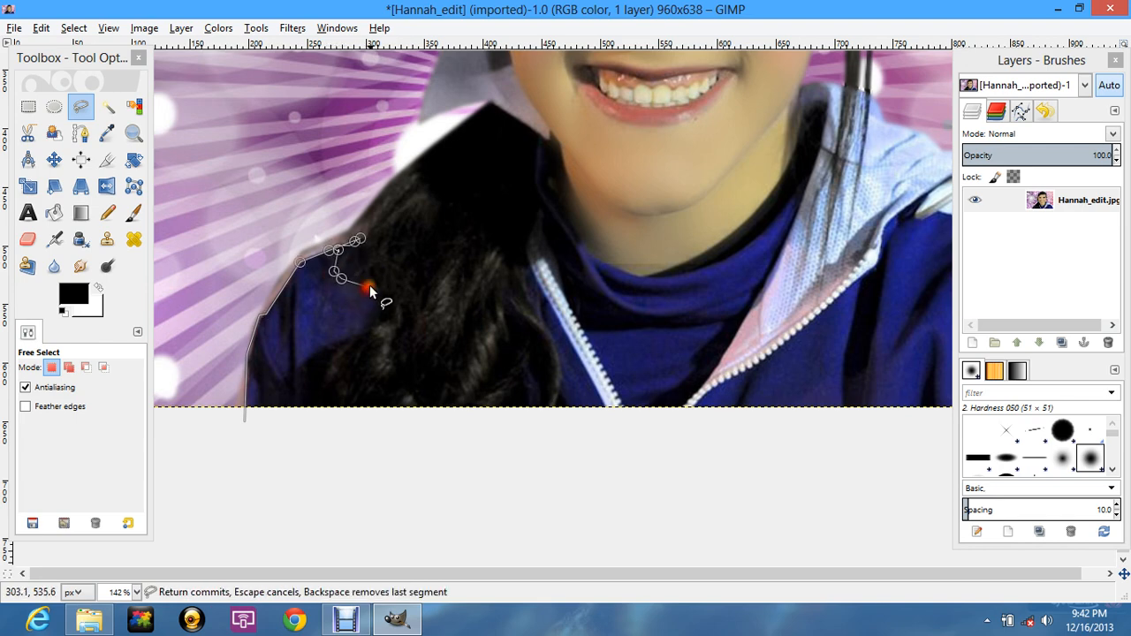
pyautogui.click(360, 284)
pyautogui.click(372, 294)
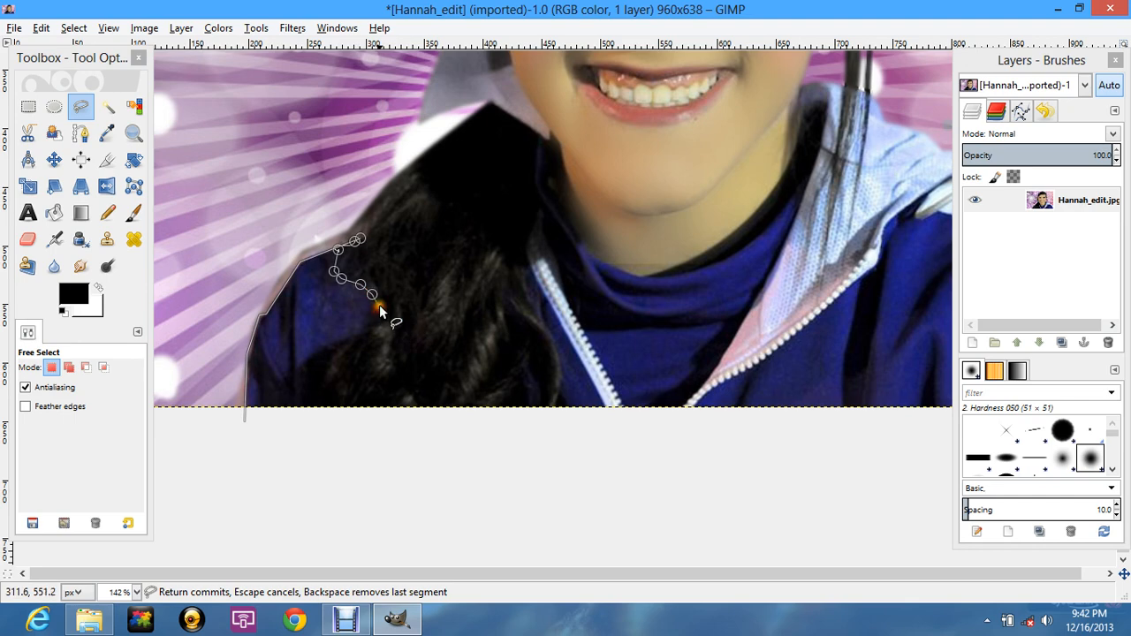
pyautogui.click(380, 304)
pyautogui.click(368, 331)
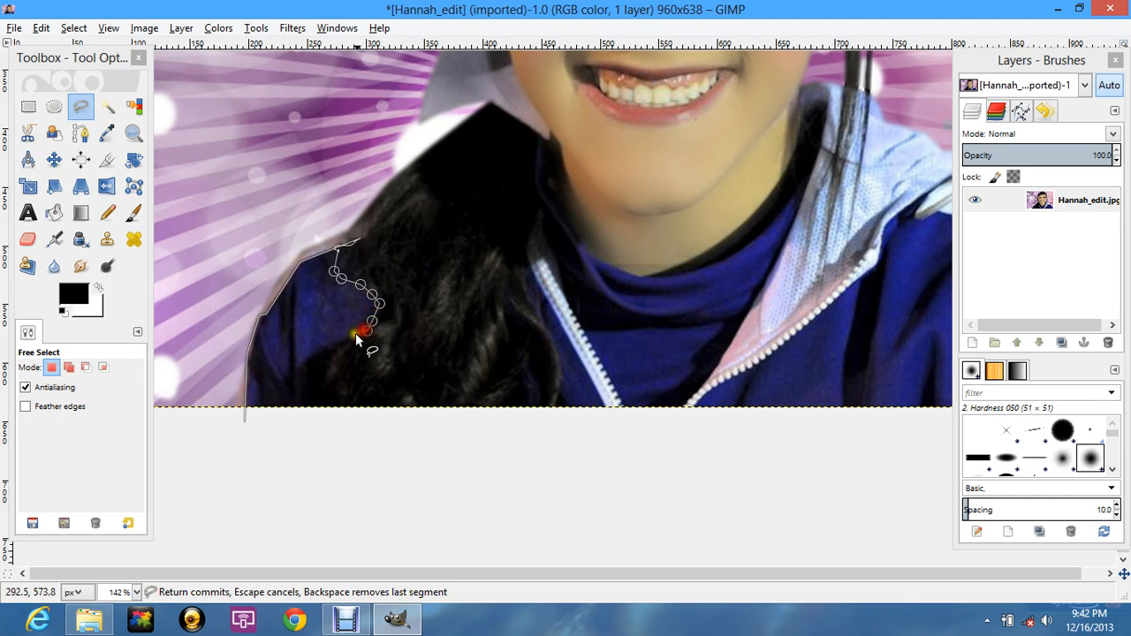
pyautogui.click(356, 338)
pyautogui.click(329, 346)
pyautogui.click(311, 364)
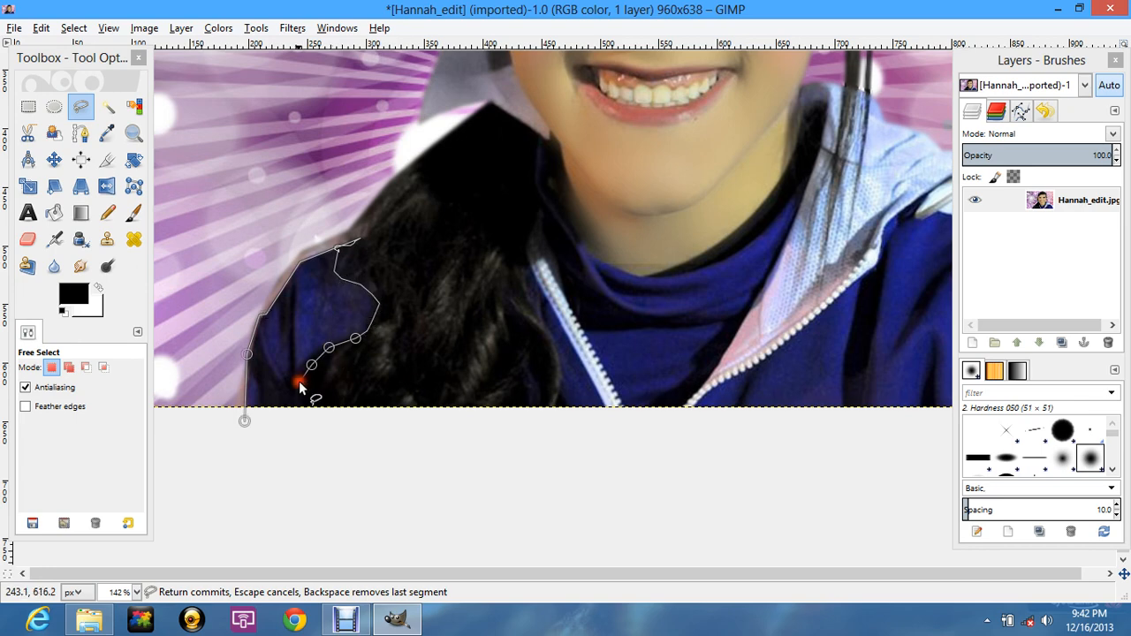
pyautogui.click(298, 386)
pyautogui.click(294, 423)
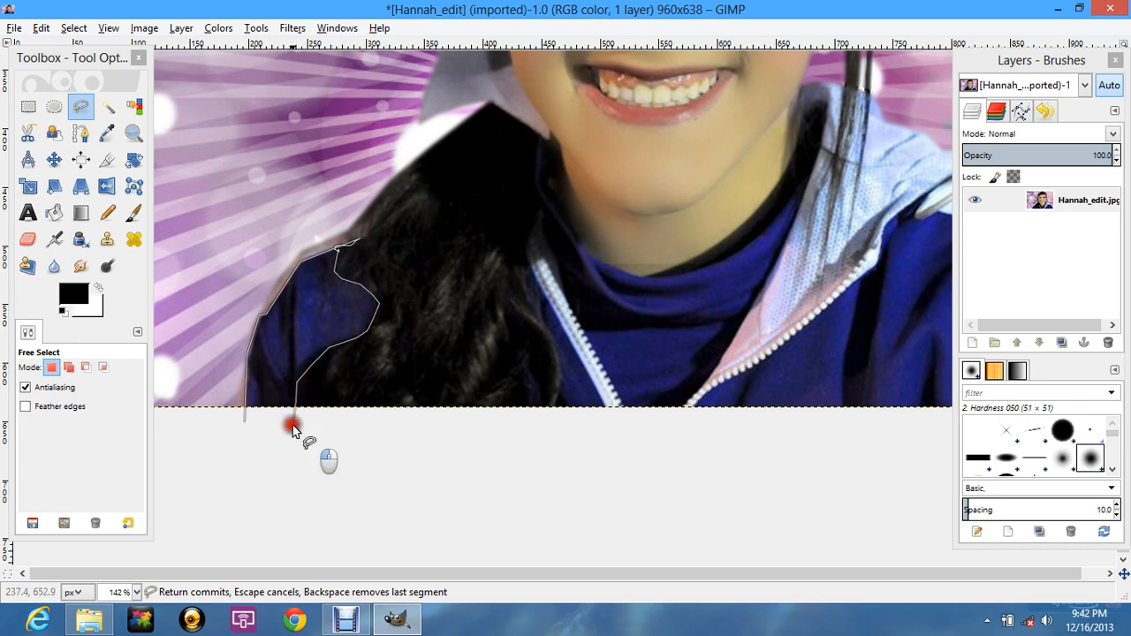
pyautogui.click(246, 422)
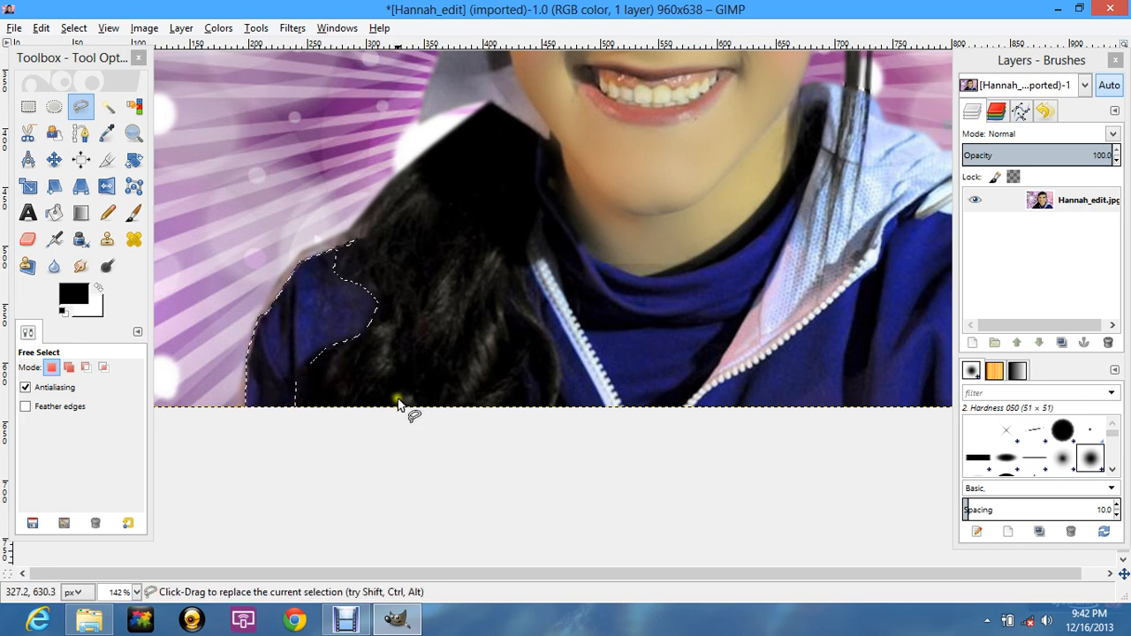
# Step: Add to the selection with a new free outline from the top of the left-hand zipper down the hair's edge, ending below the image
pyautogui.press('shift')
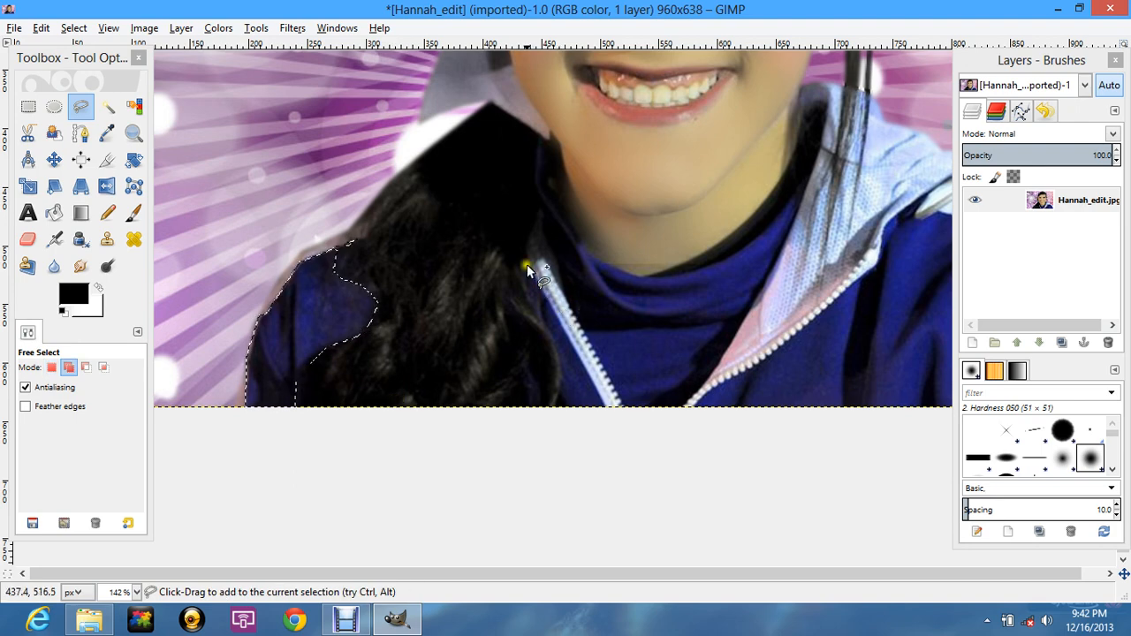
pyautogui.keyDown('shift'); pyautogui.click(526, 265); pyautogui.keyUp('shift')
pyautogui.click(524, 284)
pyautogui.click(536, 302)
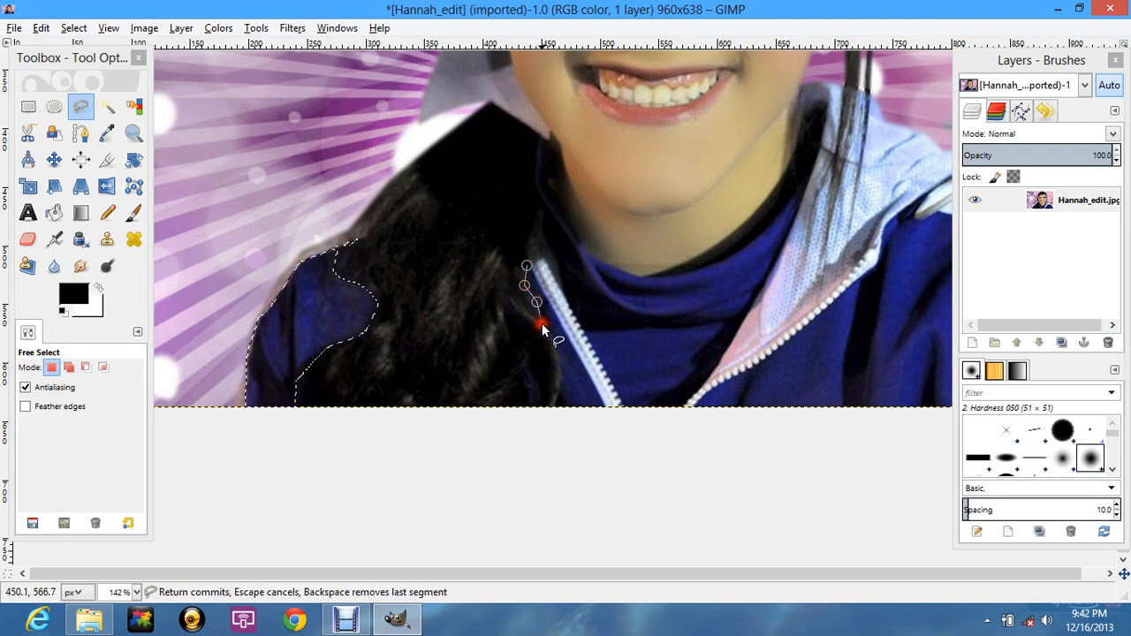
pyautogui.click(542, 325)
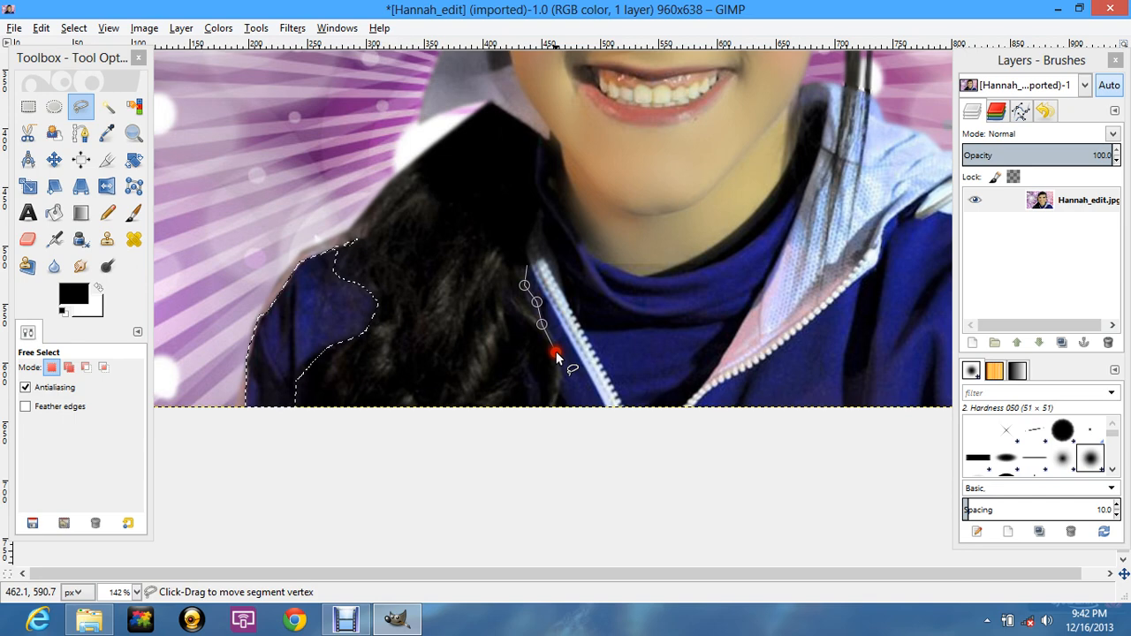
pyautogui.click(560, 381)
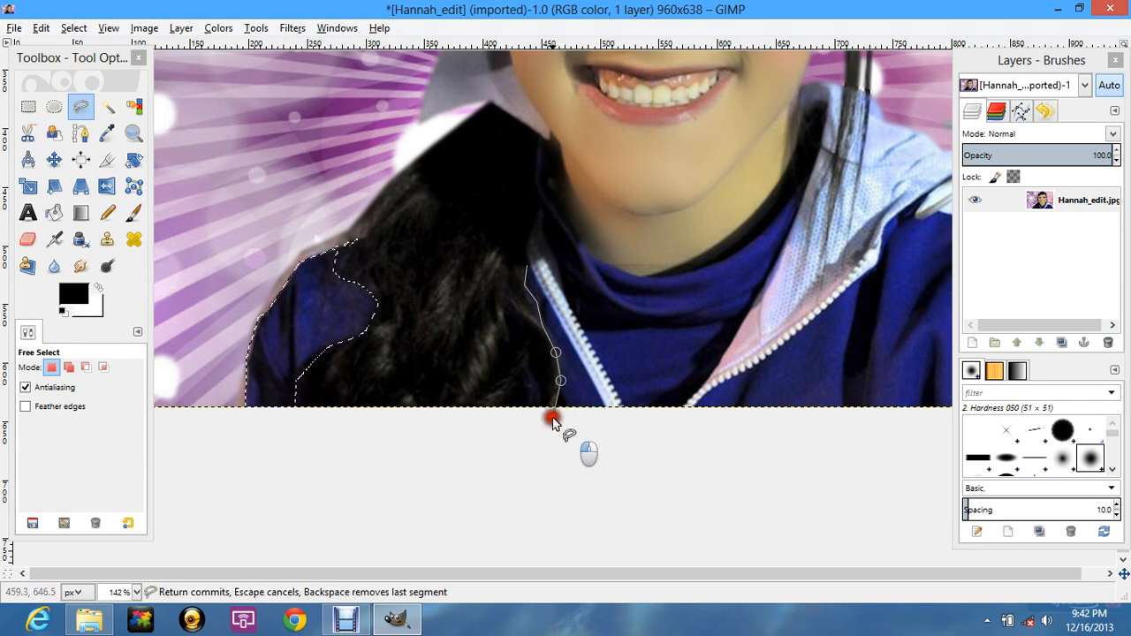
pyautogui.click(552, 418)
# Step: Extend the outline beneath the image, around its lower-right corner and up to the shoulder at the right border
pyautogui.click(610, 416)
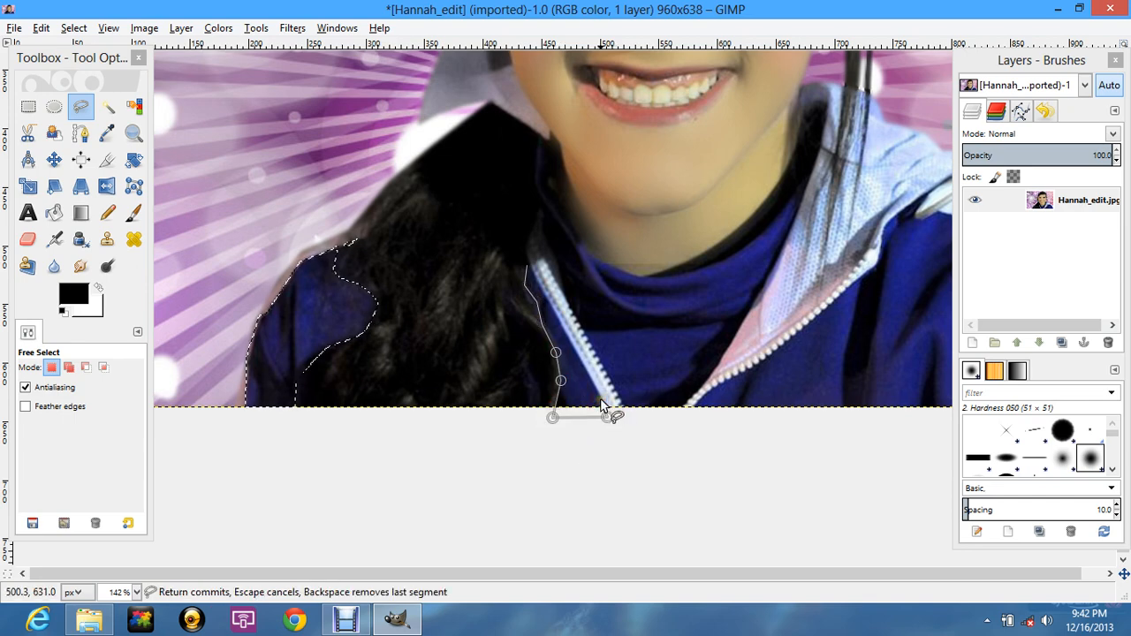
pyautogui.click(600, 397)
pyautogui.moveTo(608, 411)
pyautogui.mouseDown()
pyautogui.moveTo(639, 430)
pyautogui.moveTo(755, 406)
pyautogui.moveTo(758, 428)
pyautogui.moveTo(771, 416)
pyautogui.mouseUp()
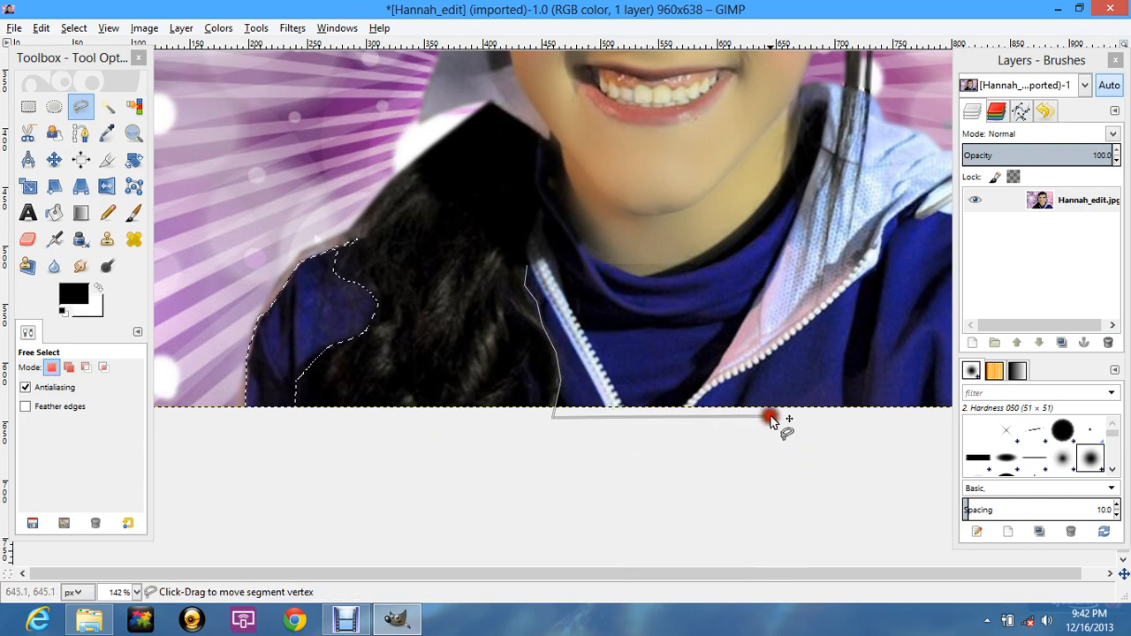
pyautogui.moveTo(635, 580); pyautogui.dragTo(997, 570)
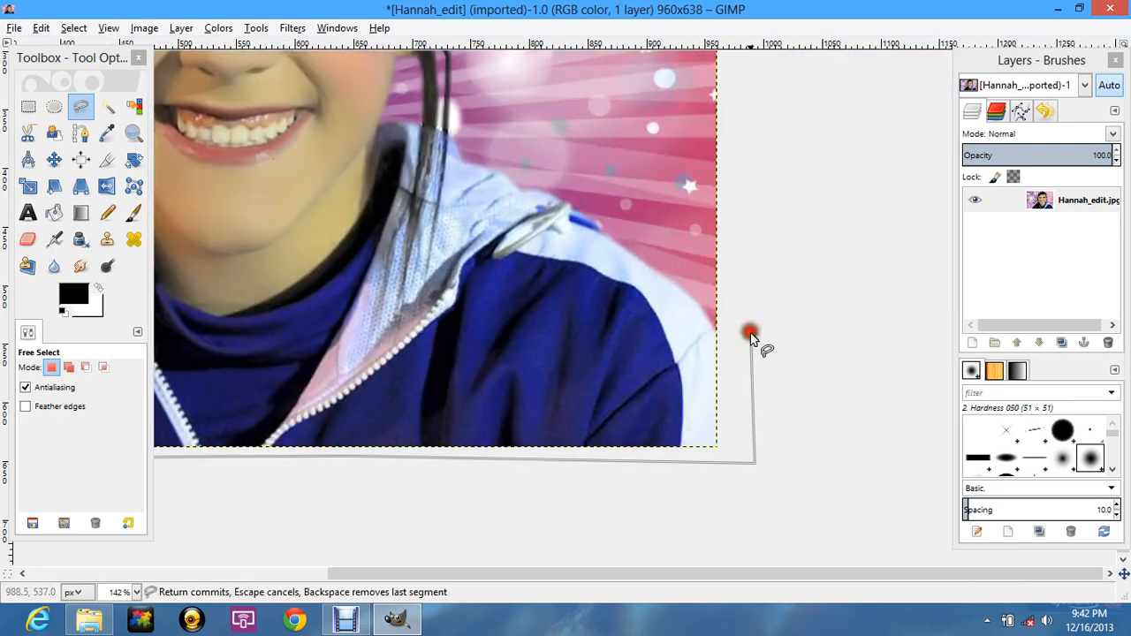
pyautogui.moveTo(750, 332); pyautogui.dragTo(723, 334)
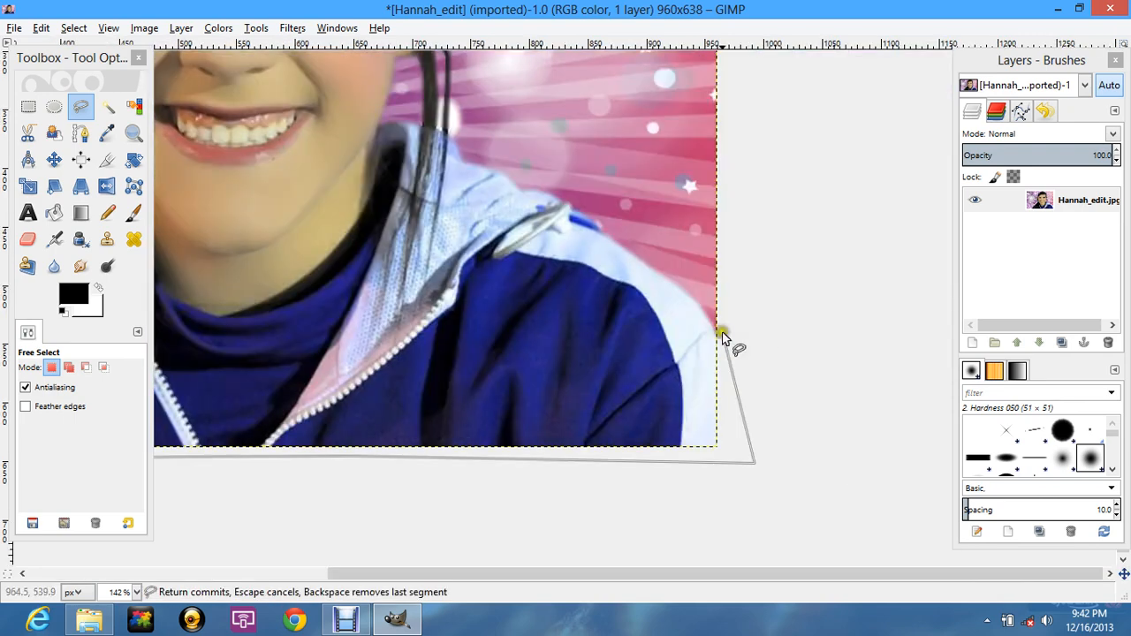
# Step: Trace the outline along the right-hand shoulder and the white hood's upper edge to the hanging hair strand
pyautogui.click(716, 331)
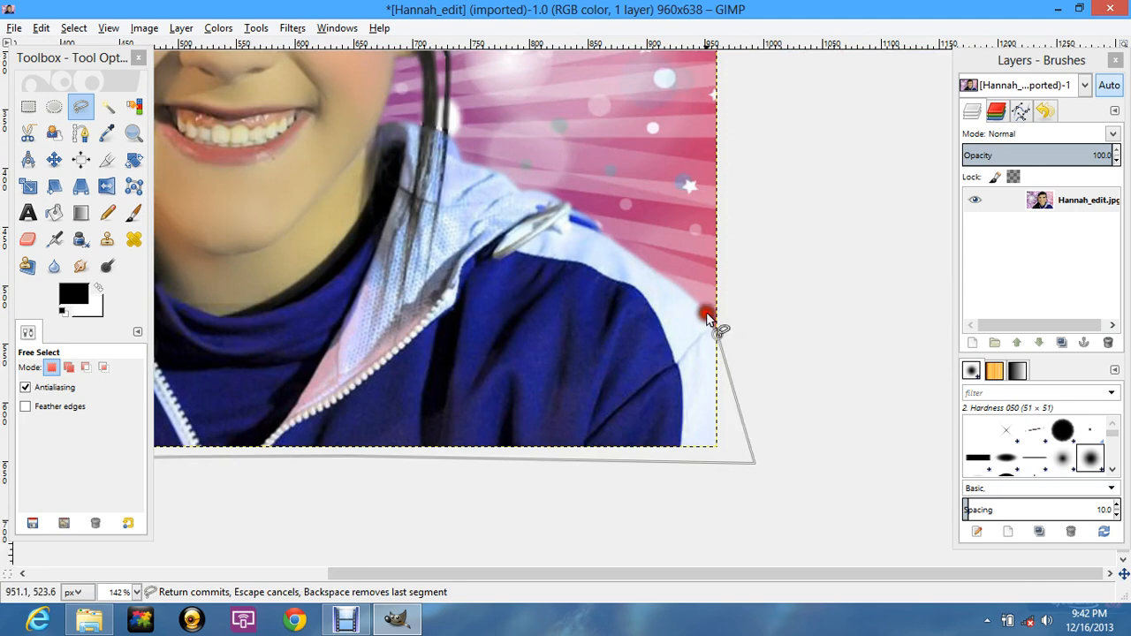
pyautogui.click(706, 314)
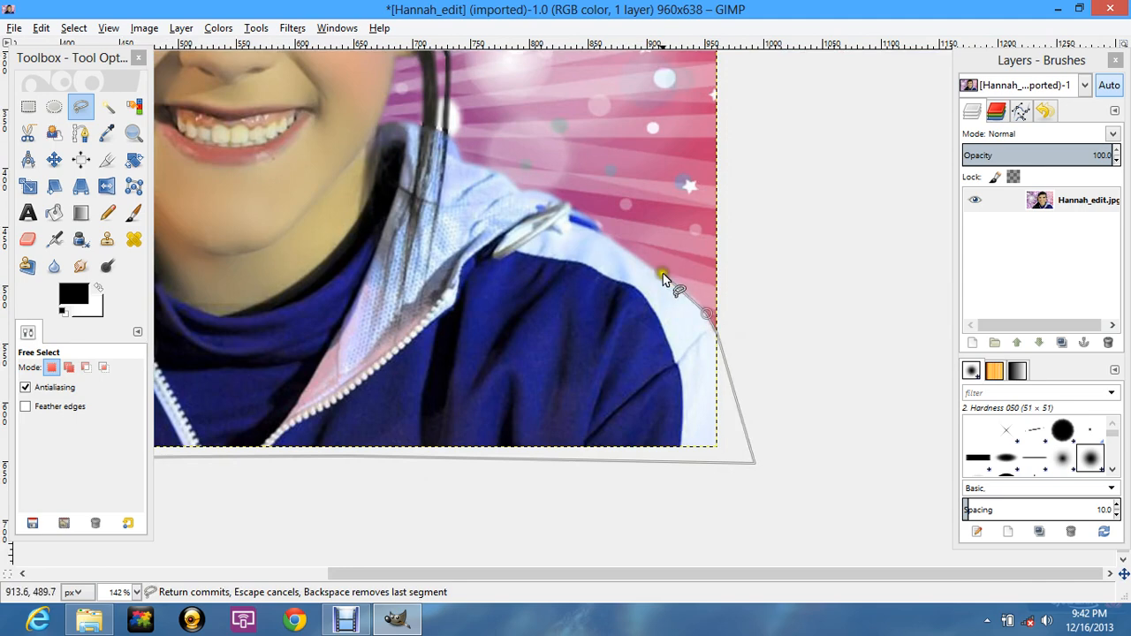
pyautogui.click(684, 289)
pyautogui.click(602, 235)
pyautogui.click(571, 208)
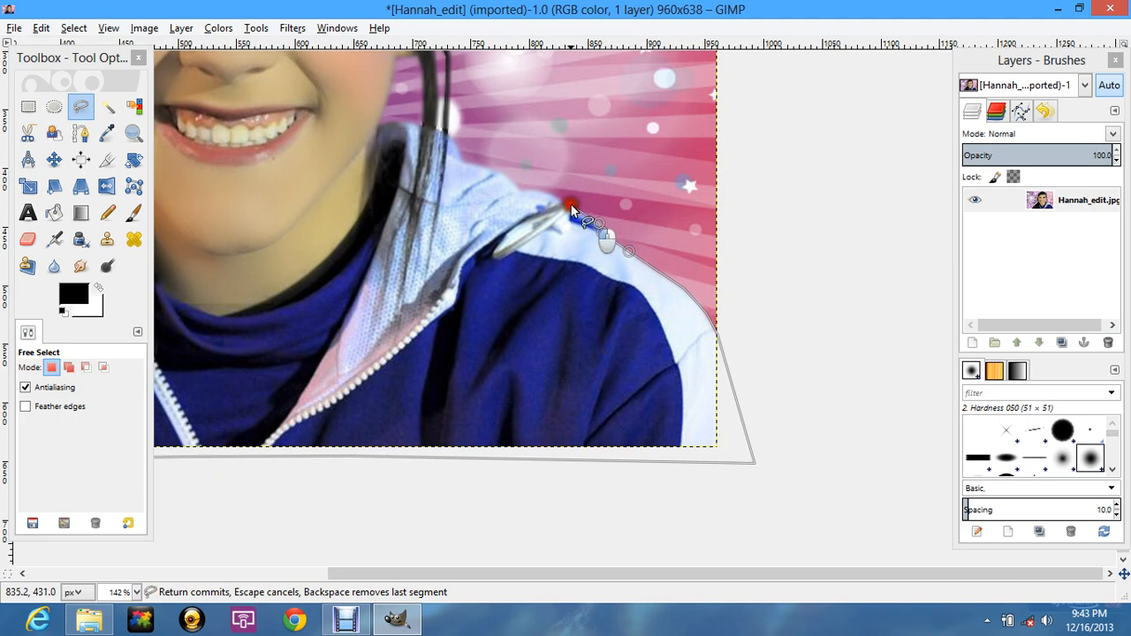
pyautogui.click(536, 192)
pyautogui.click(504, 175)
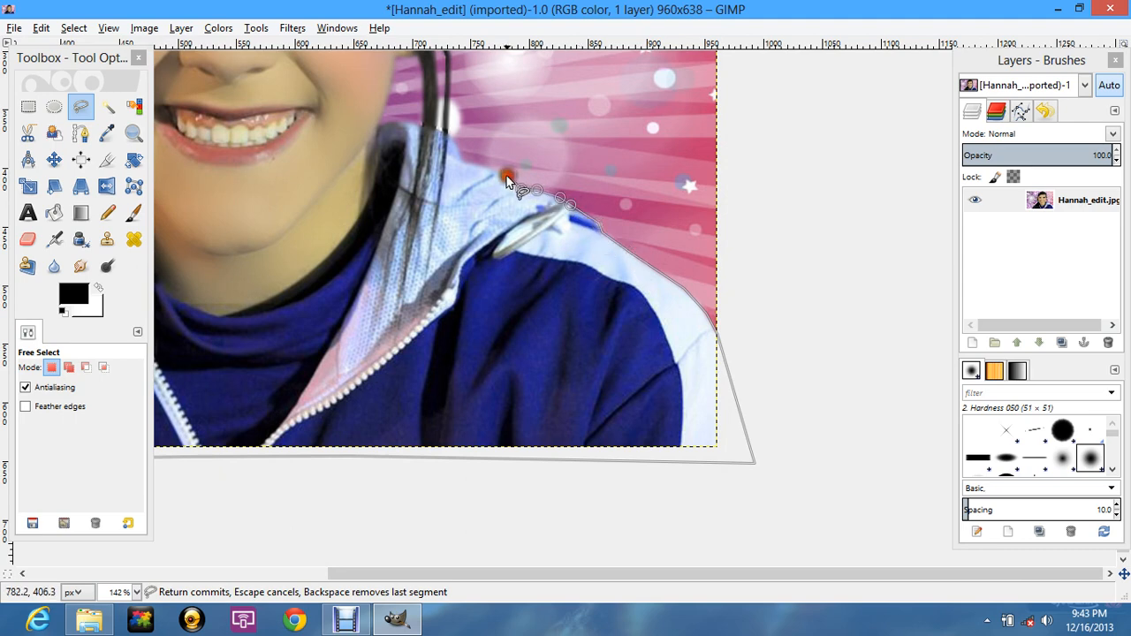
pyautogui.click(466, 166)
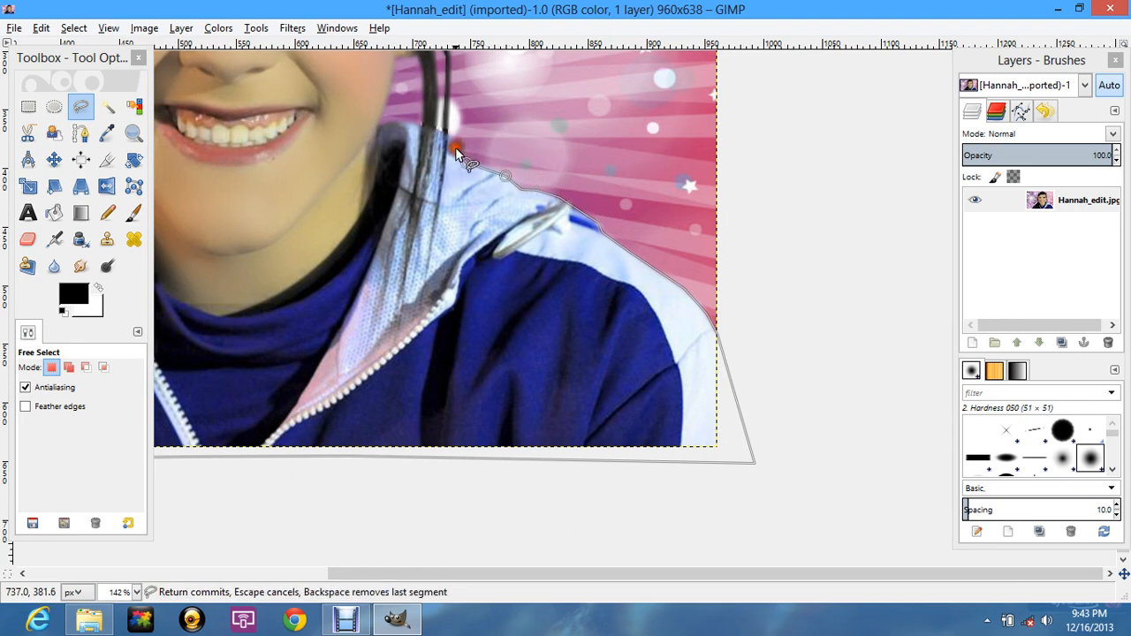
pyautogui.click(455, 147)
# Step: Trace the outline around the thin outer hair strand hanging over the hood, down to its tip and back up
pyautogui.click(445, 166)
pyautogui.click(437, 216)
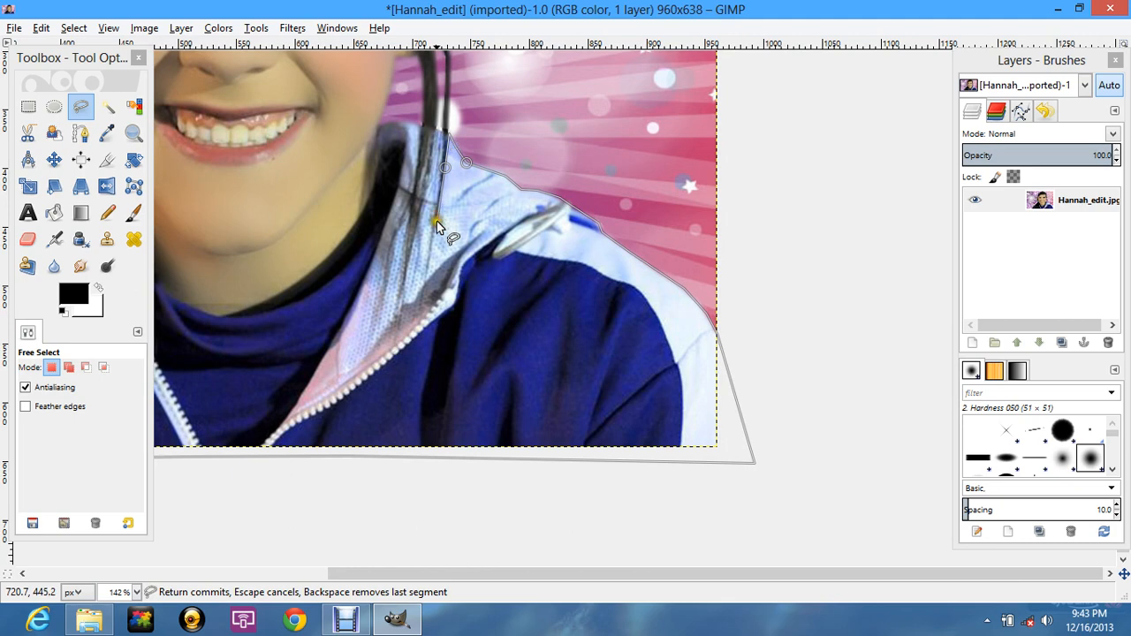
pyautogui.click(427, 273)
pyautogui.click(435, 147)
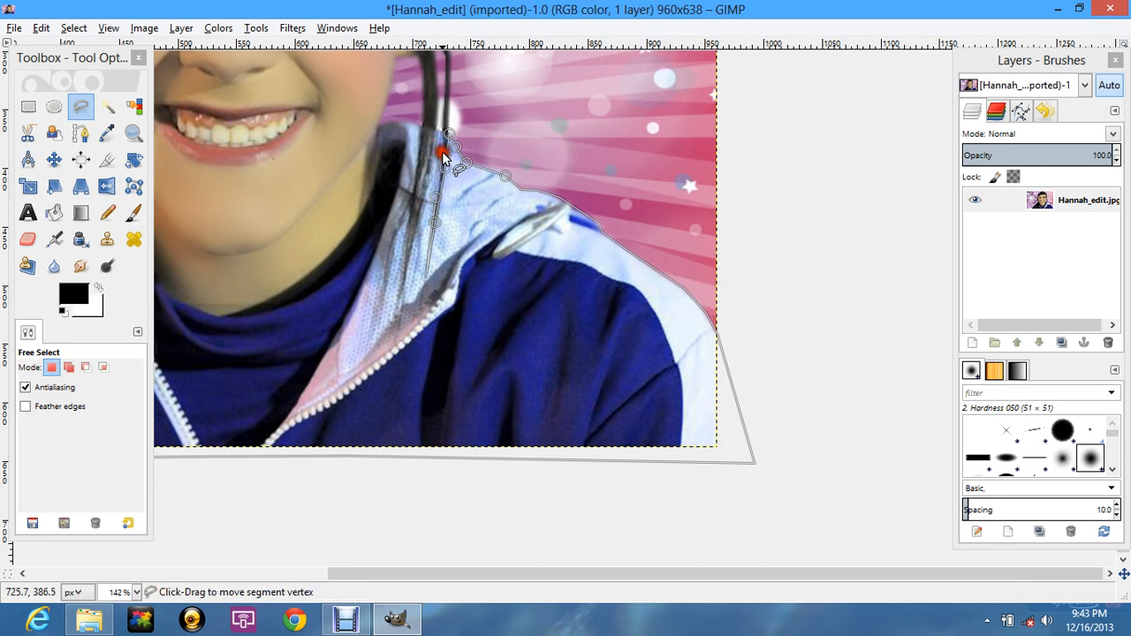
pyautogui.click(443, 164)
# Step: Continue the outline across the hood between the two strands and down the thick strand's right edge to its tip
pyautogui.scroll(3, 443, 164)
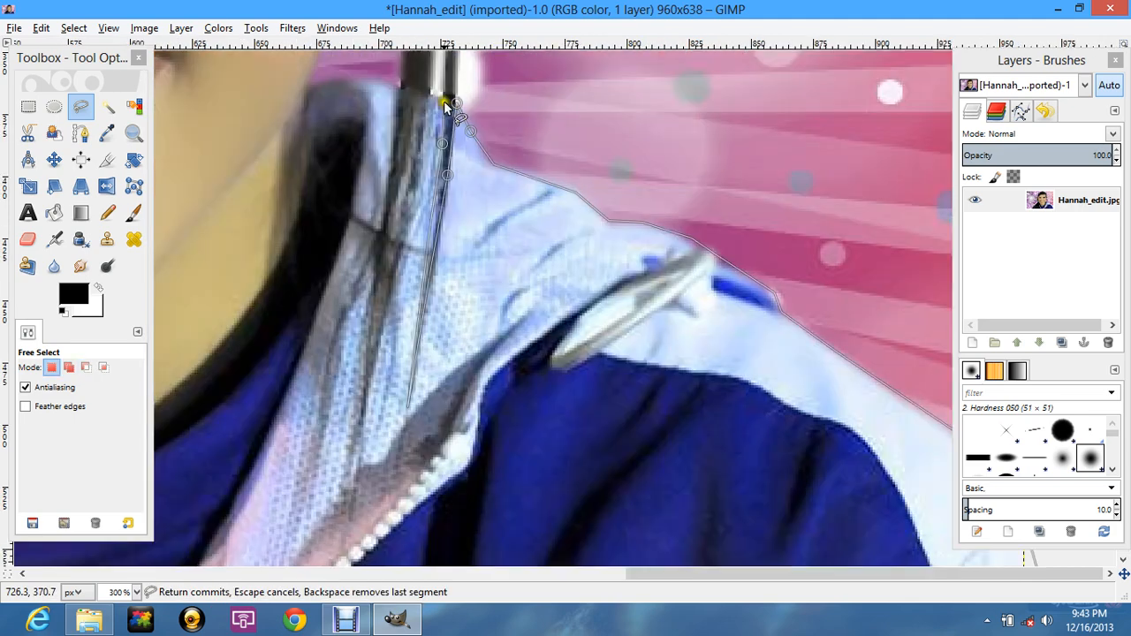
pyautogui.click(427, 95)
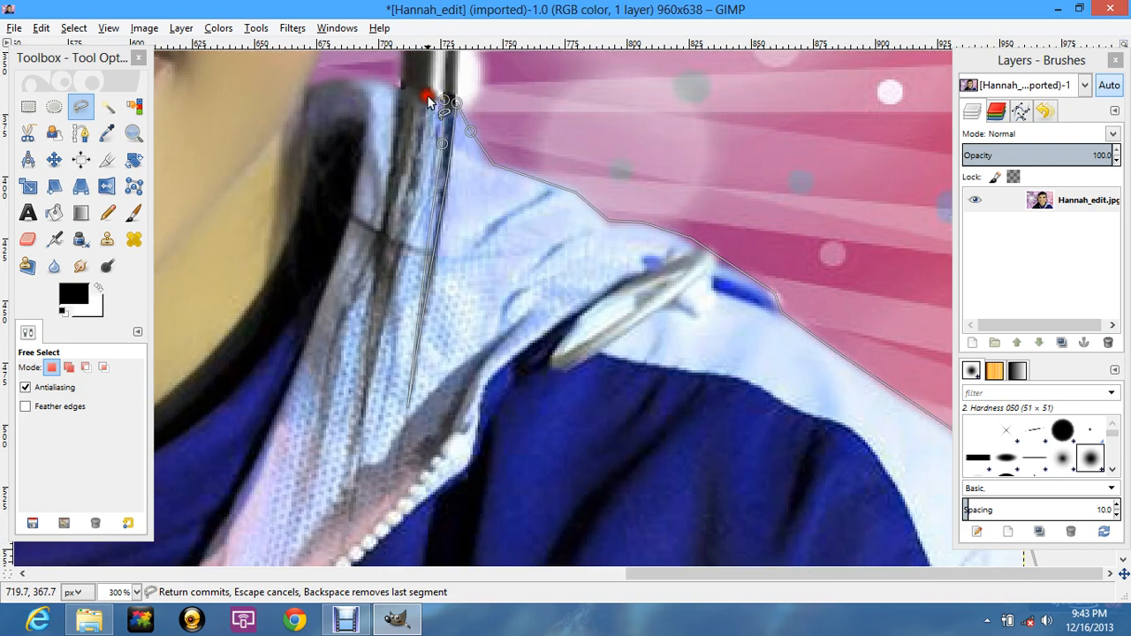
pyautogui.click(416, 219)
pyautogui.click(409, 258)
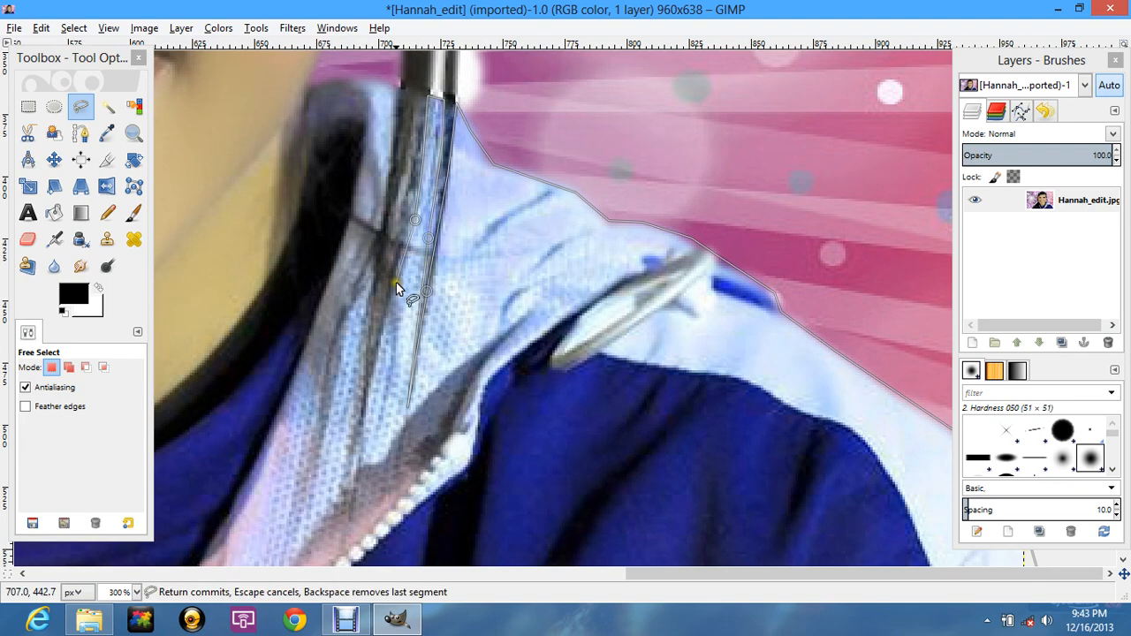
pyautogui.click(392, 297)
pyautogui.click(367, 384)
pyautogui.click(360, 418)
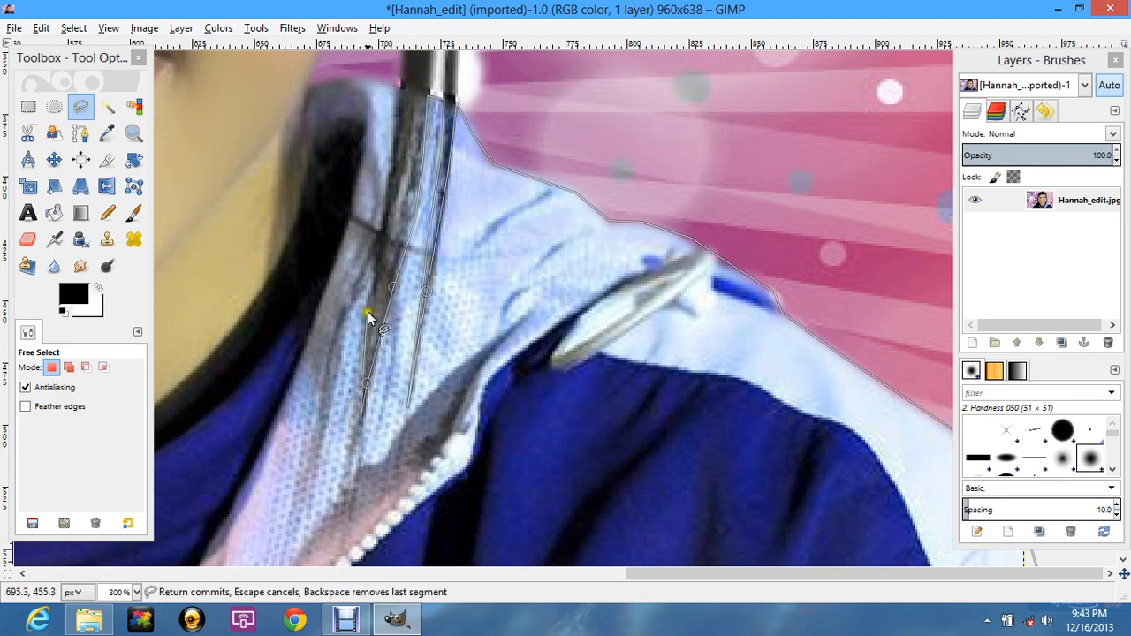
# Step: Trace the outline around the small side strand and up the thick hair strand's left edge to the hood's upper edge
pyautogui.click(375, 262)
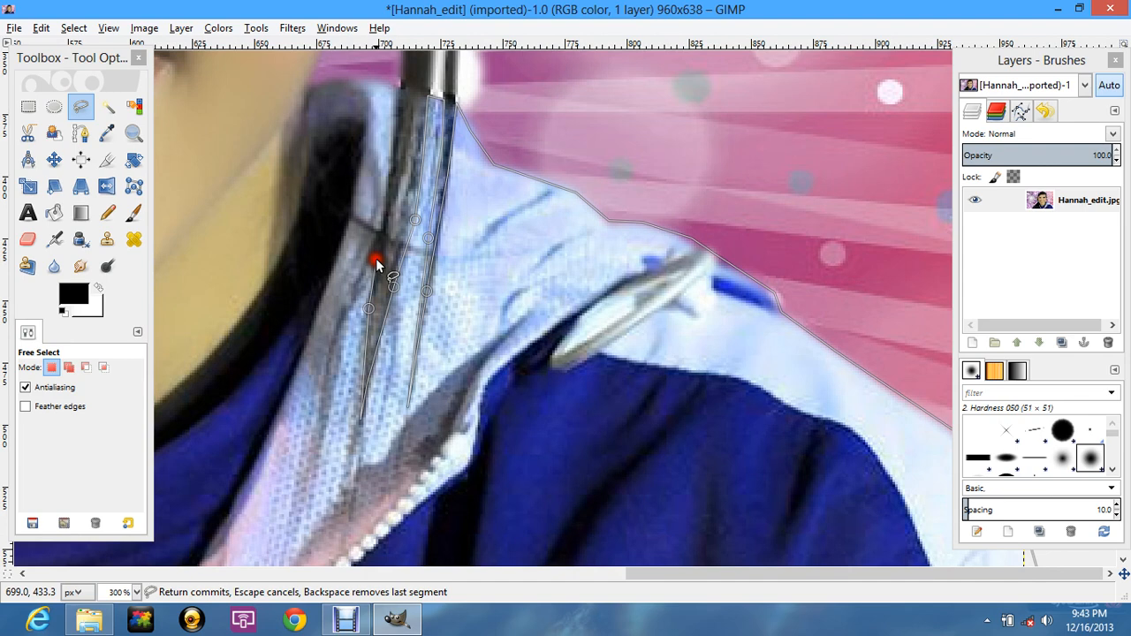
pyautogui.click(357, 259)
pyautogui.click(381, 219)
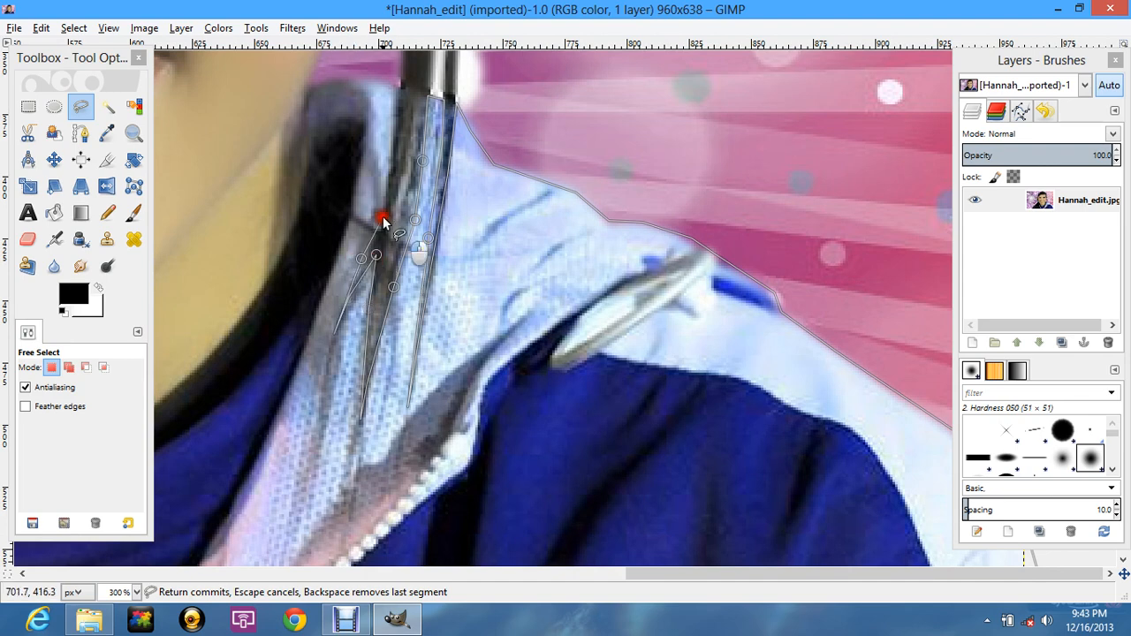
pyautogui.click(394, 86)
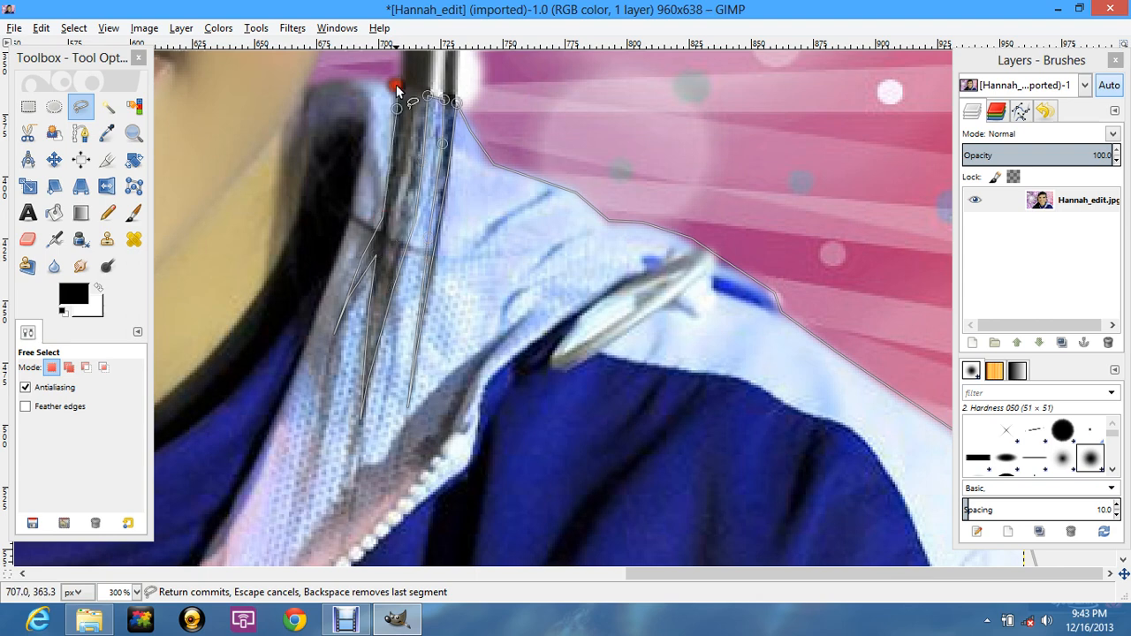
# Step: Continue the outline along the hood's upper edge and down its inner edge beside the neck to the collar
pyautogui.click(342, 80)
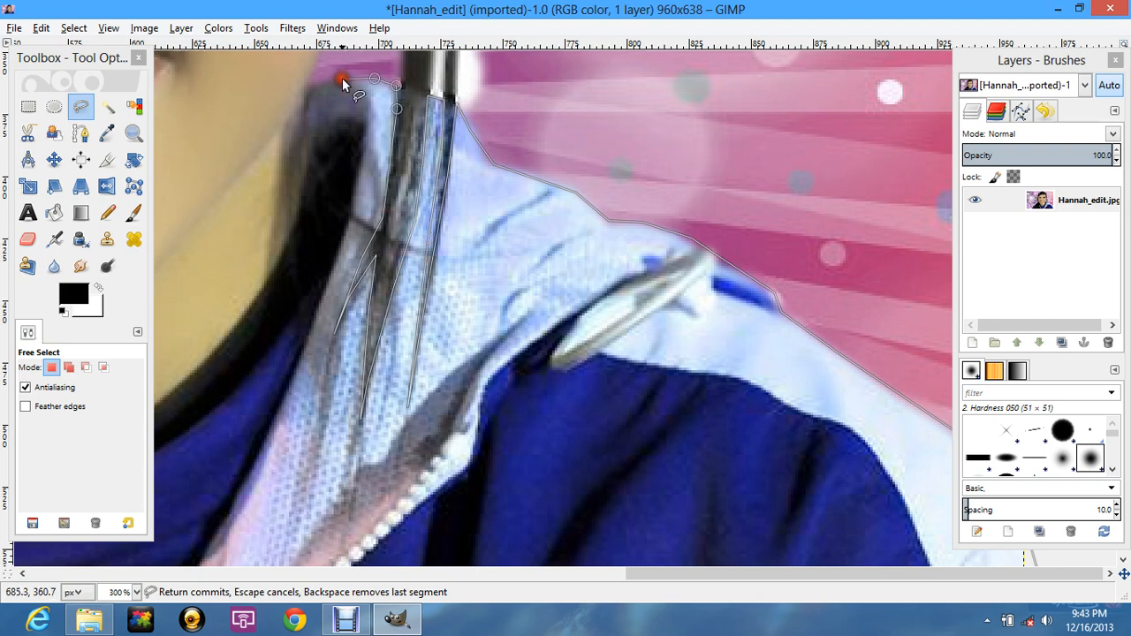
pyautogui.click(313, 85)
pyautogui.click(309, 151)
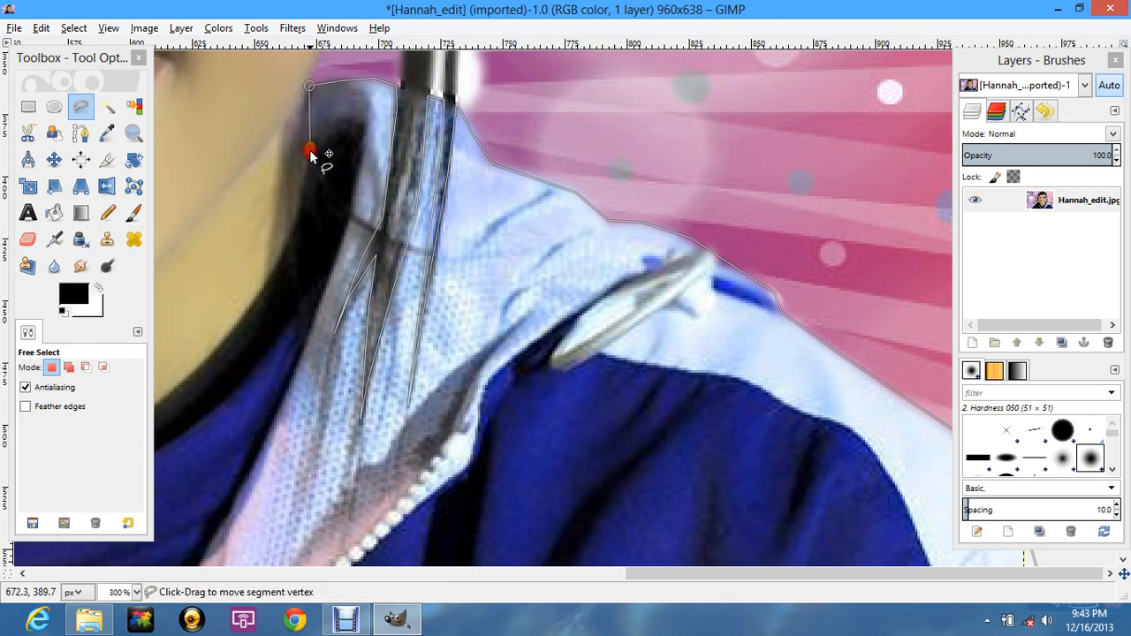
pyautogui.click(308, 215)
pyautogui.click(289, 263)
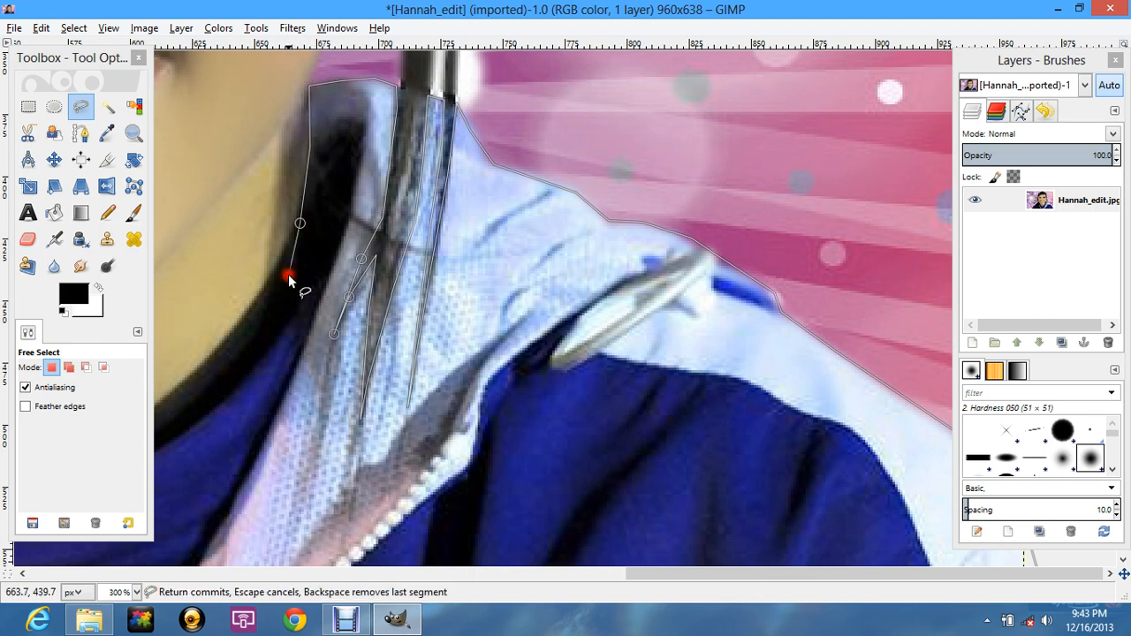
pyautogui.click(264, 309)
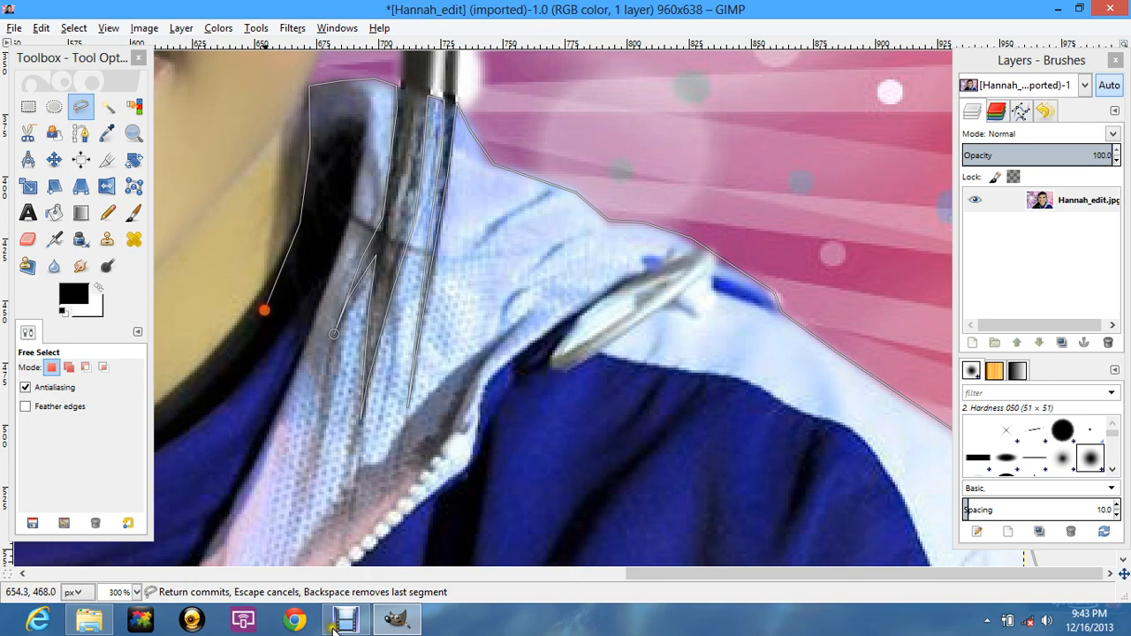
# Step: Move the last outline point onto the collar's edge and trace the outline along the collar beneath the neck
pyautogui.moveTo(716, 583); pyautogui.dragTo(559, 567)
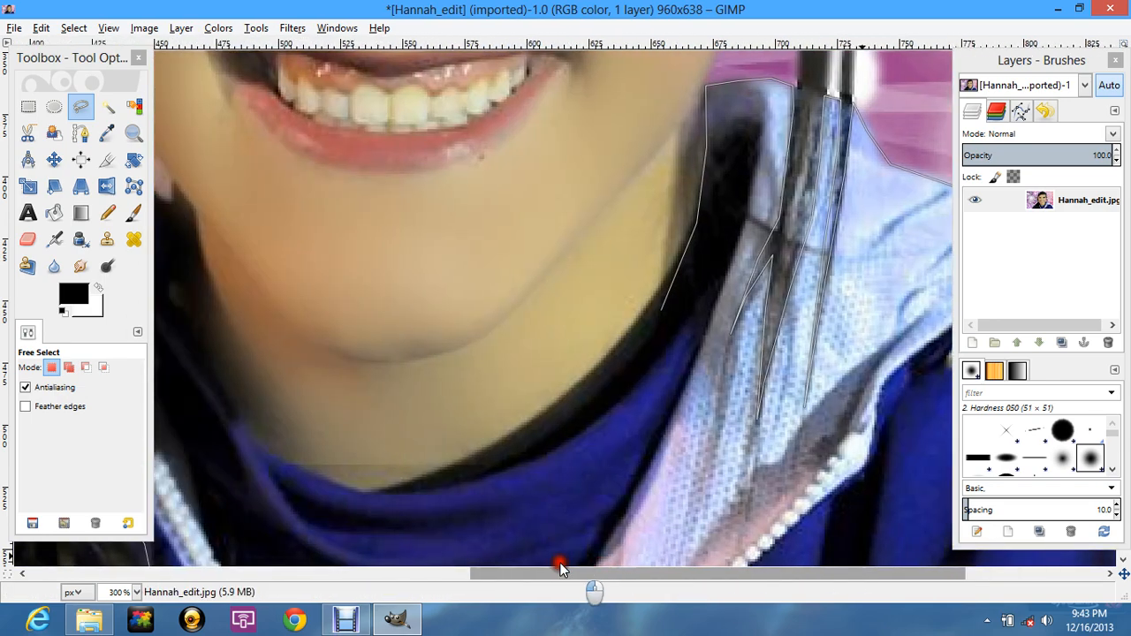
pyautogui.scroll(-3, 661, 182)
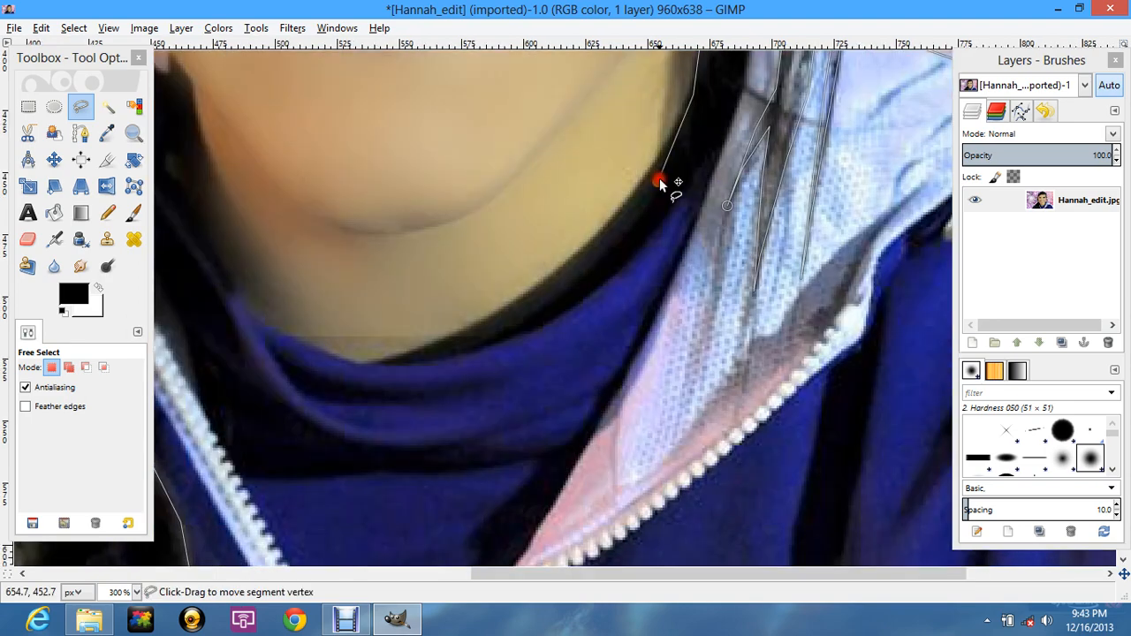
pyautogui.moveTo(661, 183); pyautogui.dragTo(678, 190)
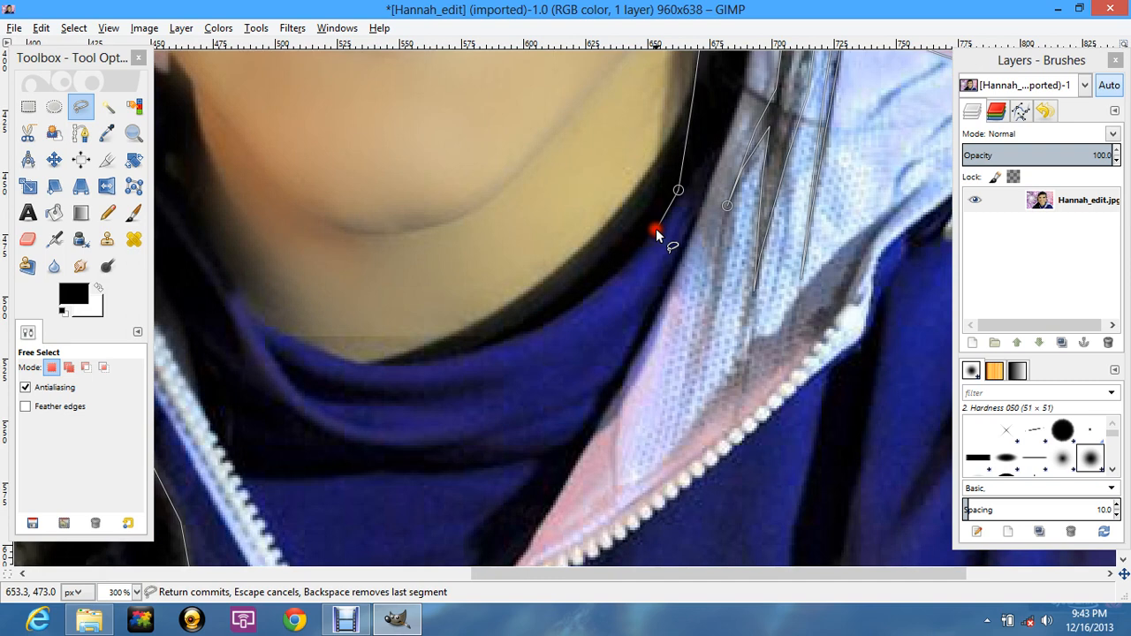
pyautogui.moveTo(655, 230); pyautogui.dragTo(522, 333)
pyautogui.click(459, 353)
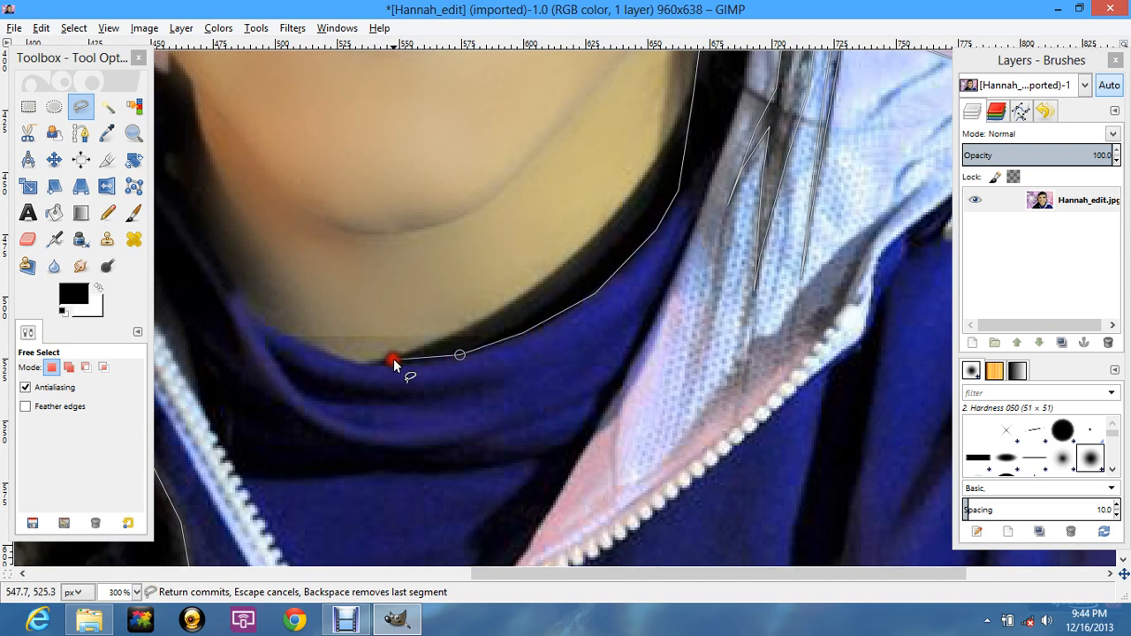
pyautogui.click(380, 365)
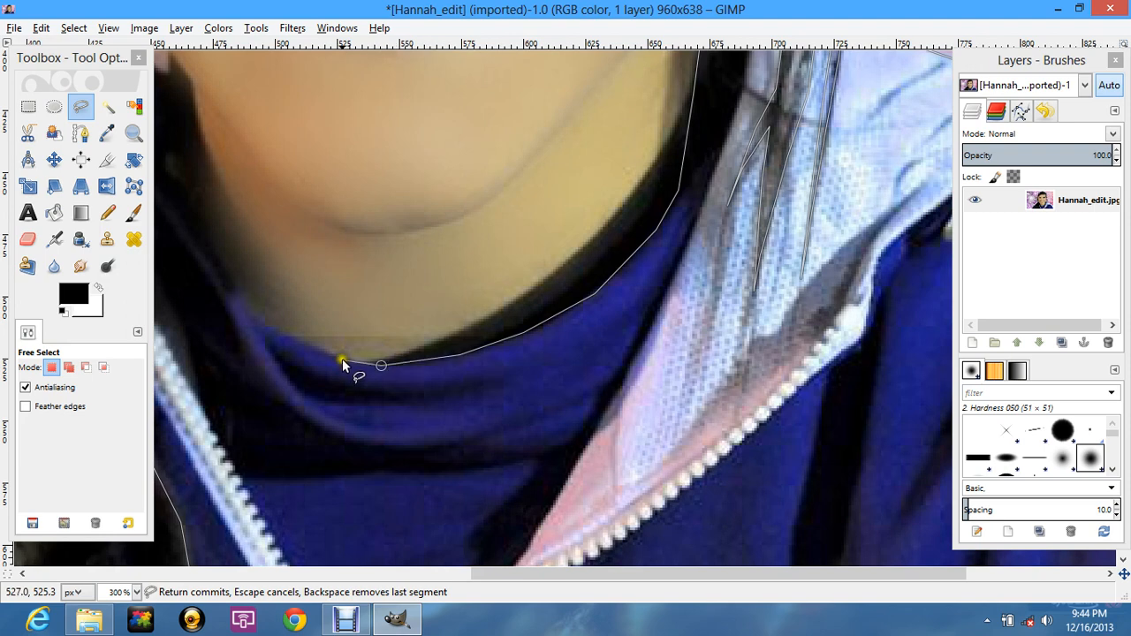
pyautogui.click(343, 362)
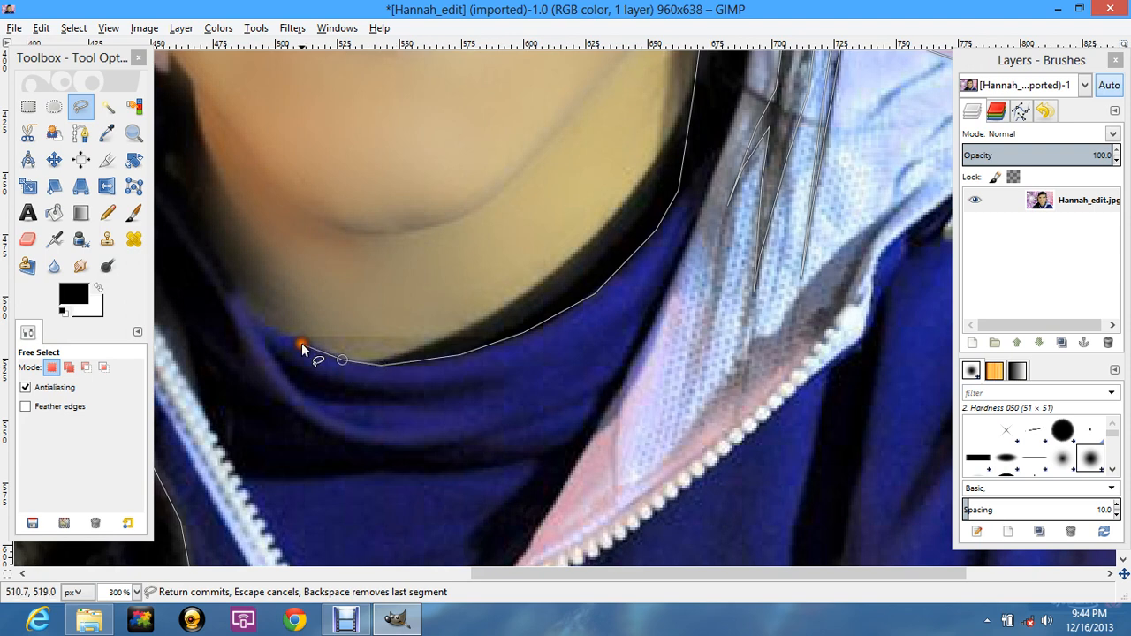
pyautogui.click(244, 318)
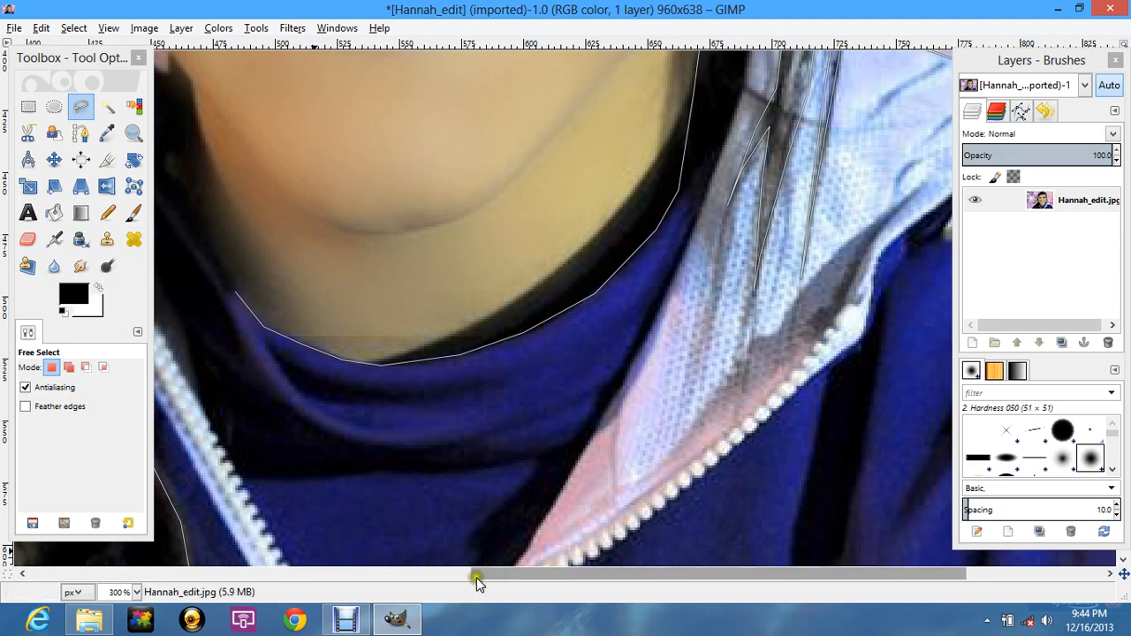
# Step: Continue the outline up the collar's left side along the neck and around its top beside the jaw
pyautogui.moveTo(476, 578); pyautogui.dragTo(358, 571)
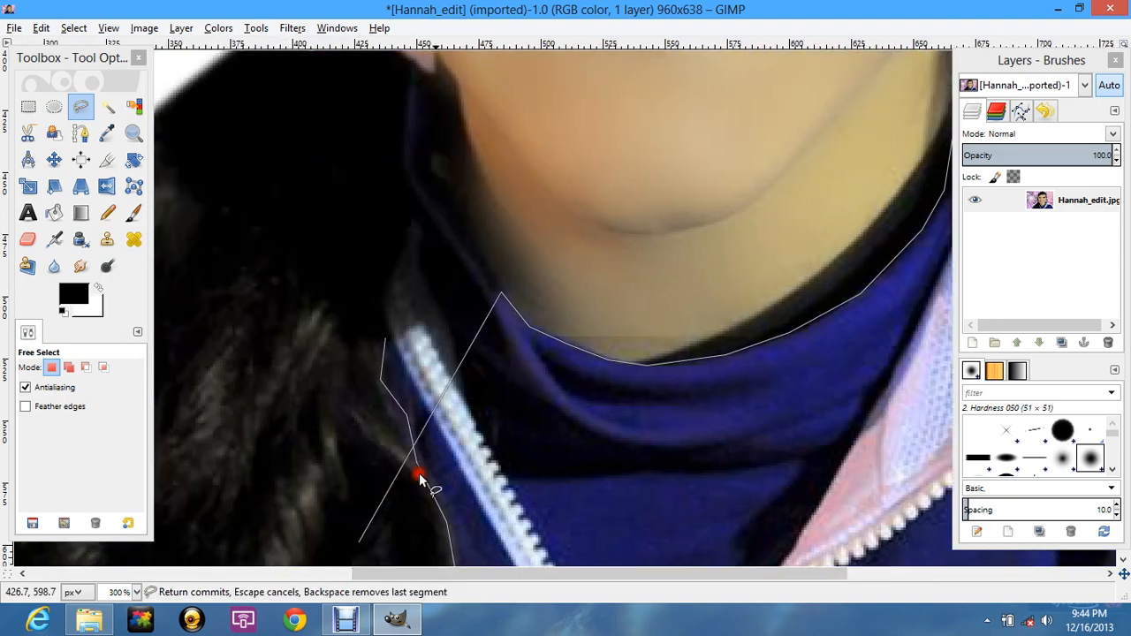
pyautogui.scroll(2, 419, 473)
pyautogui.click(466, 357)
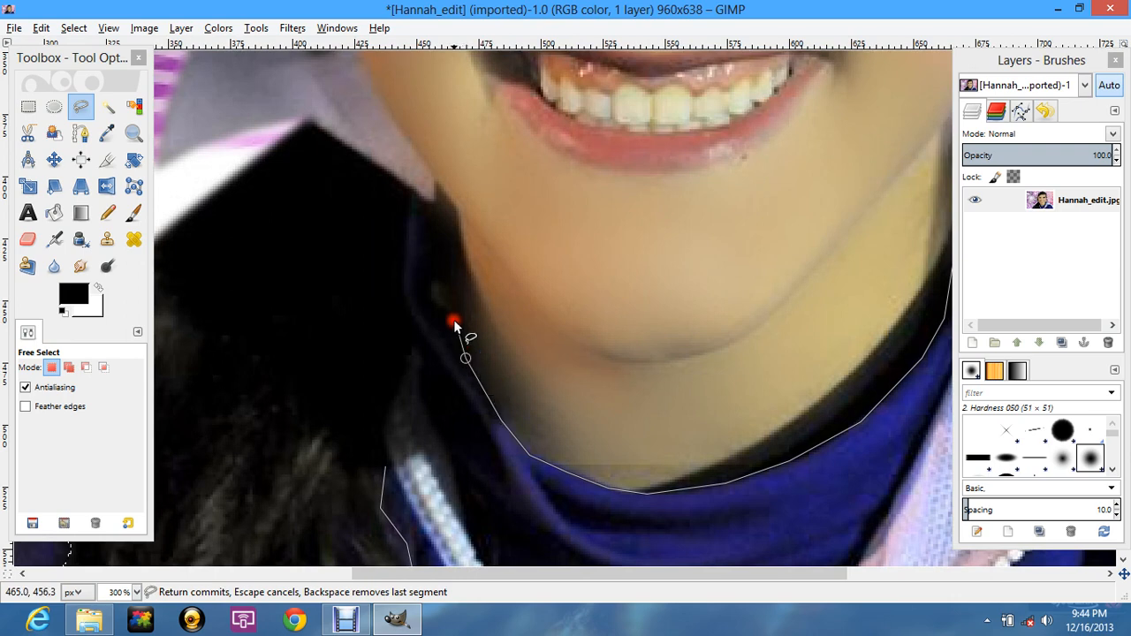
pyautogui.click(450, 228)
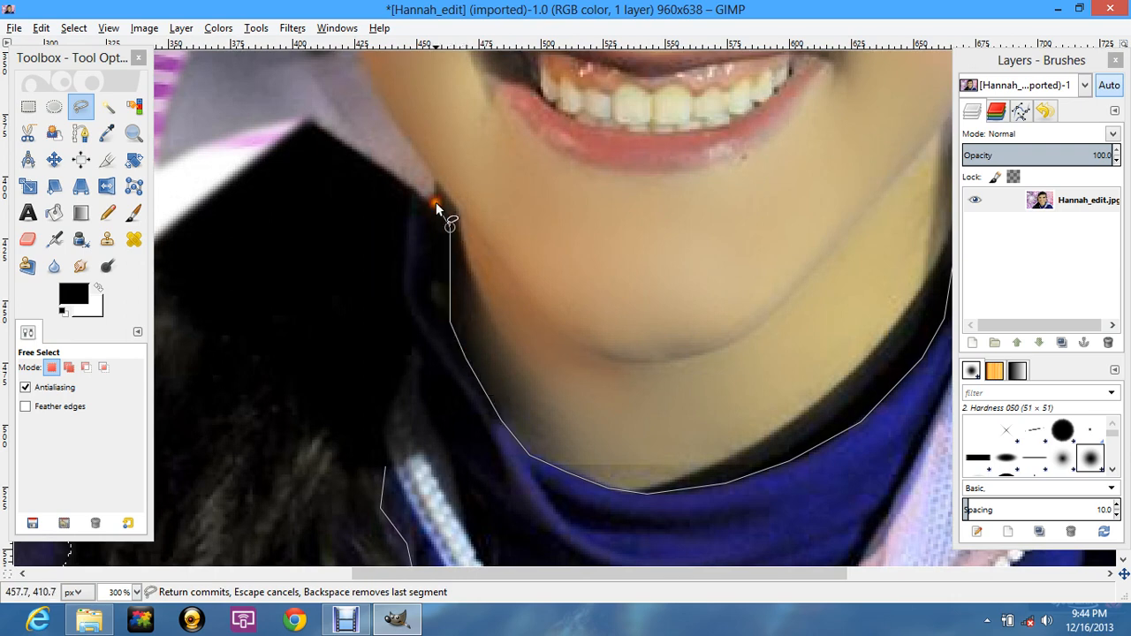
pyautogui.click(436, 203)
pyautogui.click(414, 191)
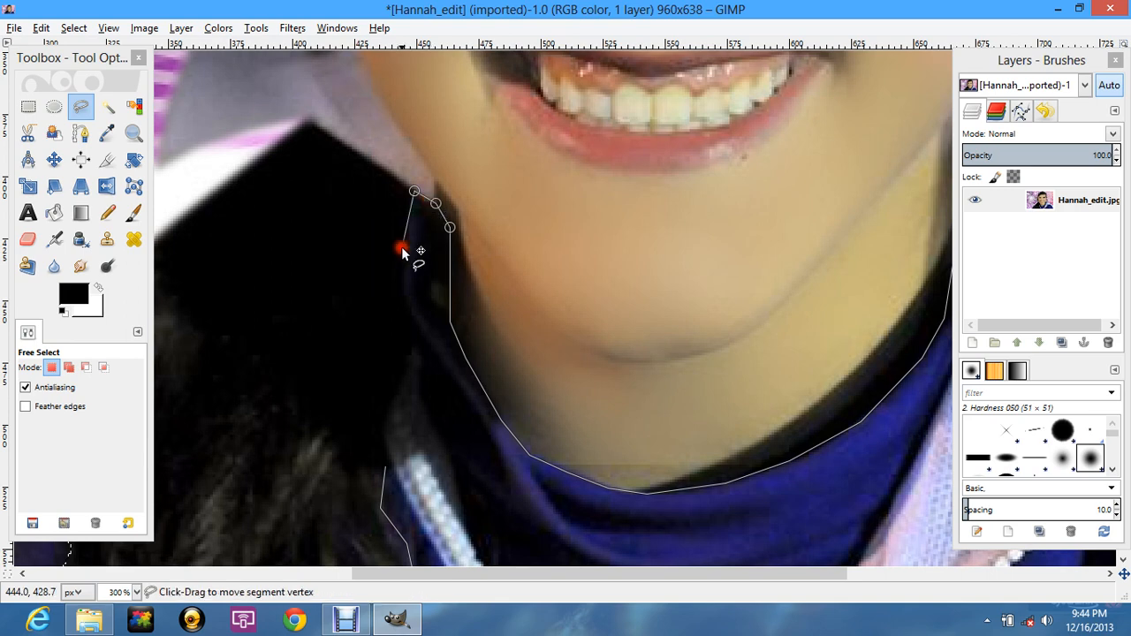
# Step: Trace the outline down the collar's outer edge along the hair and close it at the starting point as a selection
pyautogui.click(404, 305)
pyautogui.click(414, 328)
pyautogui.click(410, 355)
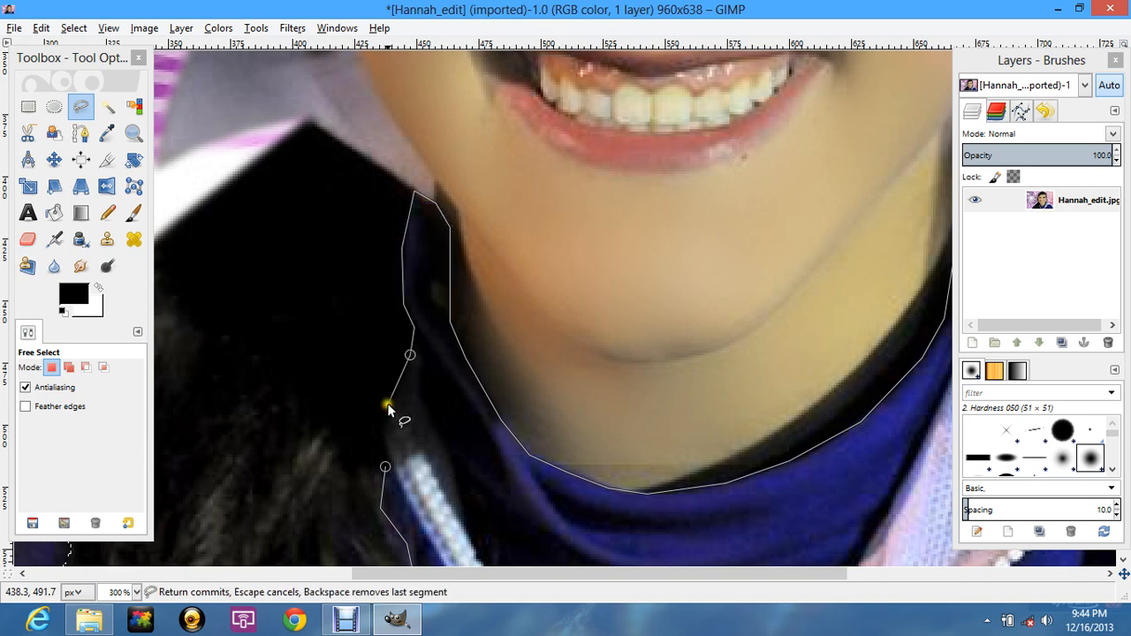
pyautogui.doubleClick(386, 403)
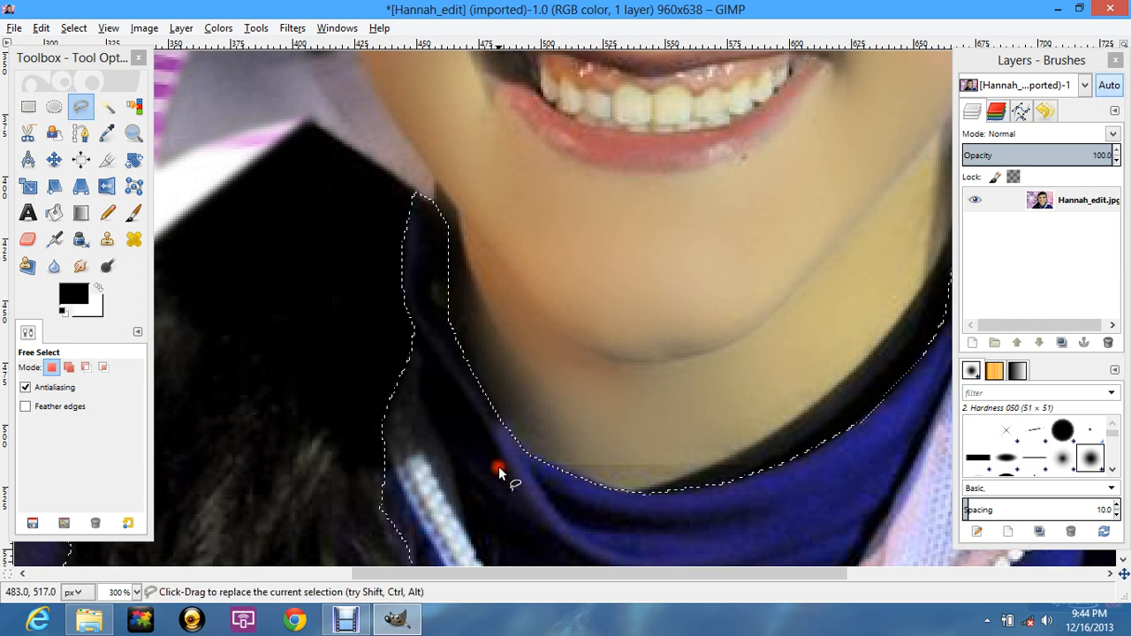
# Step: Try to select the small blue jacket patch showing through the hair at the image's lower edge with a closed outline
pyautogui.scroll(-3, 519, 396)
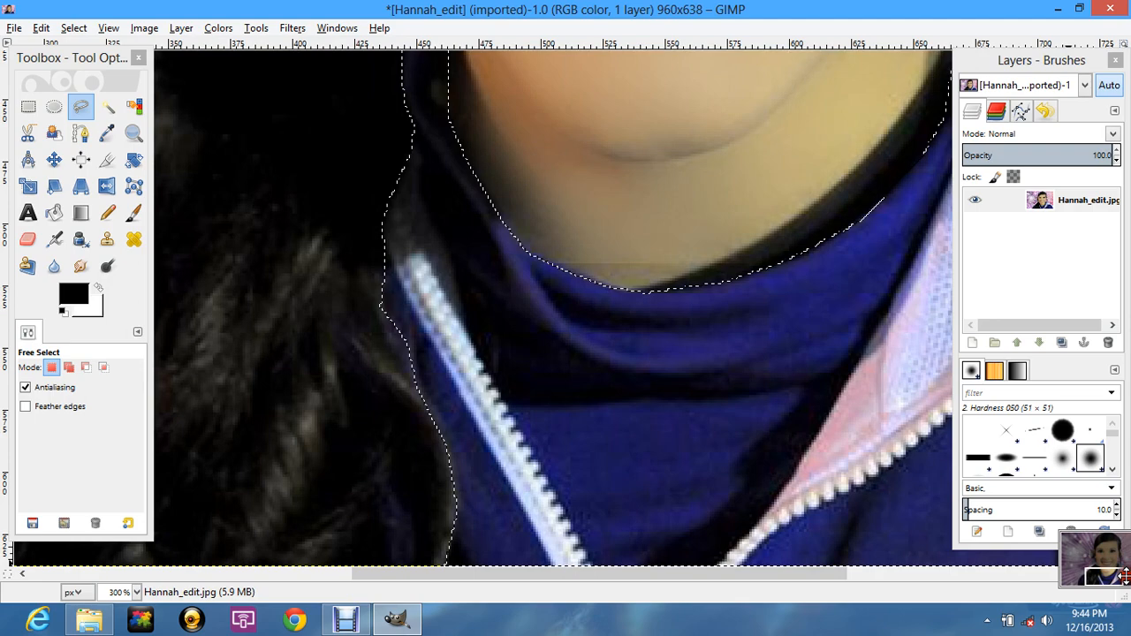
pyautogui.moveTo(1124, 576); pyautogui.dragTo(1098, 583)
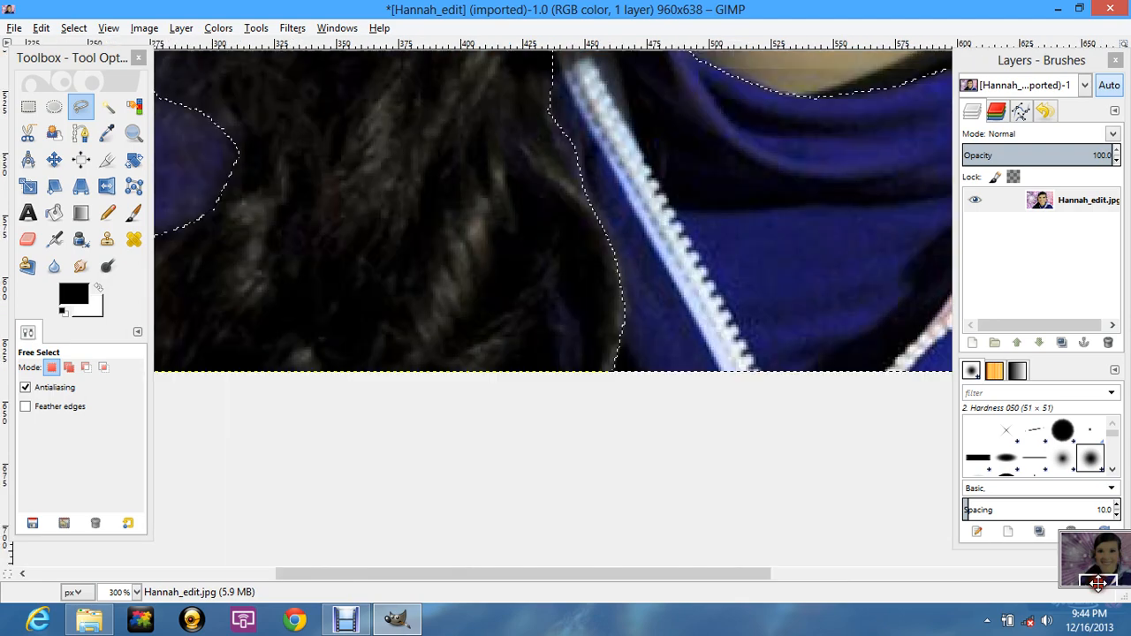
pyautogui.keyDown('ctrl'); pyautogui.scroll(1, 618, 366); pyautogui.keyUp('ctrl')
pyautogui.keyDown('ctrl'); pyautogui.scroll(1, 618, 365); pyautogui.keyUp('ctrl')
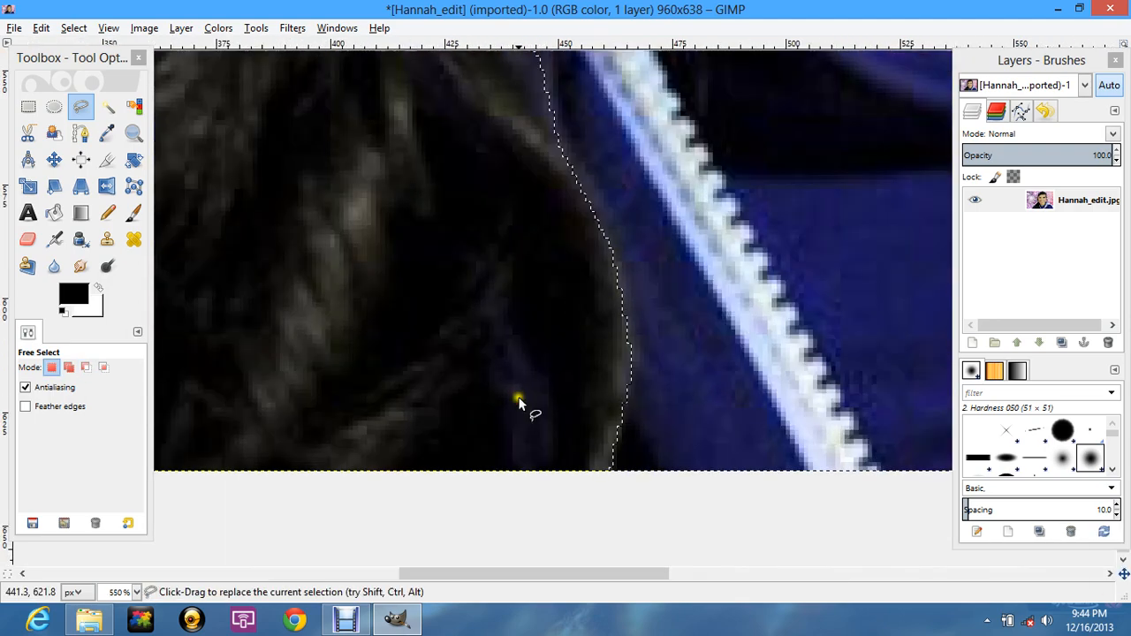
pyautogui.scroll(2, 583, 454)
pyautogui.scroll(-1, 510, 362)
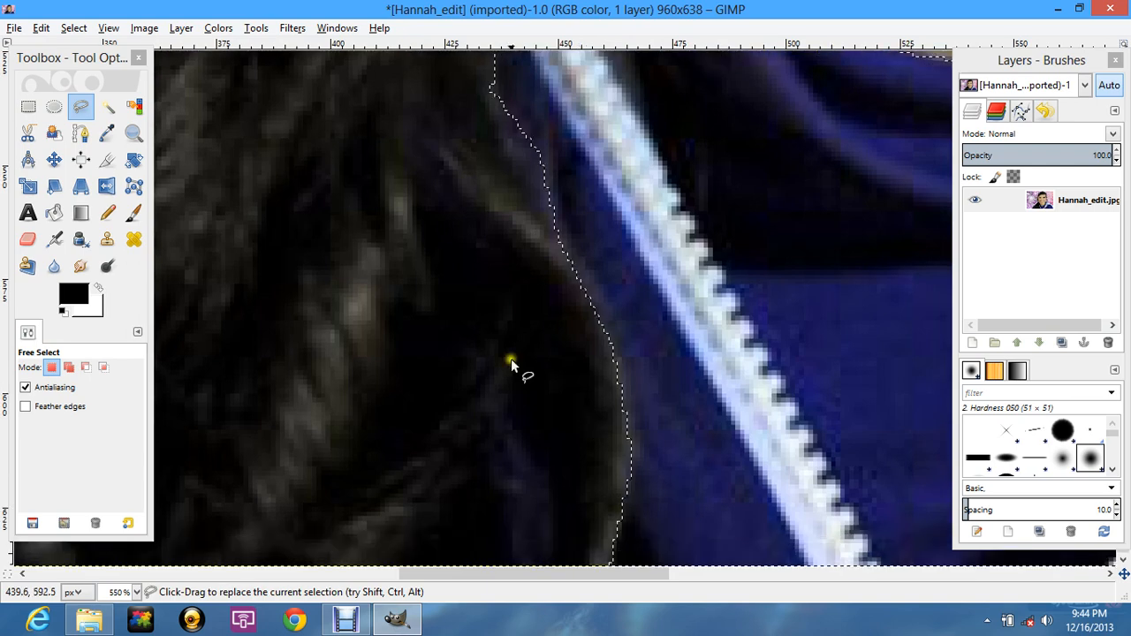
pyautogui.click(510, 402)
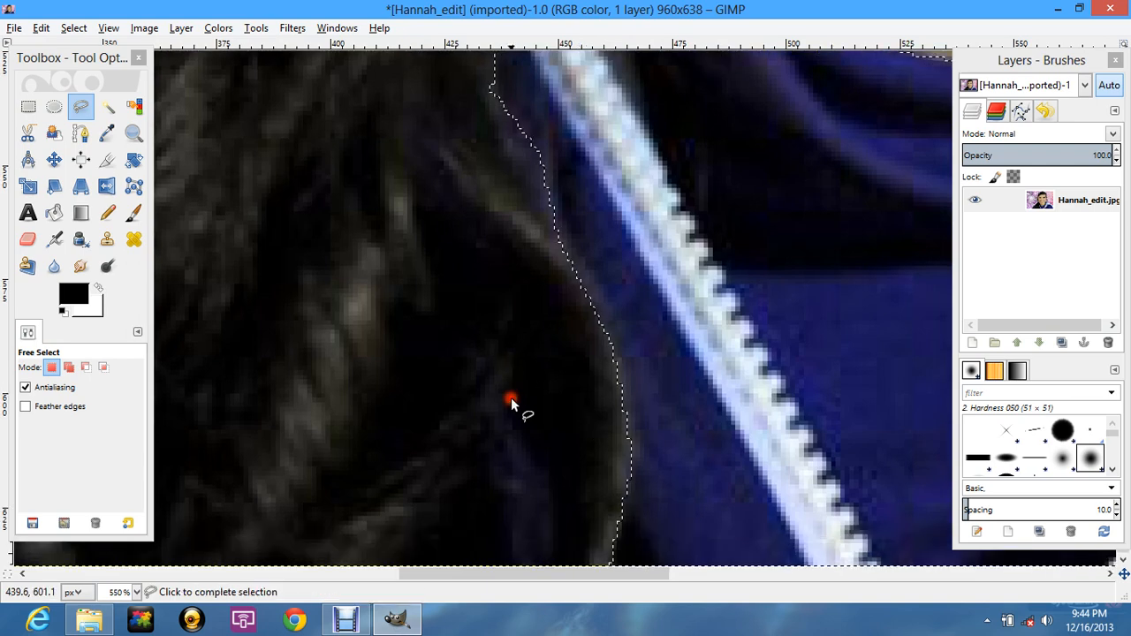
pyautogui.click(554, 475)
pyautogui.click(559, 531)
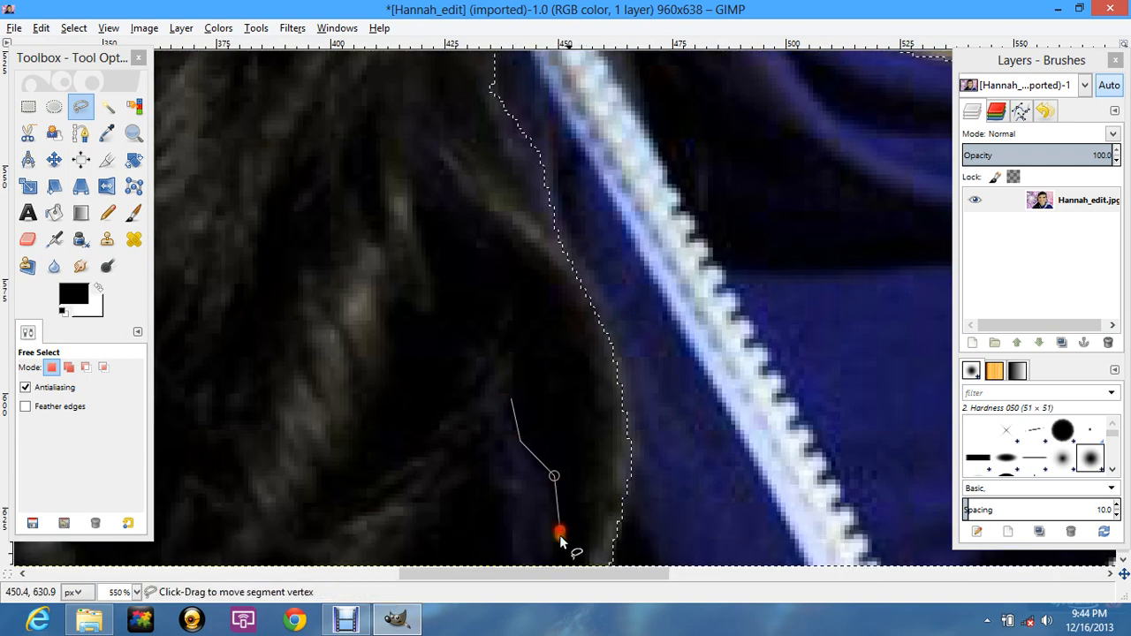
pyautogui.moveTo(1124, 575)
pyautogui.mouseDown()
pyautogui.moveTo(1104, 597)
pyautogui.moveTo(1094, 585)
pyautogui.moveTo(1120, 578)
pyautogui.moveTo(1109, 579)
pyautogui.mouseUp()
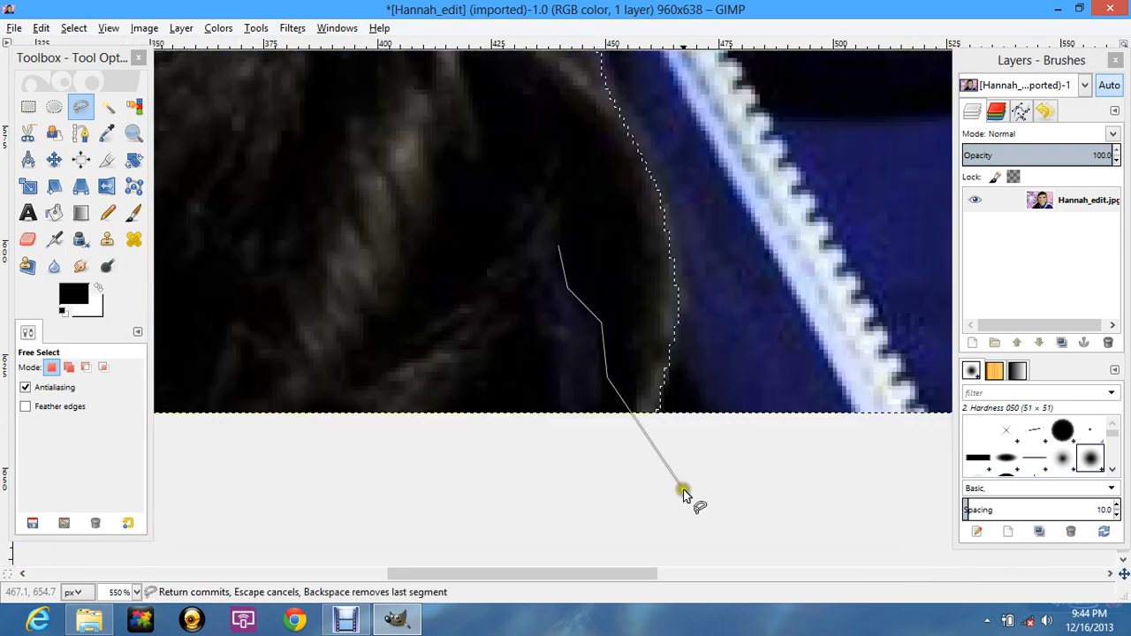
pyautogui.click(598, 451)
pyautogui.click(562, 441)
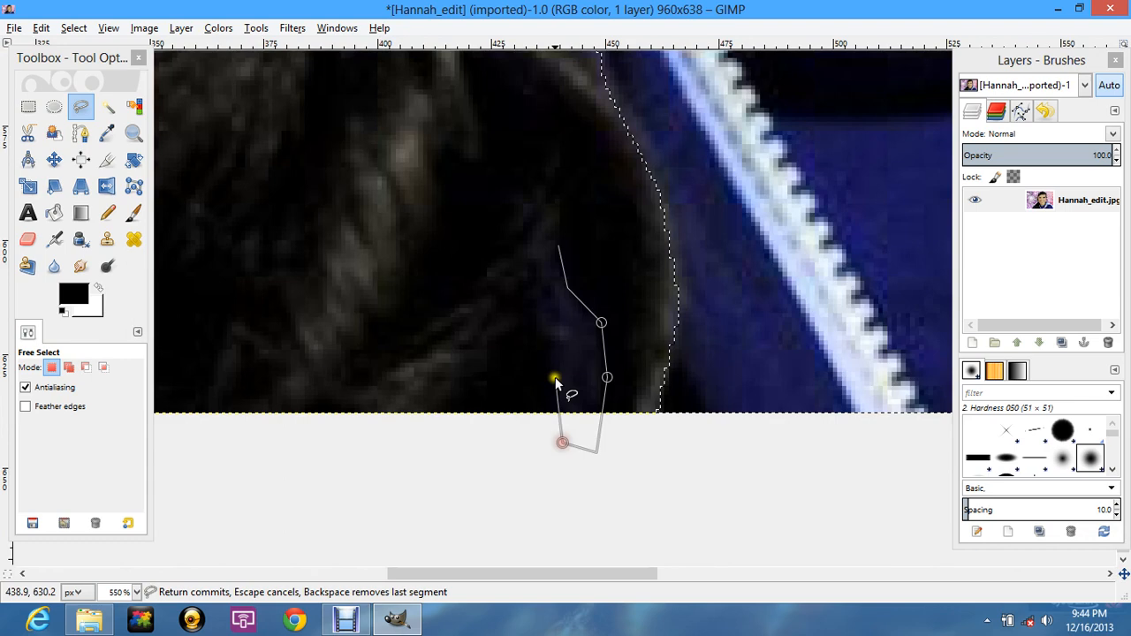
pyautogui.moveTo(555, 381); pyautogui.dragTo(553, 252)
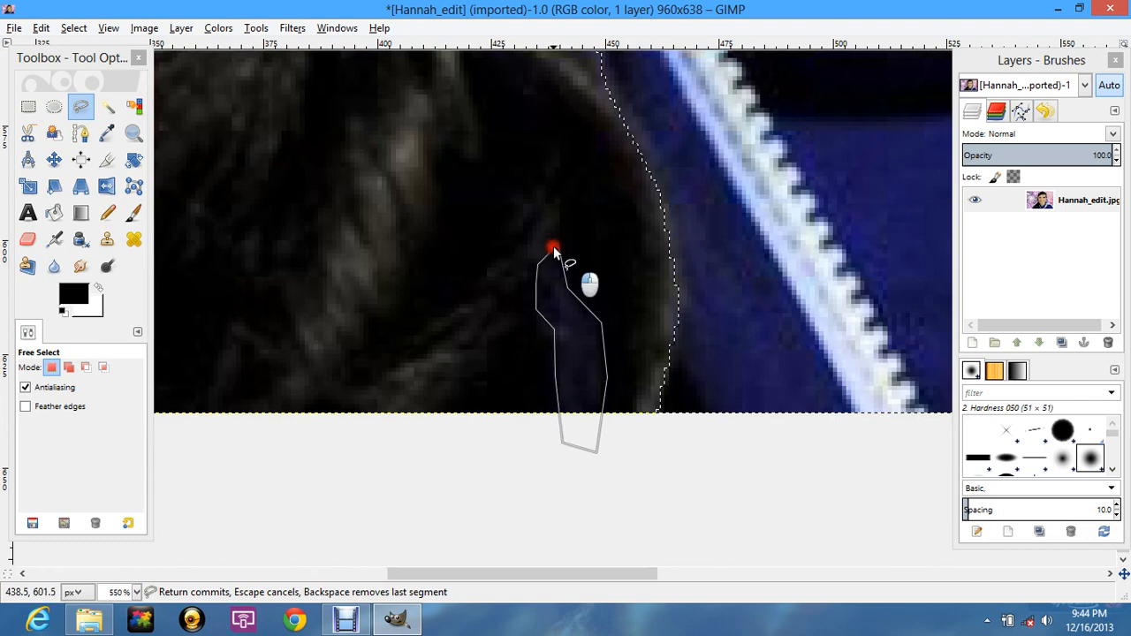
pyautogui.doubleClick(553, 252)
# Step: Discard the stray outline points and undo the separate patch selection to restore the jacket selection
pyautogui.keyDown('ctrl'); pyautogui.click(526, 212); pyautogui.keyUp('ctrl')
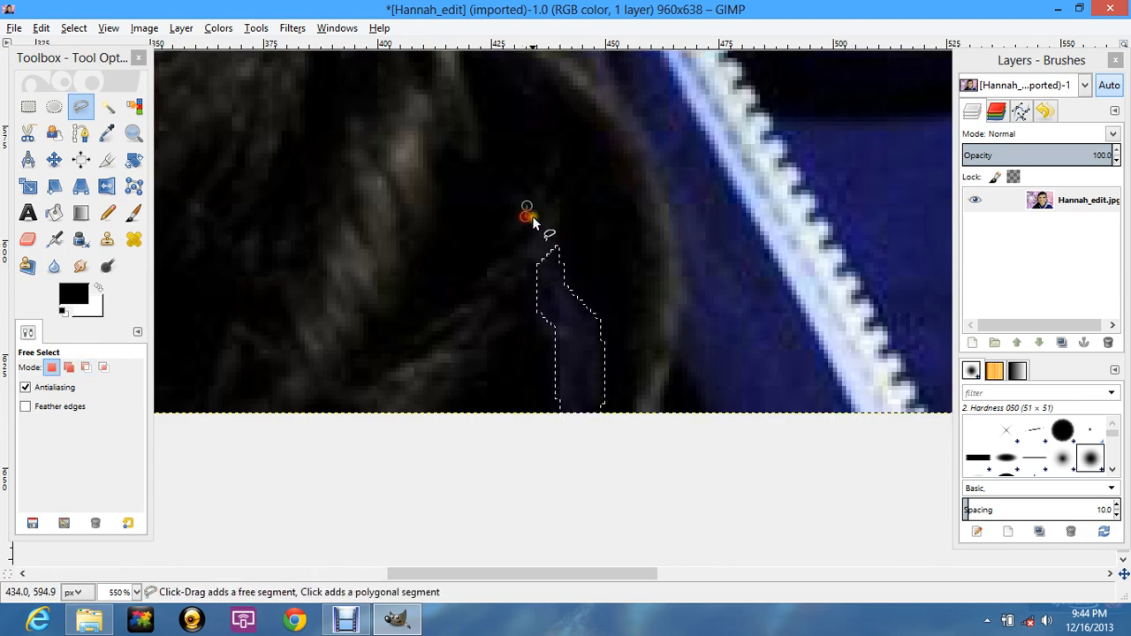
pyautogui.click(524, 207)
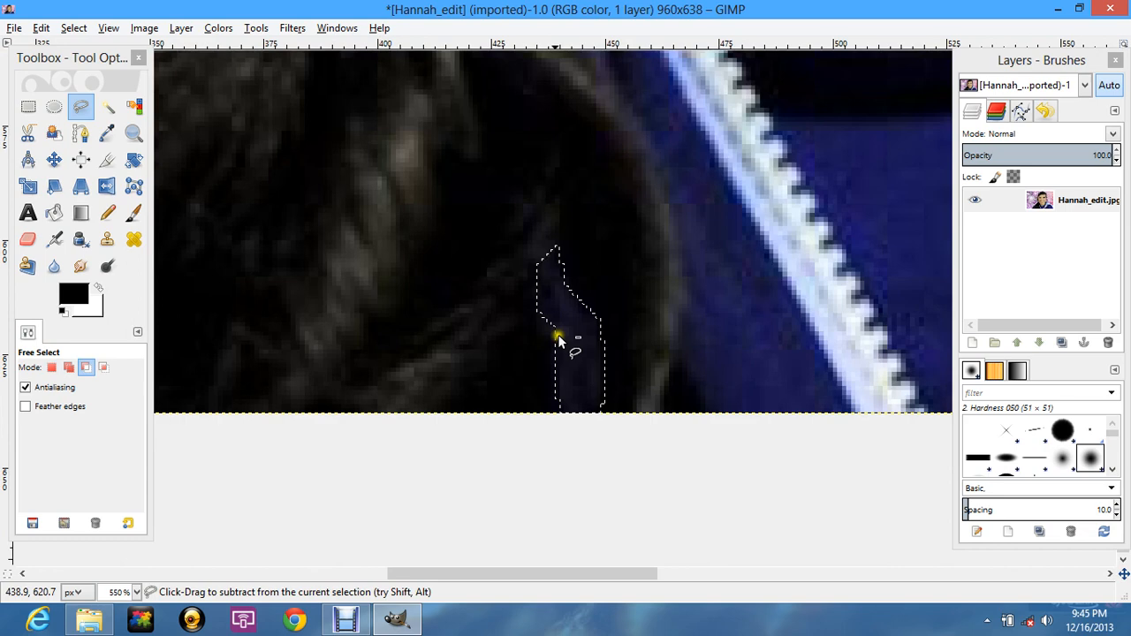
pyautogui.hotkey('ctrl', 'z')
pyautogui.hotkey('ctrl', 'z')
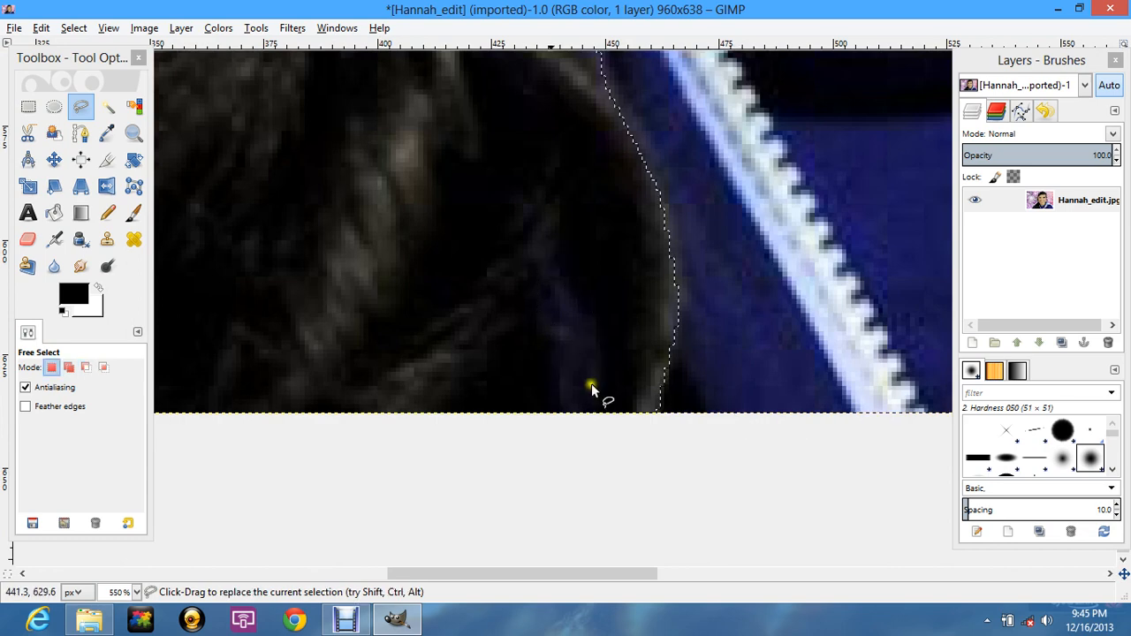
# Step: Add the narrow blue jacket patch showing through the hair at the image's lower edge to the selection with a closed polygonal outline
pyautogui.press('shift')
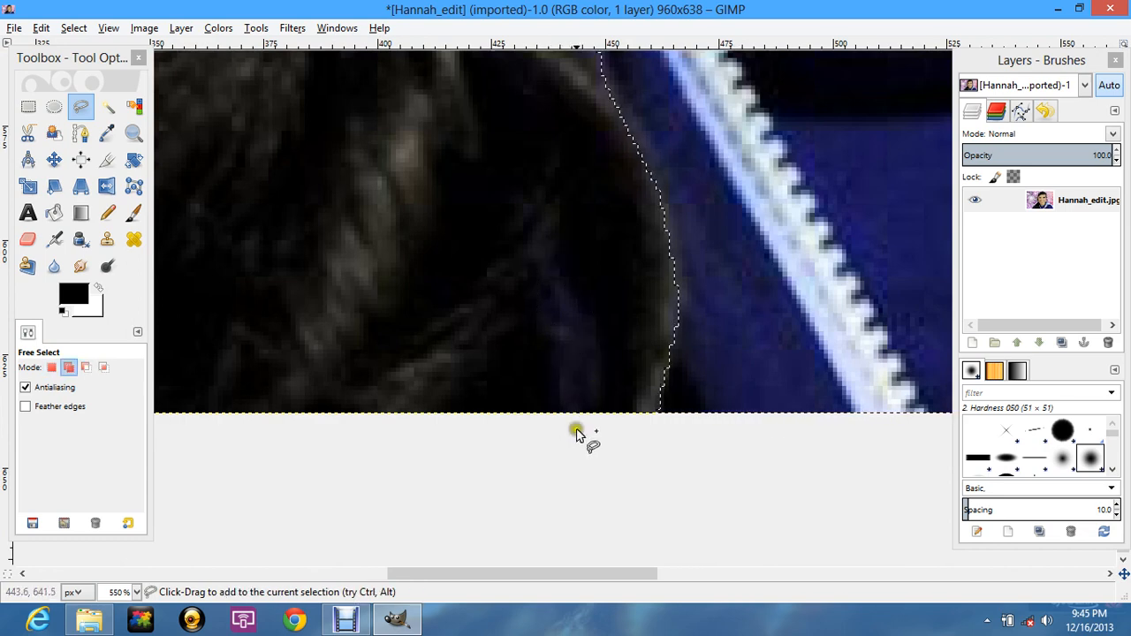
pyautogui.keyDown('shift'); pyautogui.click(558, 417); pyautogui.keyUp('shift')
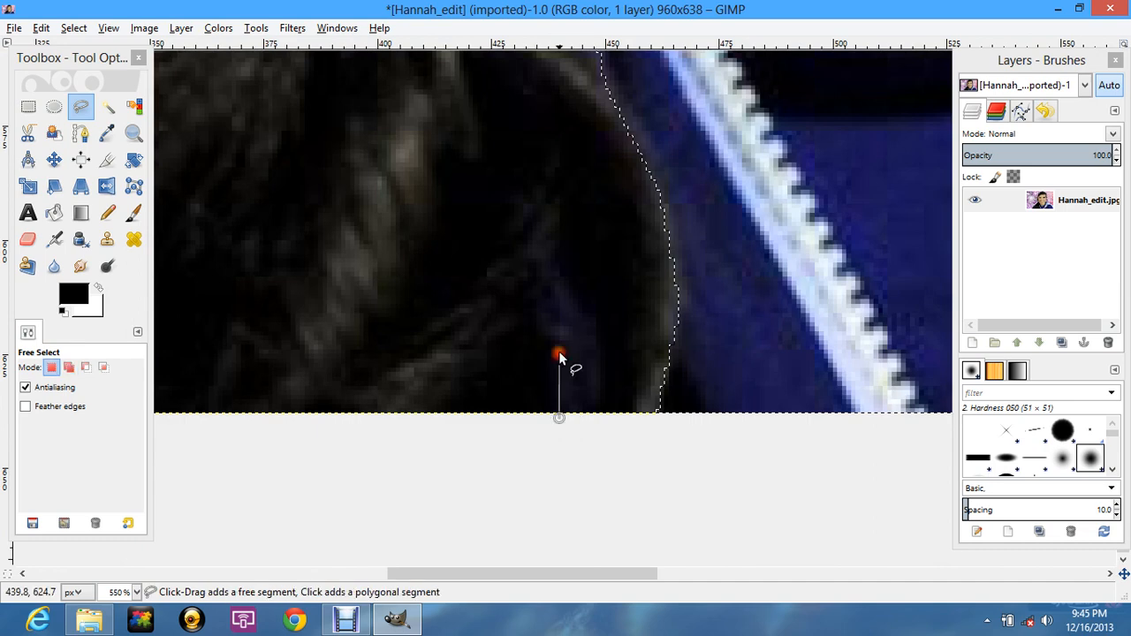
pyautogui.click(558, 355)
pyautogui.click(547, 322)
pyautogui.click(540, 279)
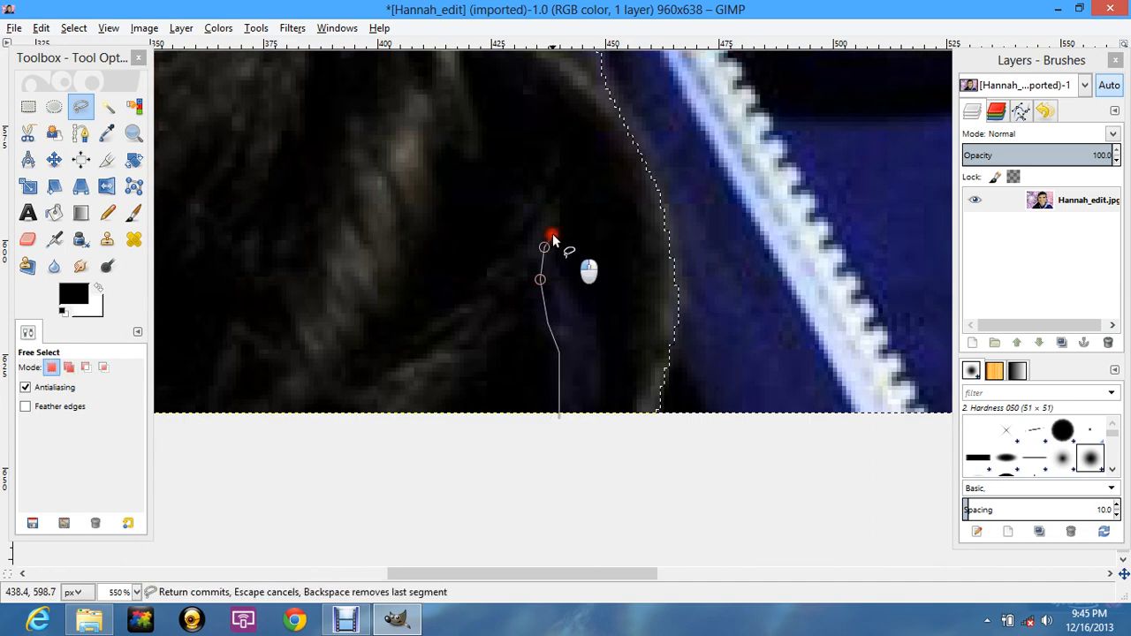
pyautogui.click(551, 236)
pyautogui.click(560, 274)
pyautogui.click(570, 299)
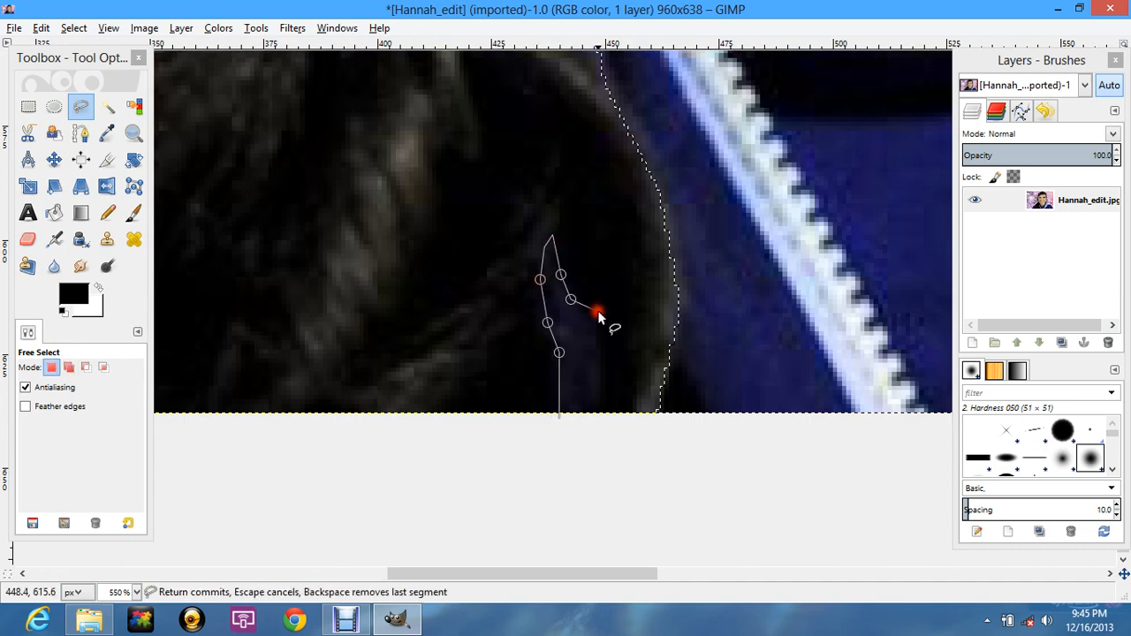
pyautogui.click(599, 318)
pyautogui.click(598, 369)
pyautogui.click(599, 430)
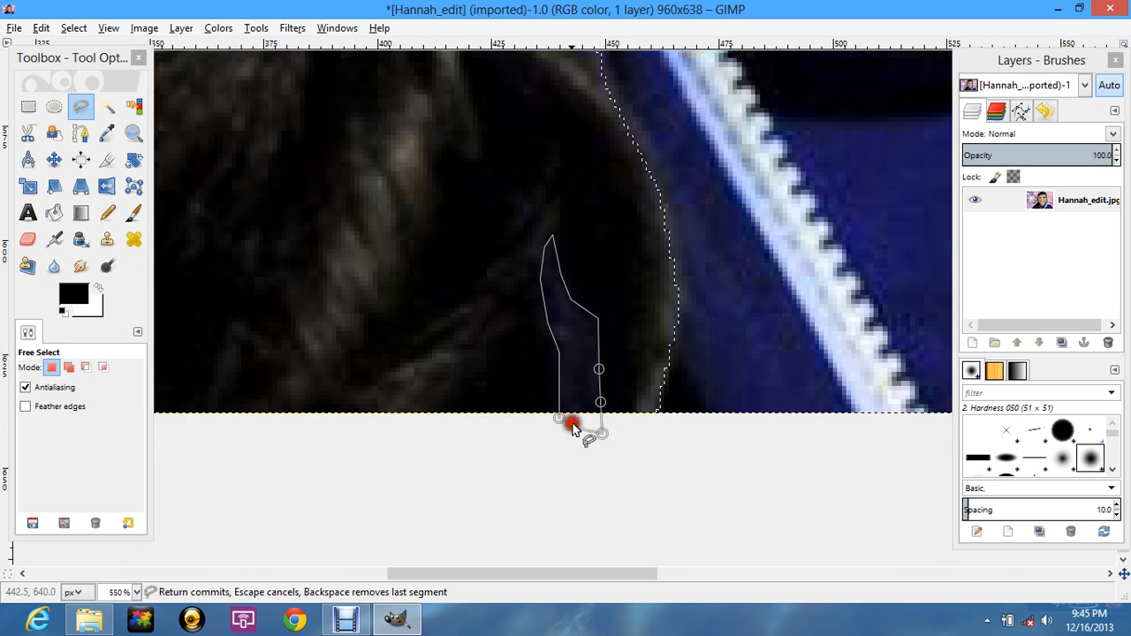
pyautogui.click(560, 418)
pyautogui.scroll(2, 516, 389)
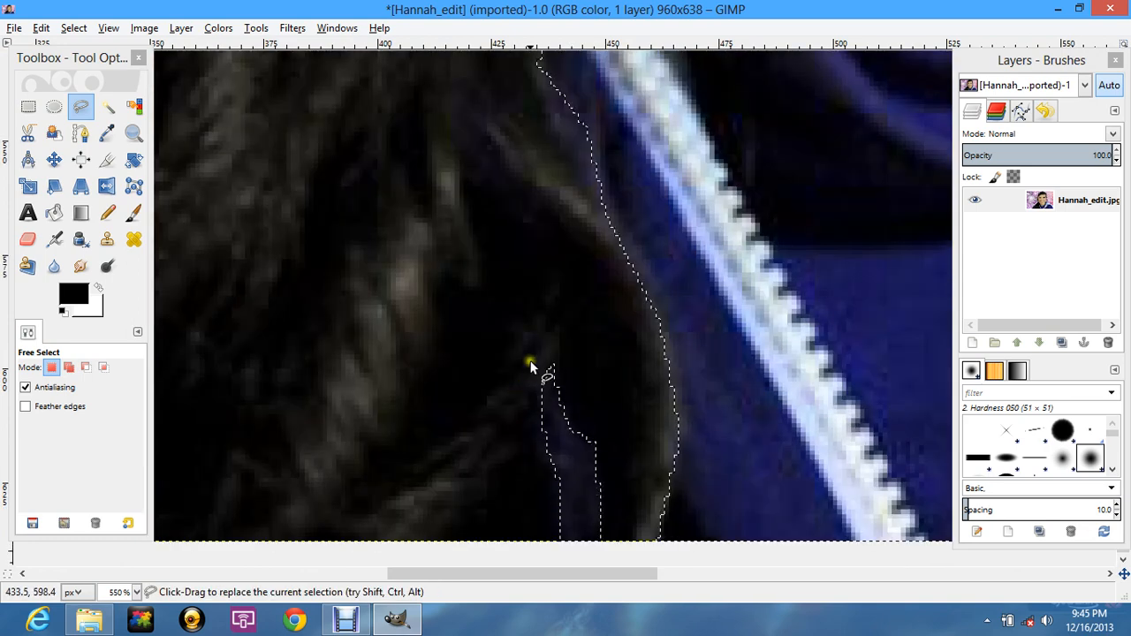
pyautogui.click(531, 366)
pyautogui.click(523, 334)
pyautogui.click(535, 334)
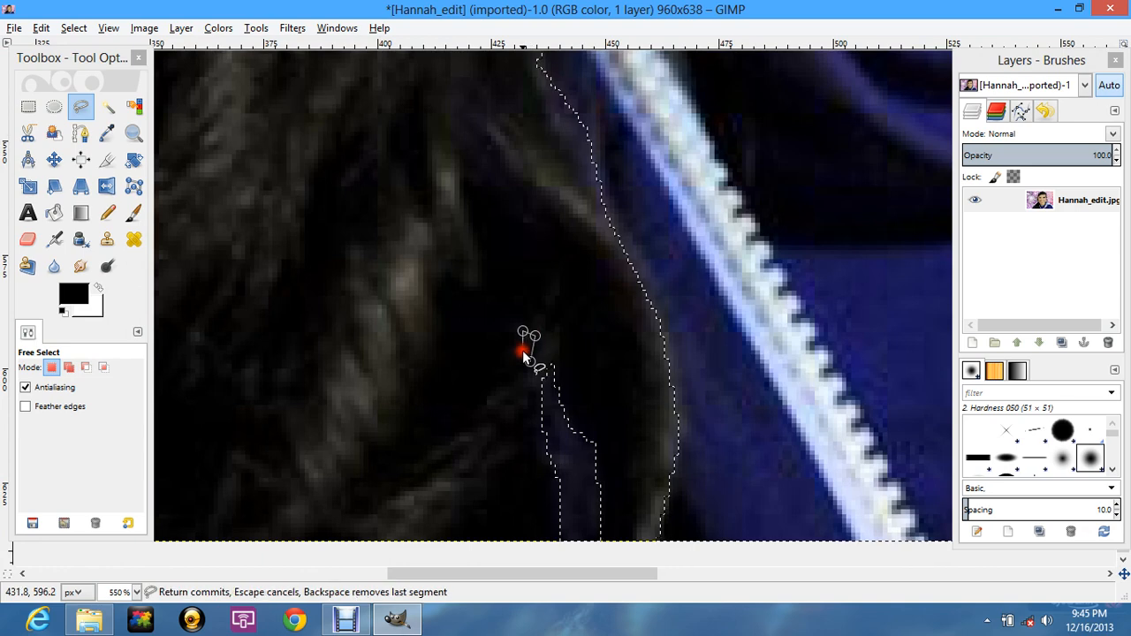
pyautogui.click(527, 364)
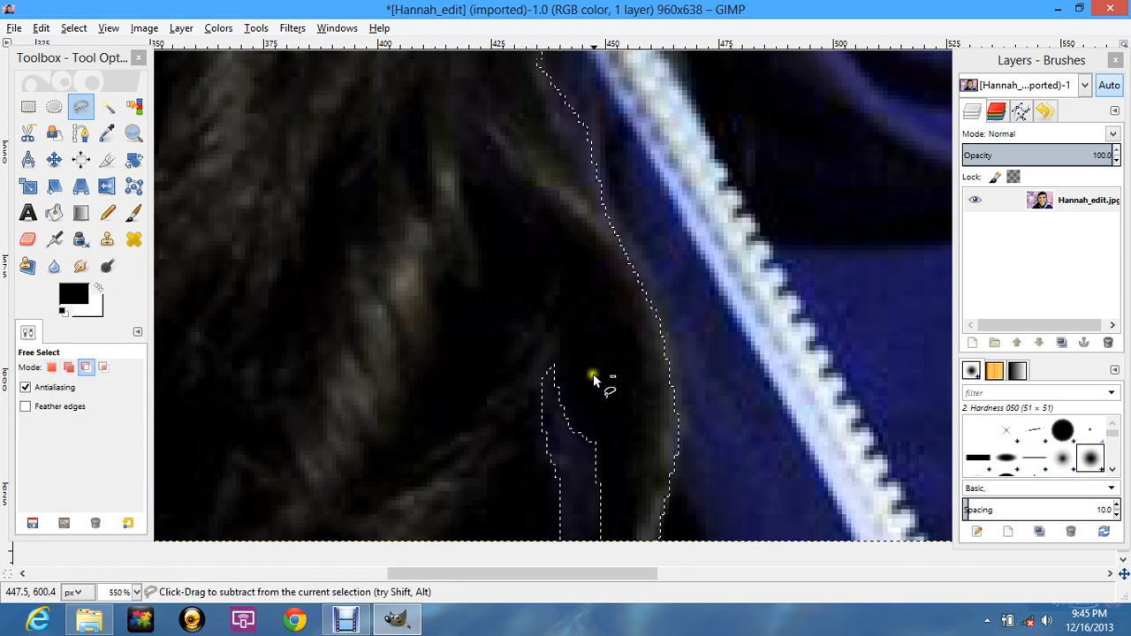
# Step: Add the tiny jacket patch just above the narrow strip in the hair to the selection with a small four-sided outline
pyautogui.keyDown('shift'); pyautogui.click(524, 353); pyautogui.keyUp('shift')
pyautogui.click(534, 336)
pyautogui.click(533, 329)
pyautogui.click(519, 330)
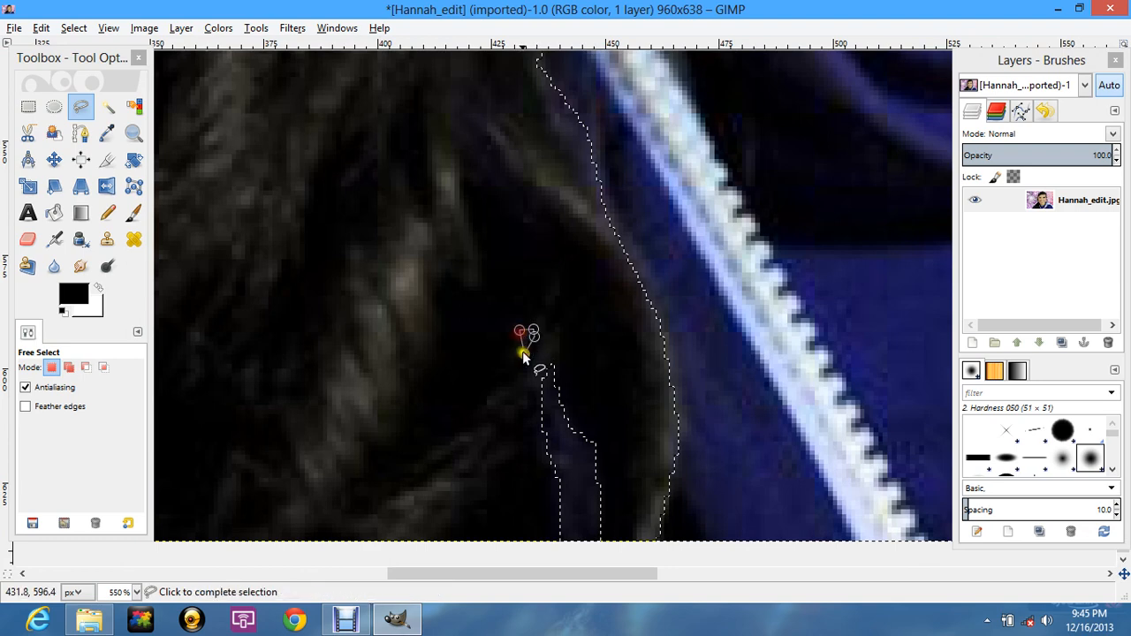
pyautogui.click(522, 351)
# Step: Start outlining the grey jacket piece behind the neck, down its outer edge and along its lower edge to the hair's peak
pyautogui.scroll(3, 474, 235)
pyautogui.hscroll(-5, 516, 320)
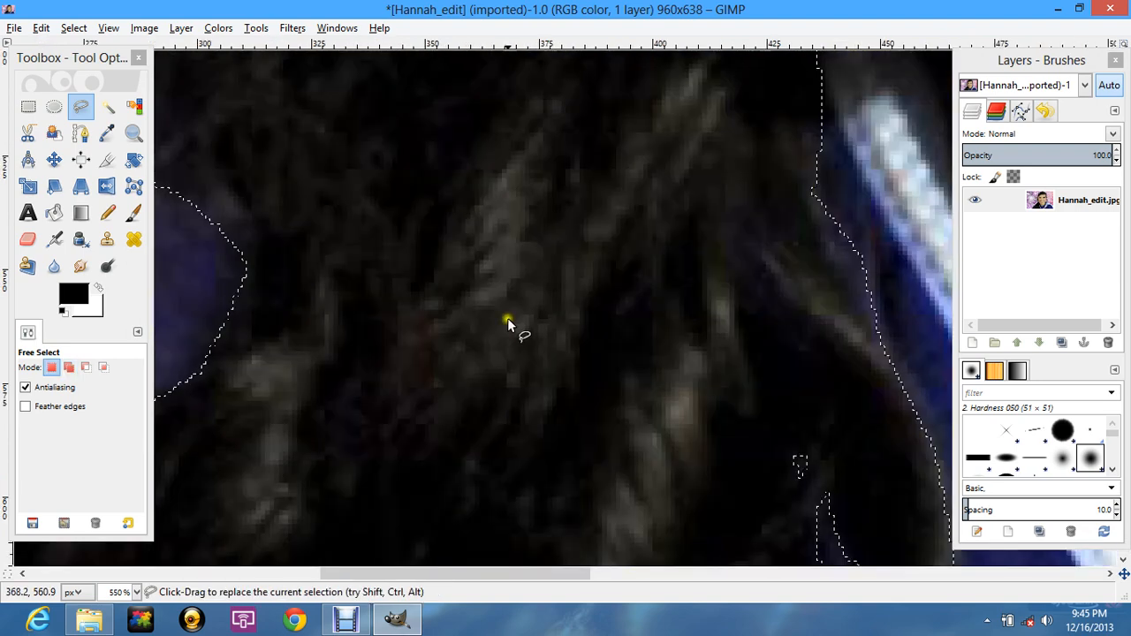
pyautogui.scroll(-3, 508, 323)
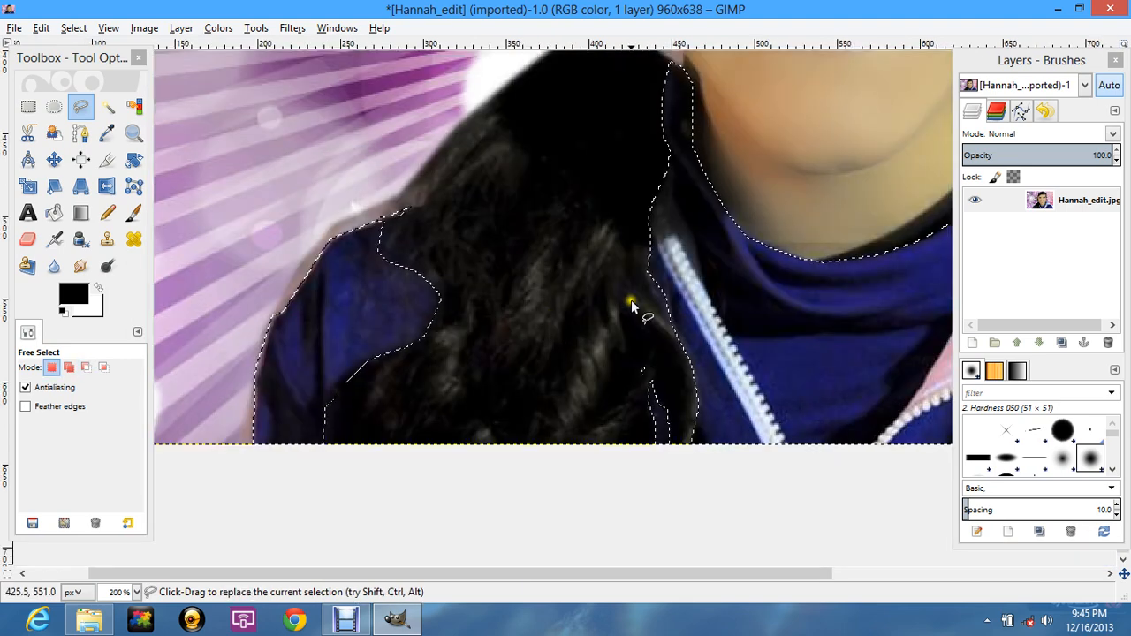
pyautogui.scroll(5, 708, 269)
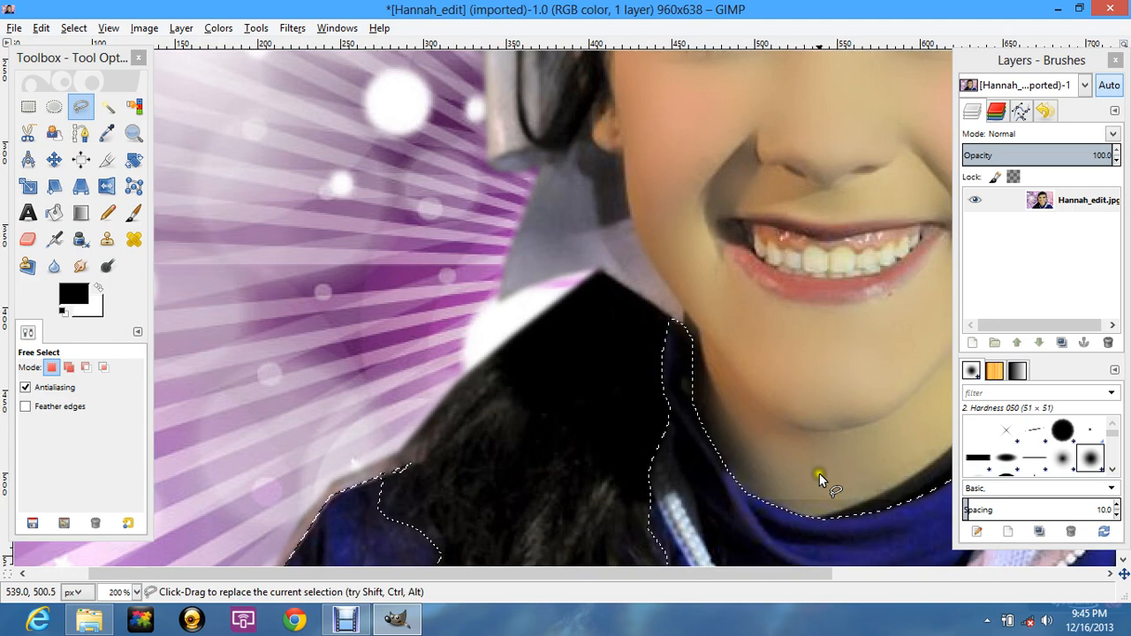
pyautogui.scroll(3, 587, 254)
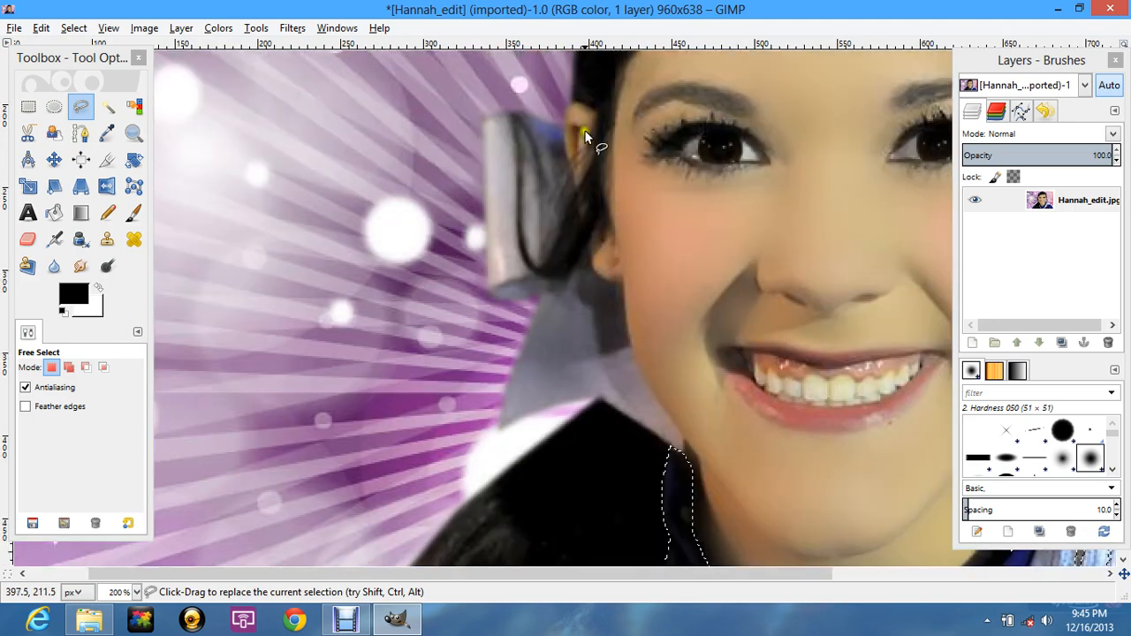
pyautogui.scroll(-2, 601, 177)
pyautogui.scroll(1, 527, 168)
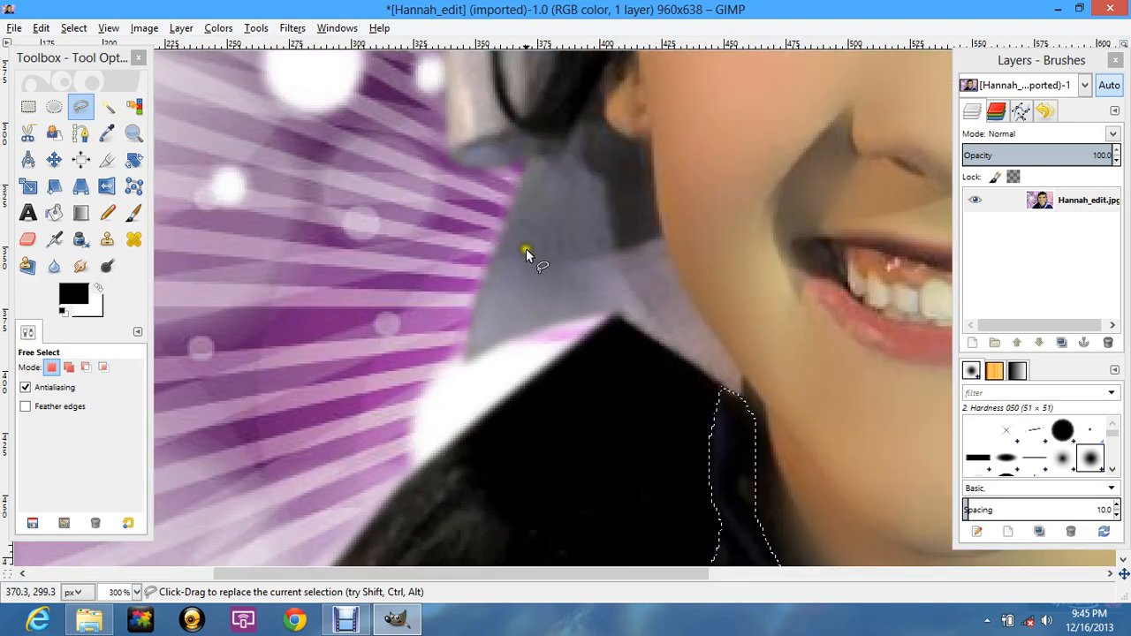
pyautogui.click(527, 168)
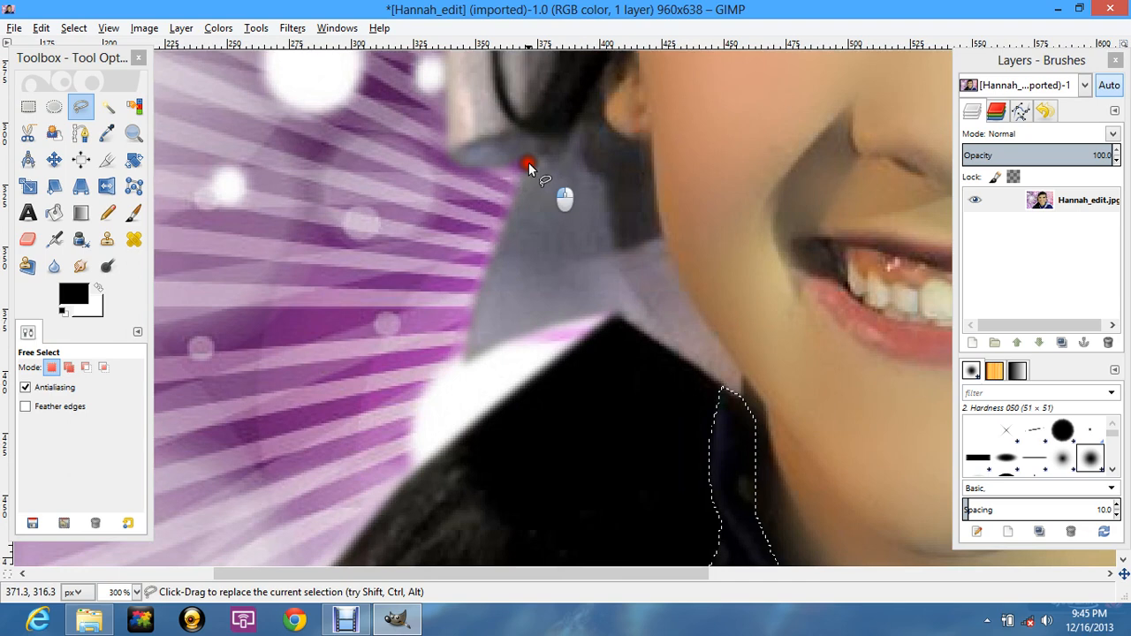
pyautogui.click(467, 326)
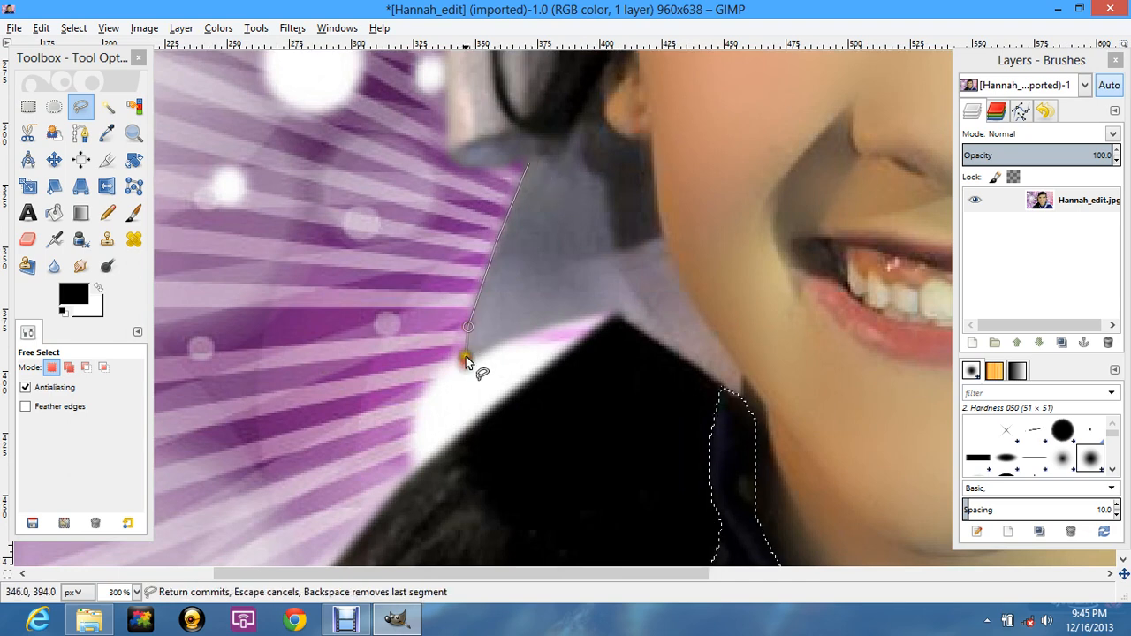
pyautogui.click(466, 358)
pyautogui.click(492, 346)
pyautogui.click(551, 329)
pyautogui.click(602, 315)
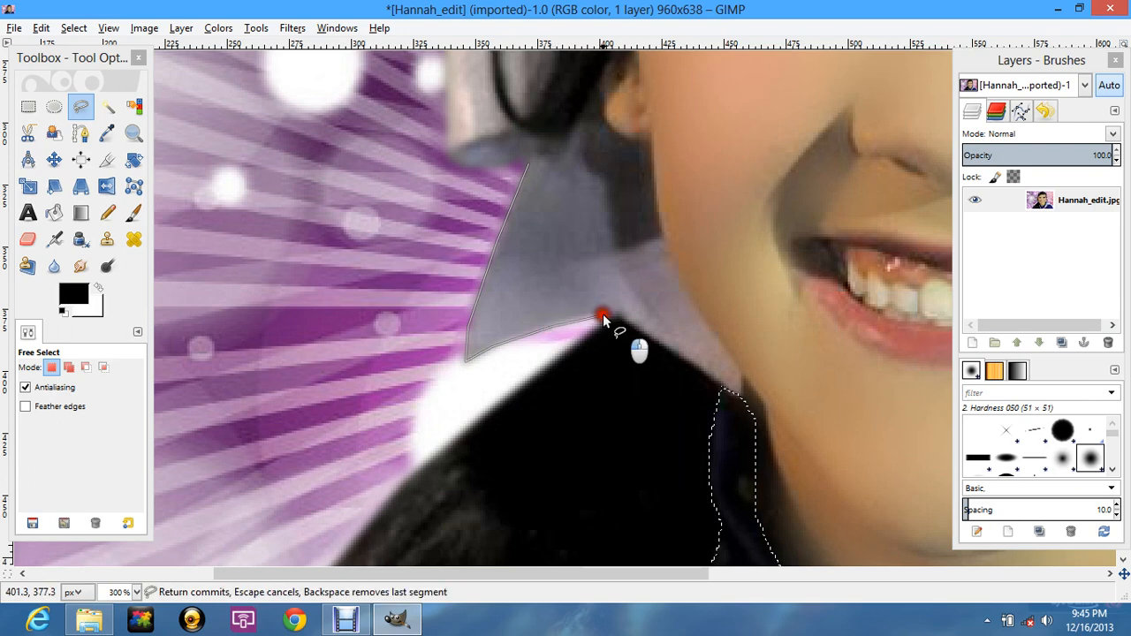
# Step: Continue the outline down the black hair's sloping edge to the selected collar and back up along the jaw
pyautogui.click(616, 316)
pyautogui.click(660, 341)
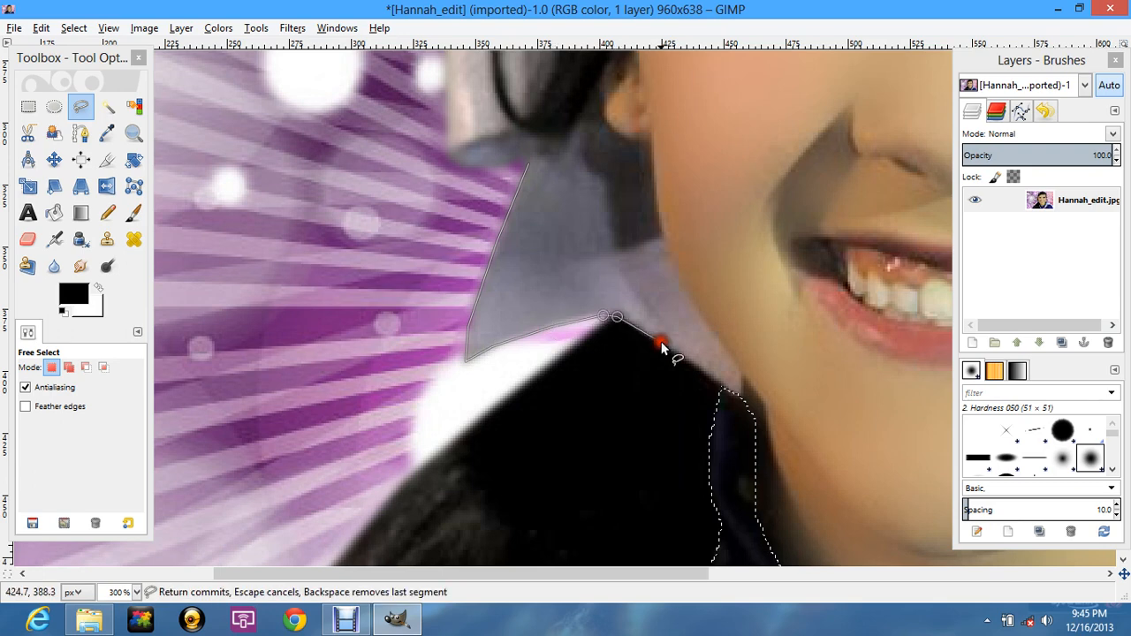
pyautogui.click(726, 389)
pyautogui.click(743, 400)
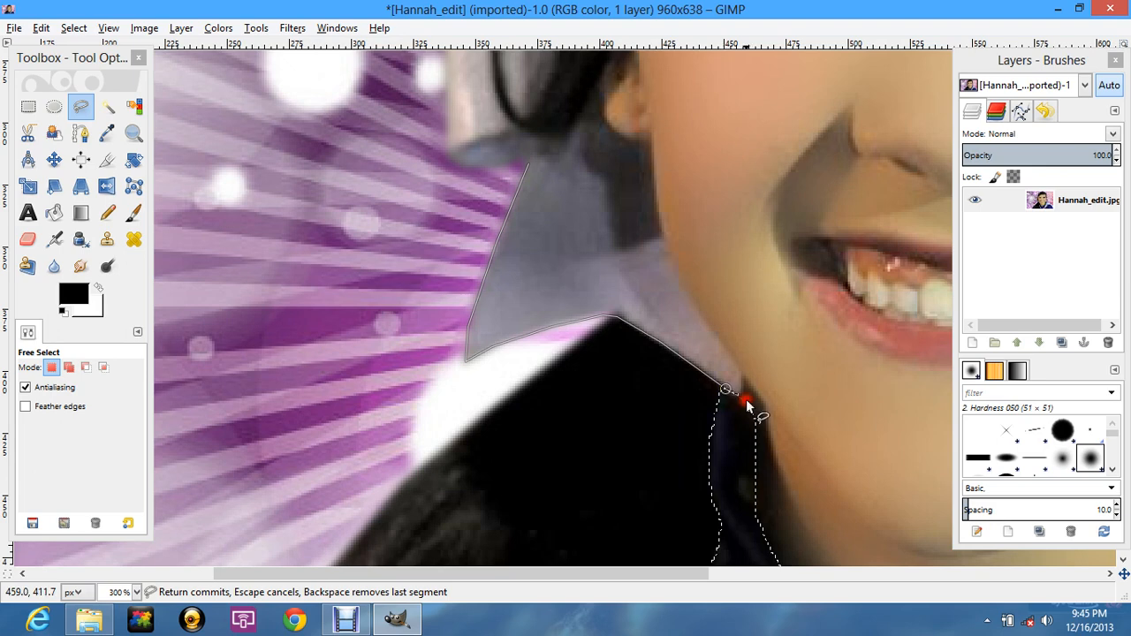
pyautogui.click(744, 374)
pyautogui.click(689, 297)
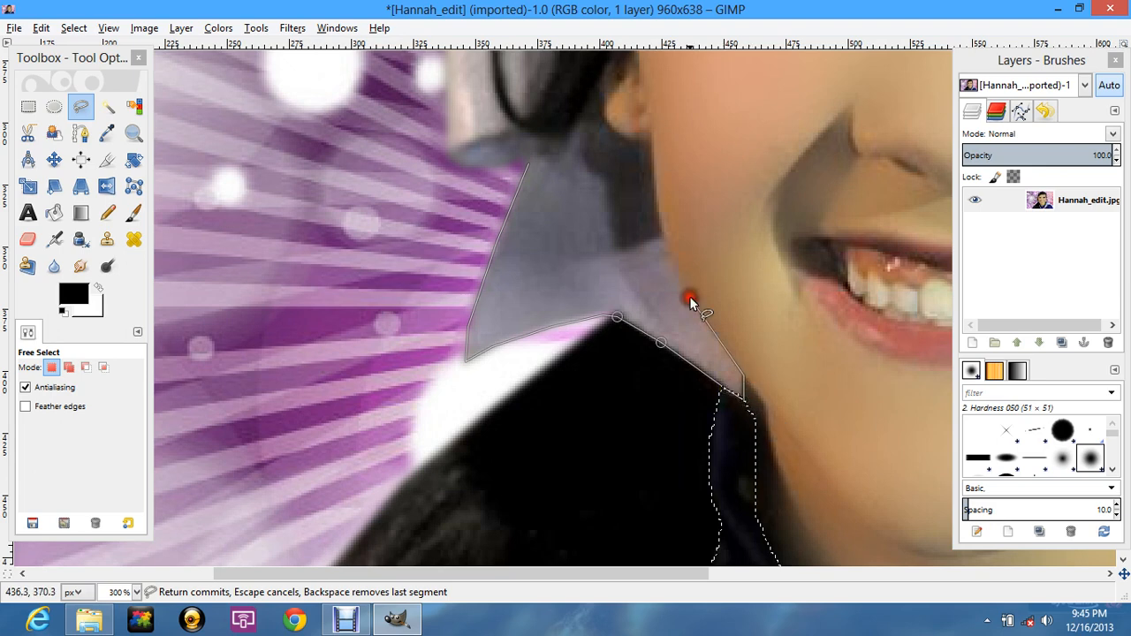
pyautogui.click(664, 242)
pyautogui.click(656, 185)
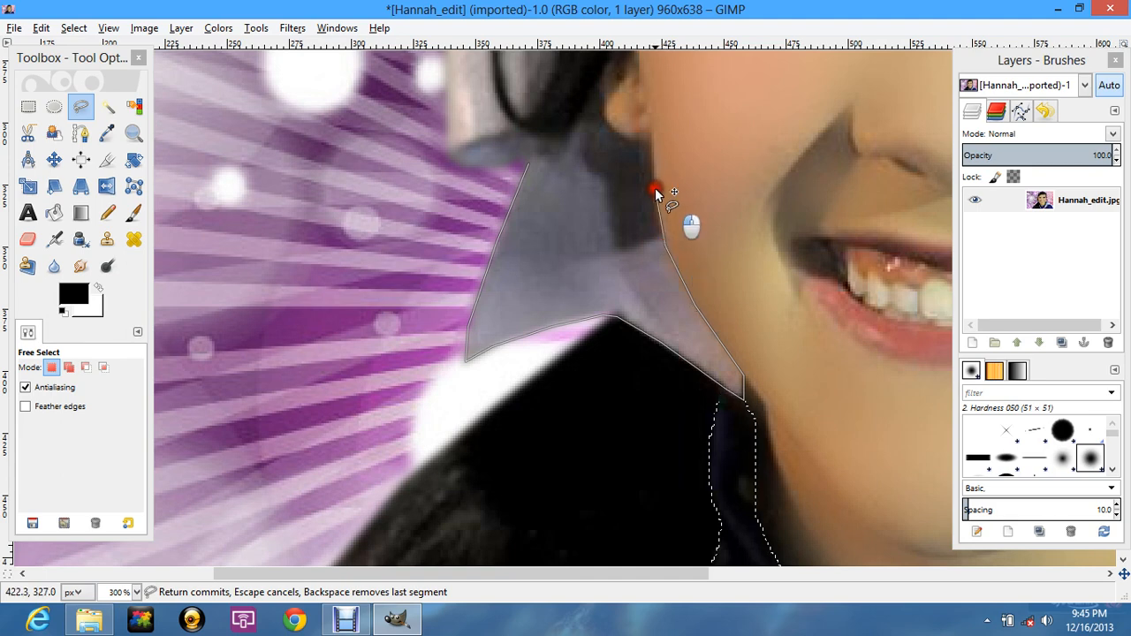
# Step: Carry the outline around the earlobe and beneath the dark hair strand hanging over the grey jacket piece
pyautogui.click(649, 141)
pyautogui.click(633, 139)
pyautogui.click(608, 126)
pyautogui.click(602, 91)
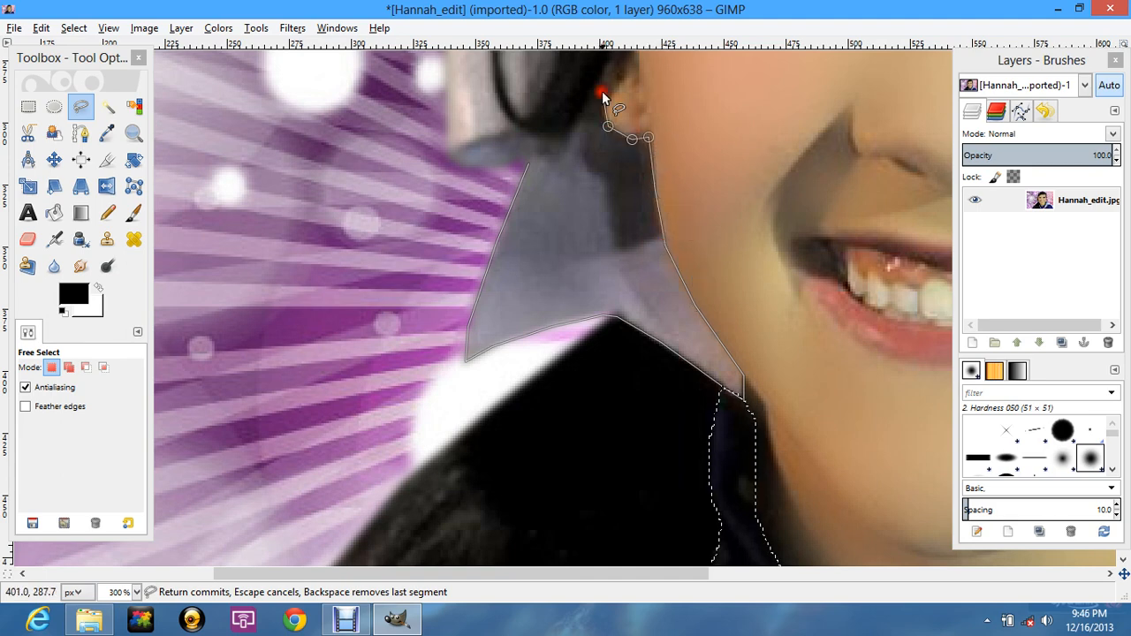
pyautogui.click(598, 81)
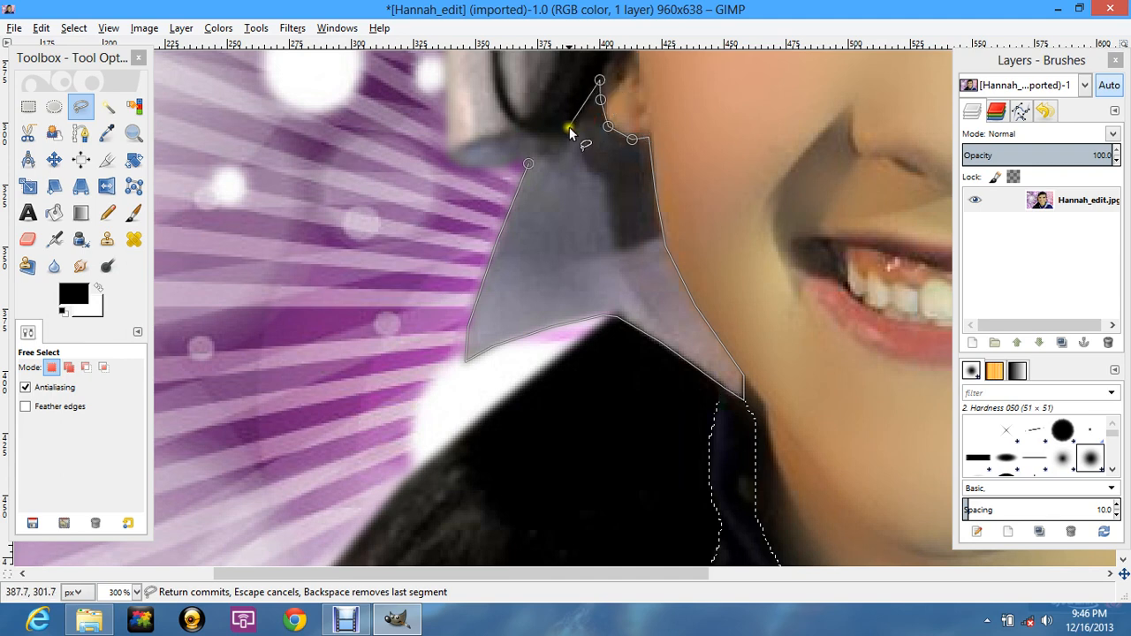
pyautogui.click(569, 131)
pyautogui.click(557, 137)
pyautogui.click(526, 133)
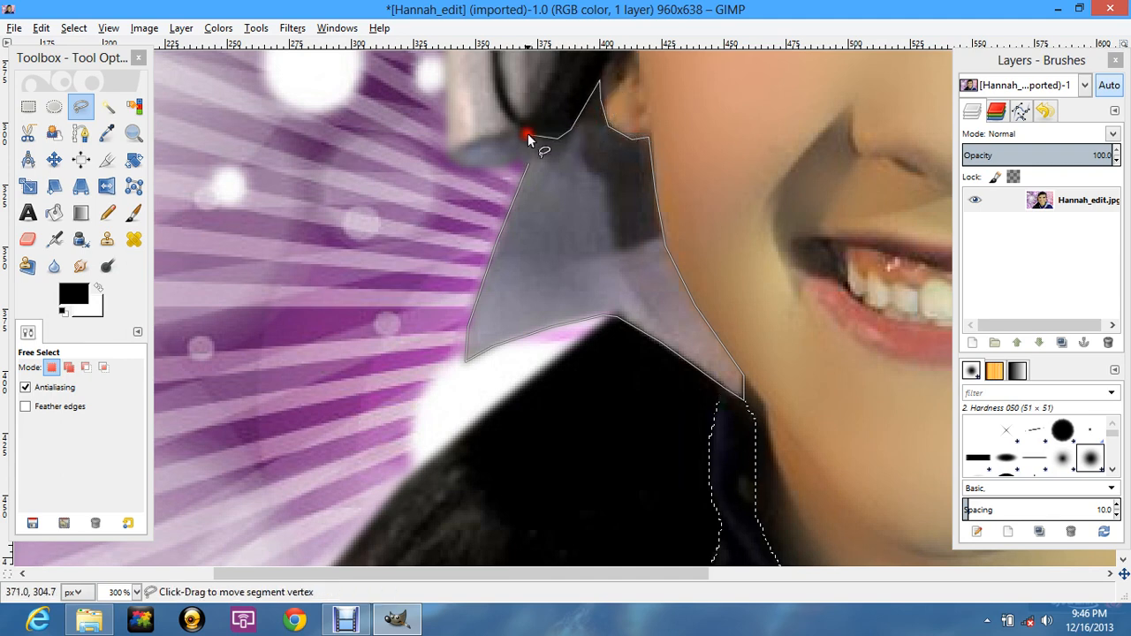
pyautogui.click(508, 121)
# Step: Trace the outline up the outer side of the dark hair strand to the top of the raised grey piece
pyautogui.scroll(3, 486, 92)
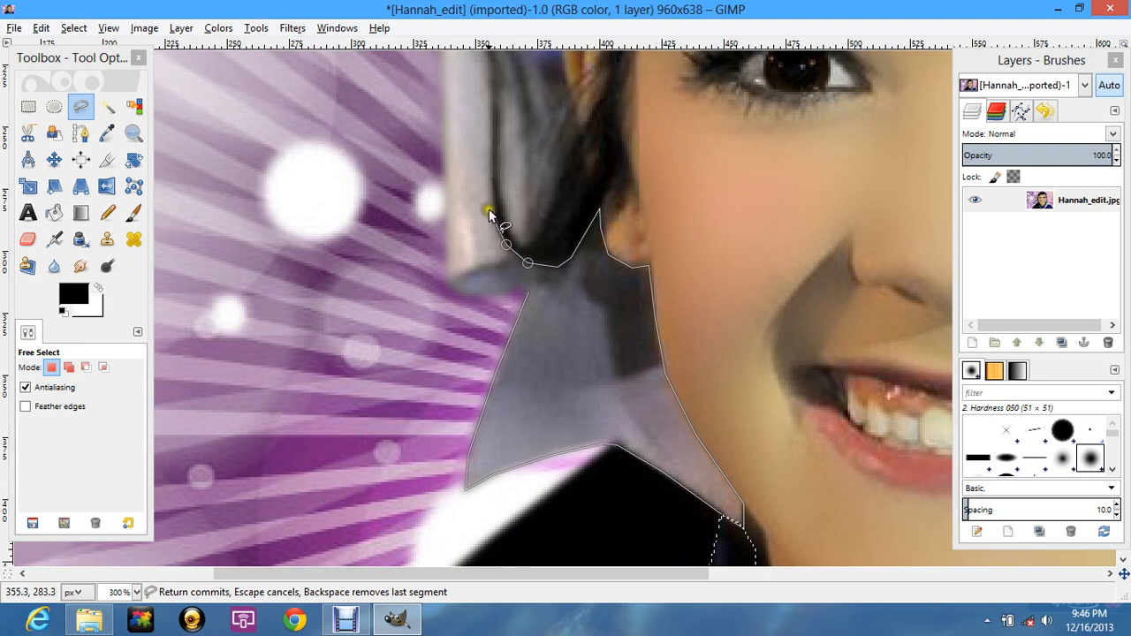
pyautogui.click(490, 214)
pyautogui.click(491, 162)
pyautogui.click(489, 108)
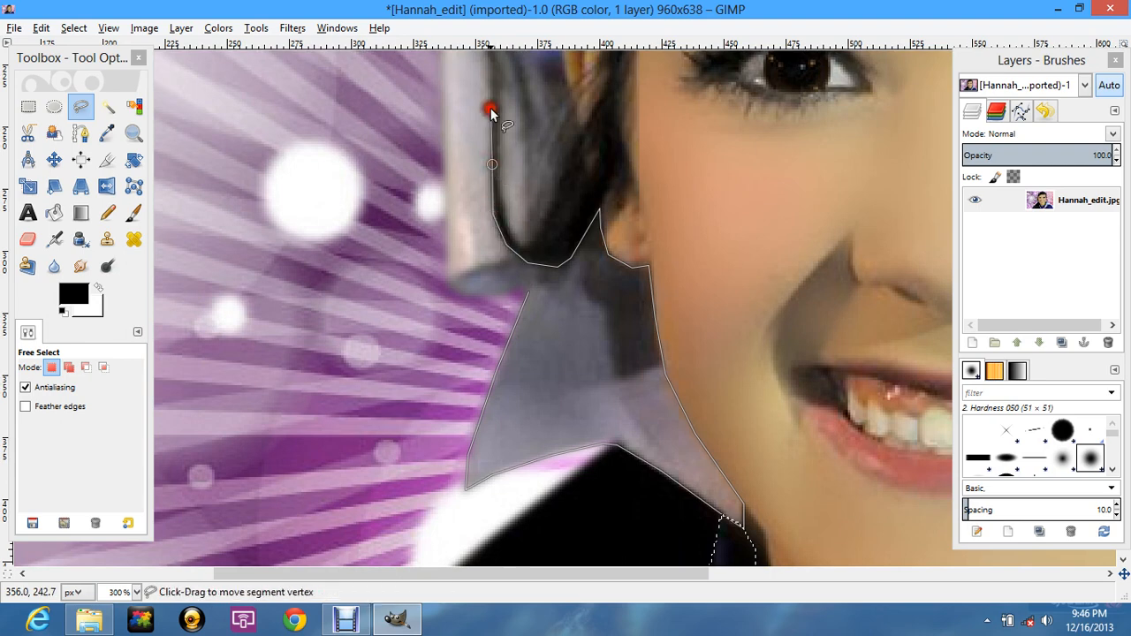
pyautogui.scroll(3, 490, 108)
pyautogui.click(490, 181)
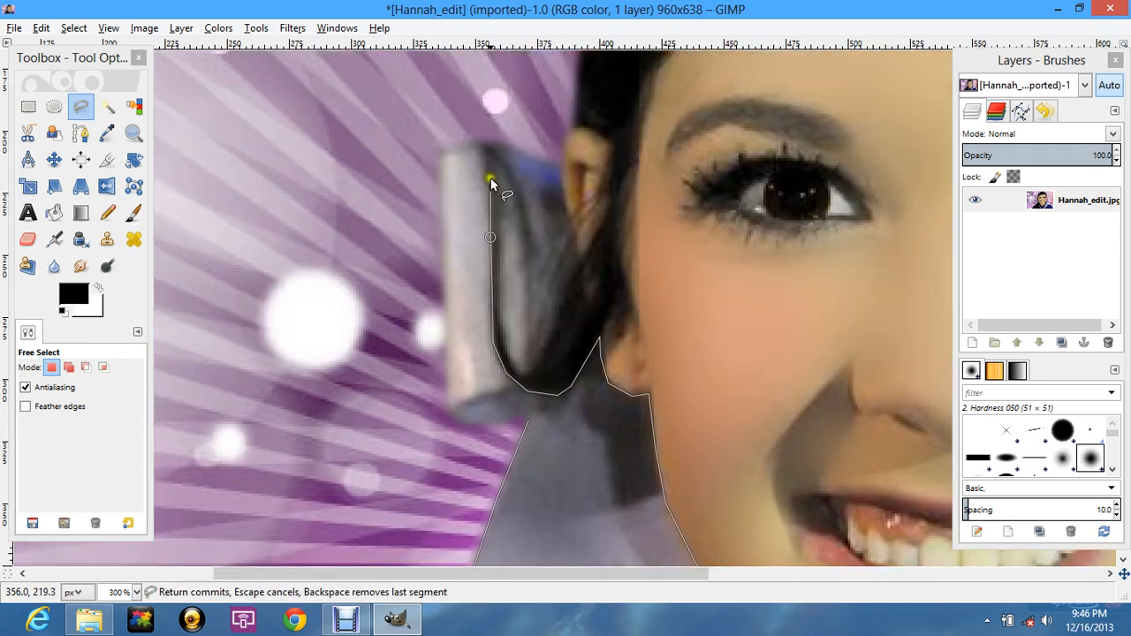
pyautogui.click(485, 148)
# Step: Trace down the hair strand's inner side to the bottom of the hair gap and back up beside the ear
pyautogui.click(511, 167)
pyautogui.click(527, 206)
pyautogui.click(535, 307)
pyautogui.click(535, 339)
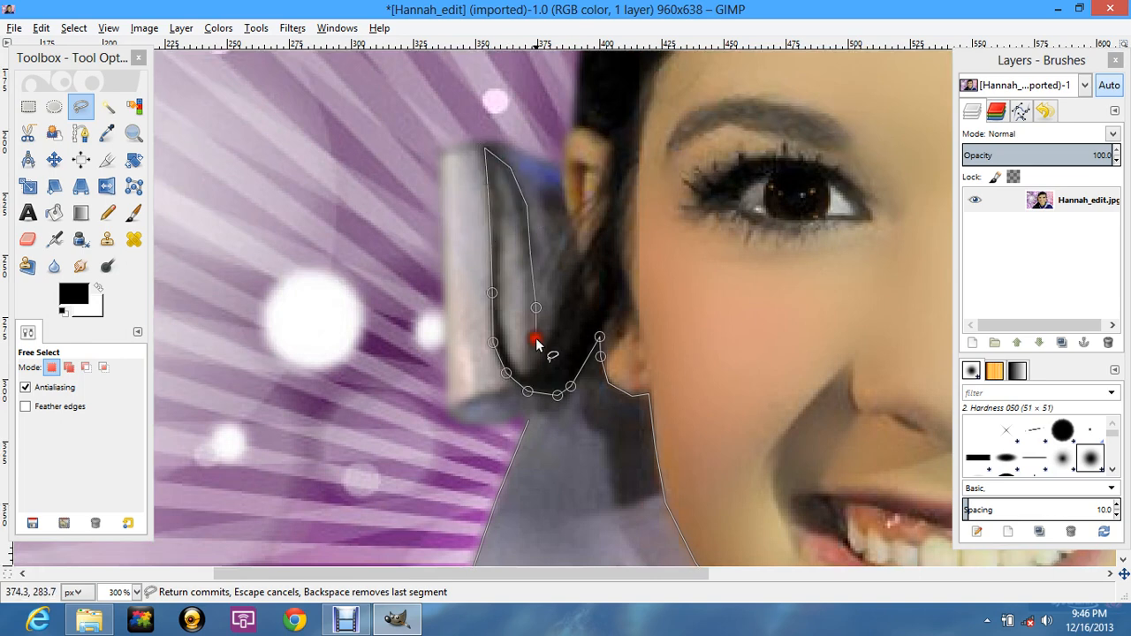
pyautogui.click(535, 358)
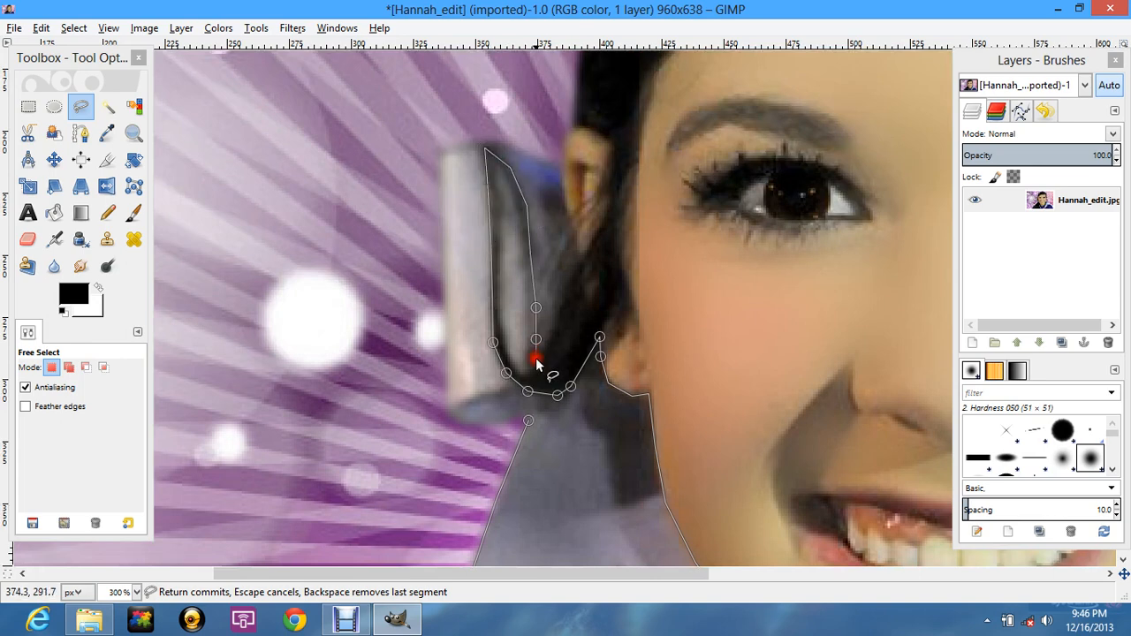
pyautogui.click(584, 263)
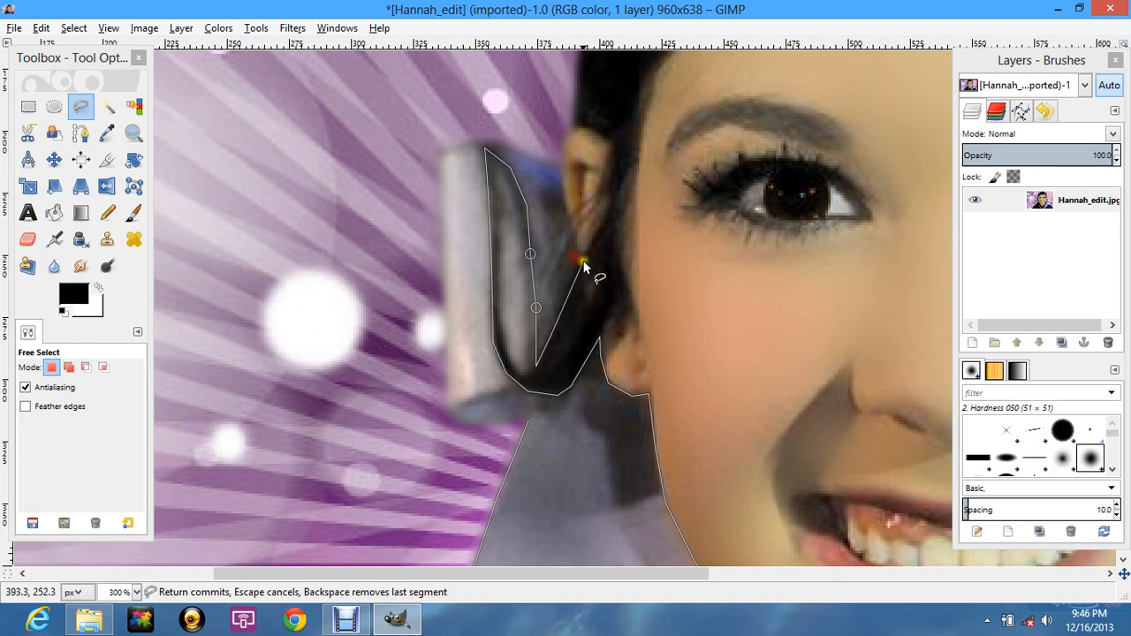
pyautogui.click(561, 191)
pyautogui.click(562, 171)
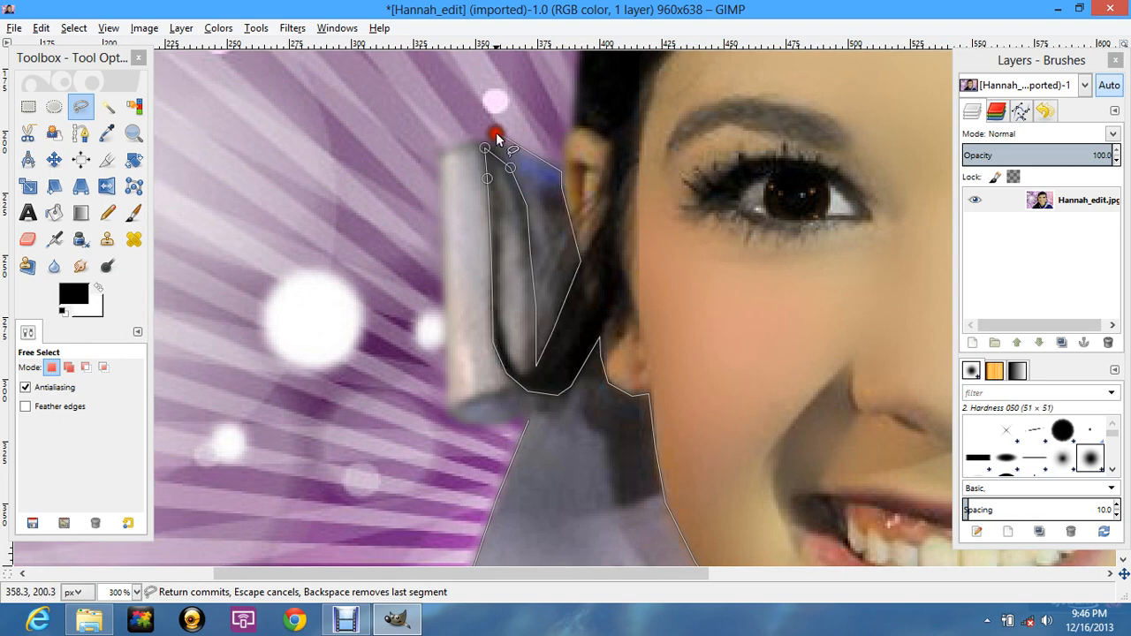
# Step: Outline the grey piece's top, outer side and underside, and close the path at its starting point as a selection
pyautogui.click(496, 142)
pyautogui.click(477, 141)
pyautogui.click(439, 144)
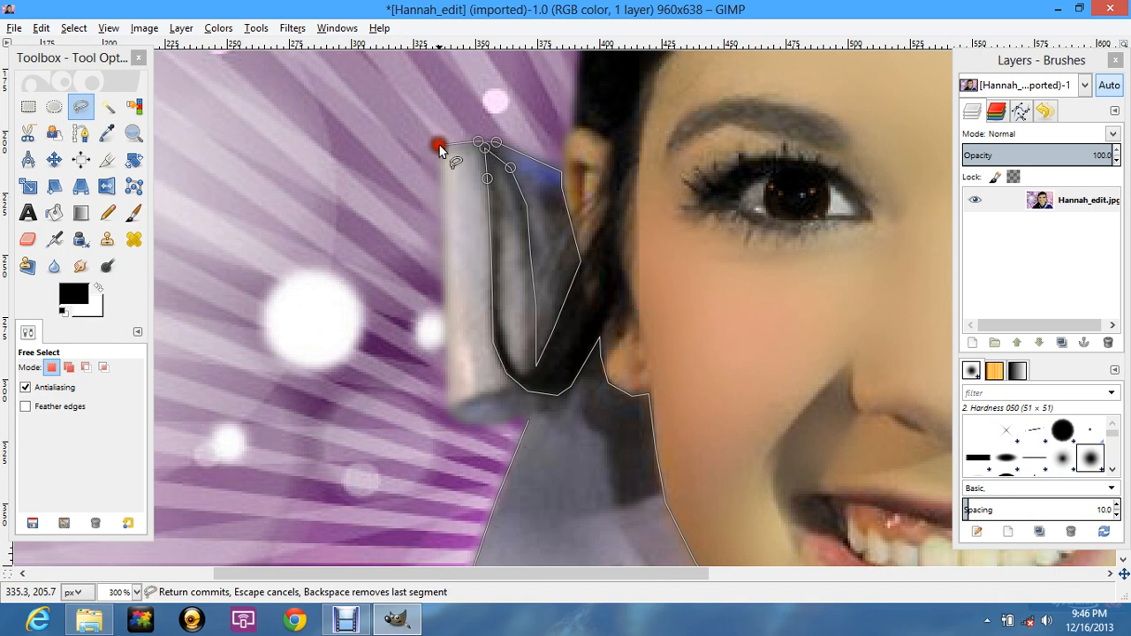
pyautogui.click(445, 348)
pyautogui.click(447, 406)
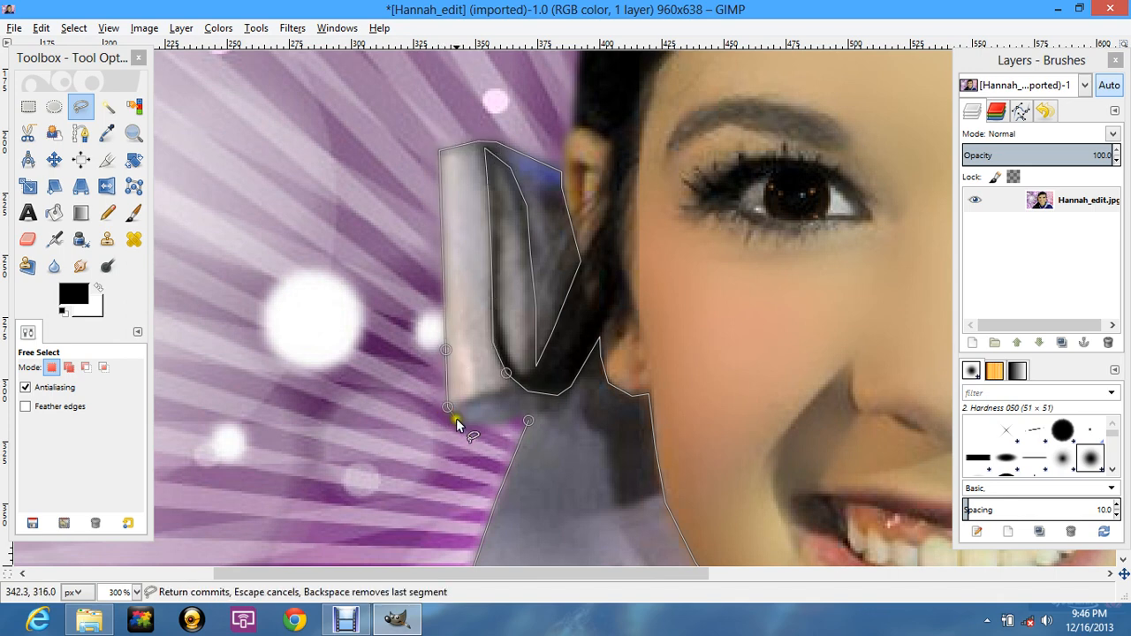
pyautogui.click(457, 420)
pyautogui.click(468, 426)
pyautogui.click(493, 423)
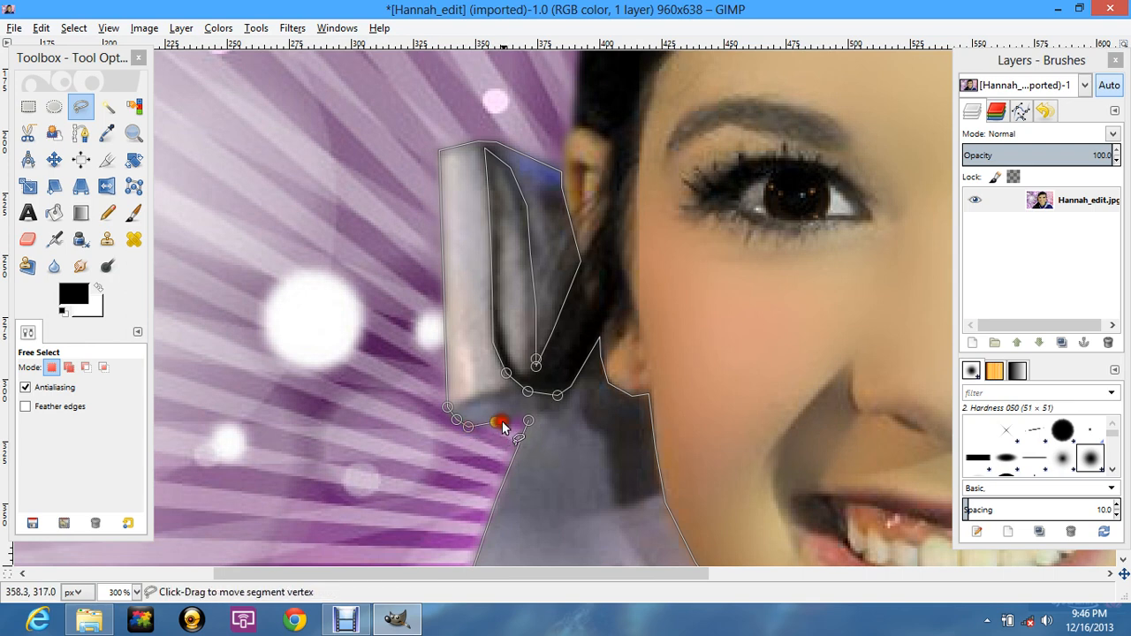
pyautogui.click(518, 416)
pyautogui.press('Return')
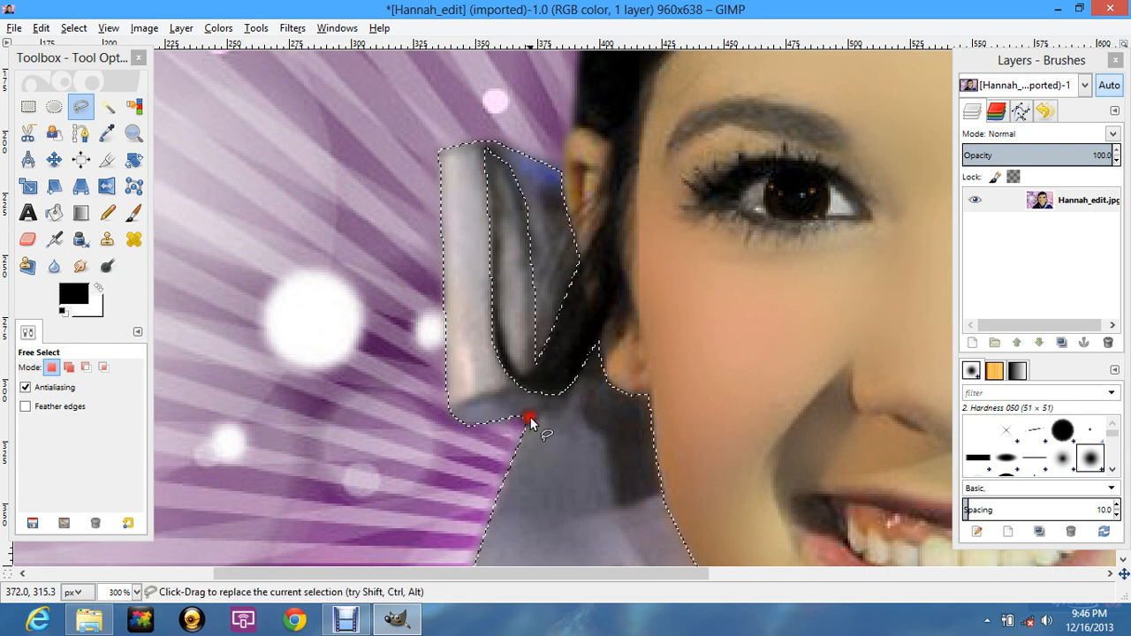
# Step: Try to subtract the narrow grey streak enclosed by the dark hair strands from the raised grey piece's selection
pyautogui.keyDown('ctrl'); pyautogui.click(487, 155); pyautogui.keyUp('ctrl')
pyautogui.click(496, 205)
pyautogui.moveTo(497, 205); pyautogui.dragTo(500, 269)
pyautogui.click(499, 326)
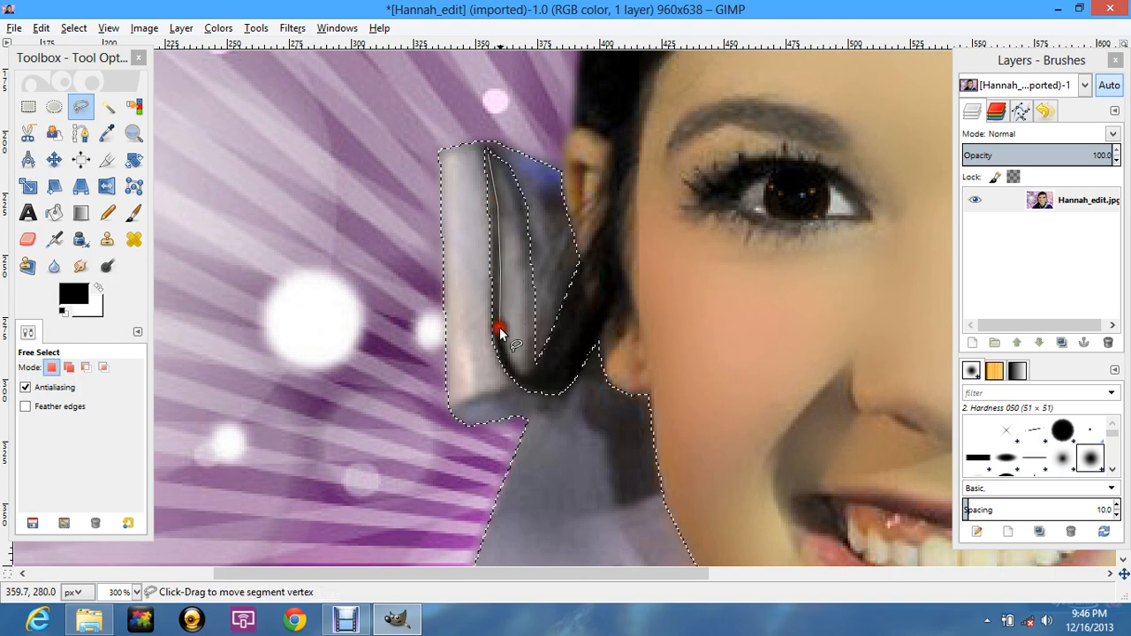
pyautogui.click(506, 355)
pyautogui.click(519, 376)
pyautogui.click(532, 363)
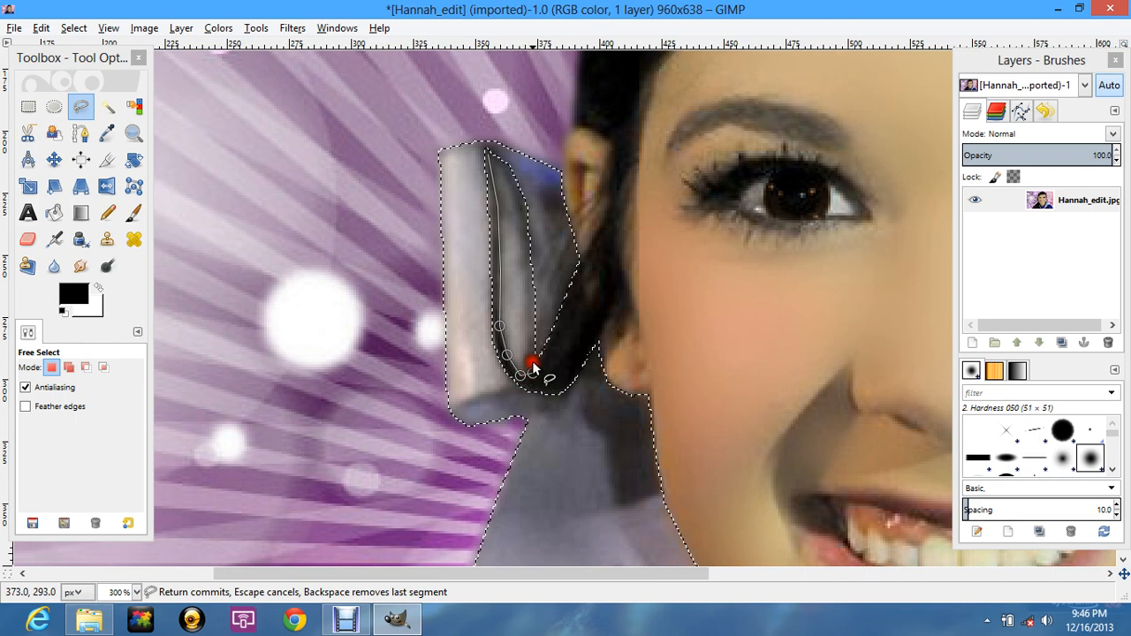
pyautogui.click(534, 343)
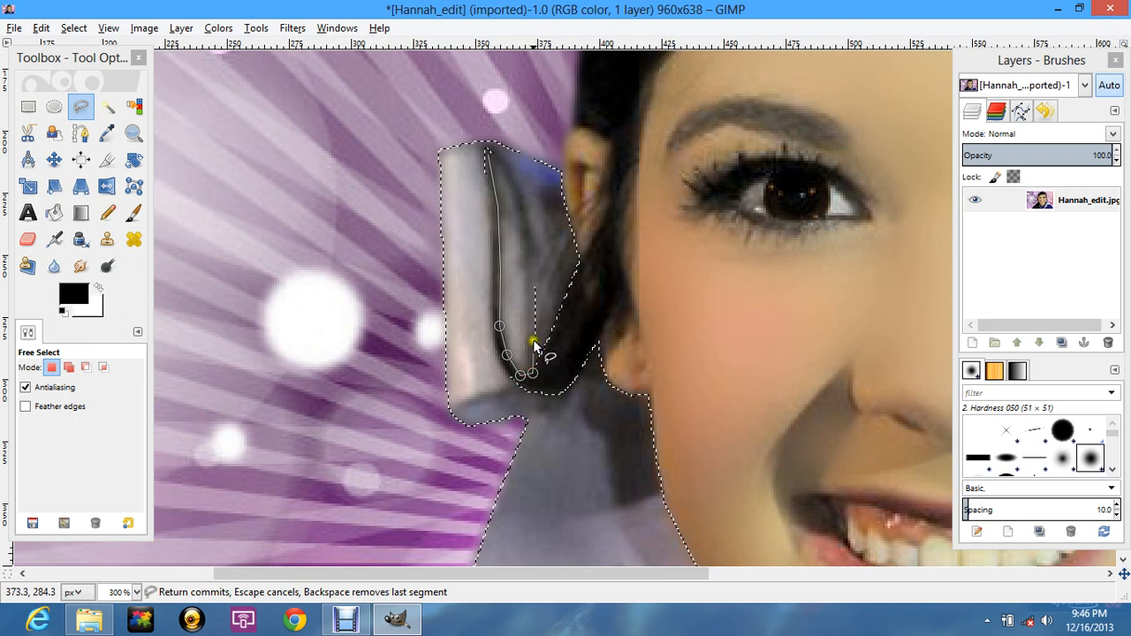
pyautogui.click(527, 240)
pyautogui.click(515, 192)
pyautogui.click(502, 165)
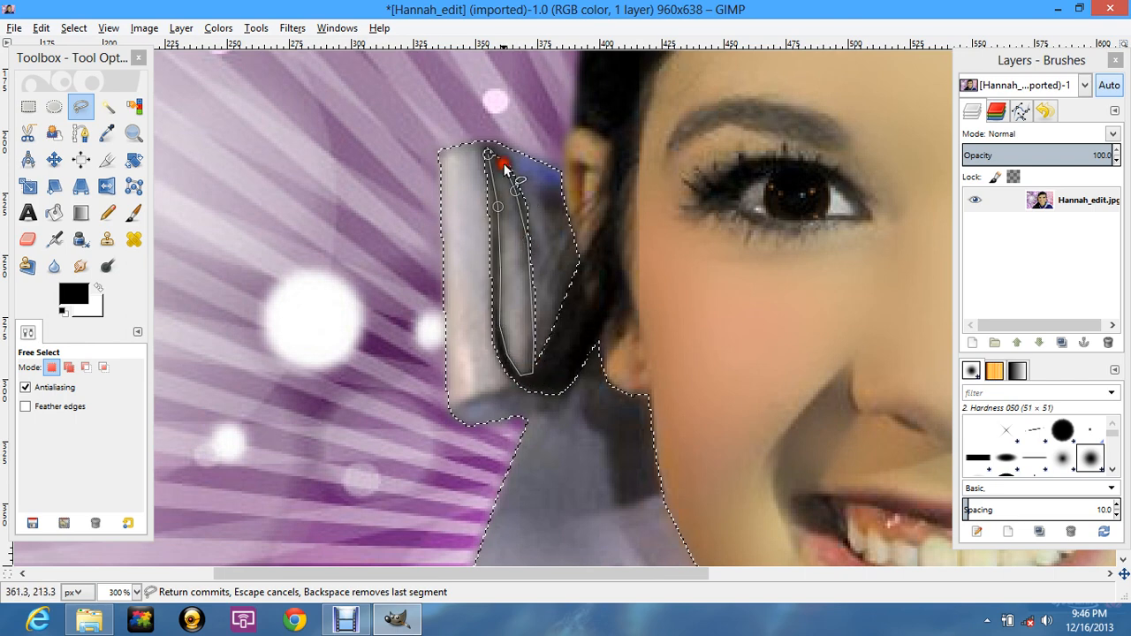
pyautogui.click(488, 154)
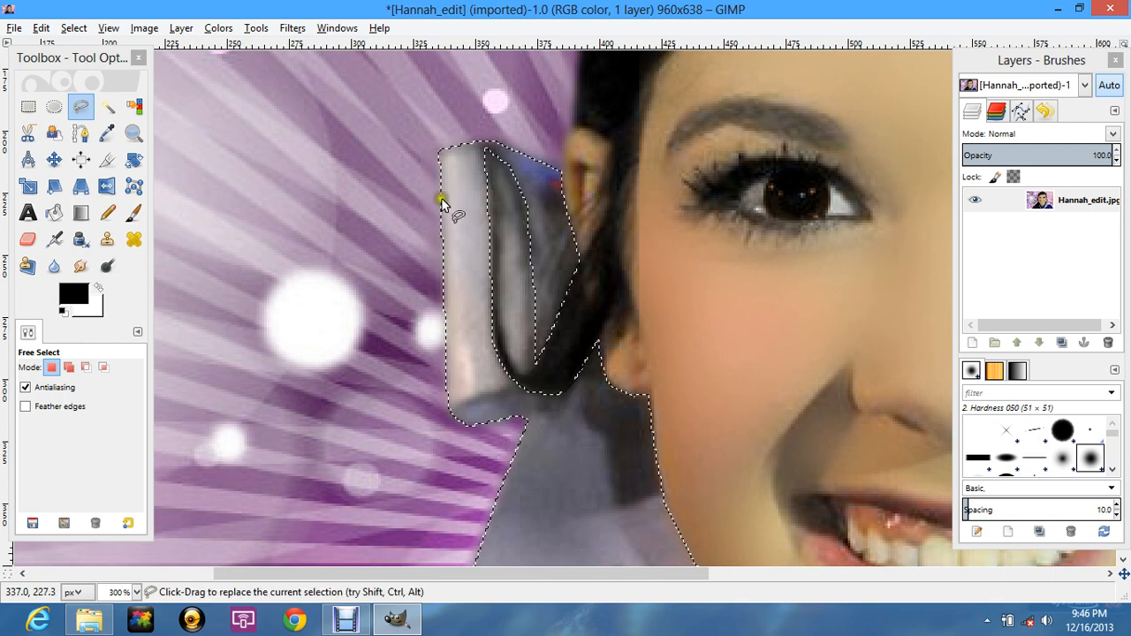
# Step: Retrace the narrow grey streak between the hair strands and try once more to subtract it from the selection
pyautogui.keyDown('ctrl'); pyautogui.click(490, 162); pyautogui.keyUp('ctrl')
pyautogui.click(499, 223)
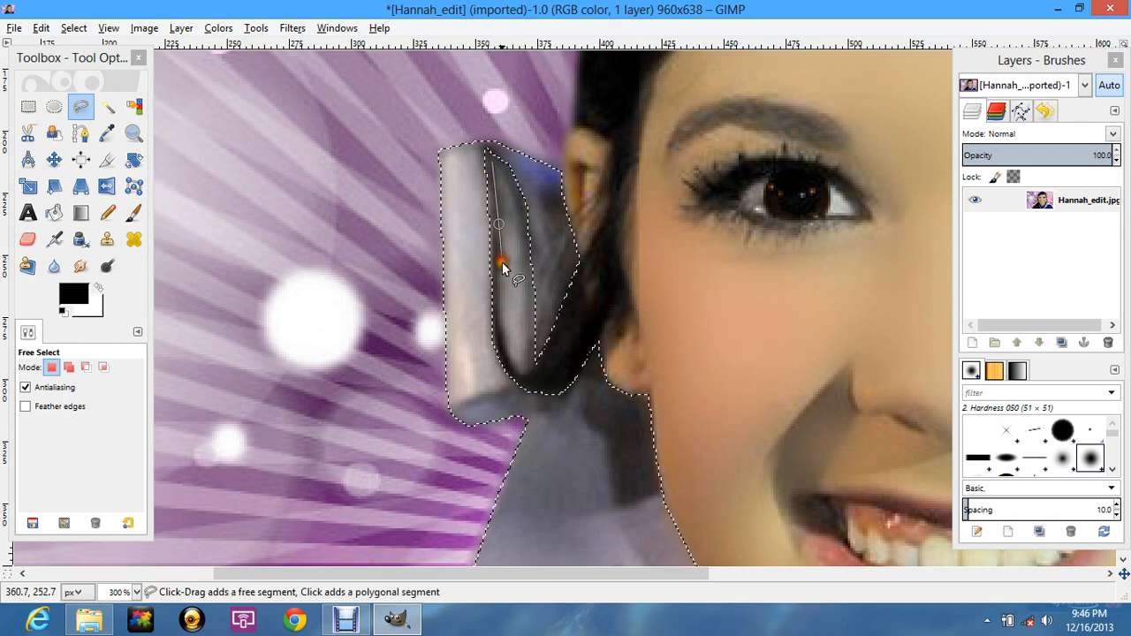
pyautogui.click(498, 274)
pyautogui.click(499, 315)
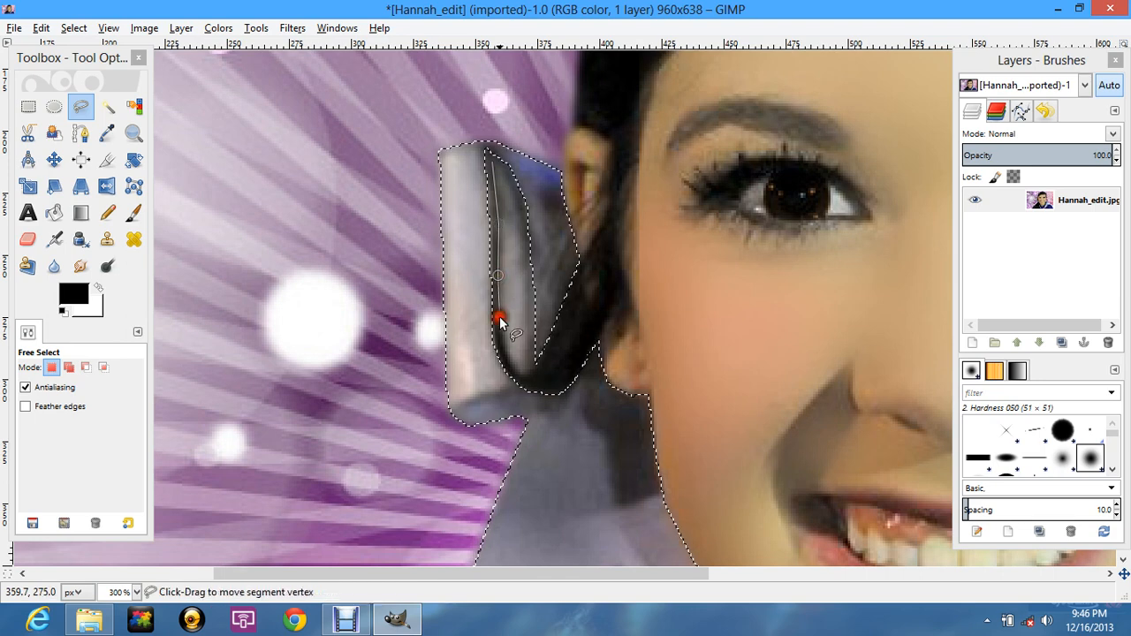
pyautogui.click(500, 347)
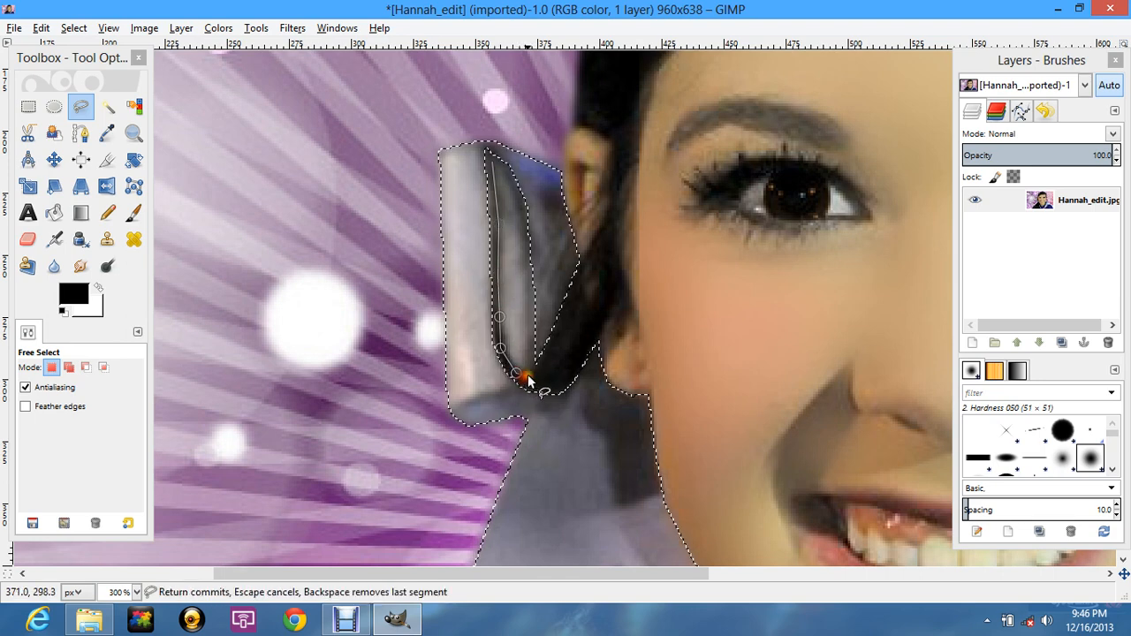
pyautogui.click(526, 376)
pyautogui.click(533, 364)
pyautogui.click(528, 269)
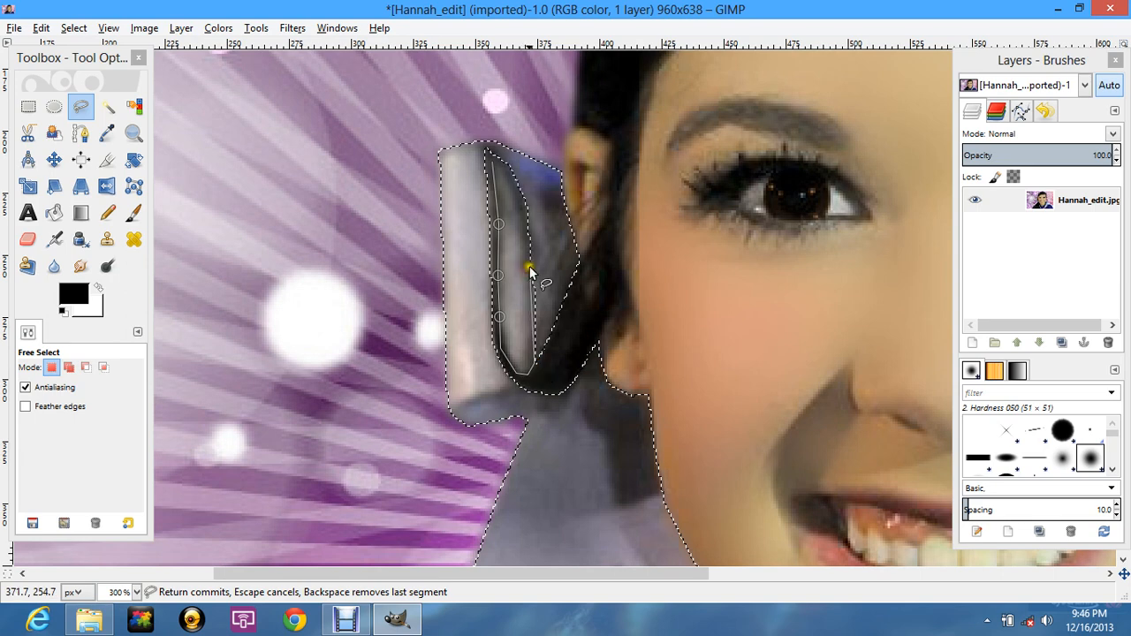
pyautogui.click(522, 214)
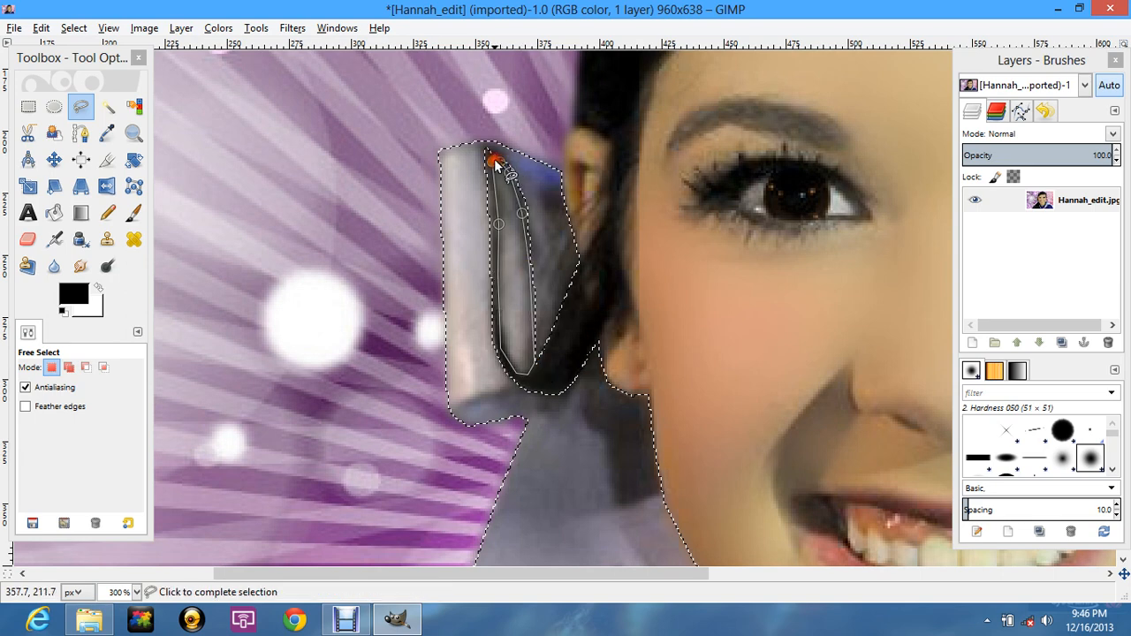
pyautogui.click(495, 164)
# Step: Add the narrow grey streak between the hair strands to the selection with a freehand outline
pyautogui.press('shift')
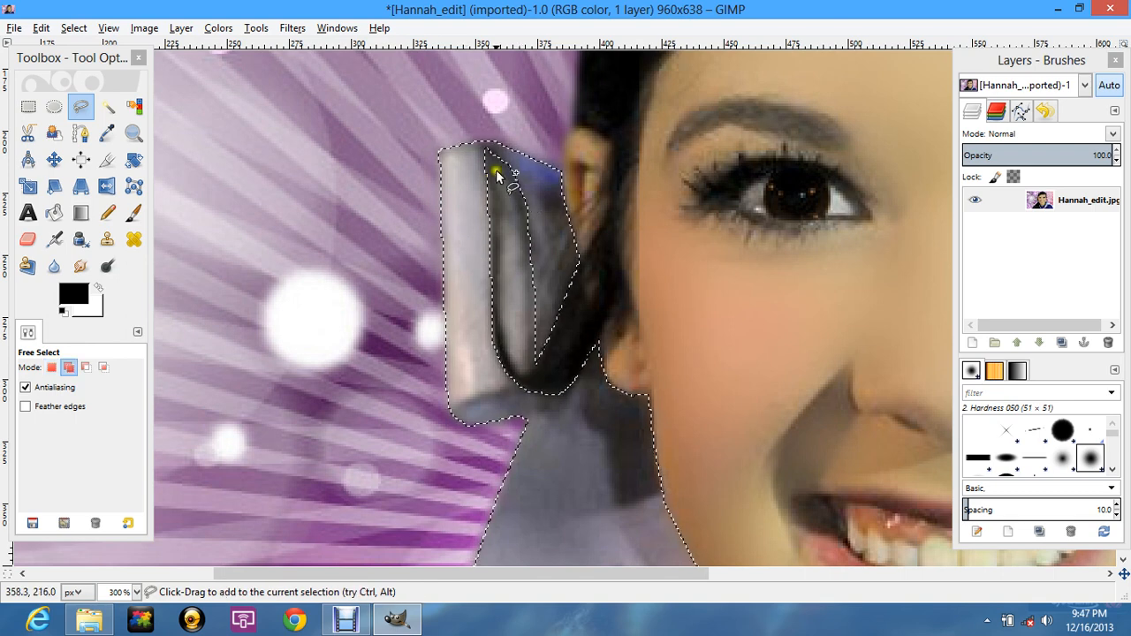
pyautogui.moveTo(490, 163); pyautogui.dragTo(497, 323)
pyautogui.moveTo(508, 361)
pyautogui.mouseDown()
pyautogui.moveTo(521, 378)
pyautogui.moveTo(531, 368)
pyautogui.moveTo(538, 247)
pyautogui.moveTo(521, 186)
pyautogui.moveTo(521, 201)
pyautogui.moveTo(496, 161)
pyautogui.mouseUp()
pyautogui.press('Return')
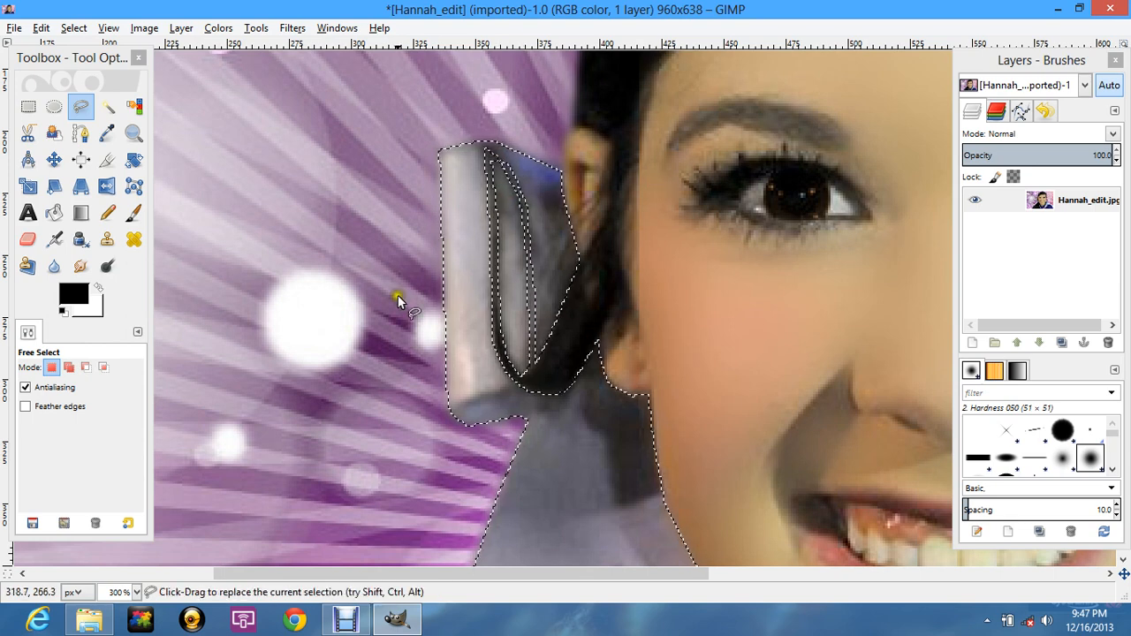
# Step: Undo the selections made around the grey piece behind the neck, back to the earlier jacket selection
pyautogui.click(134, 132)
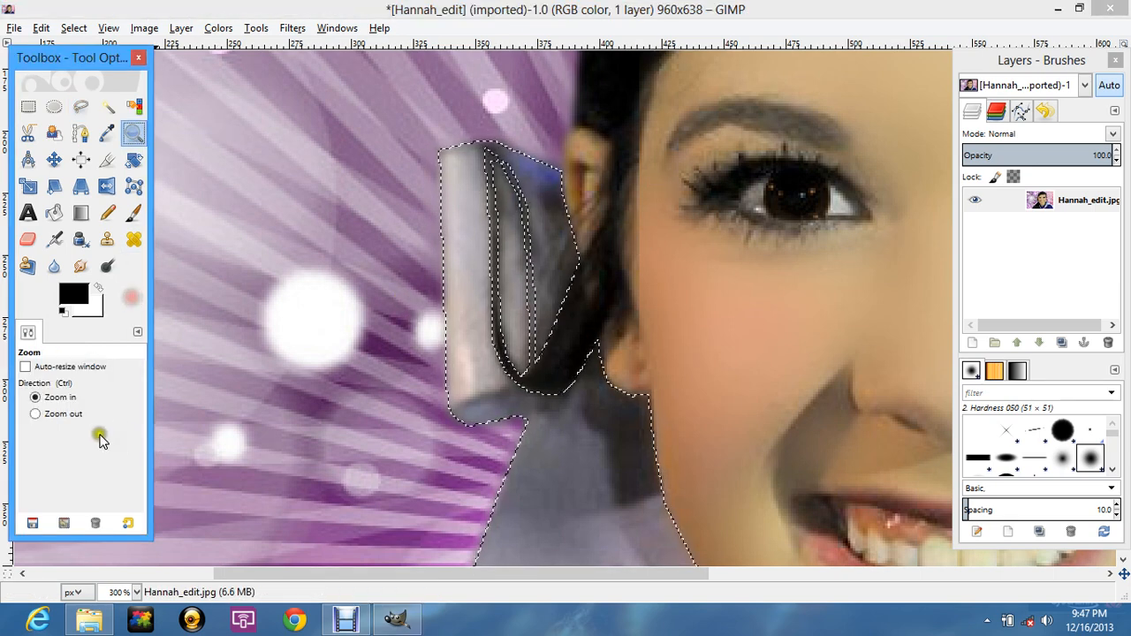
pyautogui.click(68, 413)
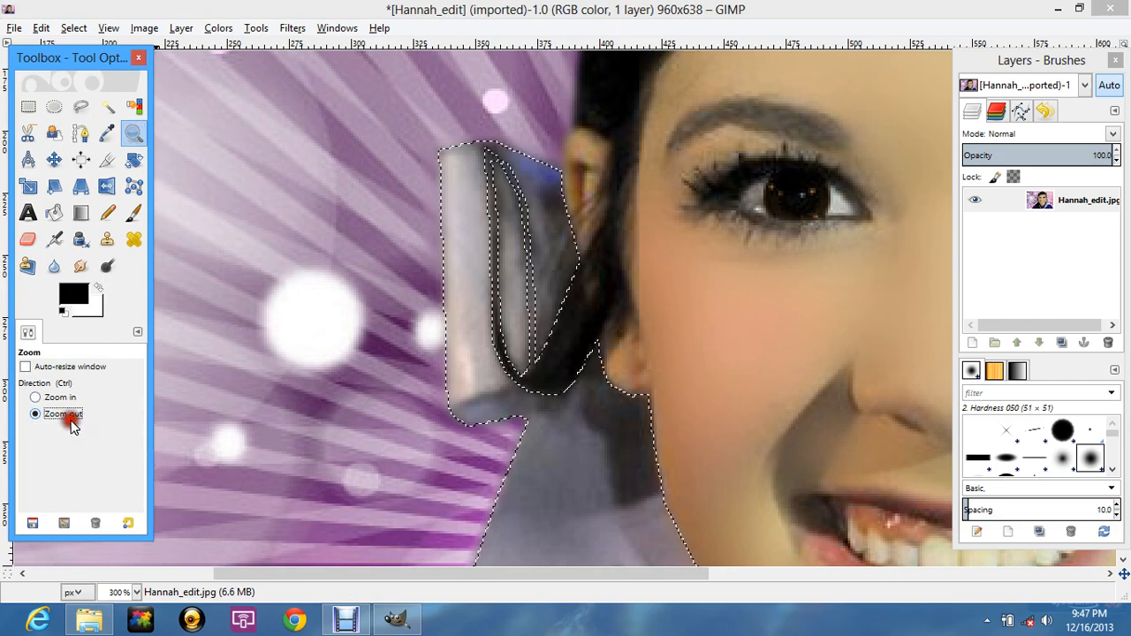
pyautogui.click(364, 407)
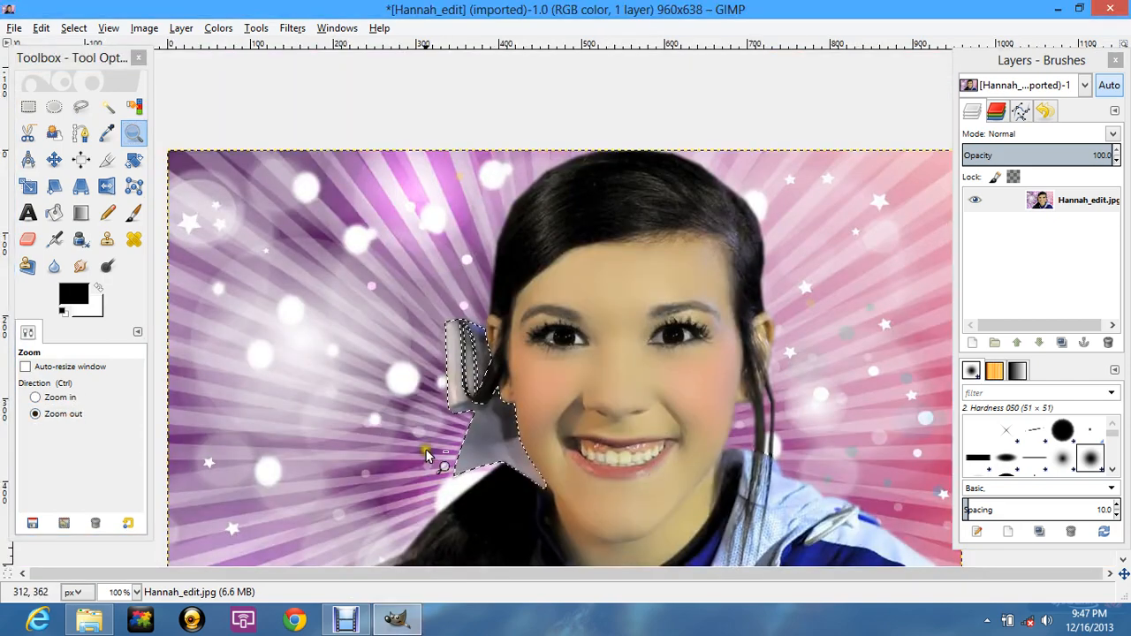
pyautogui.scroll(-3, 426, 449)
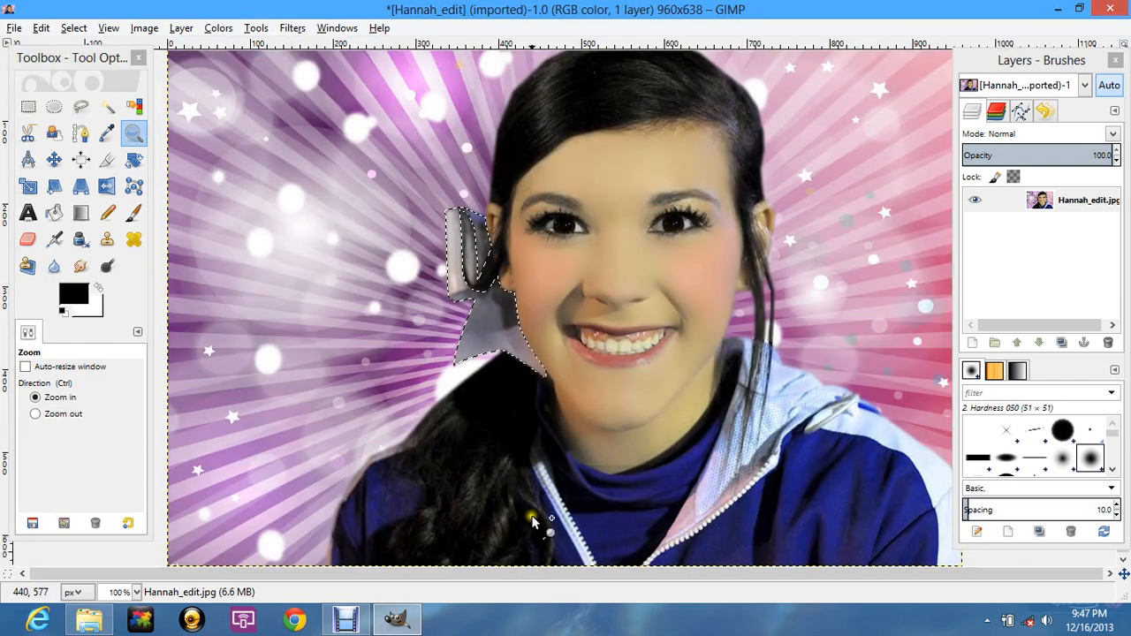
pyautogui.hotkey('ctrl', 'z')
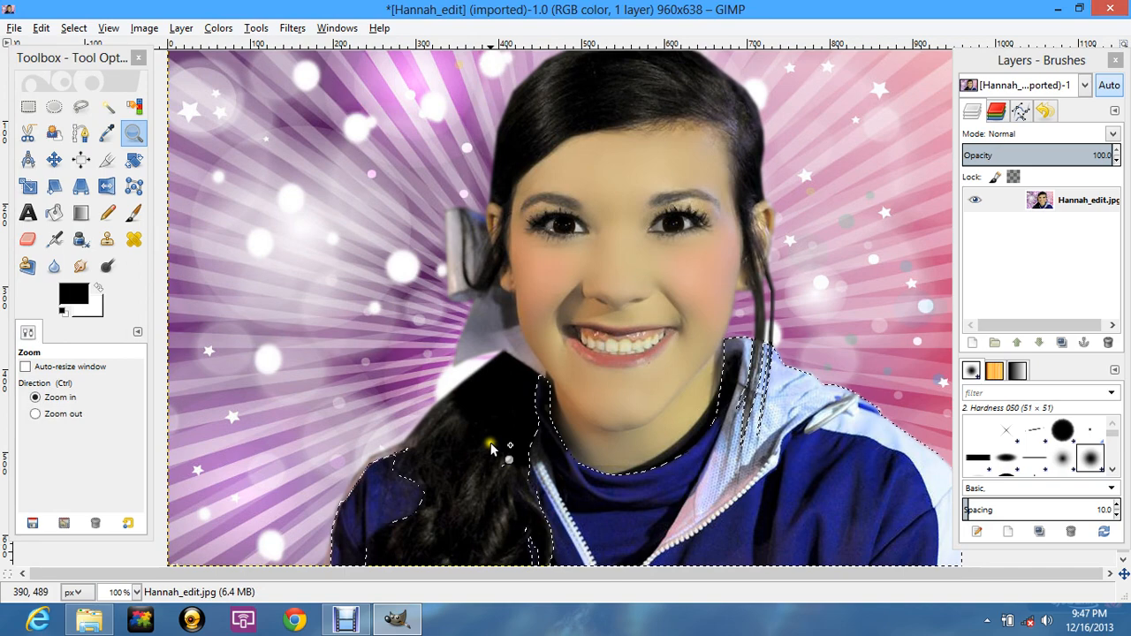
# Step: Start an additive Free Select outline at the jaw, following the grey piece's lower edge and around the raised part's outer side
pyautogui.click(58, 412)
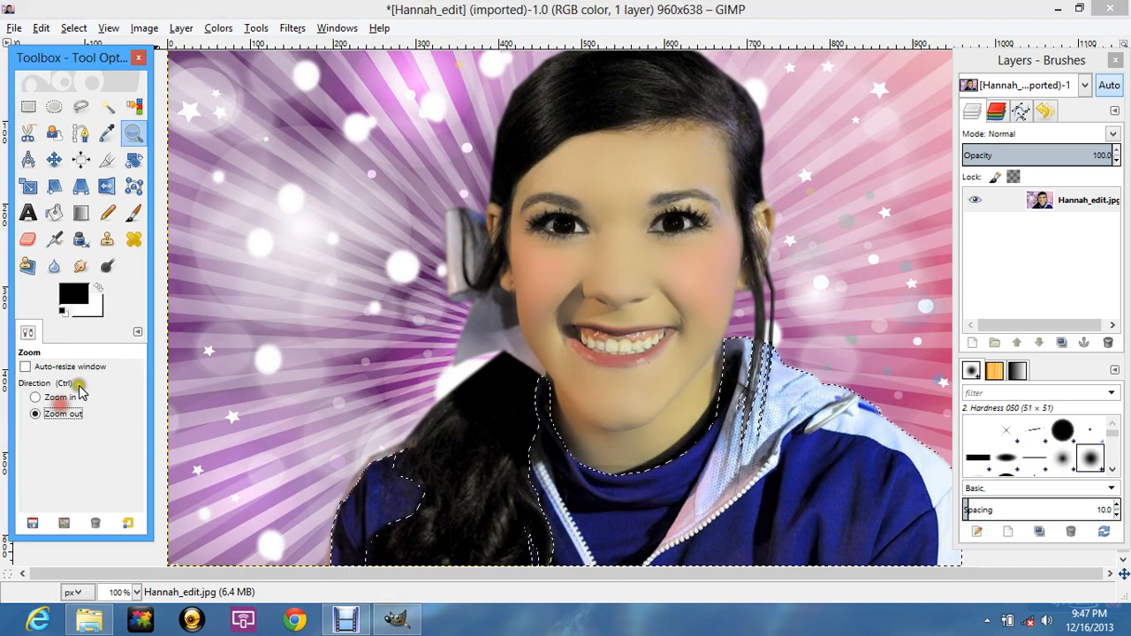
pyautogui.click(78, 391)
pyautogui.moveTo(369, 155); pyautogui.dragTo(631, 392)
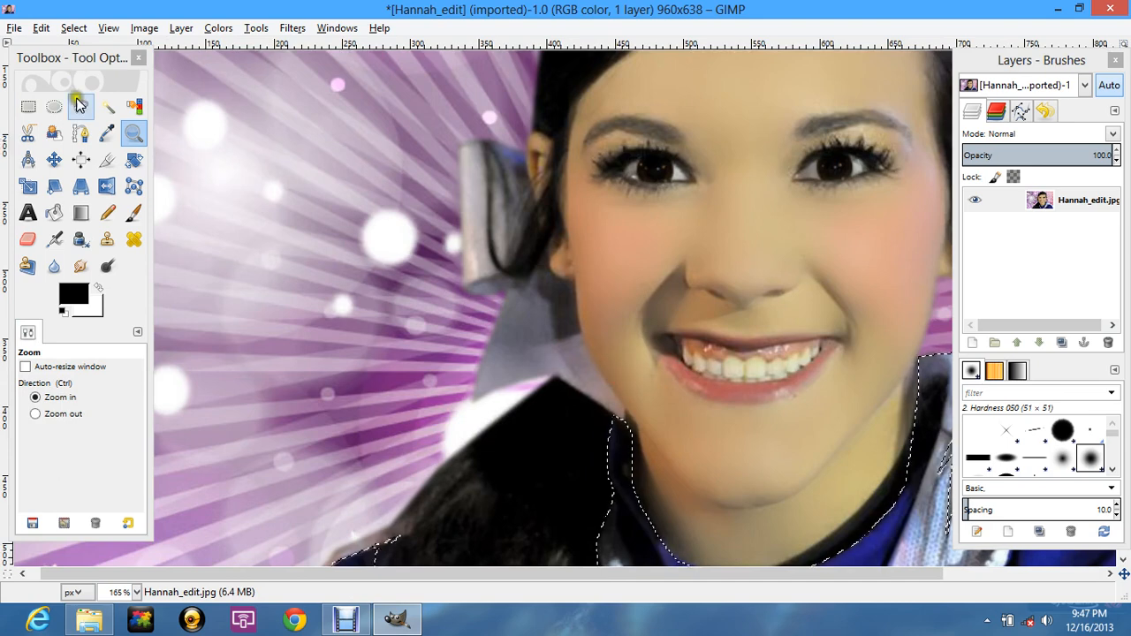
pyautogui.click(79, 106)
pyautogui.keyDown('shift'); pyautogui.click(624, 412); pyautogui.keyUp('shift')
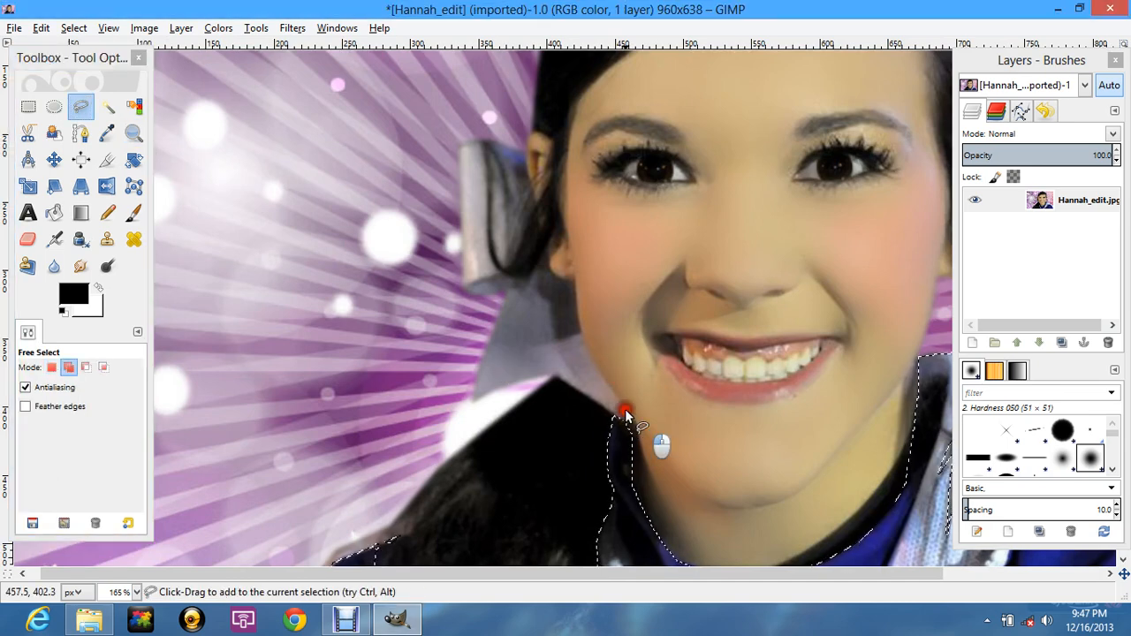
pyautogui.click(624, 424)
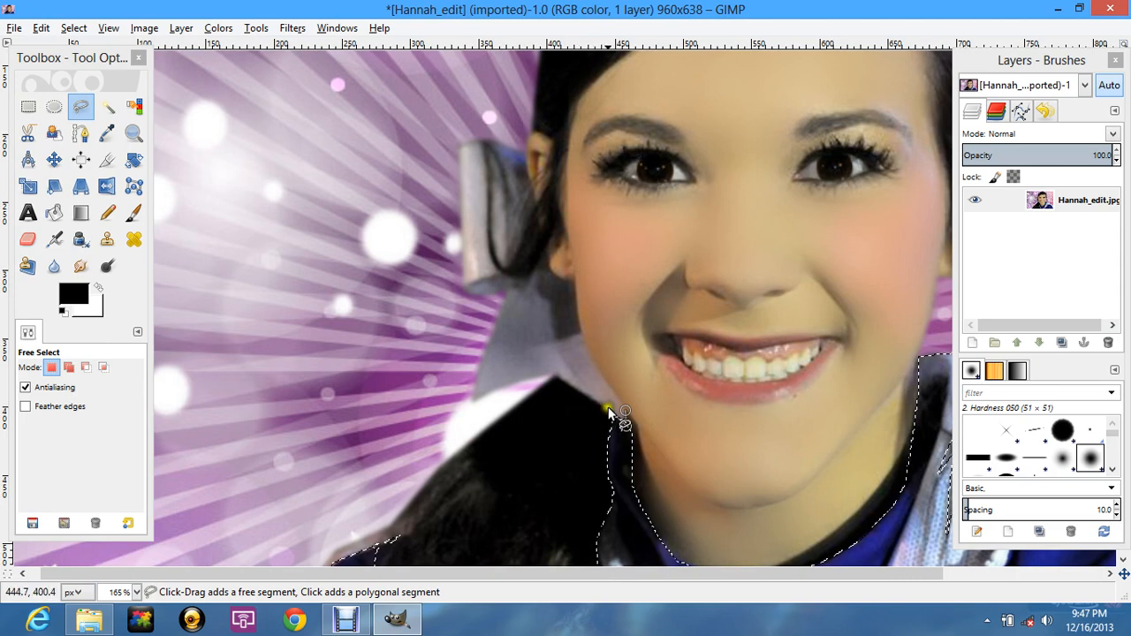
pyautogui.click(556, 374)
pyautogui.click(510, 382)
pyautogui.click(473, 402)
pyautogui.click(478, 371)
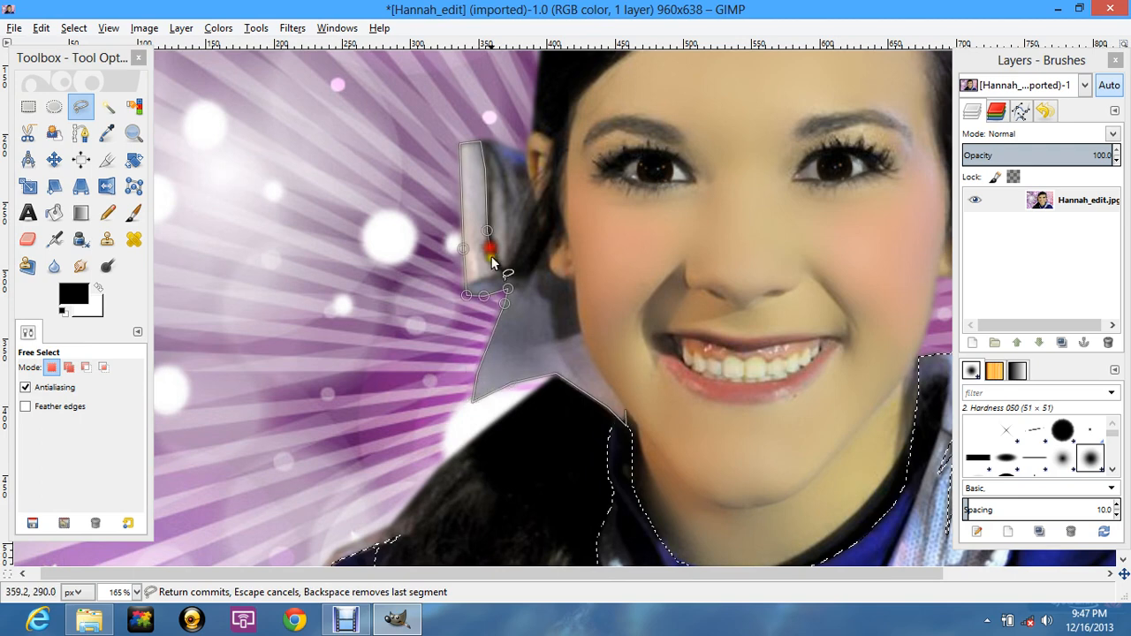
# Step: Carry the outline down the raised piece's inner side and beneath the hanging hair strand to the point beside the earlobe
pyautogui.click(491, 259)
pyautogui.click(502, 274)
pyautogui.click(508, 288)
pyautogui.click(526, 281)
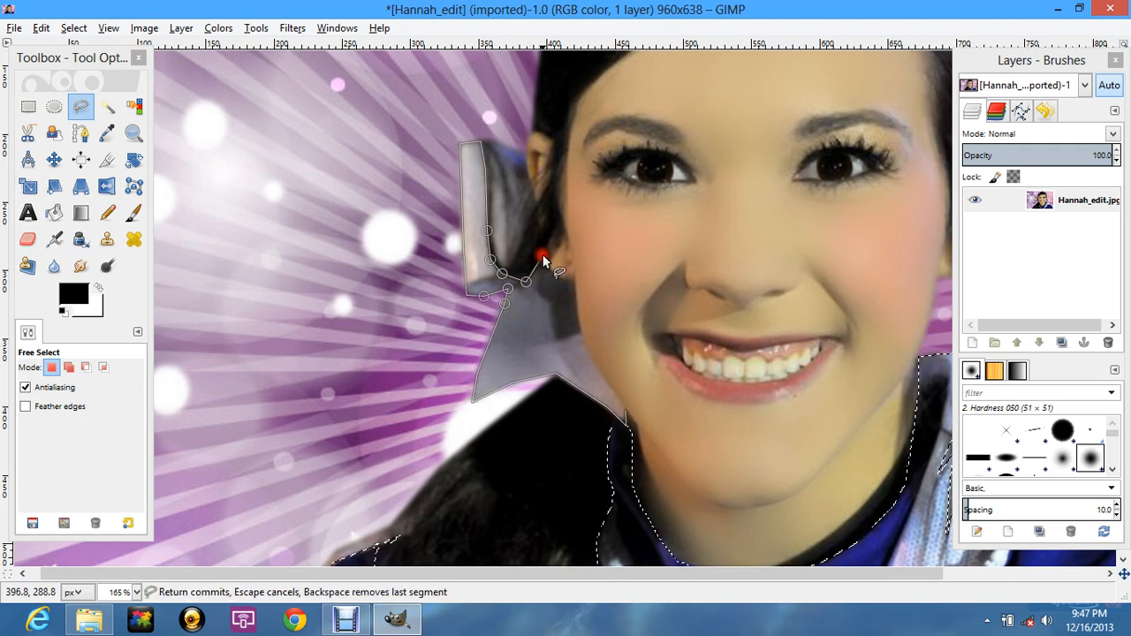
pyautogui.click(546, 251)
# Step: Trace under the earlobe and down the cheek and jaw edge, closing the outline at its starting point
pyautogui.click(550, 268)
pyautogui.click(576, 281)
pyautogui.click(577, 319)
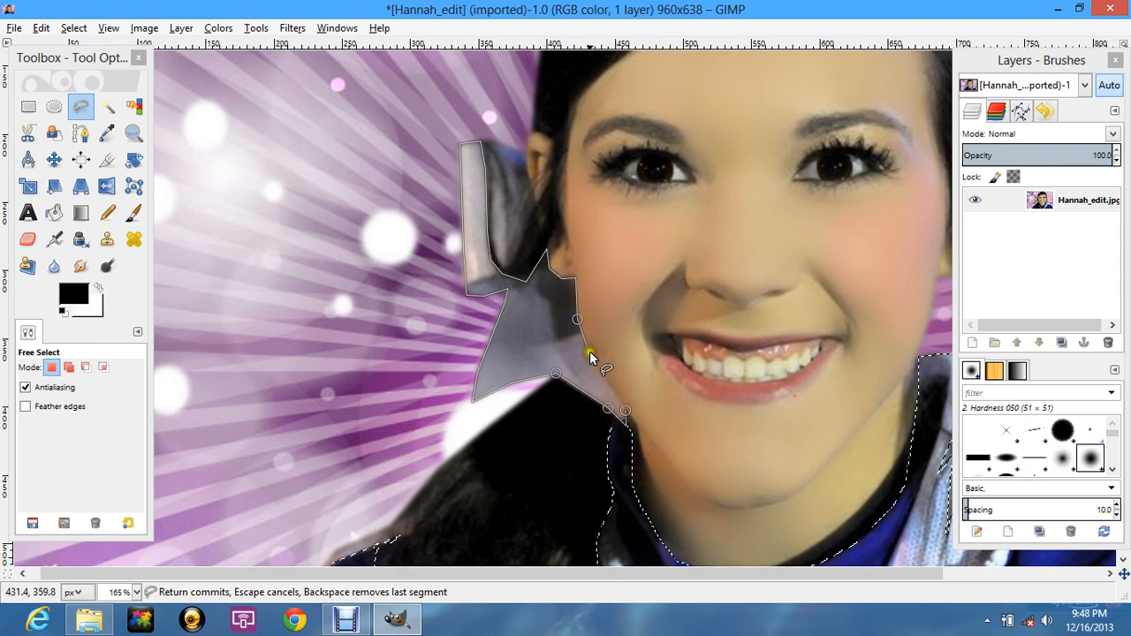
pyautogui.click(589, 353)
pyautogui.click(614, 389)
pyautogui.click(625, 408)
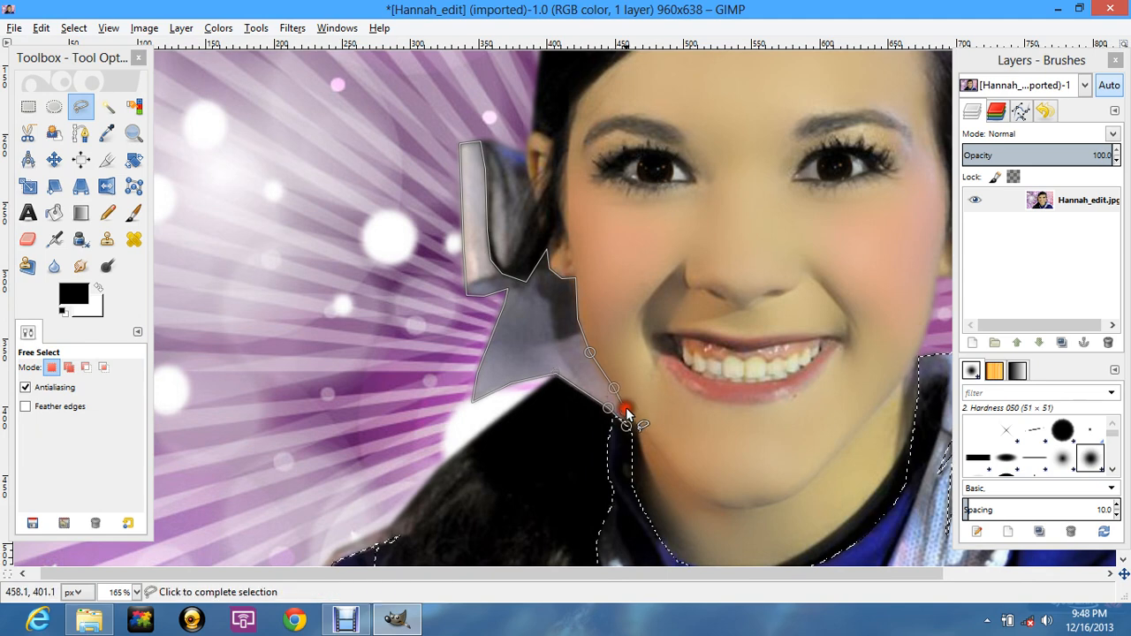
# Step: Start another additive outline along the top of the patch behind the hair strand and down its ear side
pyautogui.keyDown('shift'); pyautogui.click(486, 139); pyautogui.keyUp('shift')
pyautogui.click(507, 144)
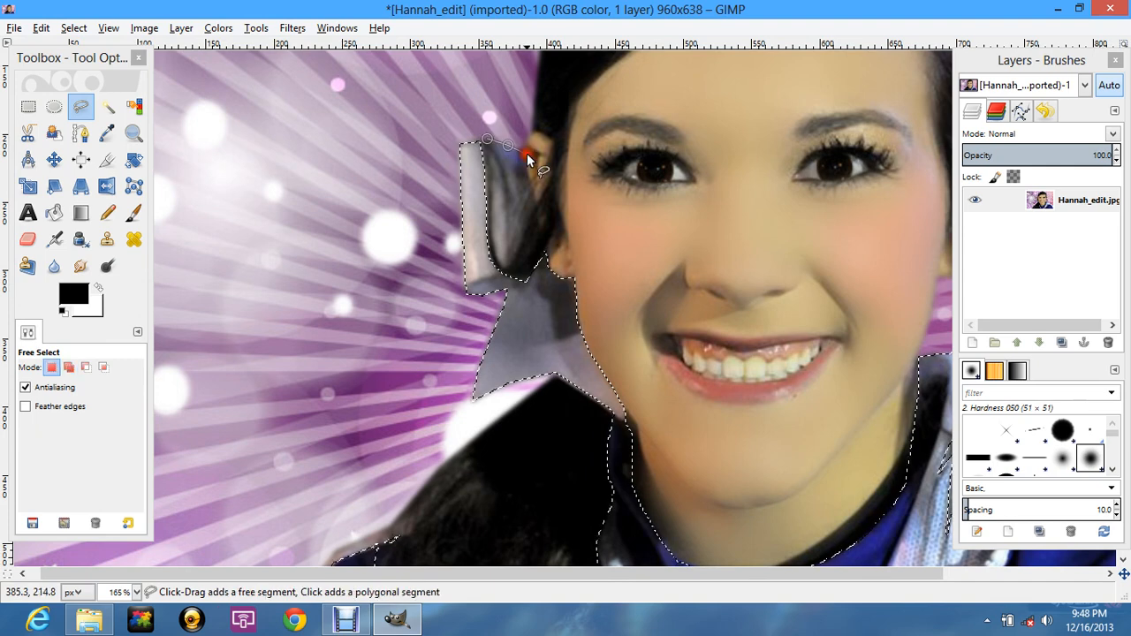
pyautogui.click(528, 156)
pyautogui.click(534, 205)
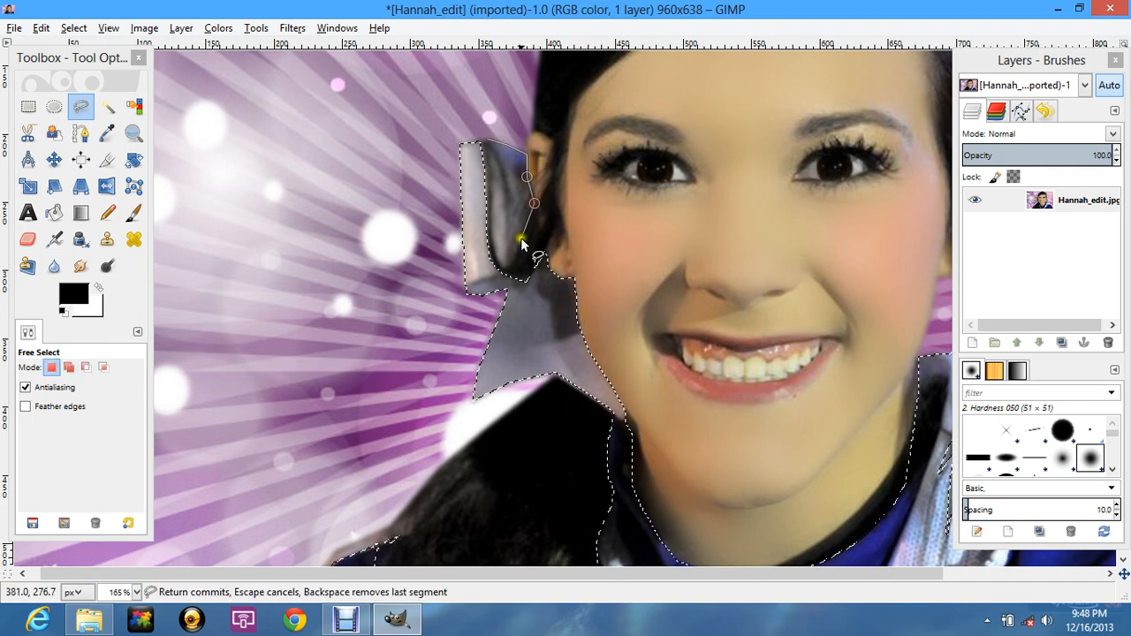
pyautogui.click(520, 239)
pyautogui.click(513, 260)
pyautogui.click(512, 261)
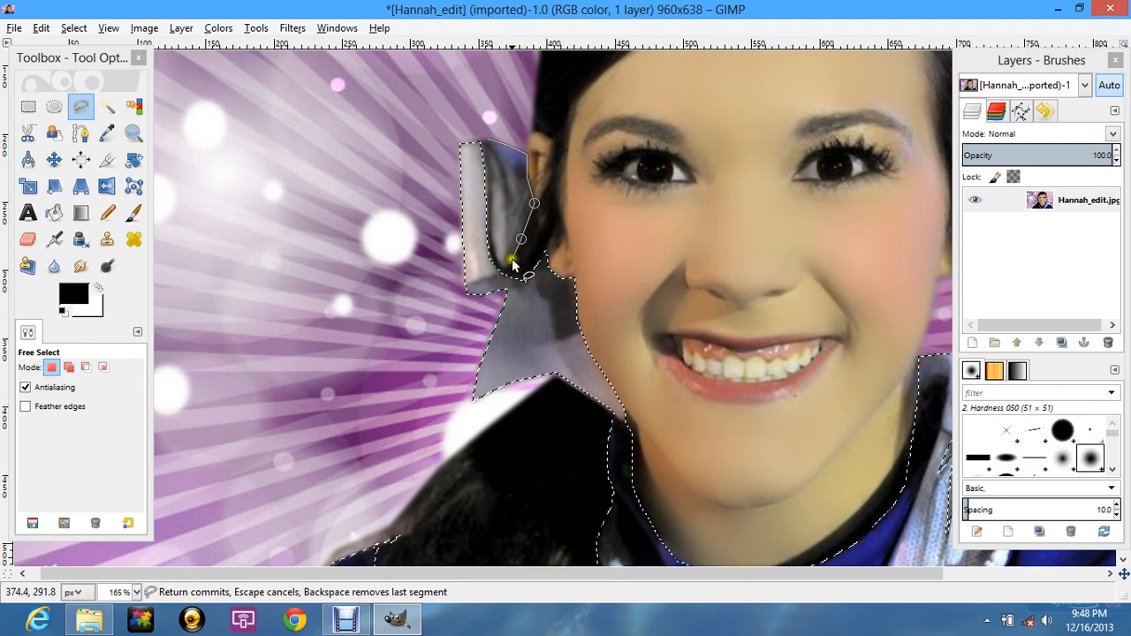
# Step: Trace around the patch's bottom and up beside the hair strand, and commit the outline to the selection
pyautogui.click(505, 267)
pyautogui.click(490, 253)
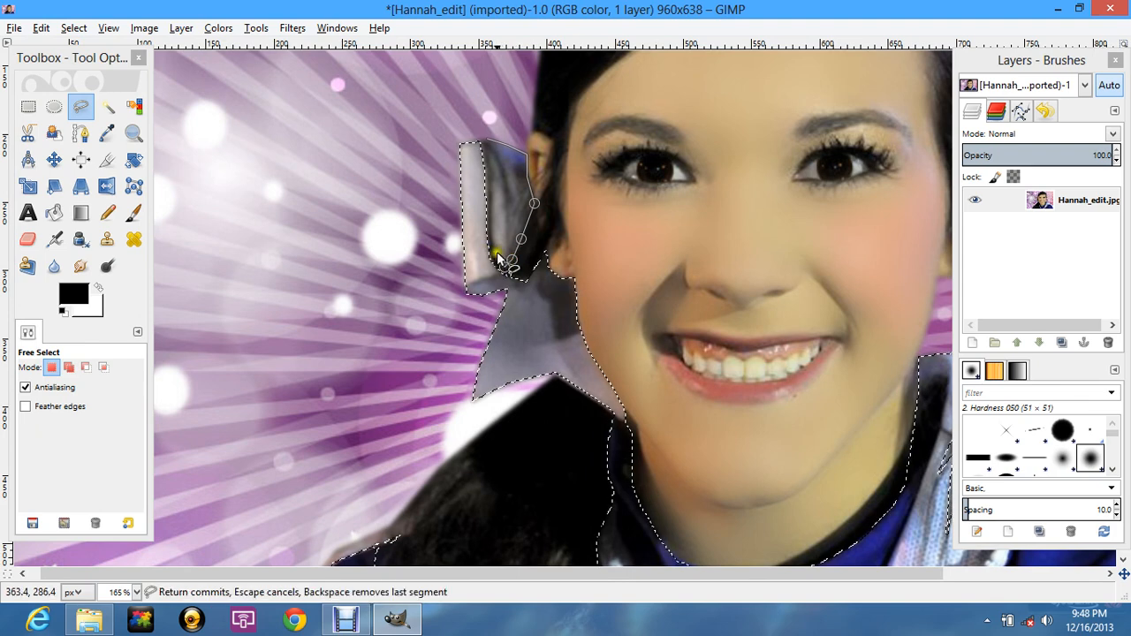
pyautogui.click(498, 257)
pyautogui.click(490, 225)
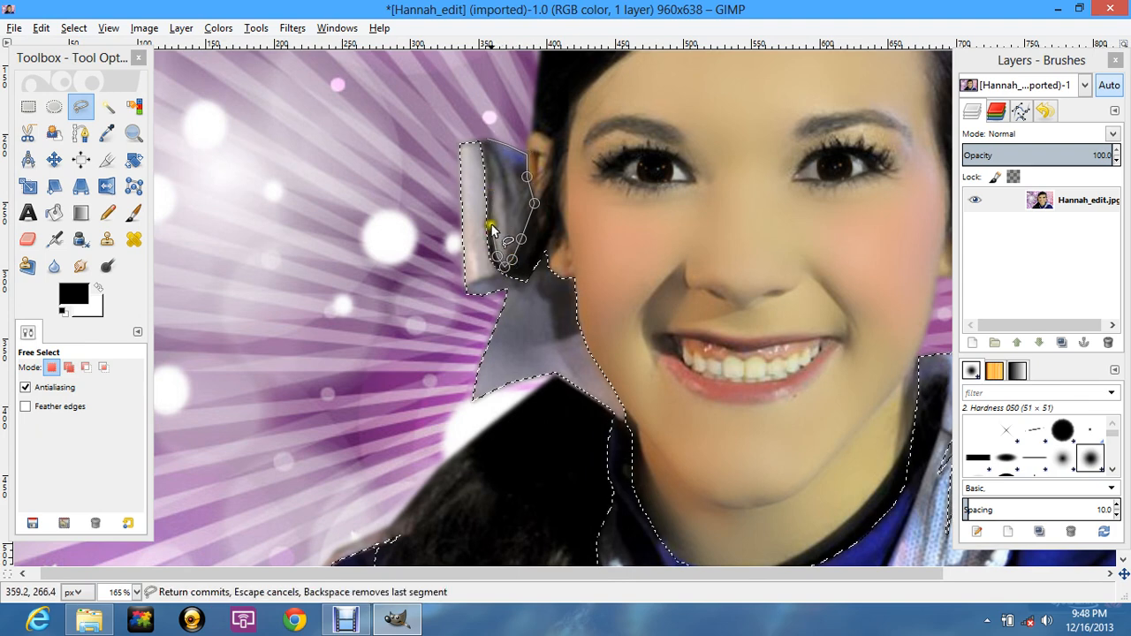
pyautogui.click(492, 184)
pyautogui.click(491, 156)
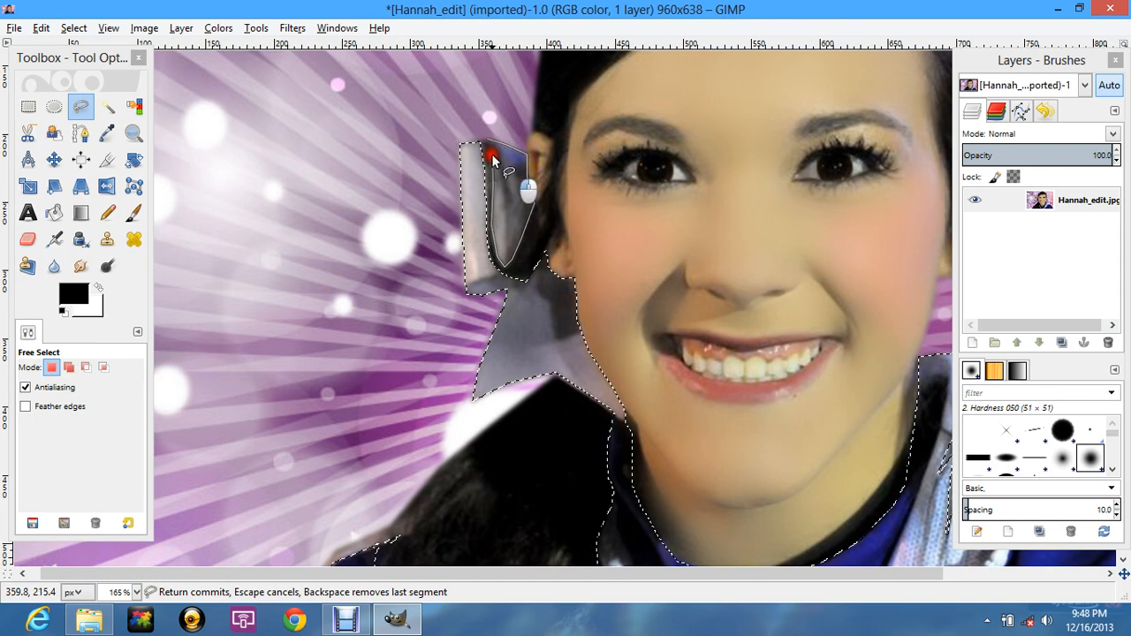
pyautogui.press('Return')
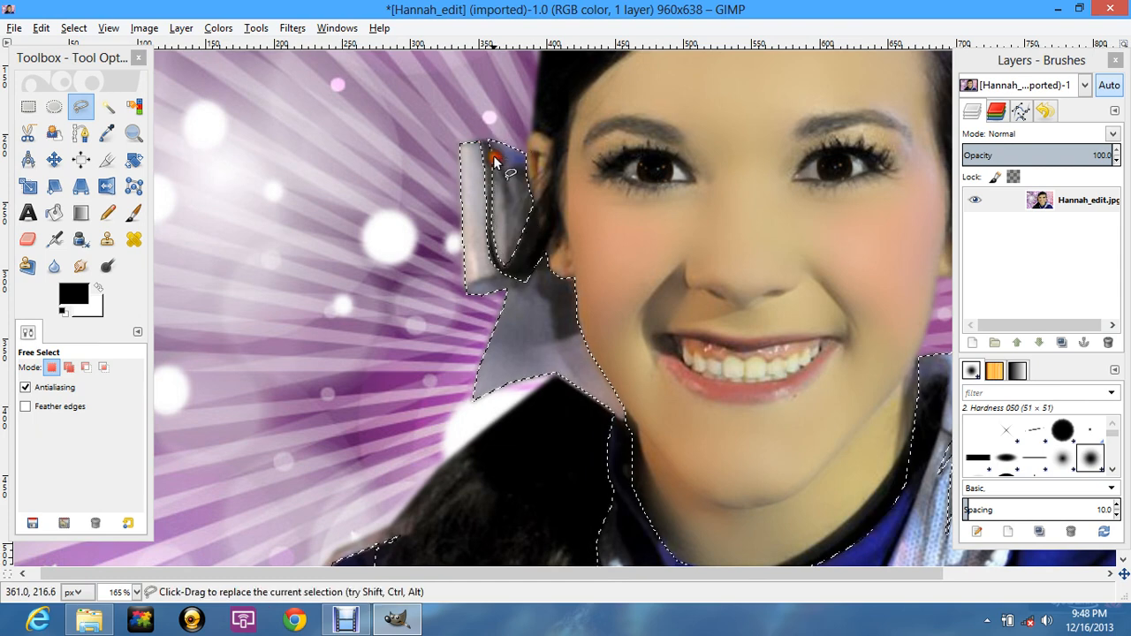
# Step: Outline the thin dark hair strand running down the middle of the patch and close the path near the patch's top
pyautogui.click(492, 157)
pyautogui.click(503, 191)
pyautogui.click(509, 225)
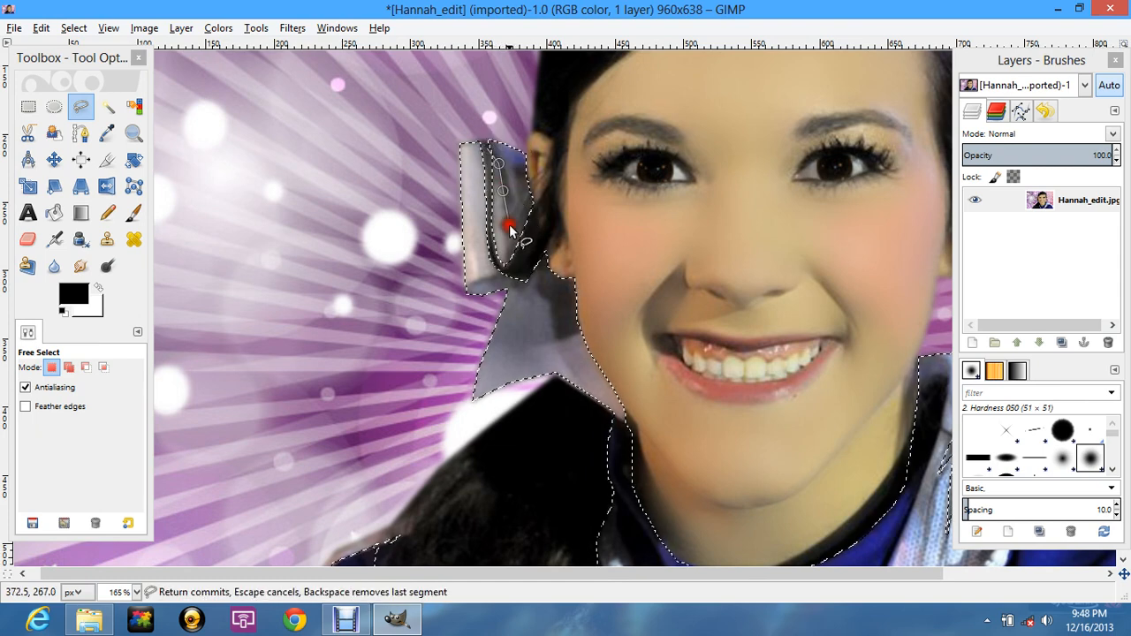
pyautogui.click(509, 191)
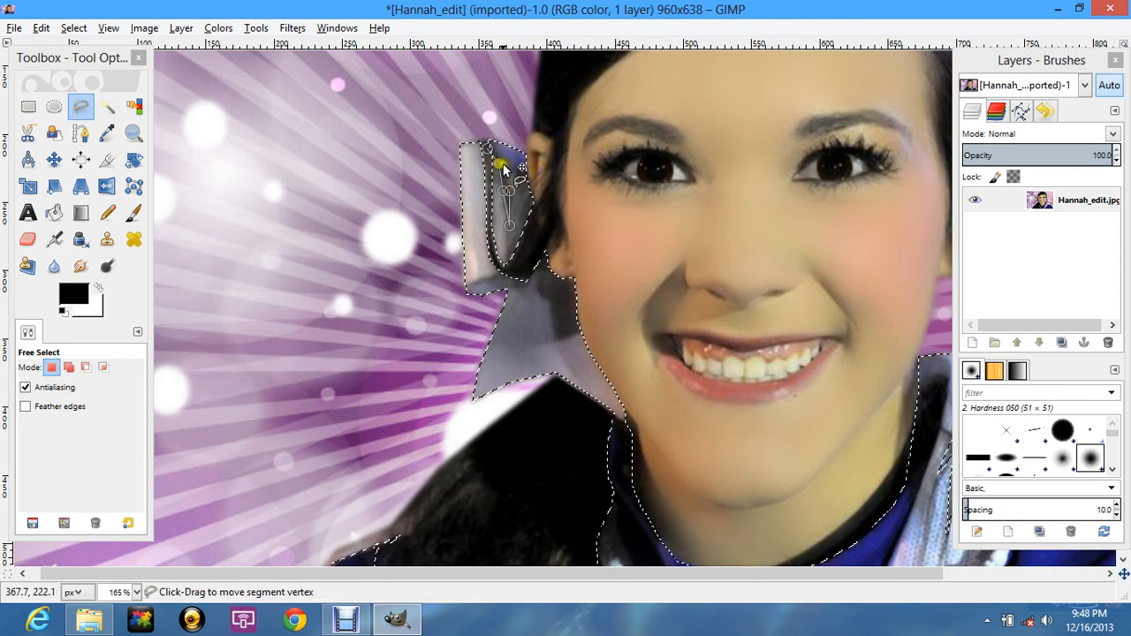
pyautogui.click(503, 164)
pyautogui.click(486, 140)
pyautogui.click(486, 150)
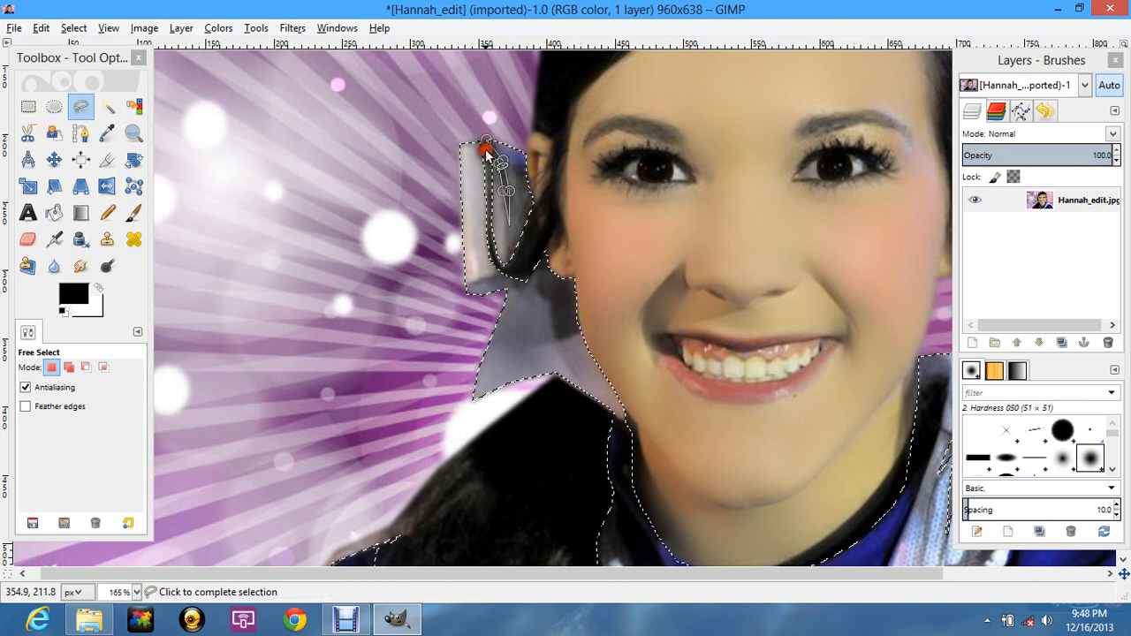
# Step: Close the outline around the strand in the grey patch, and select a small sliver beside the ponytail's curls at the jacket front
pyautogui.click(485, 151)
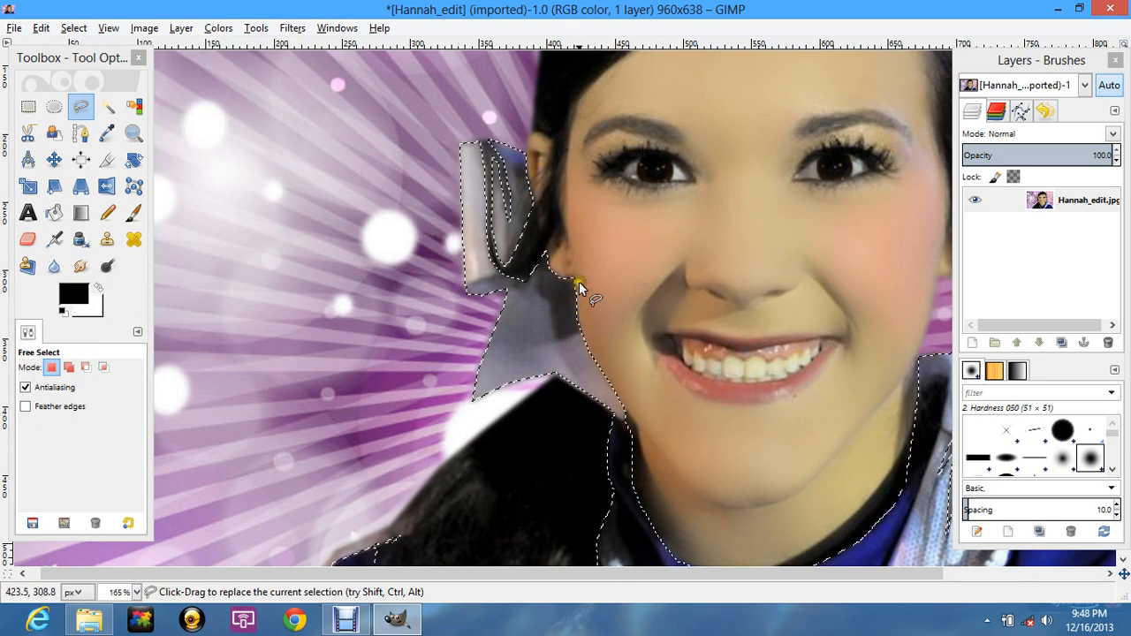
pyautogui.scroll(-4, 669, 309)
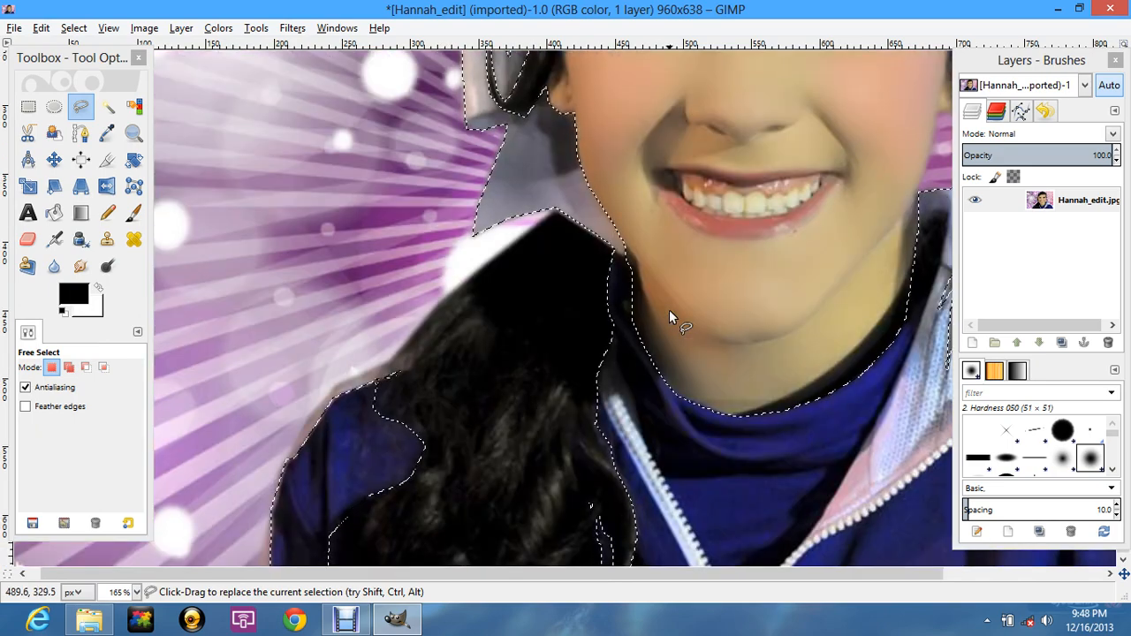
pyautogui.keyDown('shift'); pyautogui.click(572, 436); pyautogui.keyUp('shift')
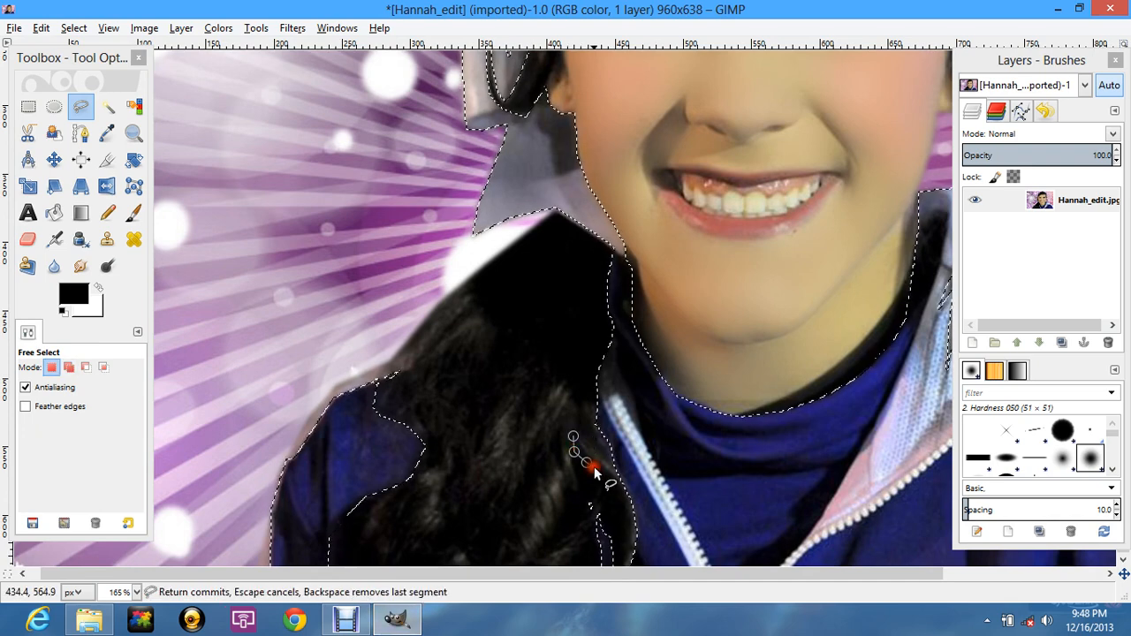
pyautogui.click(573, 437)
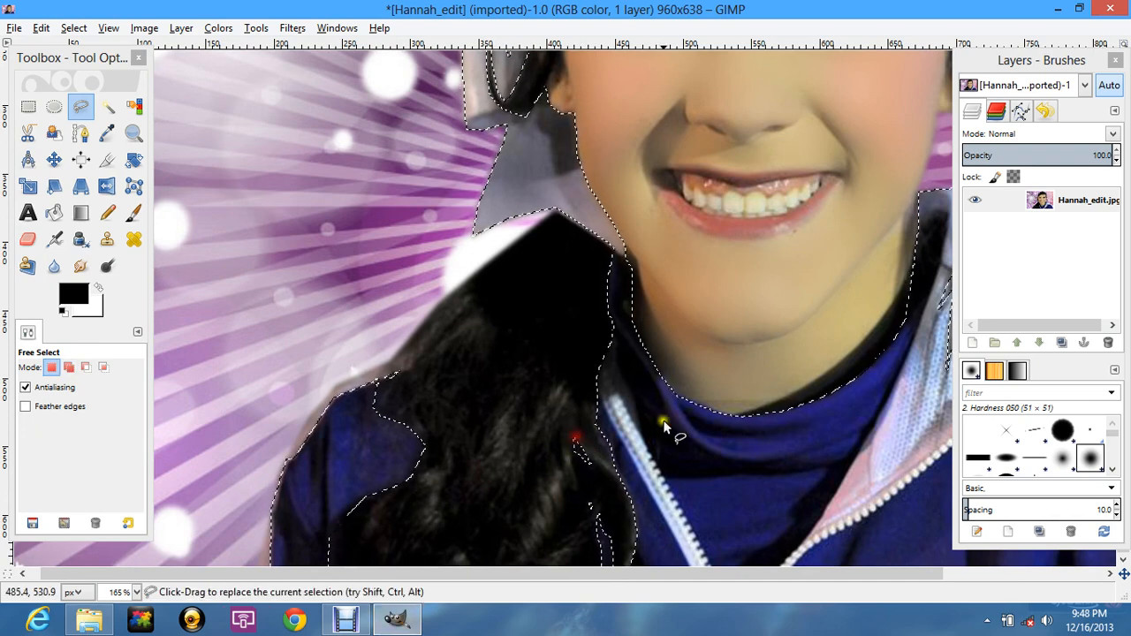
# Step: Open the Colorize adjustment for the selected jacket parts, with the whole portrait in view at 100%
pyautogui.moveTo(483, 574); pyautogui.dragTo(723, 574)
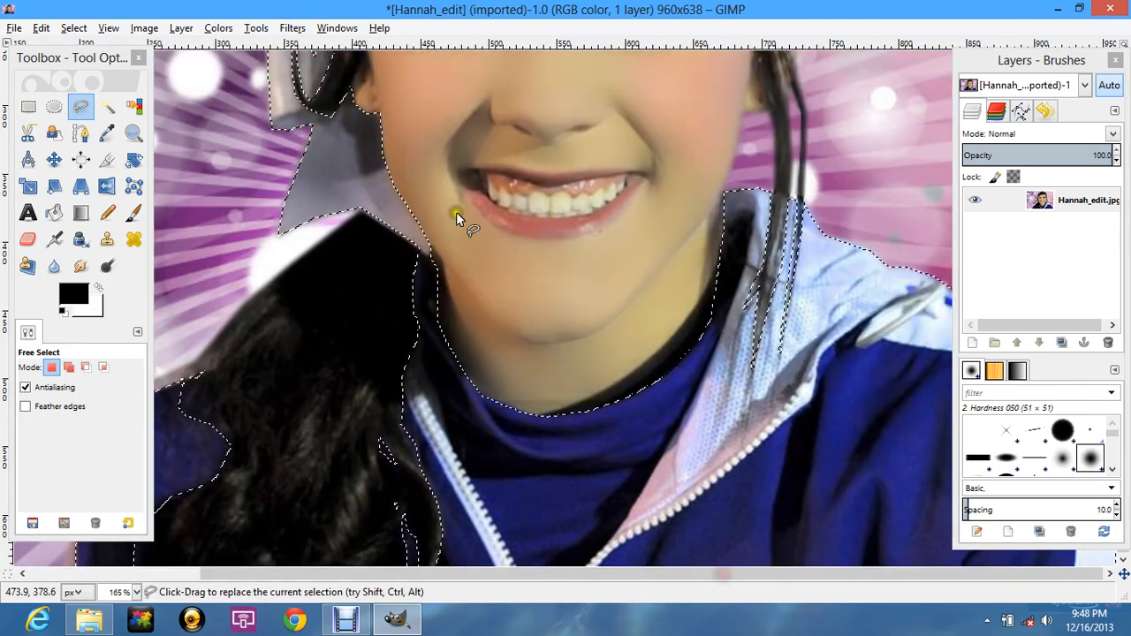
pyautogui.click(134, 132)
pyautogui.click(69, 413)
pyautogui.click(316, 382)
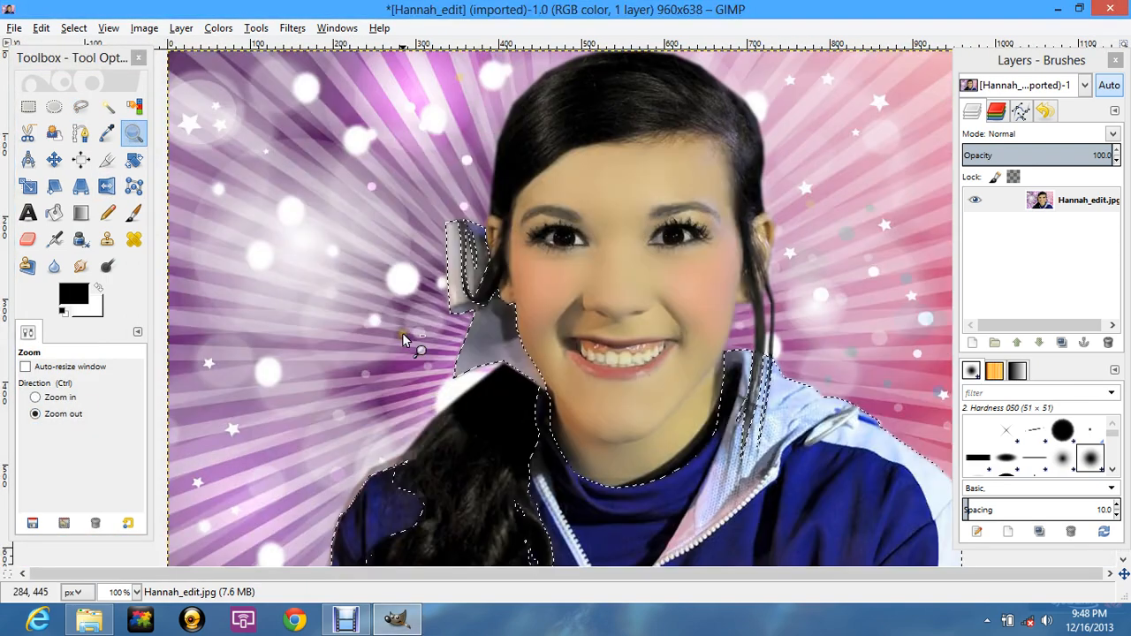
pyautogui.scroll(-1, 402, 334)
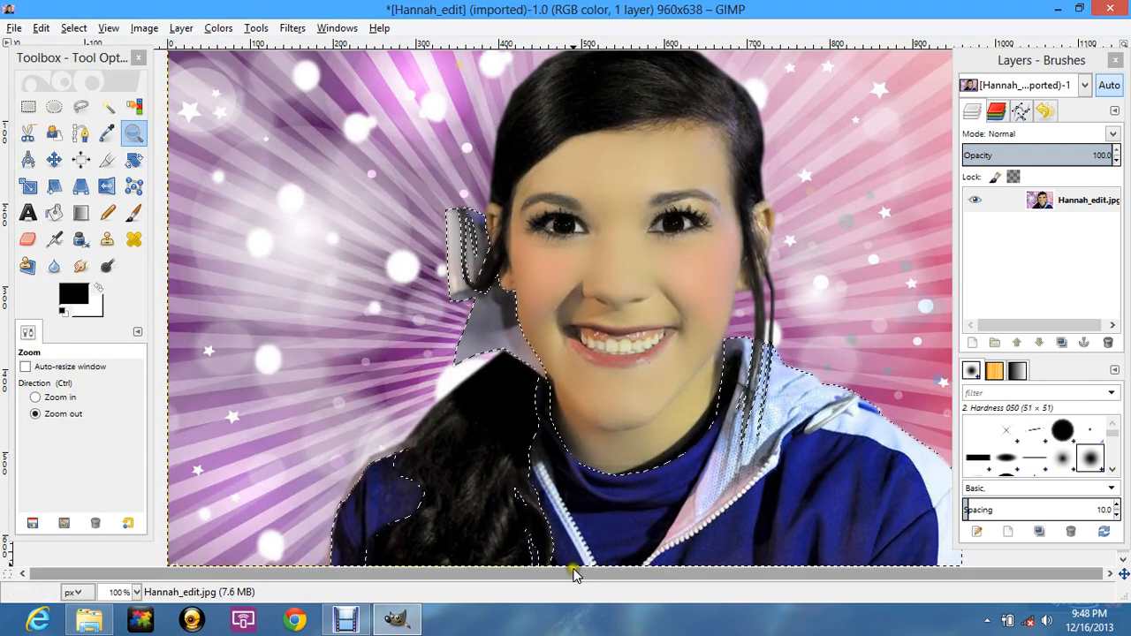
pyautogui.click(604, 576)
pyautogui.click(417, 276)
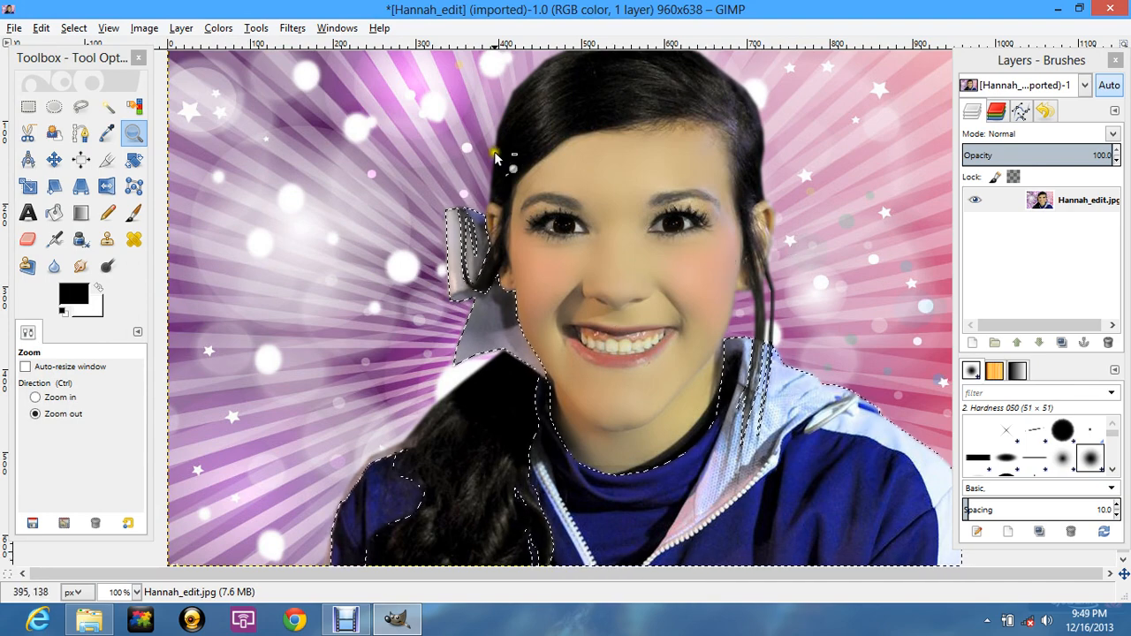
pyautogui.click(217, 28)
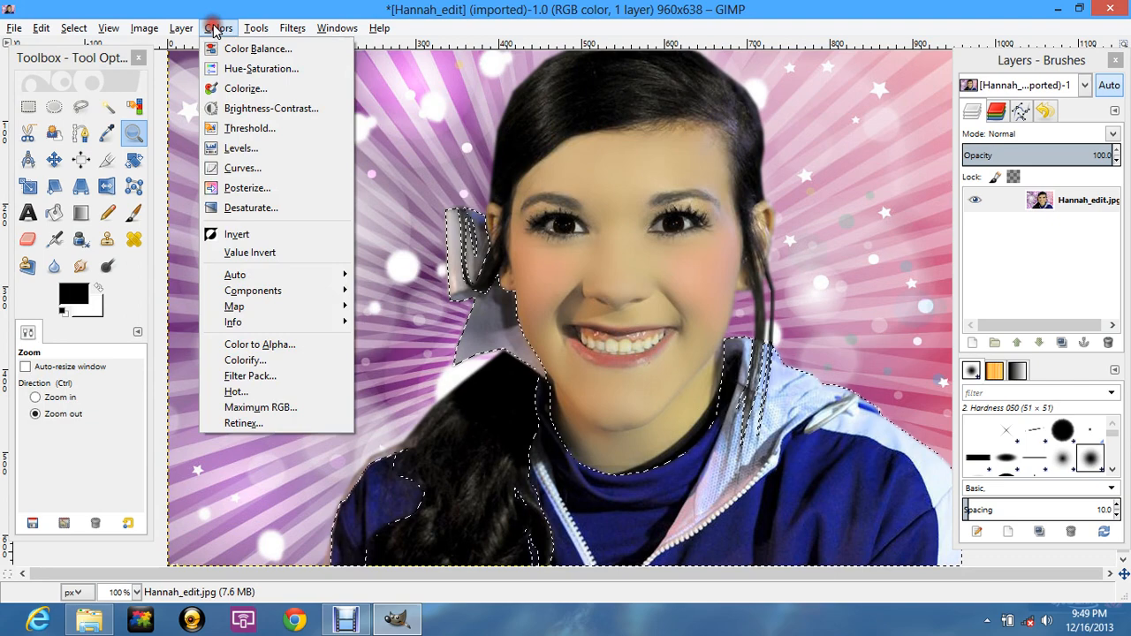
pyautogui.click(249, 90)
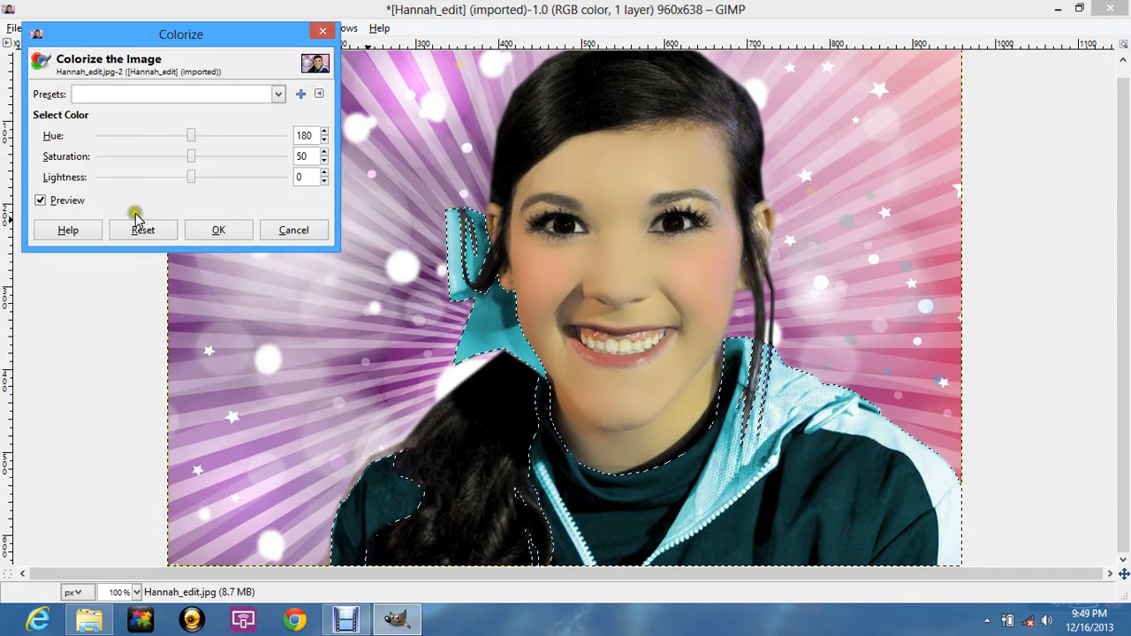
# Step: Try out blue and purple hues on the jacket, such as 210, 270 and 285
pyautogui.click(222, 135)
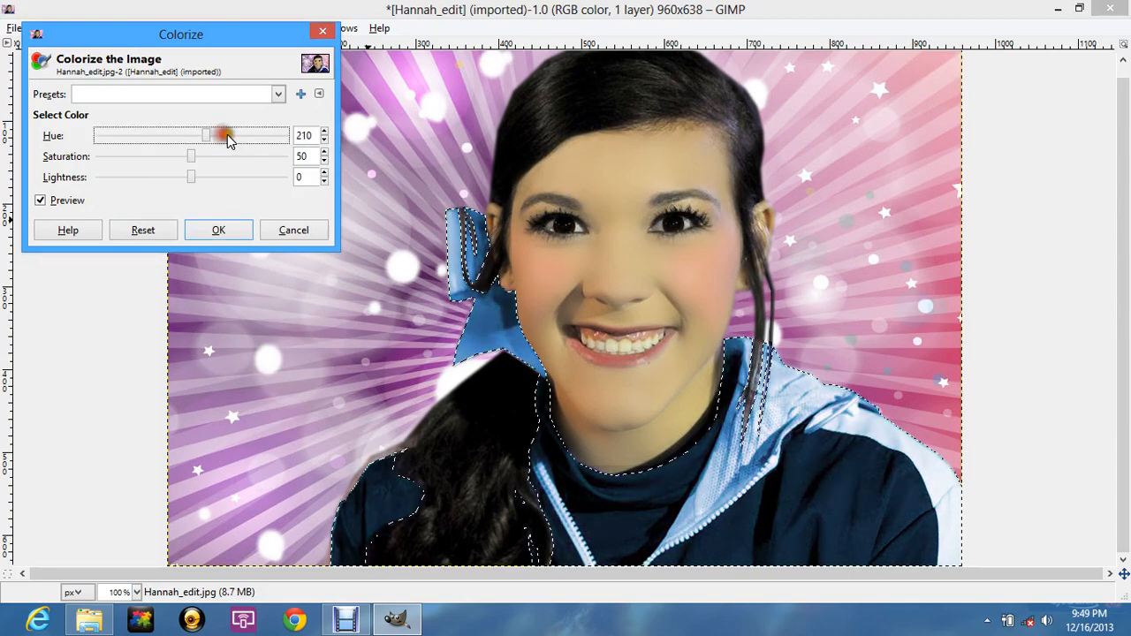
pyautogui.click(229, 136)
pyautogui.click(250, 136)
pyautogui.click(283, 135)
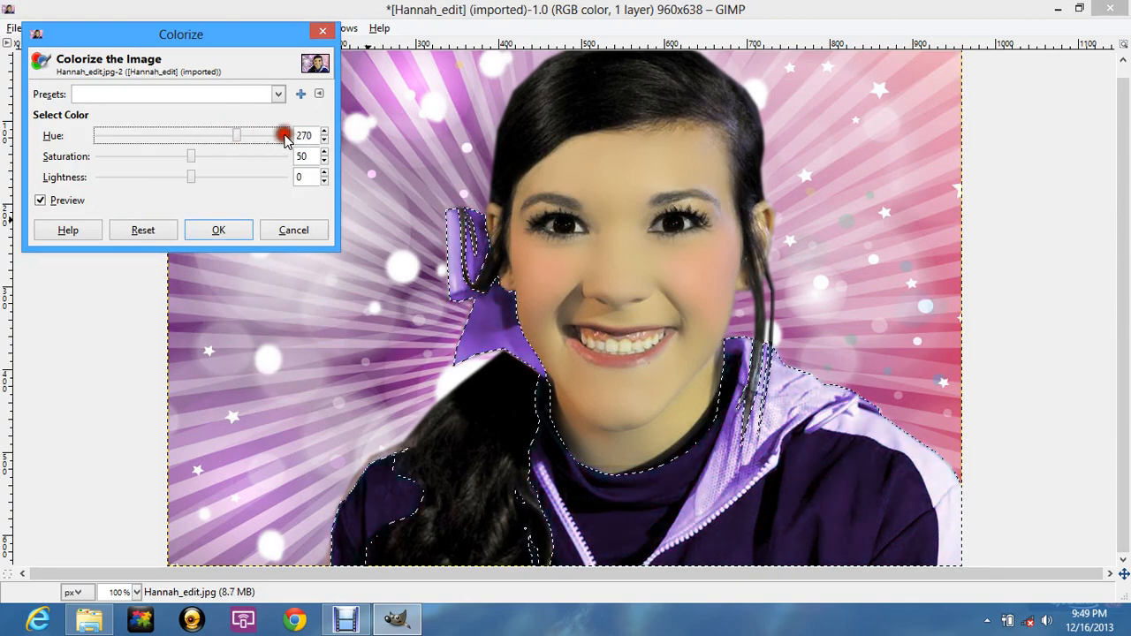
pyautogui.click(289, 135)
pyautogui.click(247, 135)
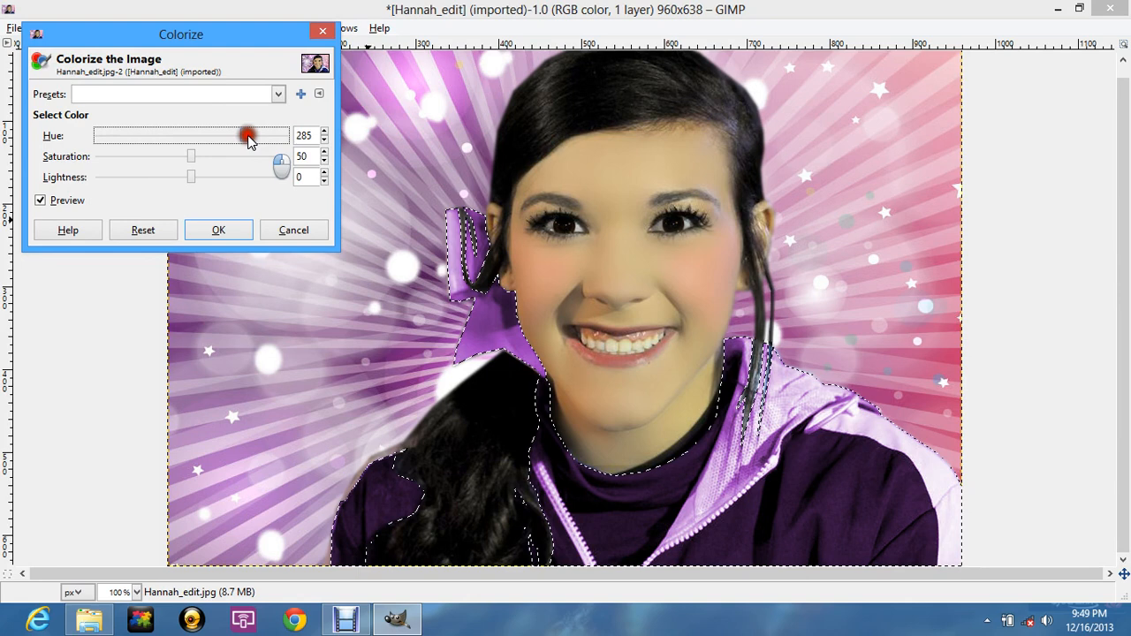
# Step: Sweep the jacket's hue from 0 up through green, blue and purple tones, and settle on 315
pyautogui.click(116, 134)
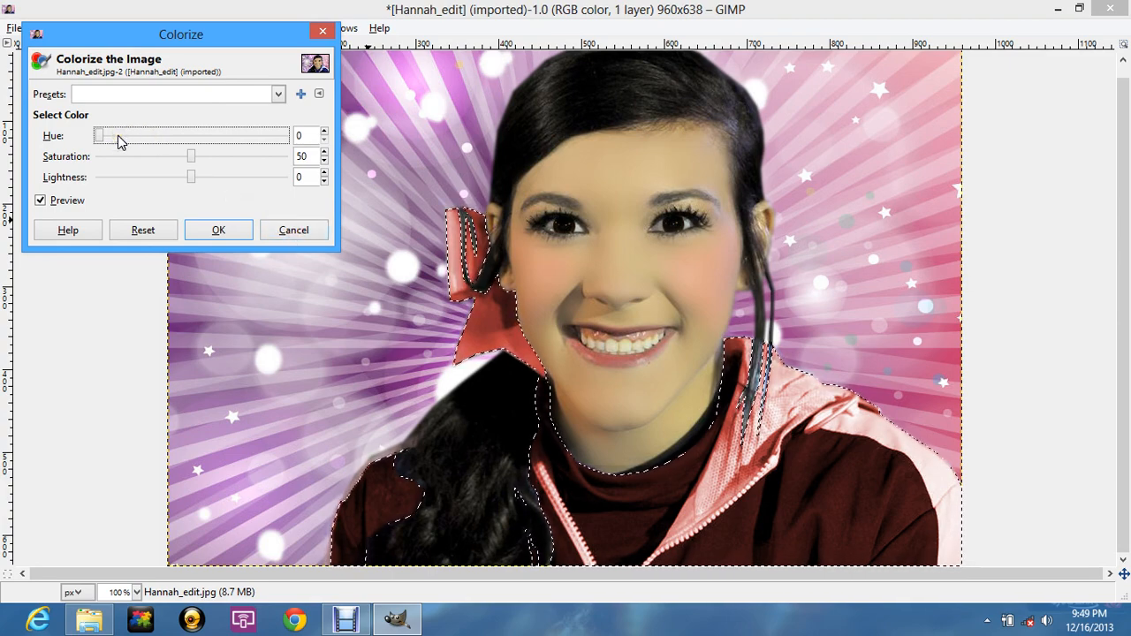
pyautogui.moveTo(118, 139); pyautogui.dragTo(248, 144)
pyautogui.click(247, 139)
pyautogui.click(248, 138)
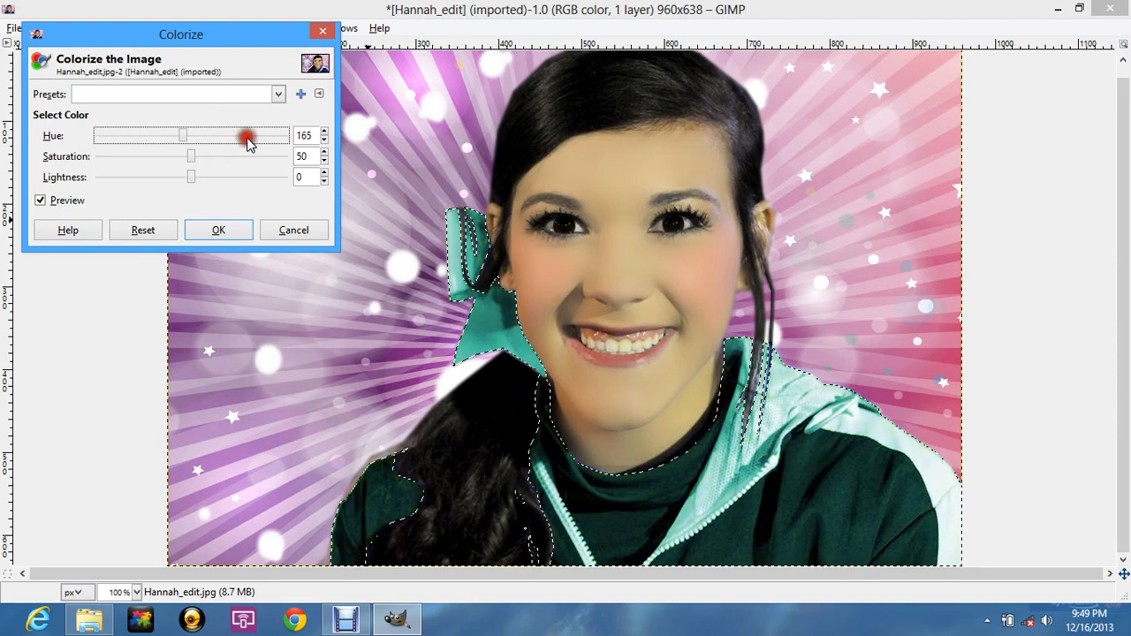
pyautogui.click(247, 139)
pyautogui.click(248, 142)
pyautogui.click(261, 142)
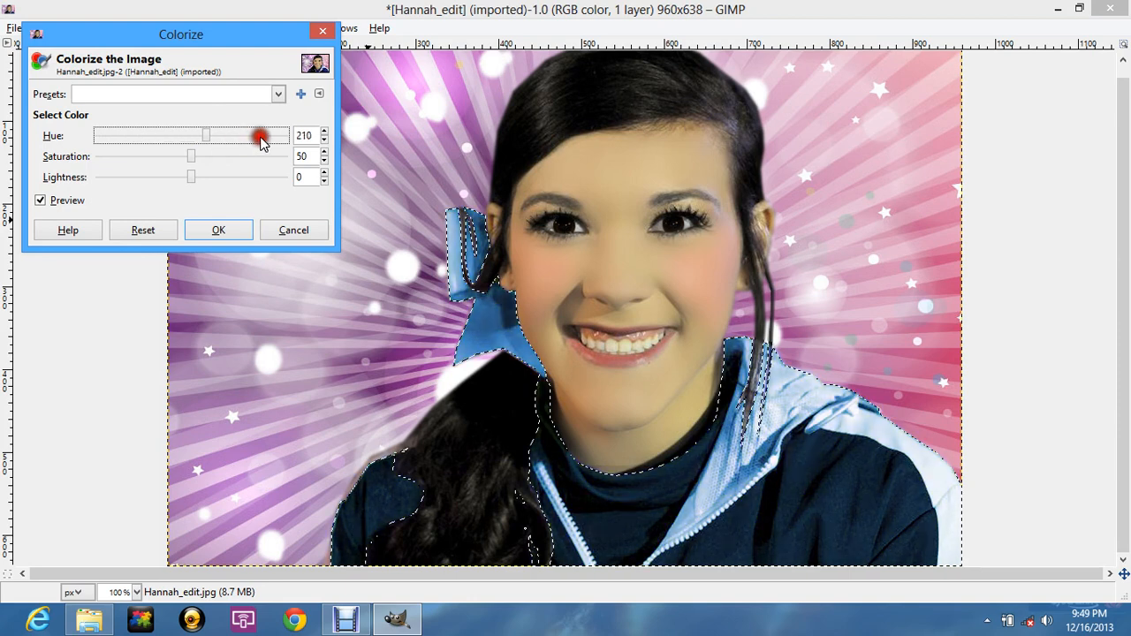
pyautogui.click(283, 139)
pyautogui.click(284, 139)
pyautogui.click(284, 139)
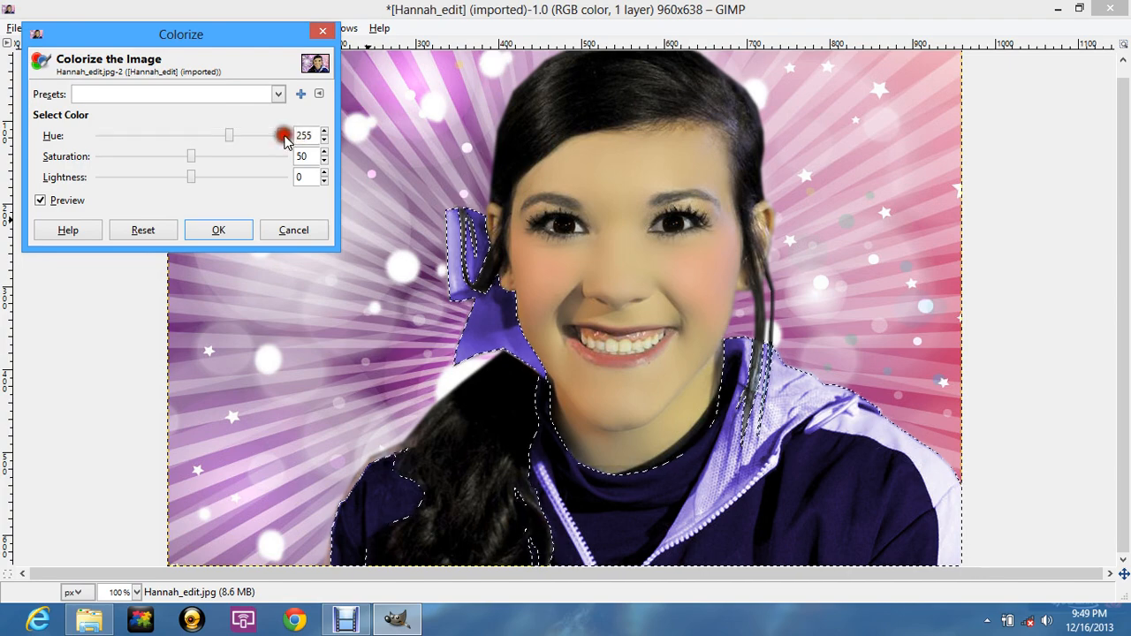
pyautogui.click(283, 138)
pyautogui.click(278, 137)
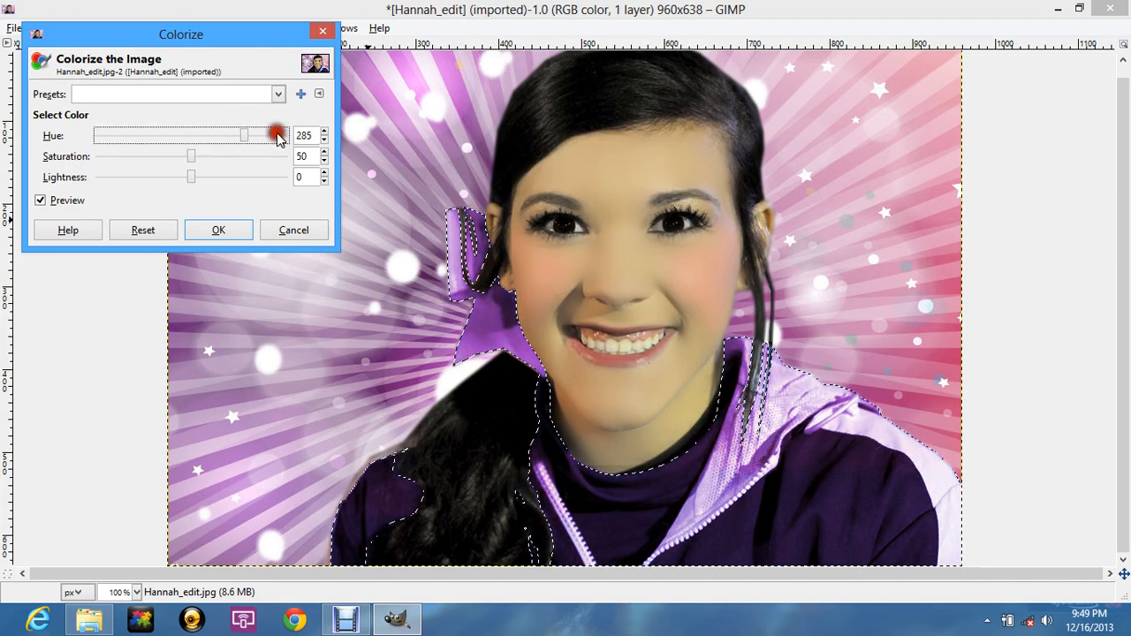
pyautogui.click(276, 137)
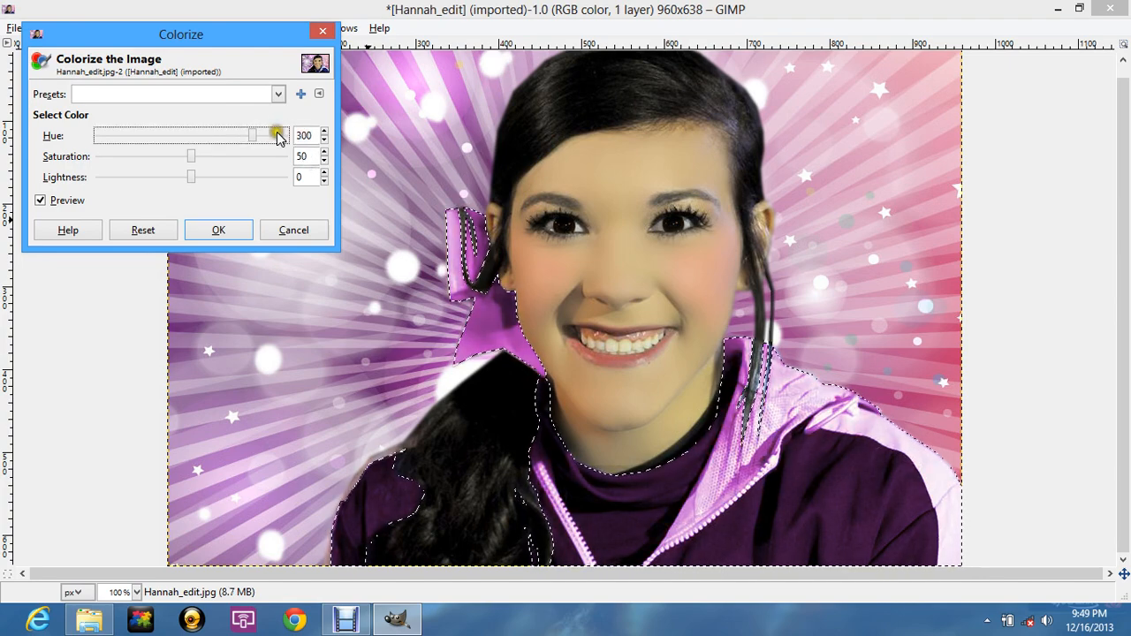
pyautogui.click(277, 137)
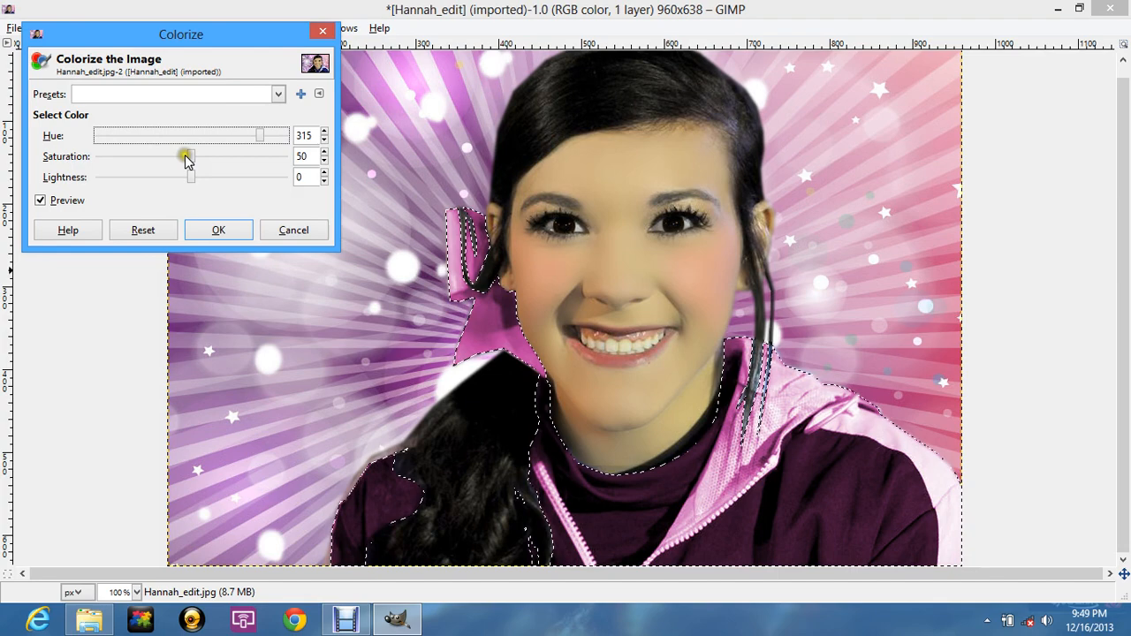
# Step: Set the colorization's saturation to 57 and its lightness to -31, and apply it to the jacket
pyautogui.moveTo(185, 157); pyautogui.dragTo(298, 179)
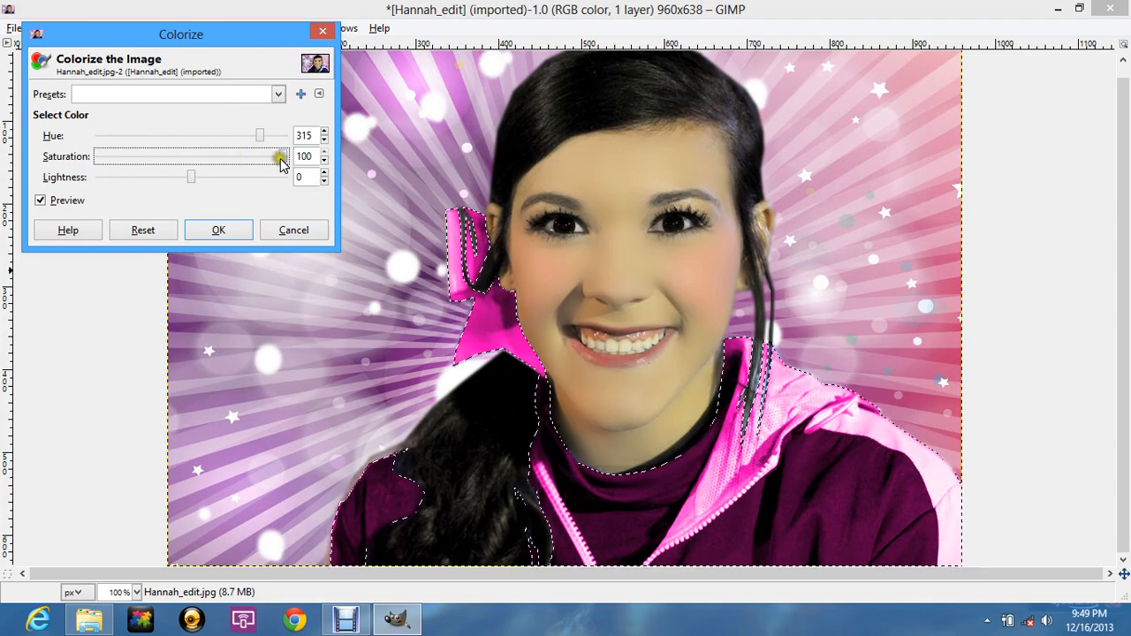
pyautogui.moveTo(283, 159); pyautogui.dragTo(201, 157)
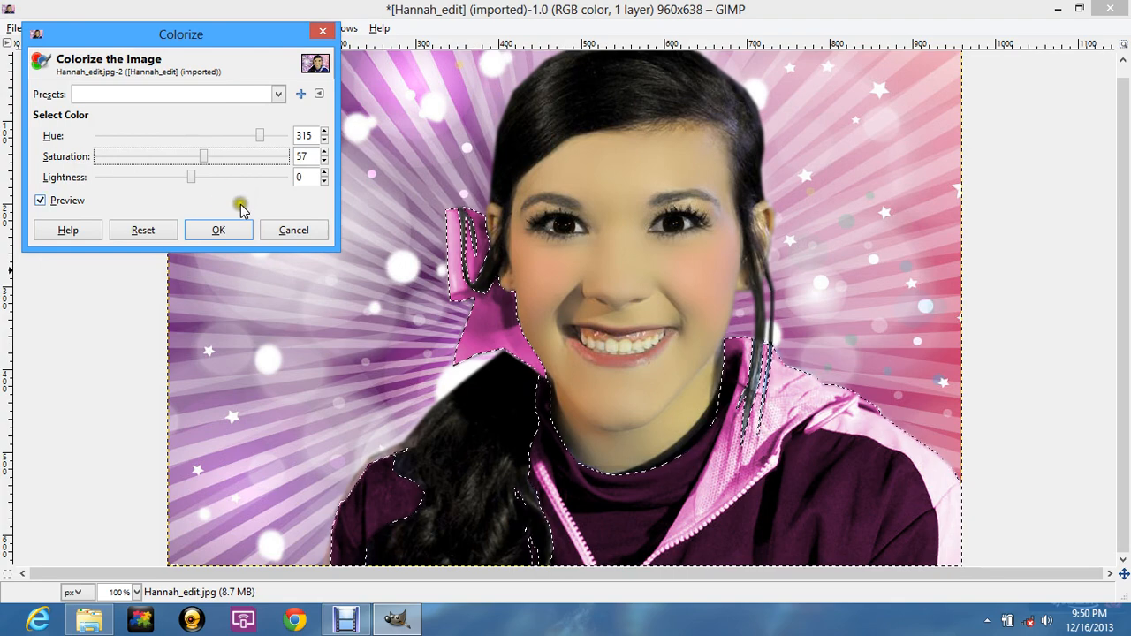
pyautogui.click(191, 177)
pyautogui.moveTo(191, 177); pyautogui.dragTo(286, 177)
pyautogui.click(282, 178)
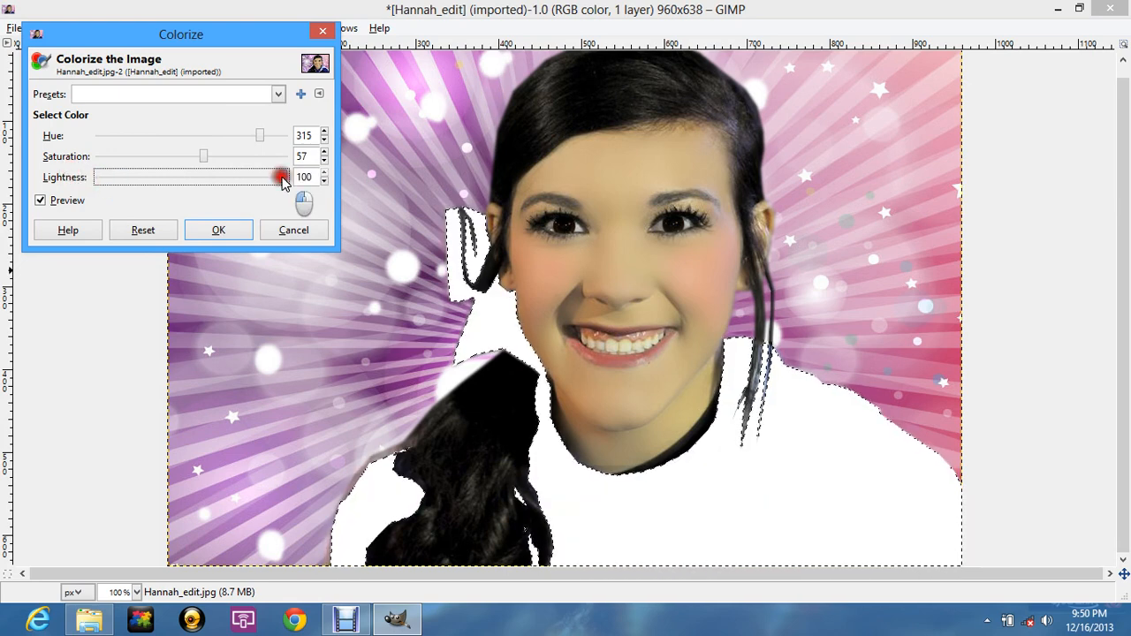
pyautogui.moveTo(282, 180); pyautogui.dragTo(163, 182)
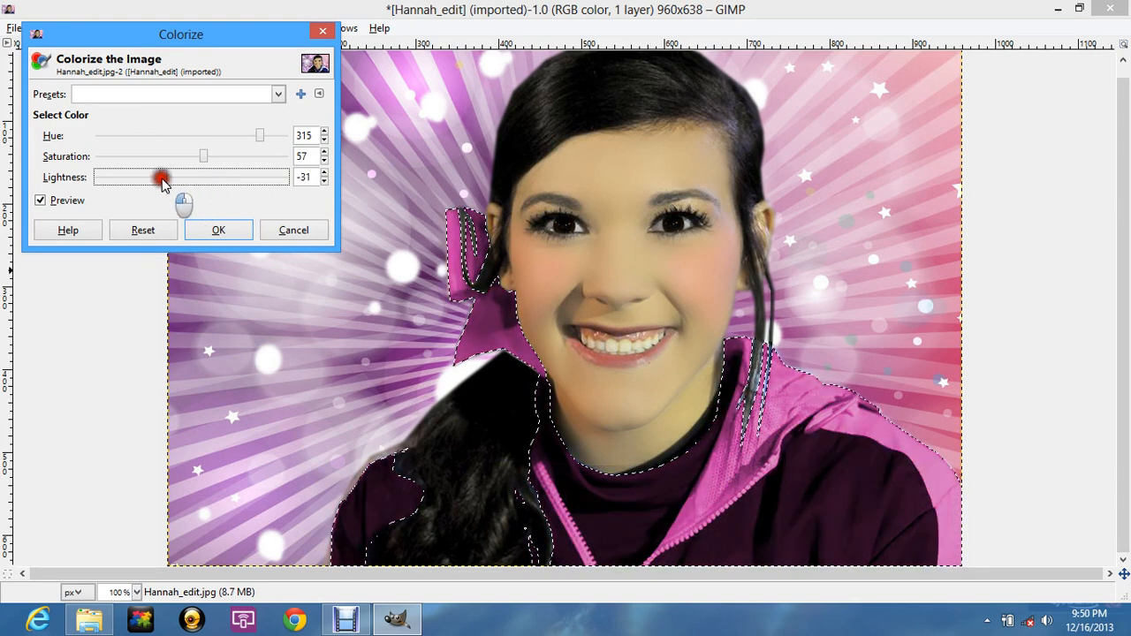
pyautogui.click(218, 231)
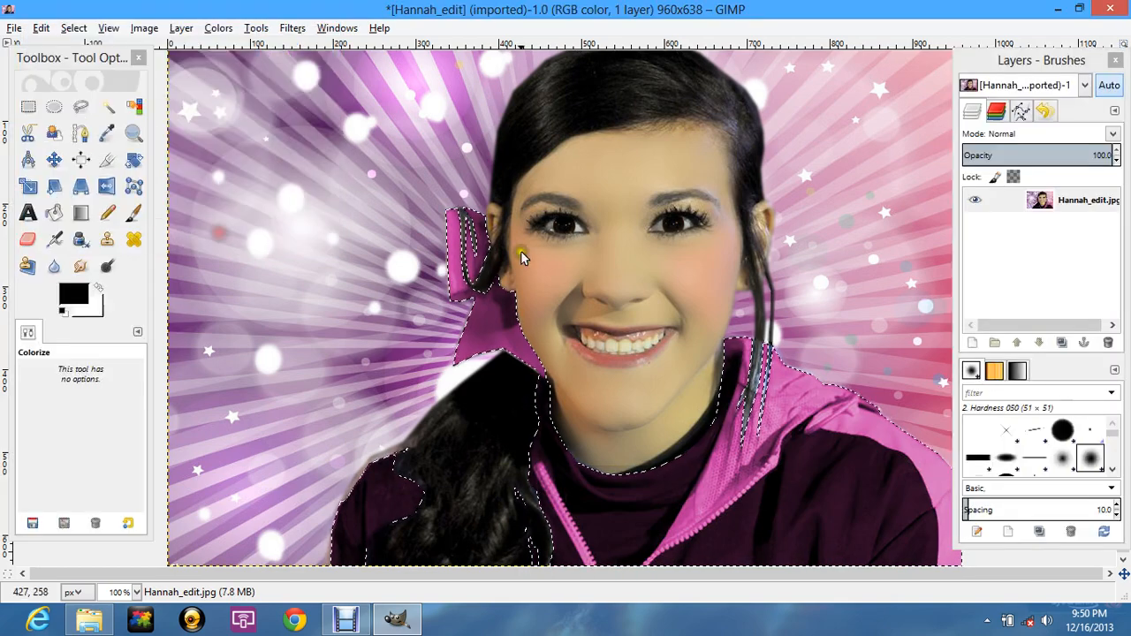
# Step: Clear the selection, and undo both the deselection and the jacket's pink colorization
pyautogui.click(74, 29)
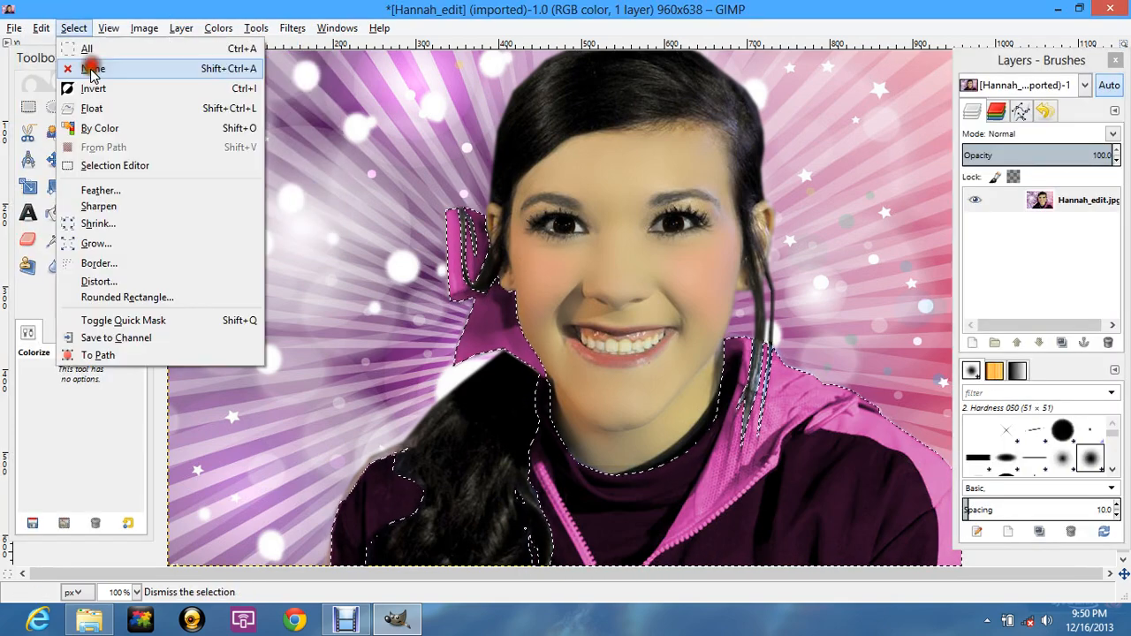
pyautogui.click(92, 69)
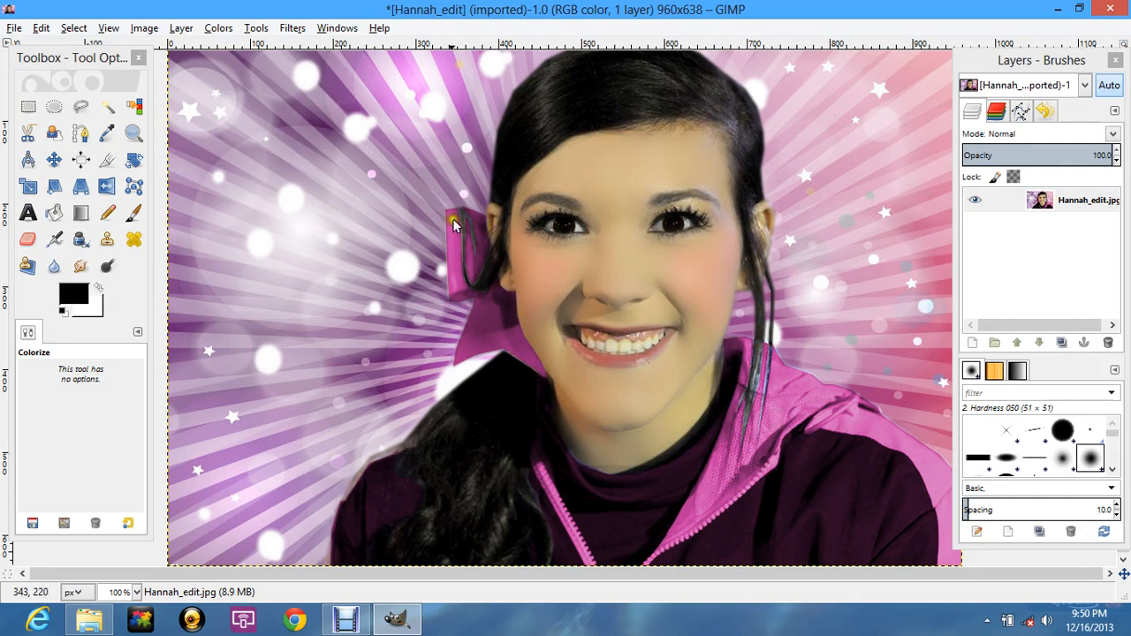
pyautogui.hotkey('ctrl', 'z')
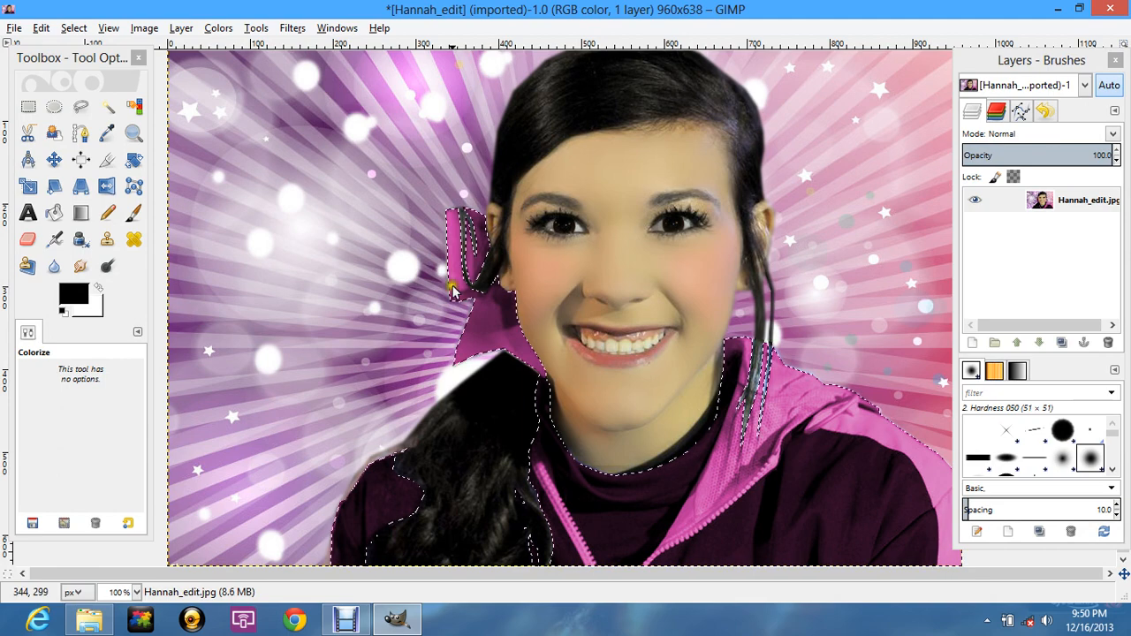
pyautogui.hotkey('ctrl', 'z')
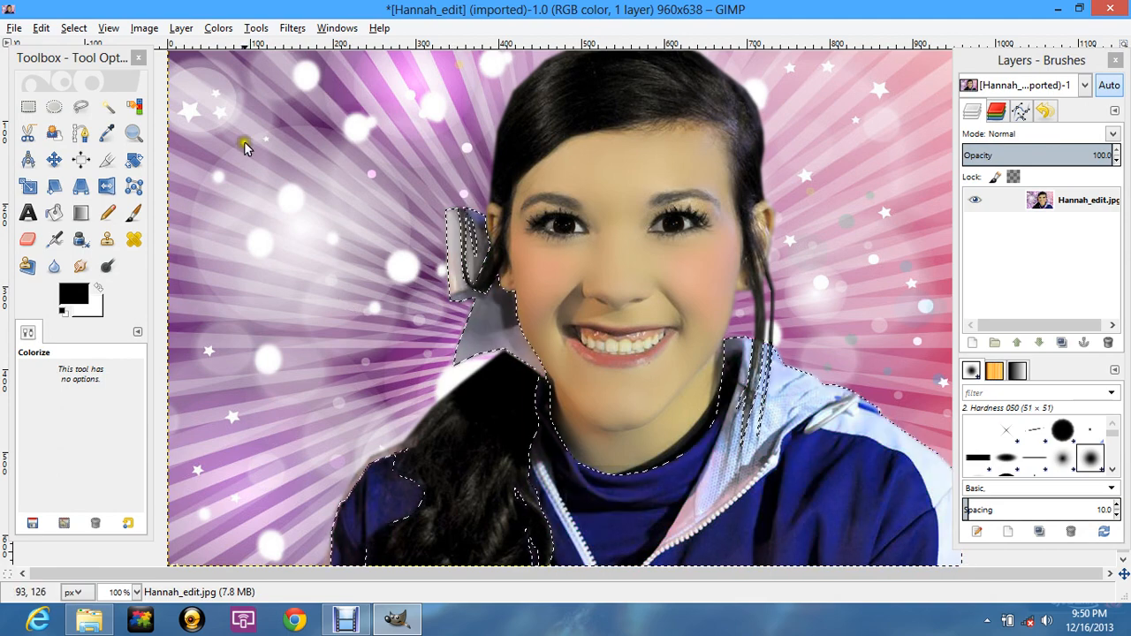
# Step: Outline the hair strands over the bow behind the neck with Free Select and add that area to the selection
pyautogui.click(81, 106)
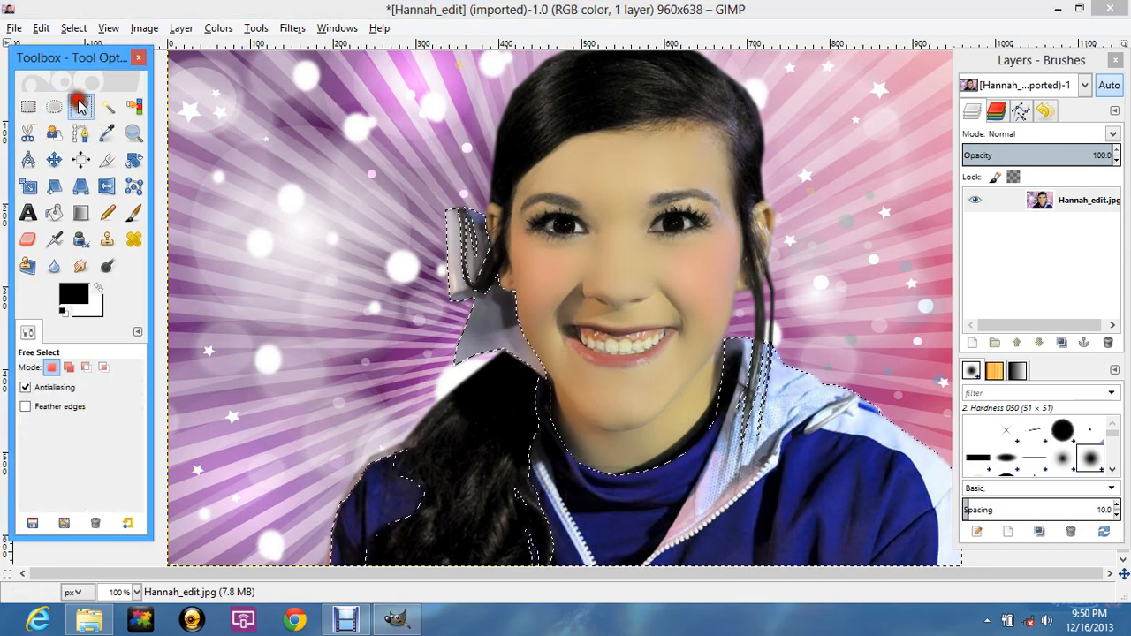
pyautogui.click(457, 208)
pyautogui.click(469, 210)
pyautogui.click(485, 245)
pyautogui.click(484, 263)
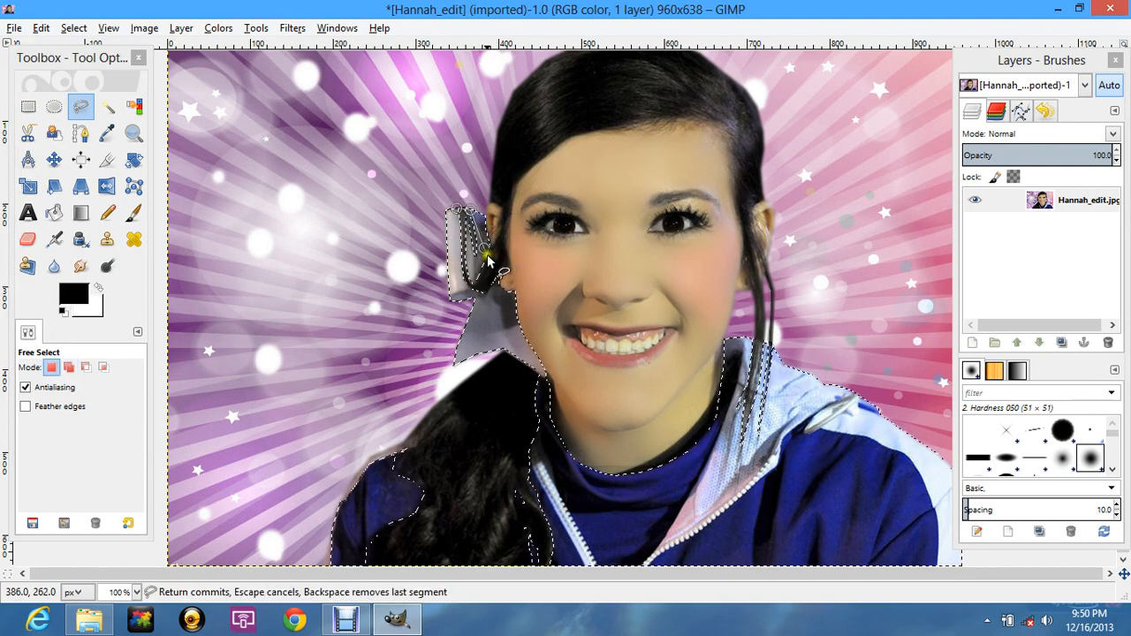
pyautogui.click(478, 280)
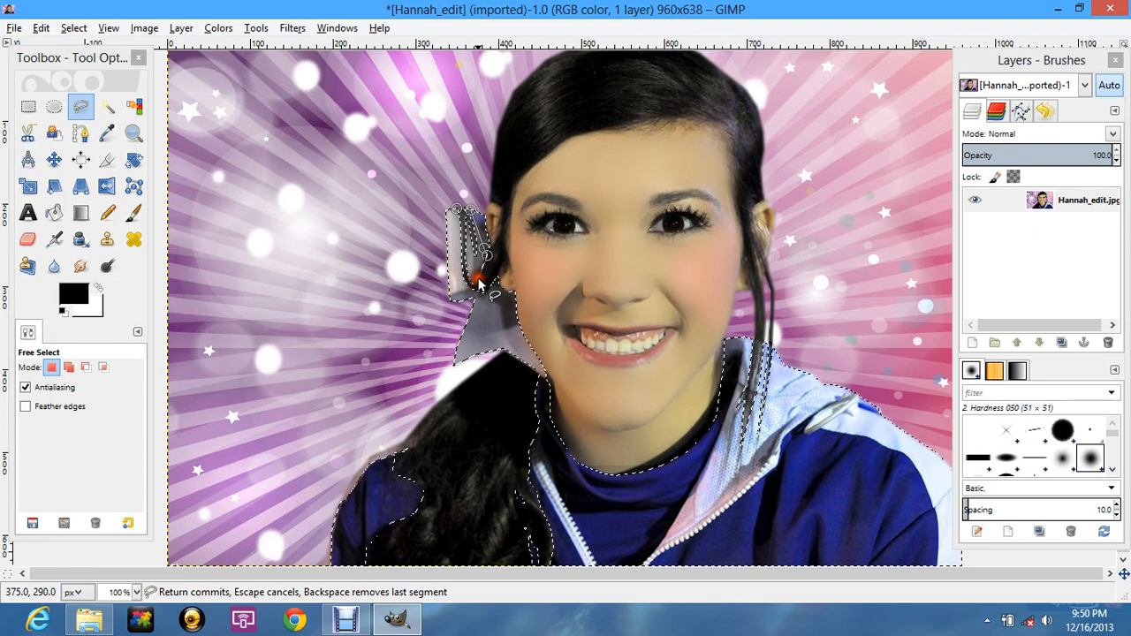
pyautogui.click(467, 288)
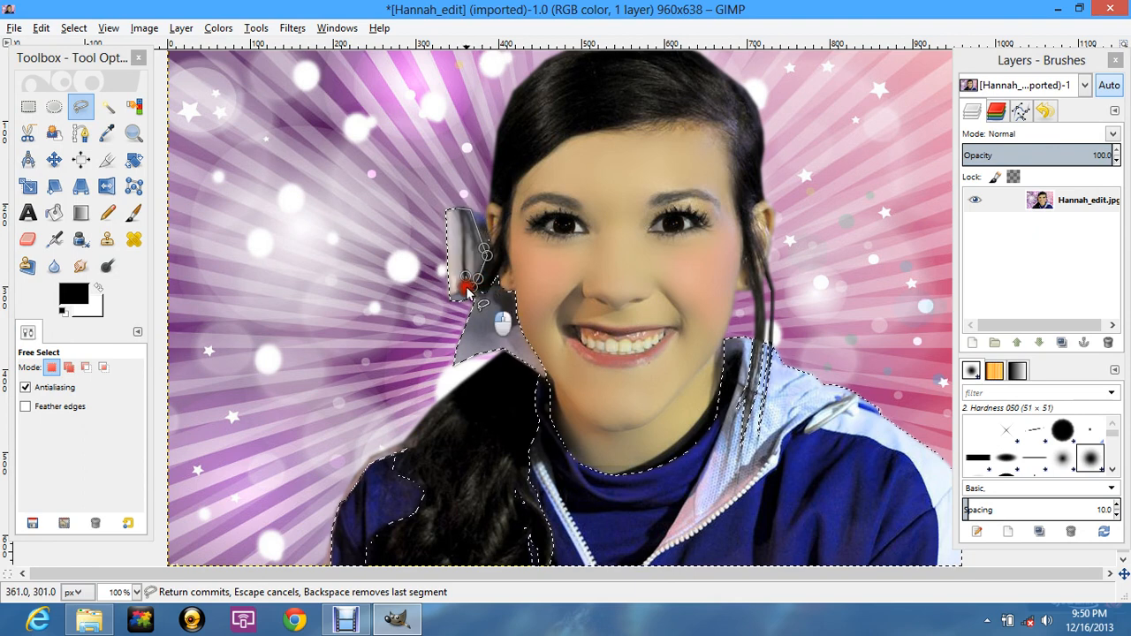
pyautogui.click(500, 300)
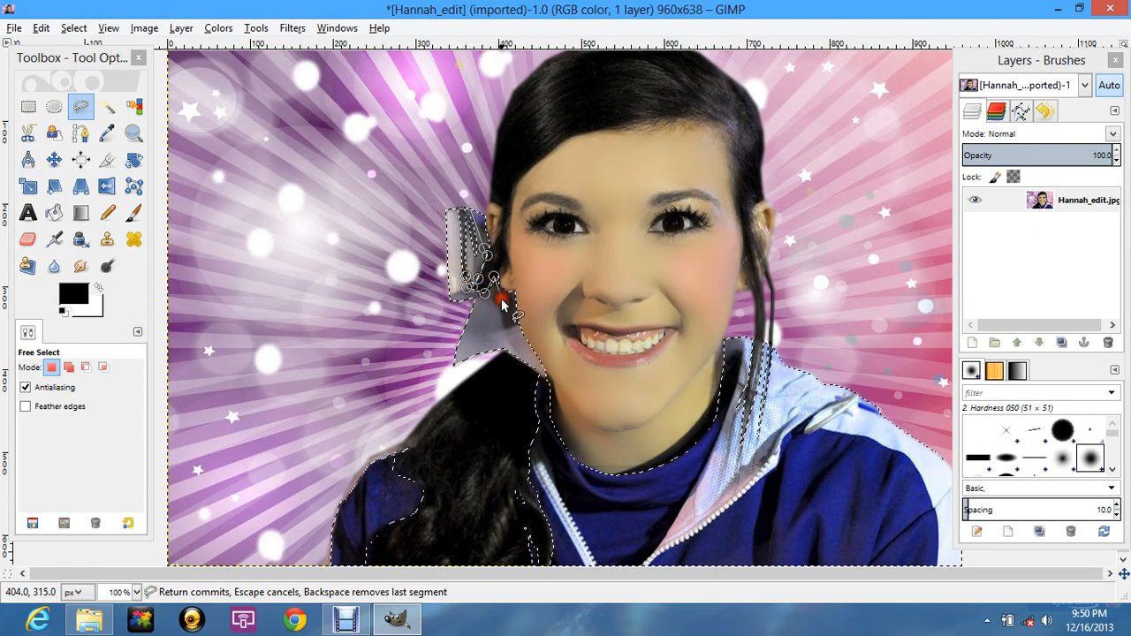
pyautogui.click(467, 292)
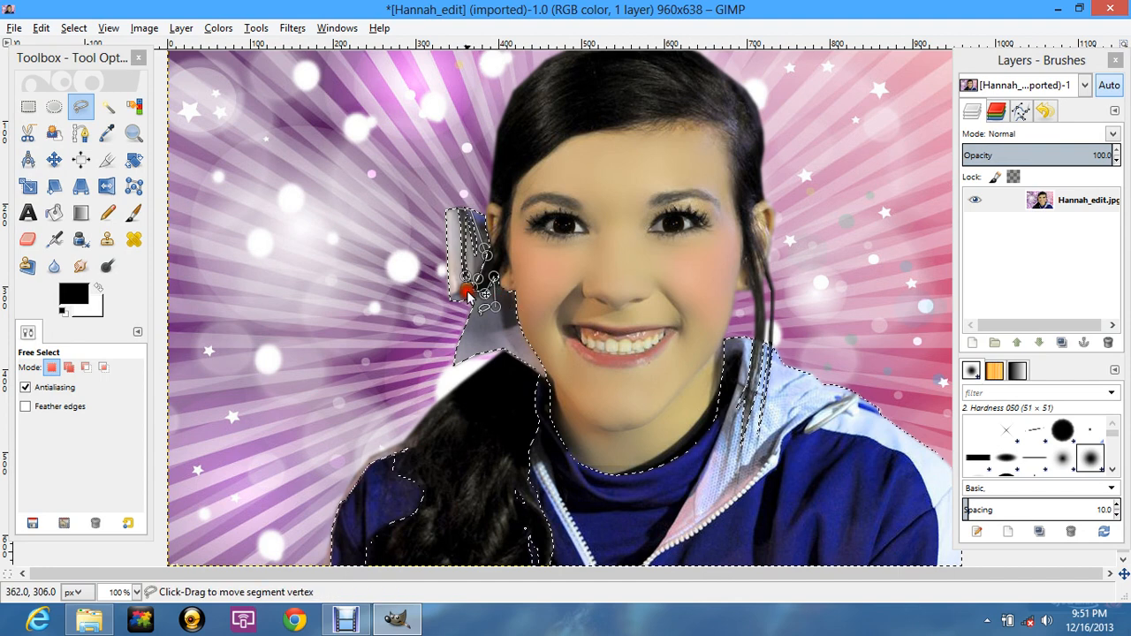
pyautogui.moveTo(469, 297); pyautogui.dragTo(464, 297)
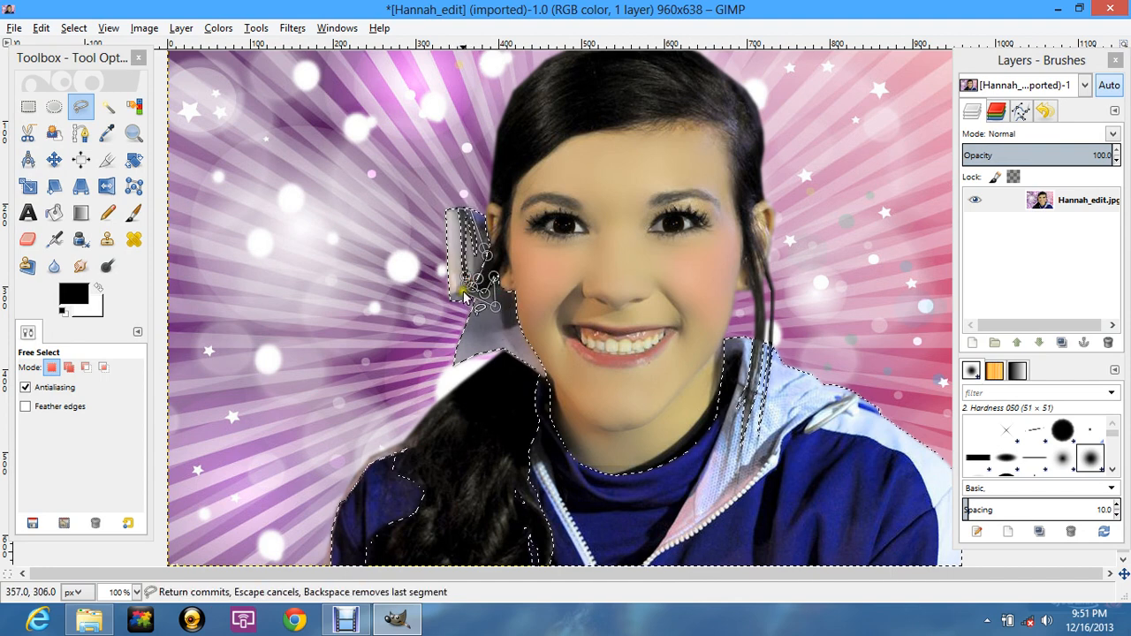
pyautogui.click(454, 211)
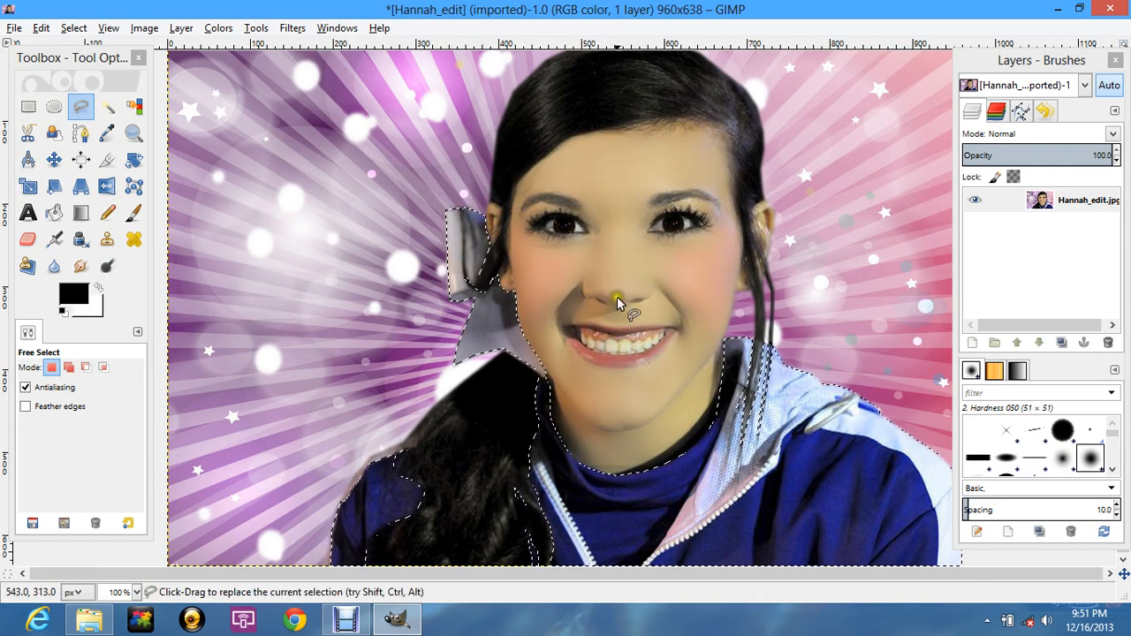
# Step: Add the hair strands hanging over the jacket's collar to the selection with Free Select
pyautogui.keyDown('shift'); pyautogui.click(746, 338); pyautogui.keyUp('shift')
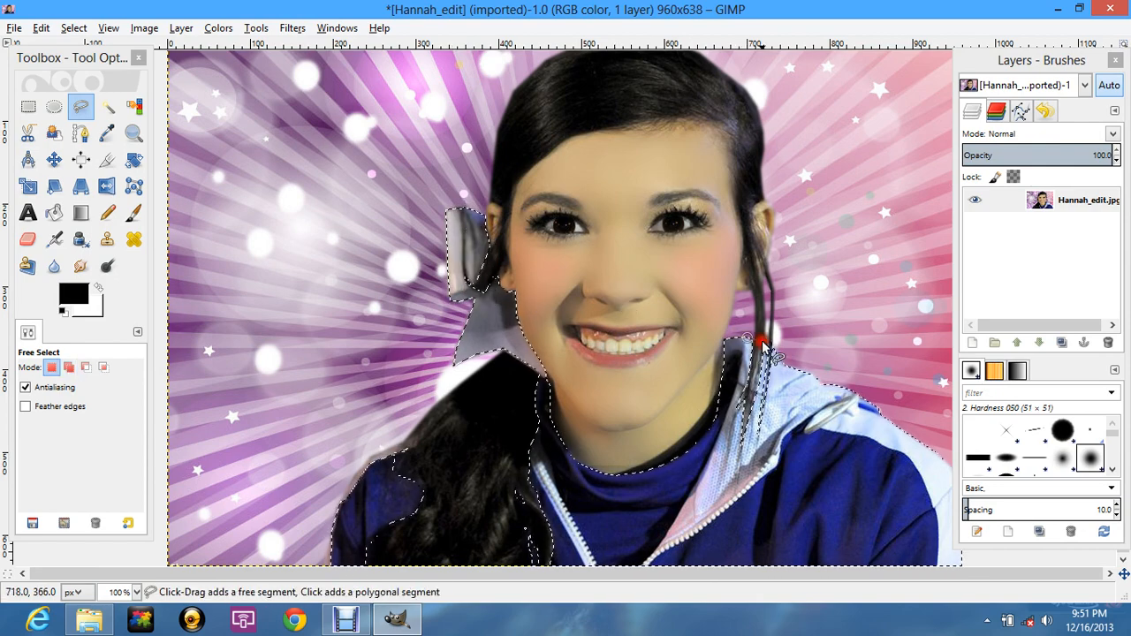
pyautogui.click(762, 339)
pyautogui.click(775, 355)
pyautogui.click(775, 396)
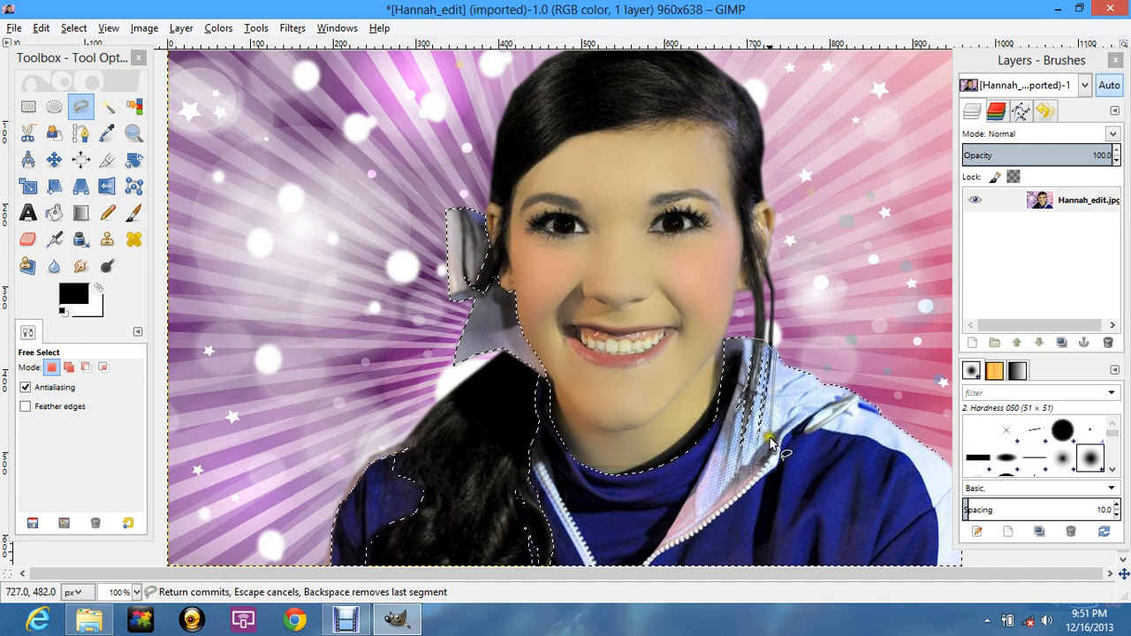
pyautogui.click(766, 440)
pyautogui.click(746, 459)
pyautogui.click(728, 459)
pyautogui.click(733, 425)
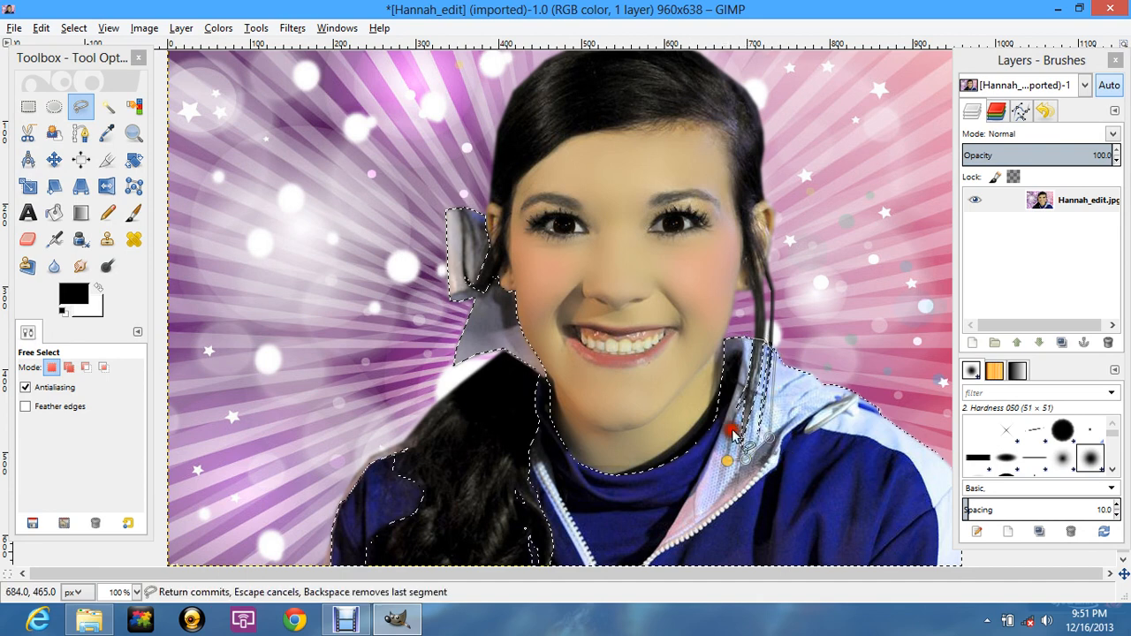
pyautogui.click(742, 359)
pyautogui.click(747, 337)
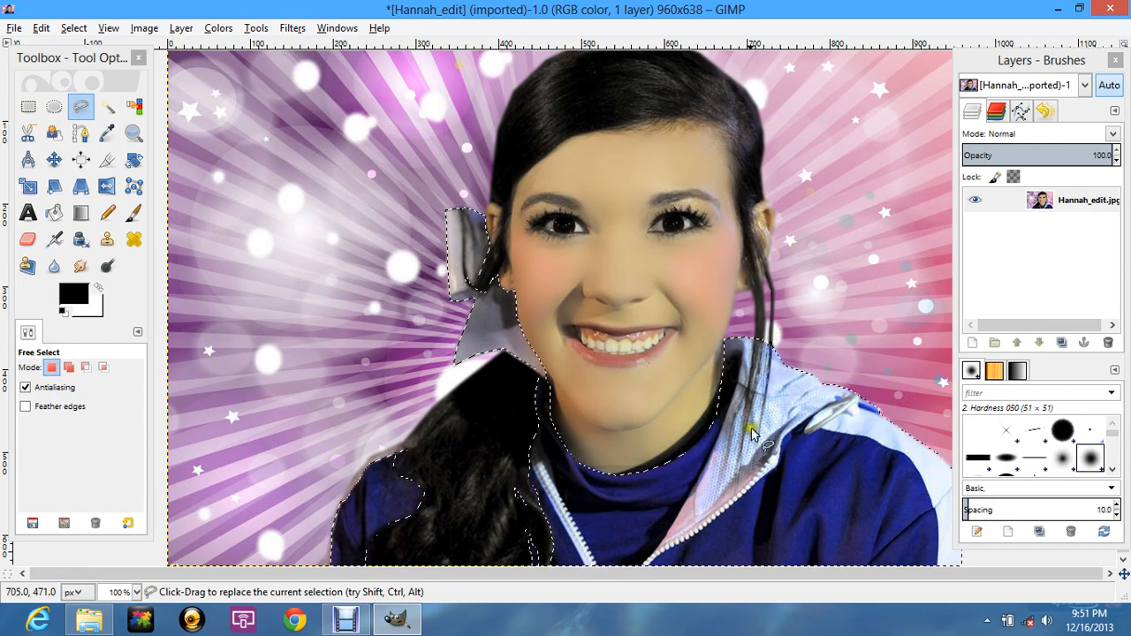
# Step: Start Colorize on the selected jacket and bow, try hues such as 285 and 300, and settle on 315
pyautogui.click(224, 29)
pyautogui.click(259, 86)
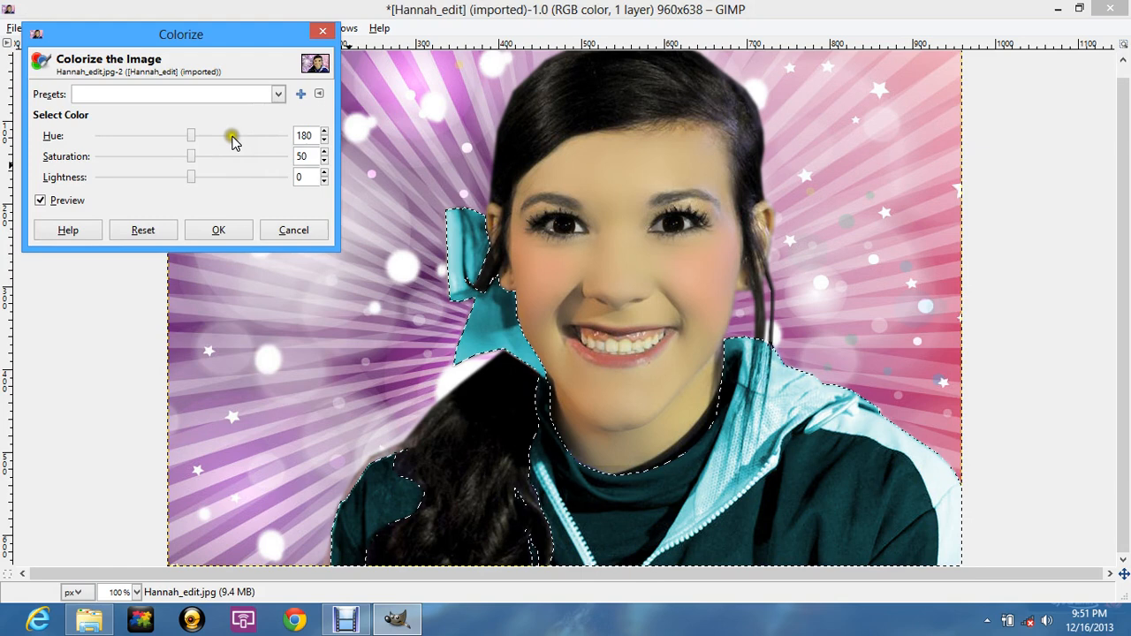
pyautogui.moveTo(232, 141); pyautogui.dragTo(252, 142)
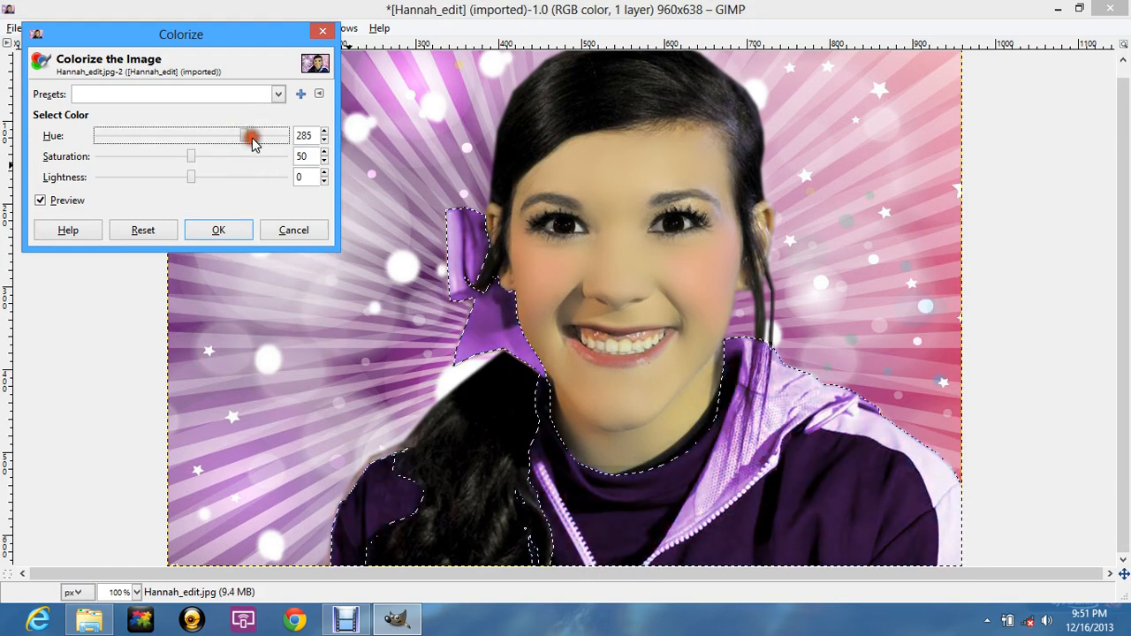
pyautogui.click(256, 139)
pyautogui.click(256, 140)
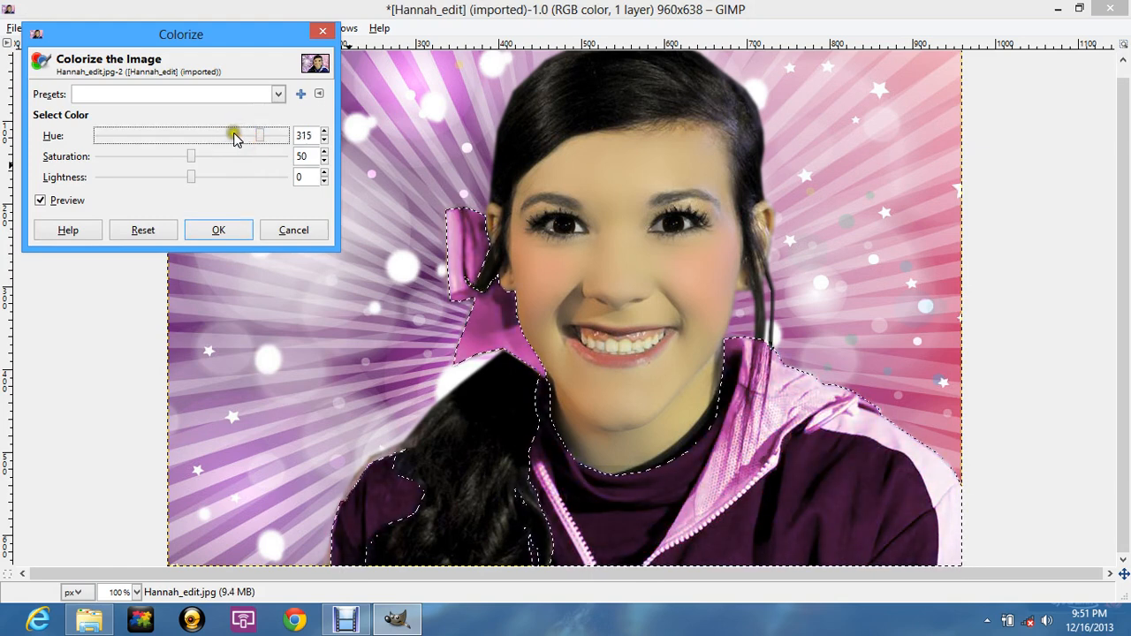
pyautogui.click(236, 138)
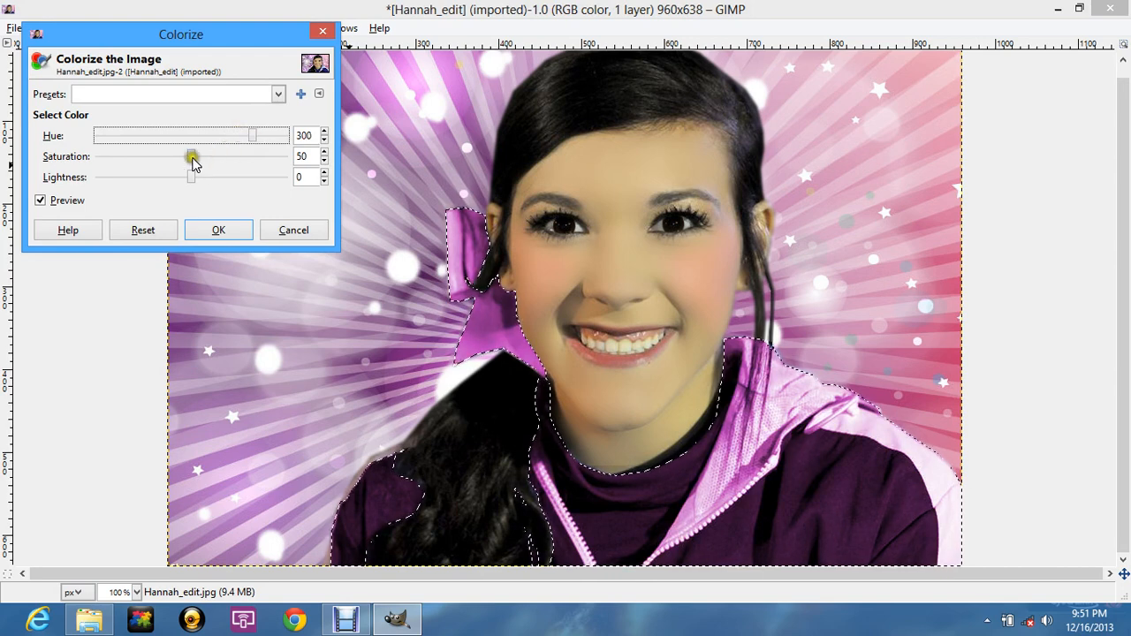
pyautogui.click(267, 136)
# Step: Apply the colorization with saturation 57 and lightness 1, and clear the selection
pyautogui.moveTo(193, 159); pyautogui.dragTo(195, 182)
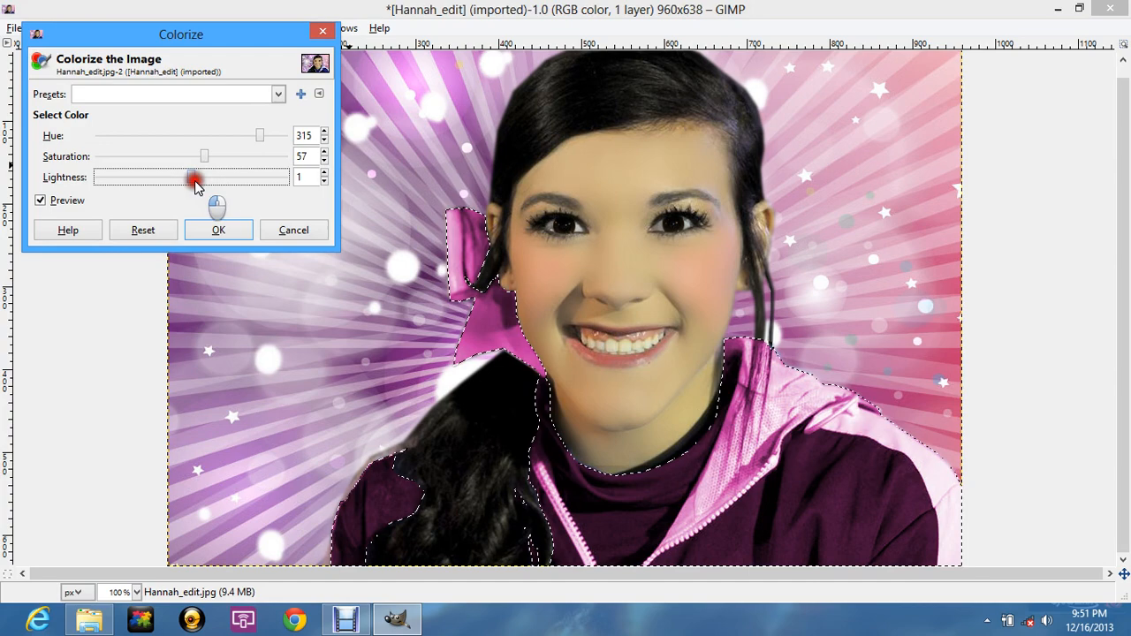
pyautogui.click(219, 229)
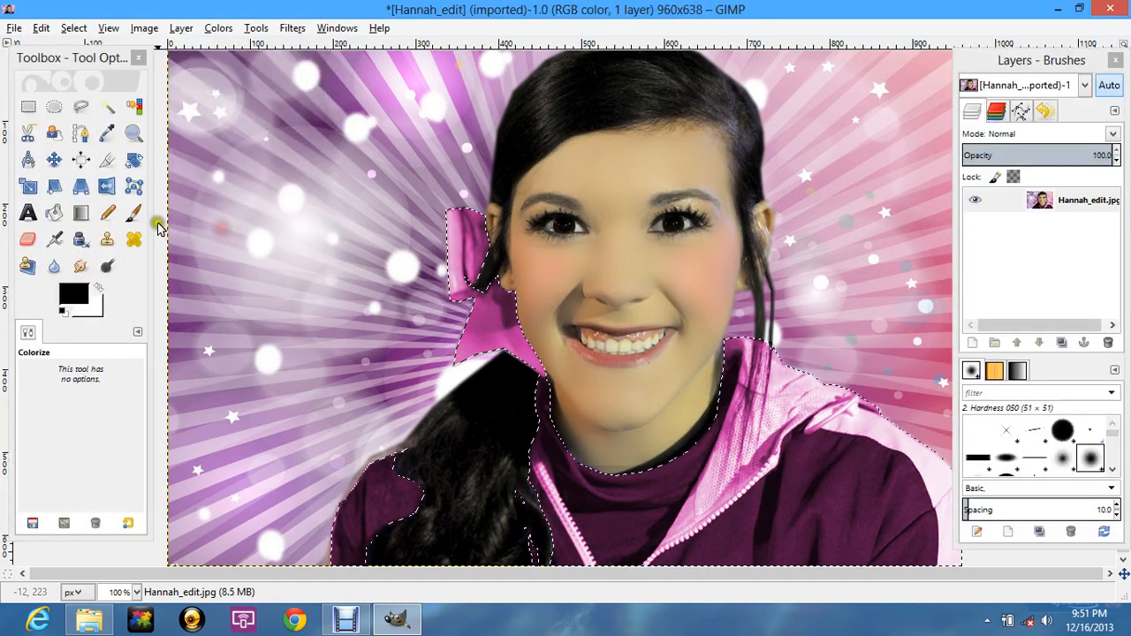
pyautogui.click(77, 28)
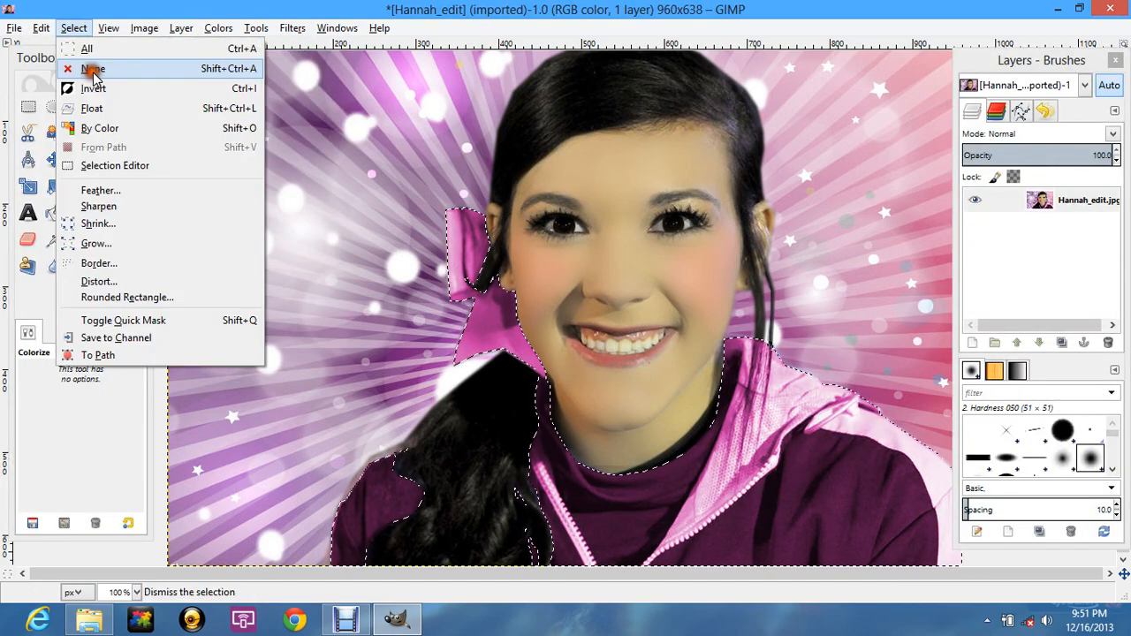
pyautogui.click(94, 71)
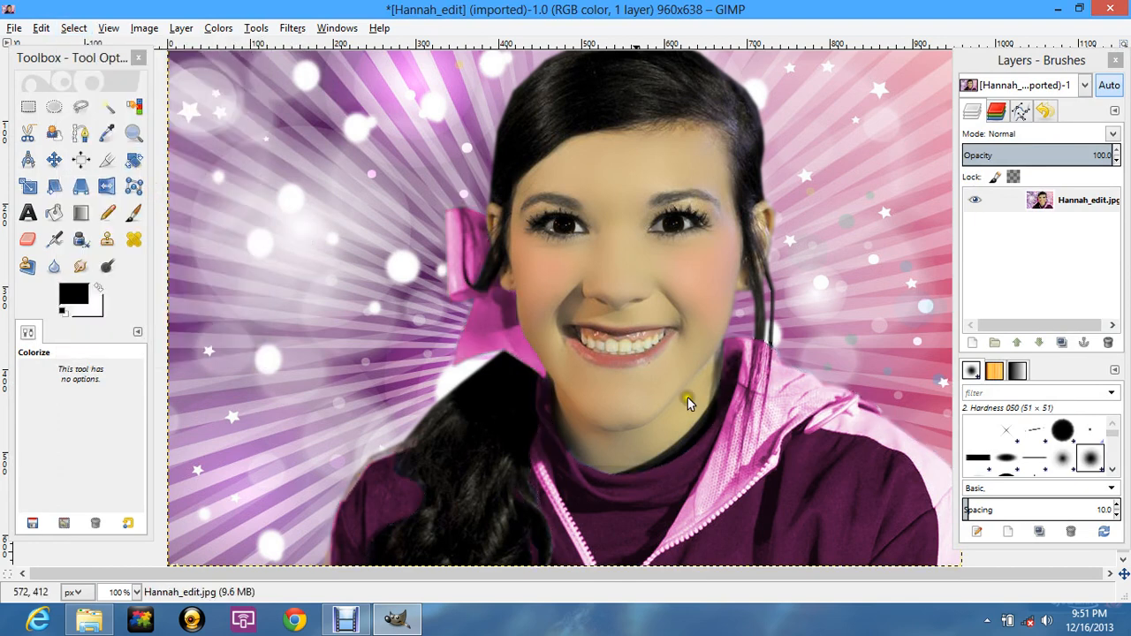
# Step: Pick the dark colour of the hair strand just above the jacket's collar as the foreground colour
pyautogui.click(133, 133)
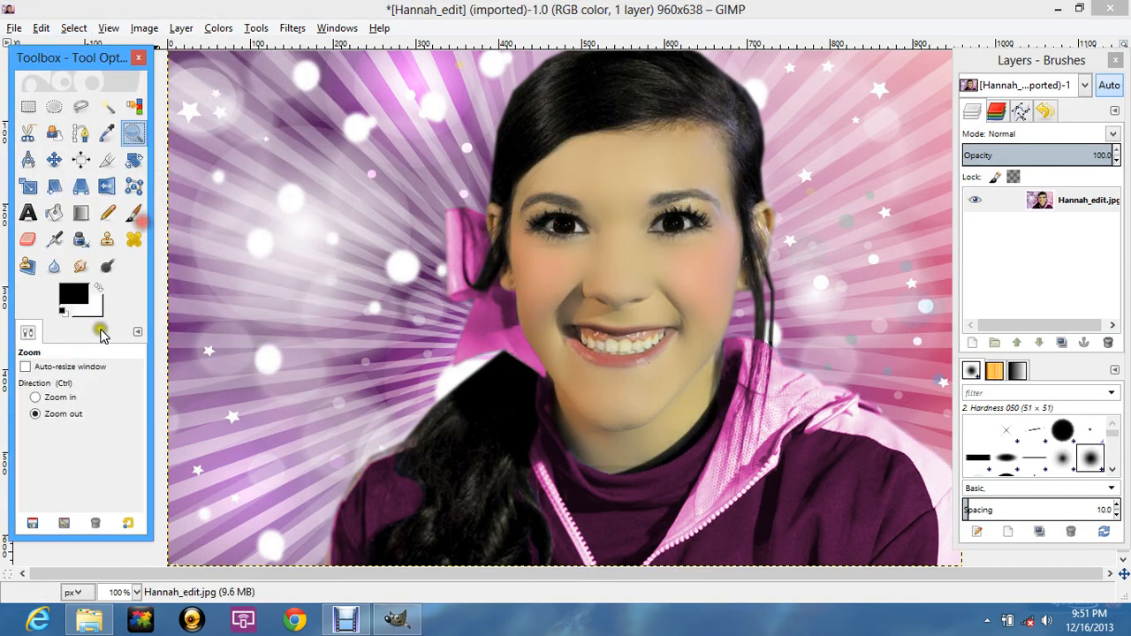
pyautogui.click(61, 397)
pyautogui.moveTo(716, 305); pyautogui.dragTo(795, 514)
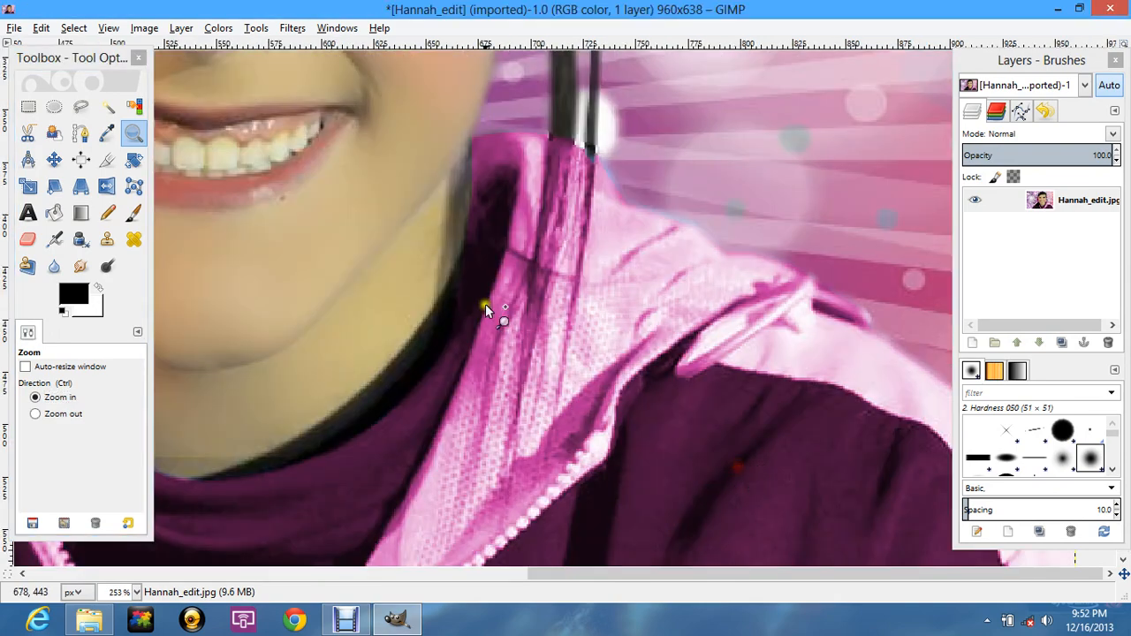
pyautogui.click(107, 135)
pyautogui.click(564, 97)
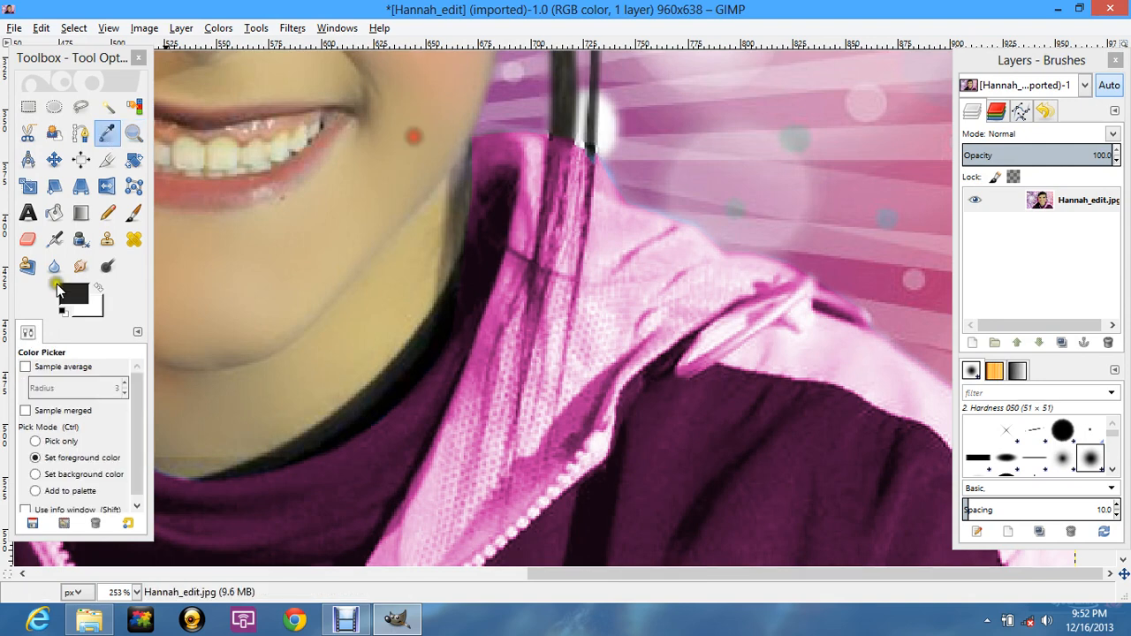
# Step: Switch to the Paintbrush and set its opacity to 50
pyautogui.click(134, 215)
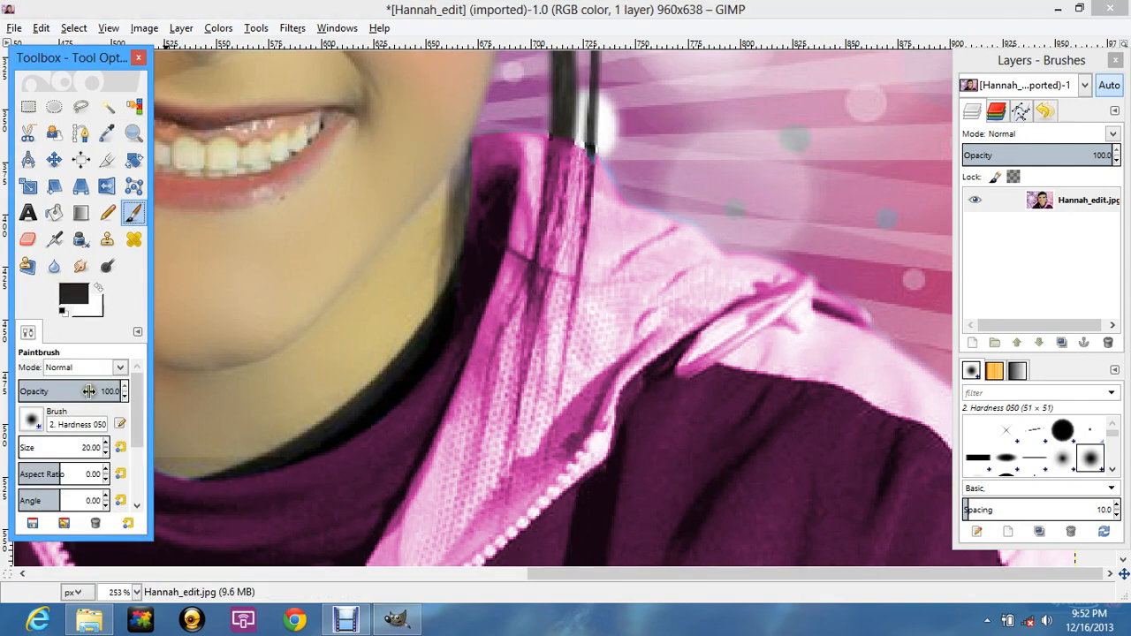
pyautogui.click(101, 392)
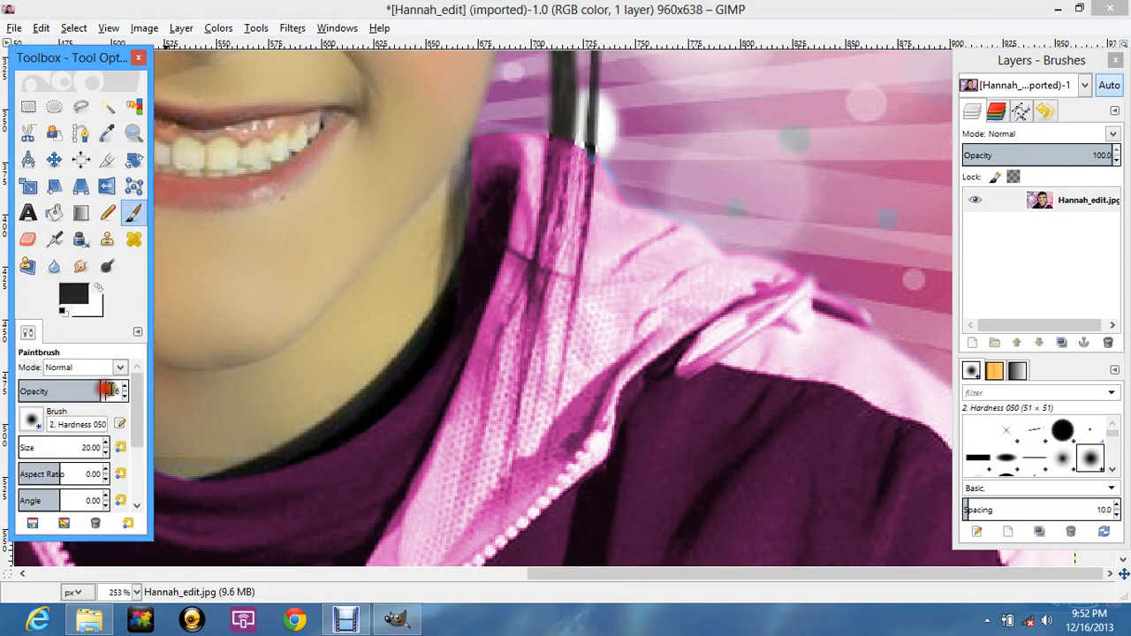
pyautogui.moveTo(111, 388); pyautogui.dragTo(96, 397)
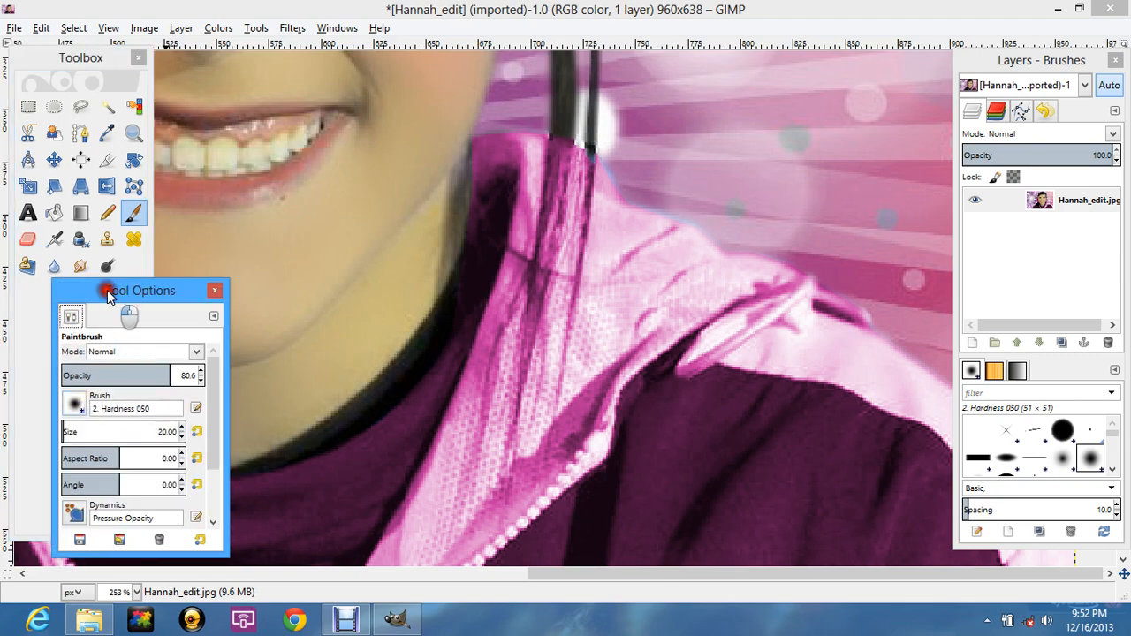
pyautogui.moveTo(107, 290); pyautogui.dragTo(101, 357)
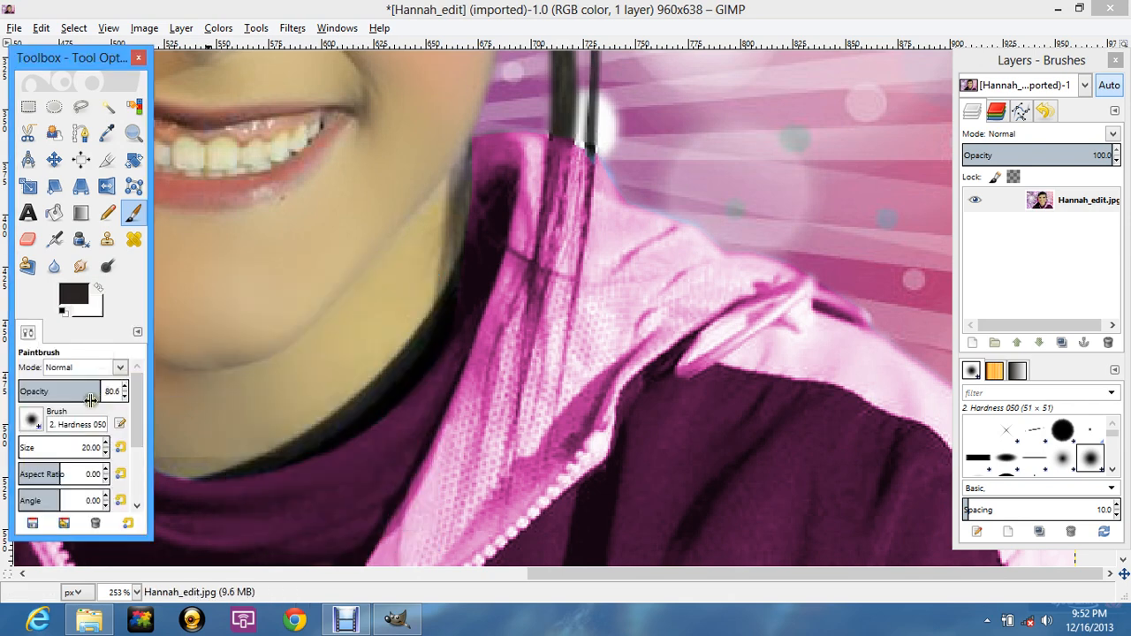
pyautogui.click(107, 392)
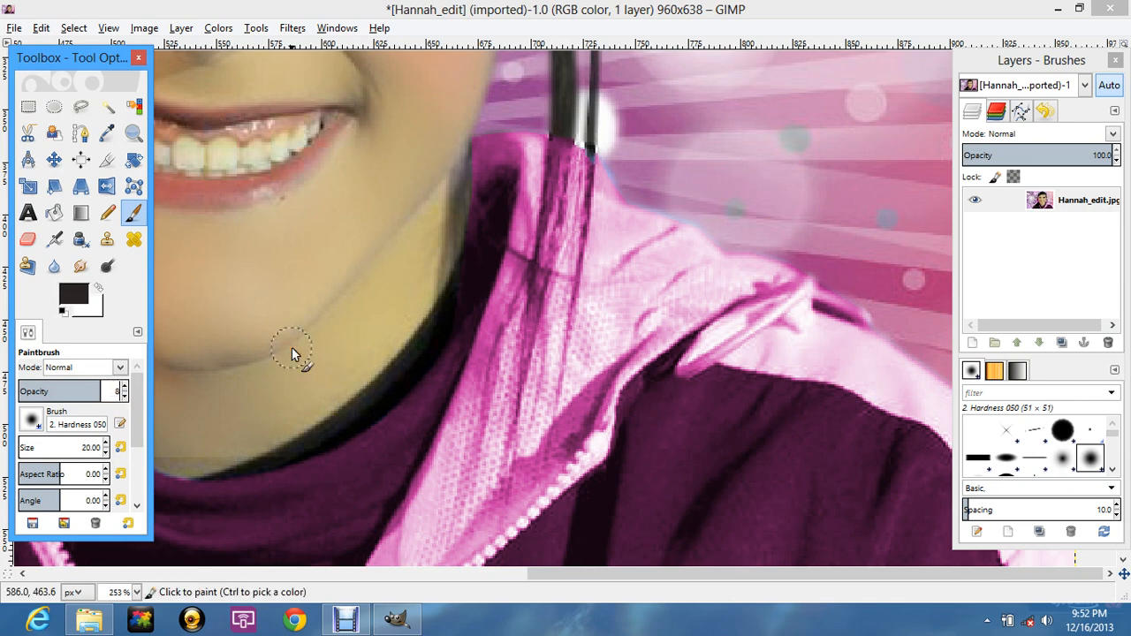
pyautogui.write('50')
pyautogui.press('Return')
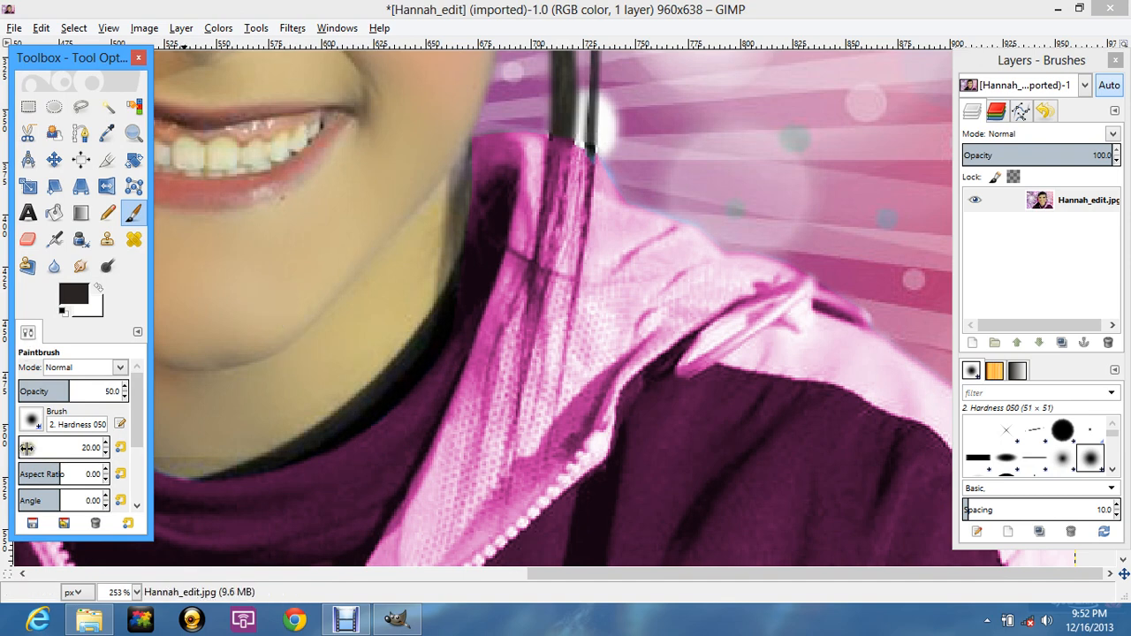
# Step: Reduce the Paintbrush size to 5
pyautogui.click(104, 453)
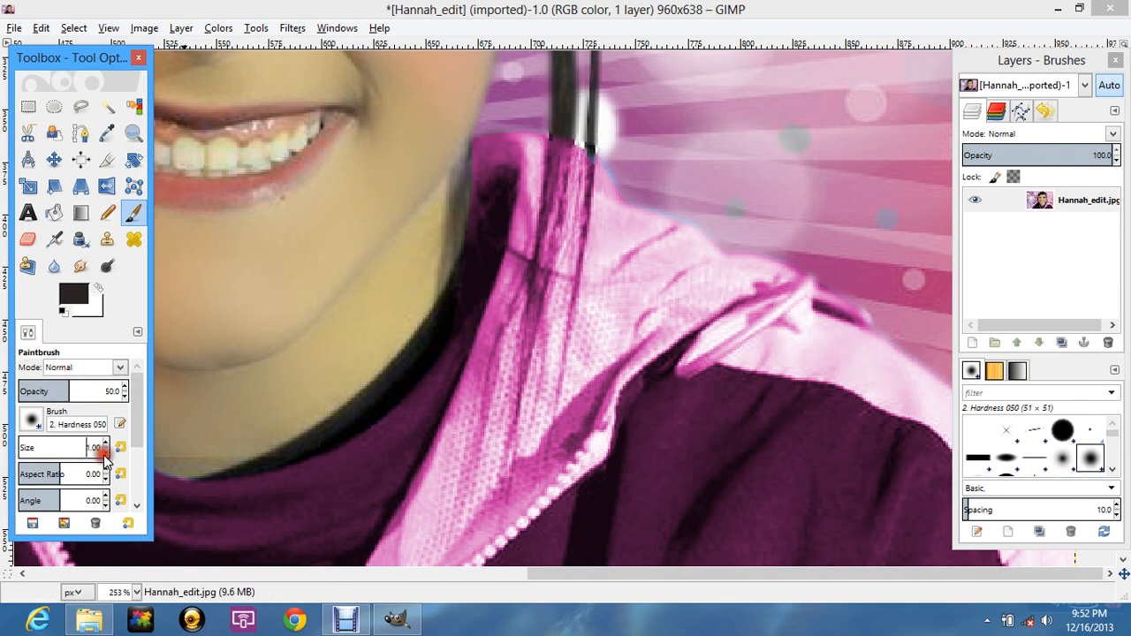
pyautogui.click(105, 444)
pyautogui.click(105, 451)
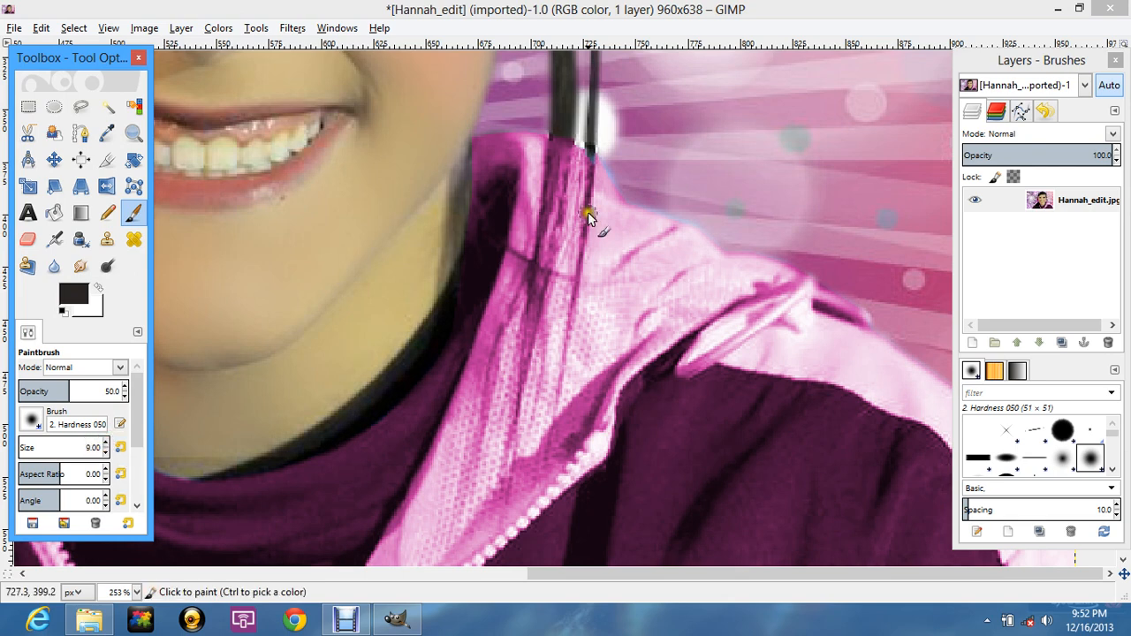
pyautogui.click(105, 452)
pyautogui.click(105, 451)
pyautogui.click(105, 451)
pyautogui.click(106, 452)
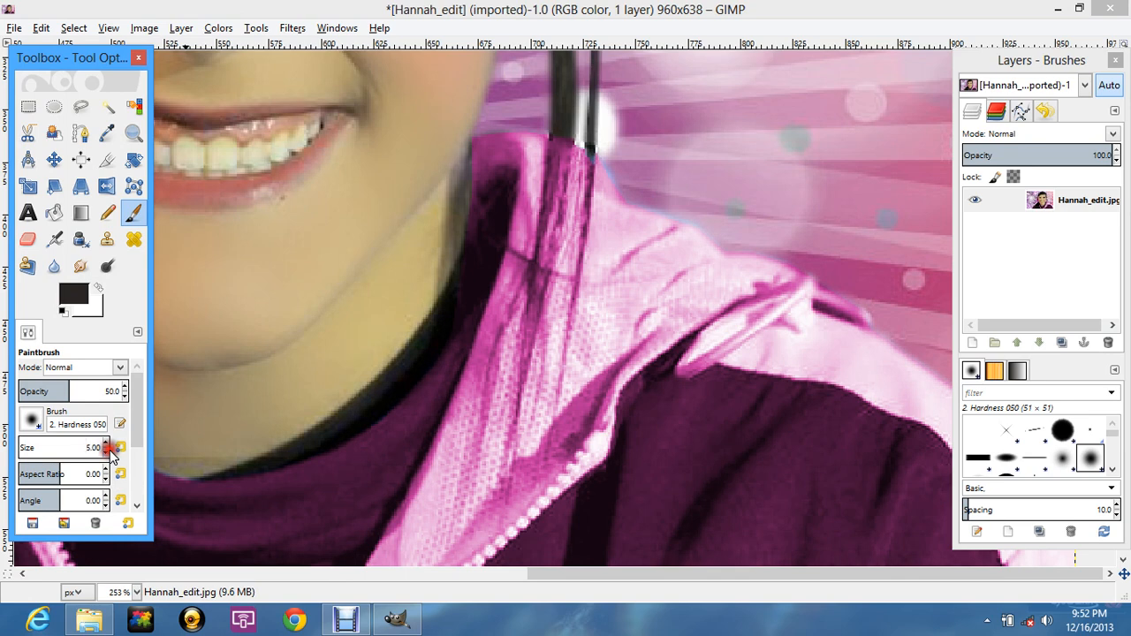
# Step: Paint the pink-tinted hair strands over the collar with the dark hair colour, undoing the stray stroke on the collar fabric
pyautogui.moveTo(561, 135)
pyautogui.mouseDown()
pyautogui.moveTo(530, 261)
pyautogui.moveTo(532, 301)
pyautogui.moveTo(552, 239)
pyautogui.moveTo(544, 263)
pyautogui.moveTo(595, 173)
pyautogui.moveTo(584, 294)
pyautogui.moveTo(562, 359)
pyautogui.mouseUp()
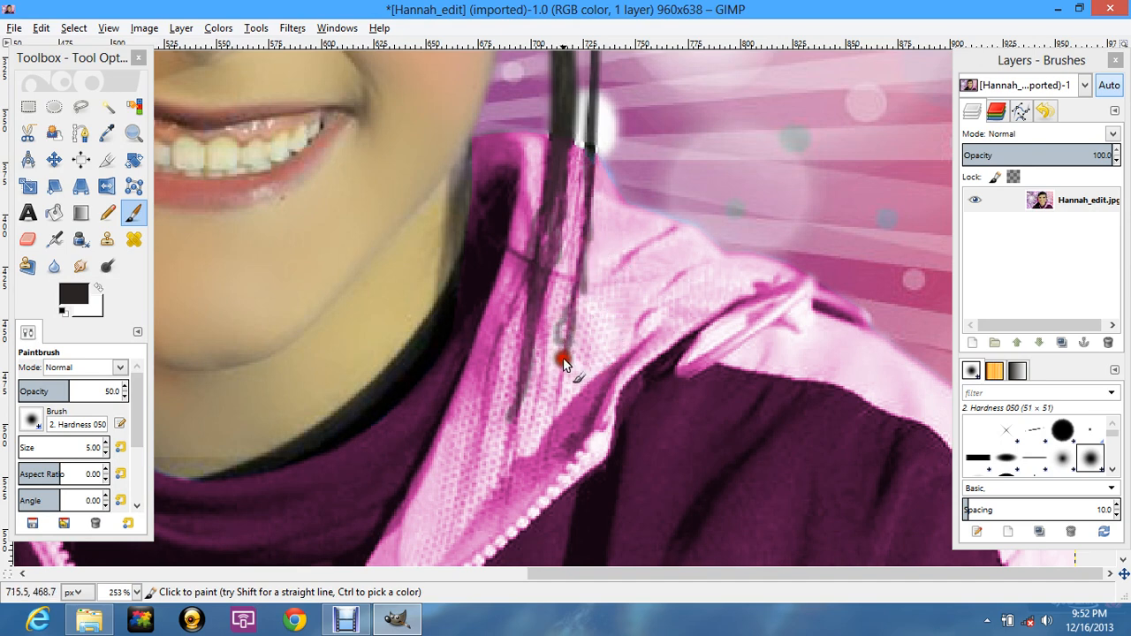
pyautogui.hotkey('ctrl', 'z')
pyautogui.click(577, 281)
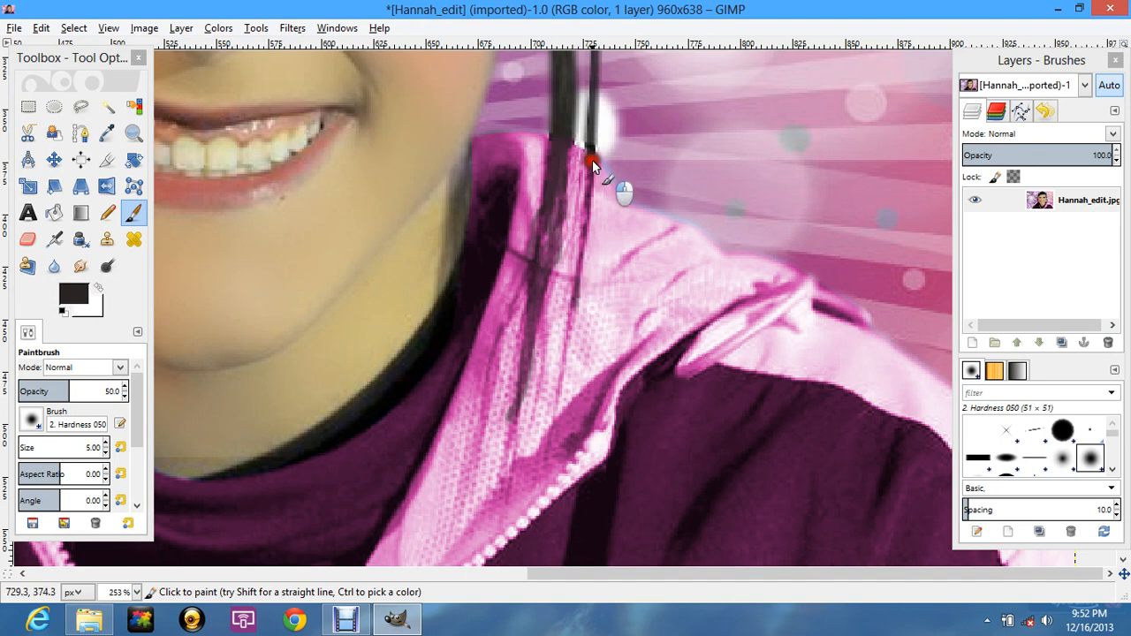
pyautogui.moveTo(588, 161); pyautogui.dragTo(583, 241)
pyautogui.moveTo(557, 154); pyautogui.dragTo(540, 238)
pyautogui.moveTo(558, 155)
pyautogui.mouseDown()
pyautogui.moveTo(562, 178)
pyautogui.moveTo(526, 268)
pyautogui.moveTo(550, 211)
pyautogui.moveTo(537, 295)
pyautogui.moveTo(550, 271)
pyautogui.moveTo(512, 409)
pyautogui.moveTo(549, 244)
pyautogui.mouseUp()
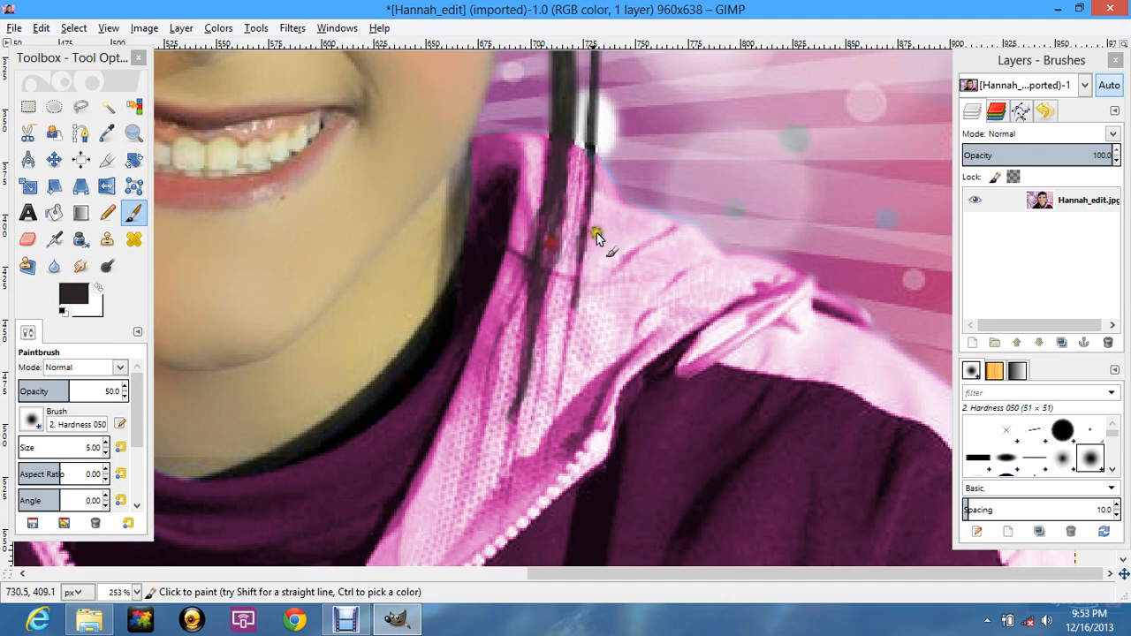
# Step: Extend and thicken the dark hair strands down over the collar's mesh fabric with further brush strokes, undoing the misplaced one
pyautogui.moveTo(576, 293); pyautogui.dragTo(583, 191)
pyautogui.keyDown('ctrl'); pyautogui.click(576, 235); pyautogui.keyUp('ctrl')
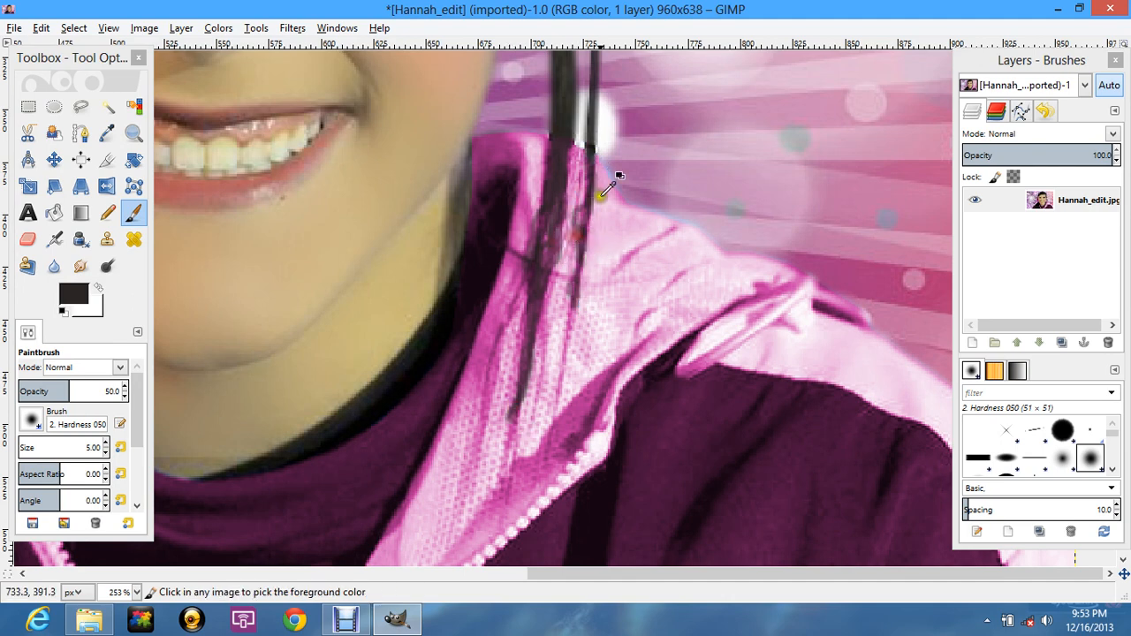
pyautogui.hotkey('ctrl', 'z')
pyautogui.moveTo(583, 238)
pyautogui.mouseDown()
pyautogui.moveTo(588, 143)
pyautogui.moveTo(578, 260)
pyautogui.mouseUp()
pyautogui.moveTo(568, 307)
pyautogui.mouseDown()
pyautogui.moveTo(560, 398)
pyautogui.moveTo(543, 373)
pyautogui.moveTo(508, 446)
pyautogui.mouseUp()
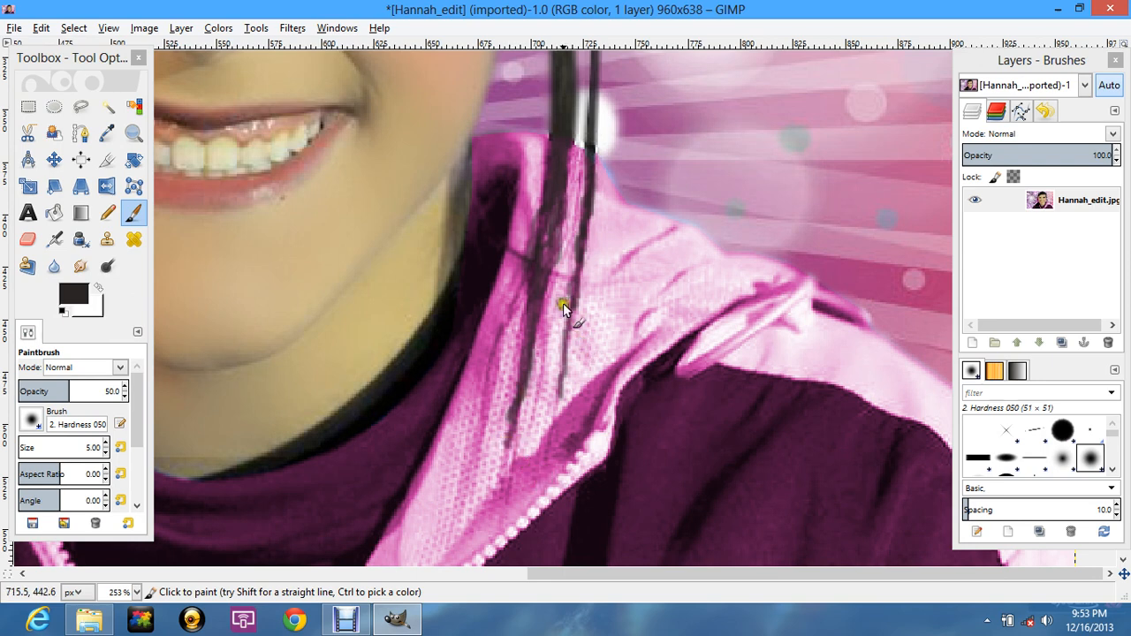
pyautogui.moveTo(540, 315)
pyautogui.mouseDown()
pyautogui.moveTo(535, 416)
pyautogui.moveTo(556, 271)
pyautogui.moveTo(547, 324)
pyautogui.mouseUp()
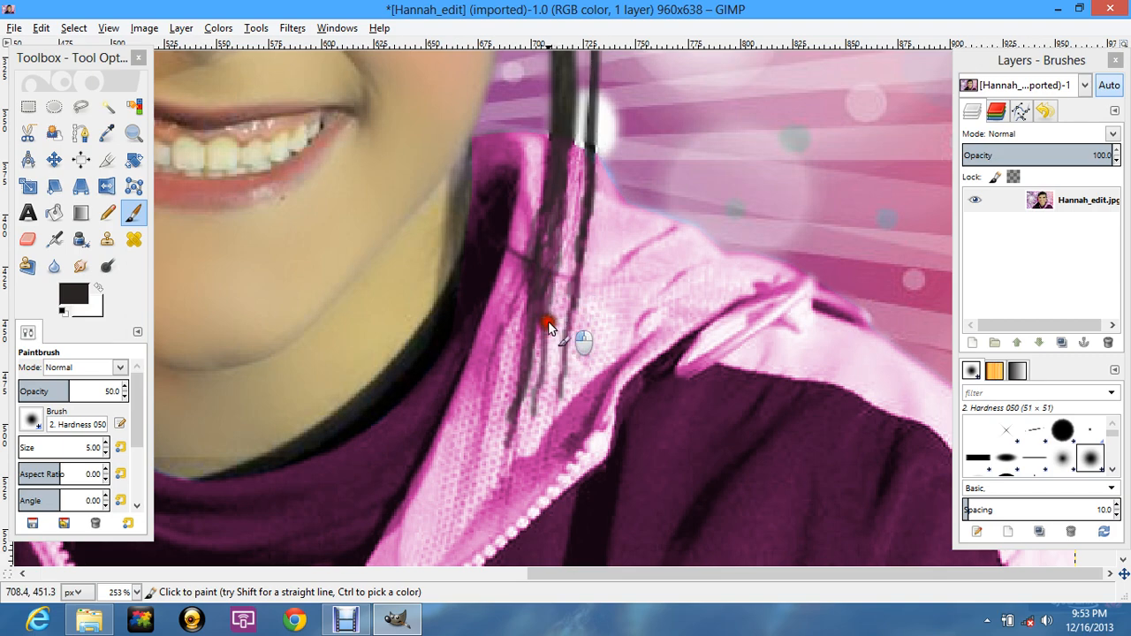
pyautogui.moveTo(548, 324); pyautogui.dragTo(530, 269)
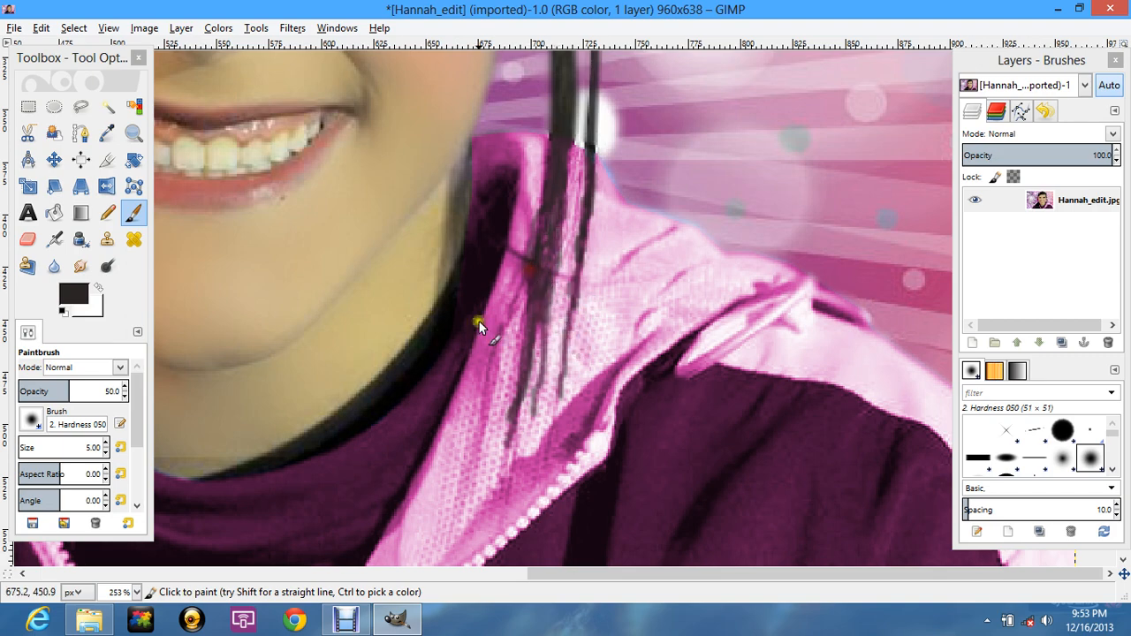
# Step: Paint the hair strands crossing the pink bow beside the ear in the dark hair colour, undoing the last two strokes
pyautogui.scroll(5, 549, 234)
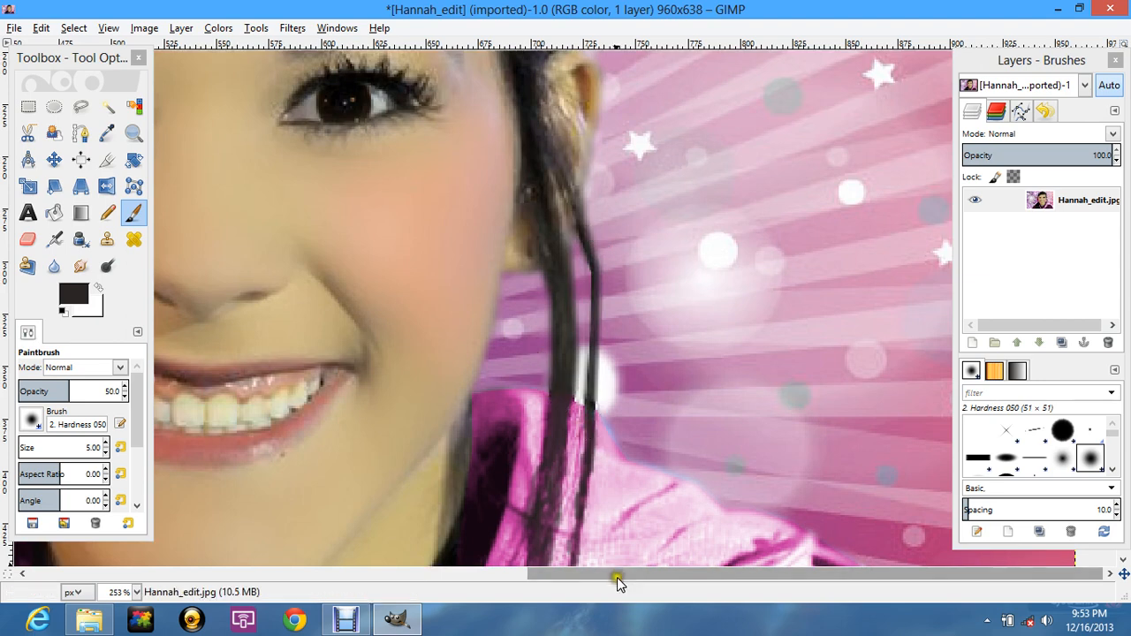
pyautogui.moveTo(616, 577); pyautogui.dragTo(238, 577)
pyautogui.scroll(2, 433, 317)
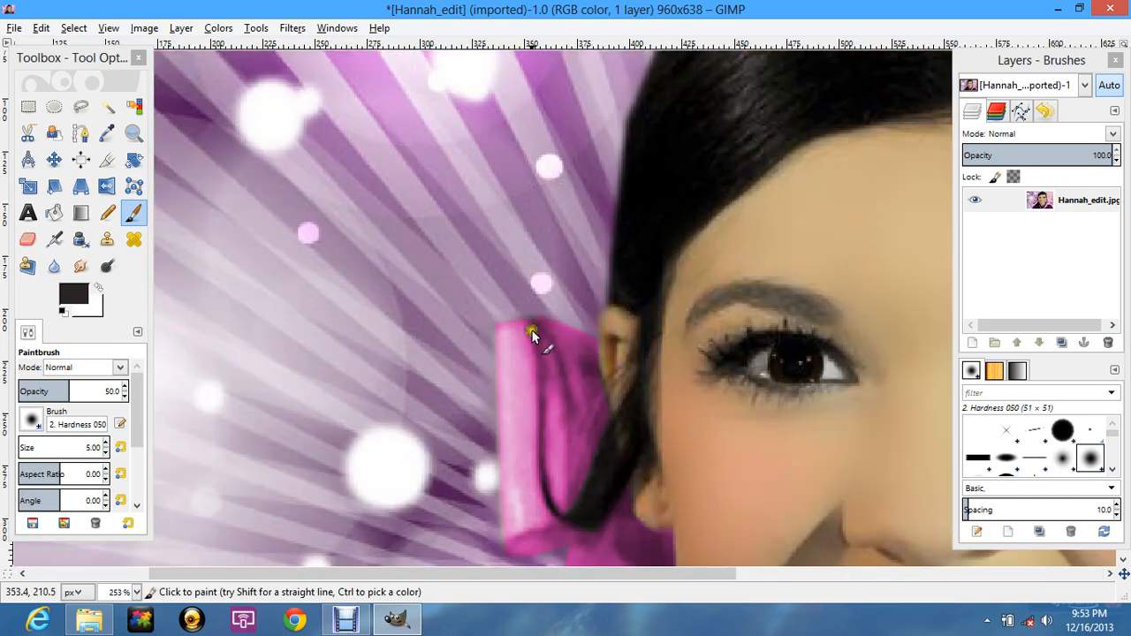
pyautogui.moveTo(532, 331); pyautogui.dragTo(539, 466)
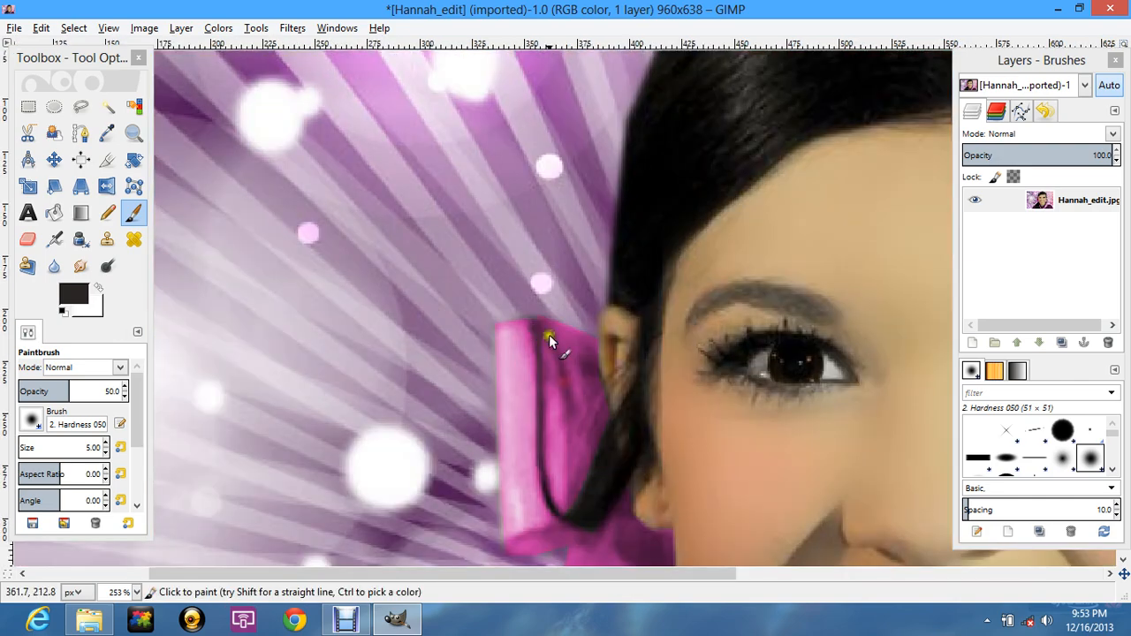
pyautogui.moveTo(549, 333)
pyautogui.mouseDown()
pyautogui.moveTo(592, 416)
pyautogui.moveTo(568, 411)
pyautogui.moveTo(617, 372)
pyautogui.moveTo(576, 443)
pyautogui.mouseUp()
pyautogui.moveTo(605, 413)
pyautogui.mouseDown()
pyautogui.moveTo(606, 480)
pyautogui.moveTo(589, 465)
pyautogui.moveTo(609, 479)
pyautogui.mouseUp()
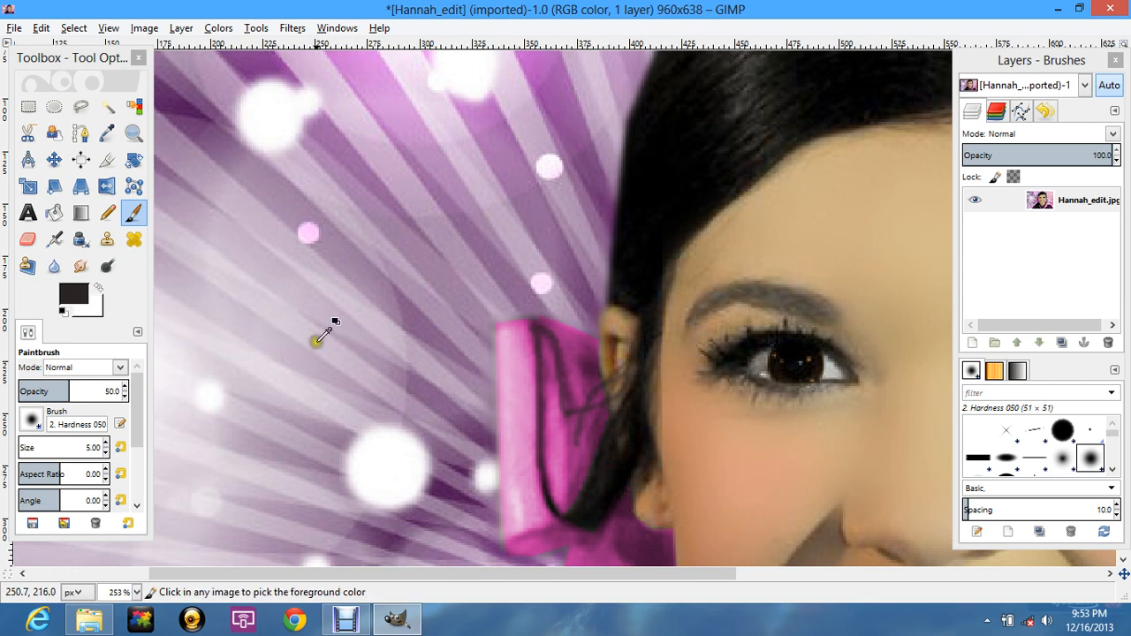
pyautogui.hotkey('ctrl', 'z')
pyautogui.hotkey('ctrl', 'z')
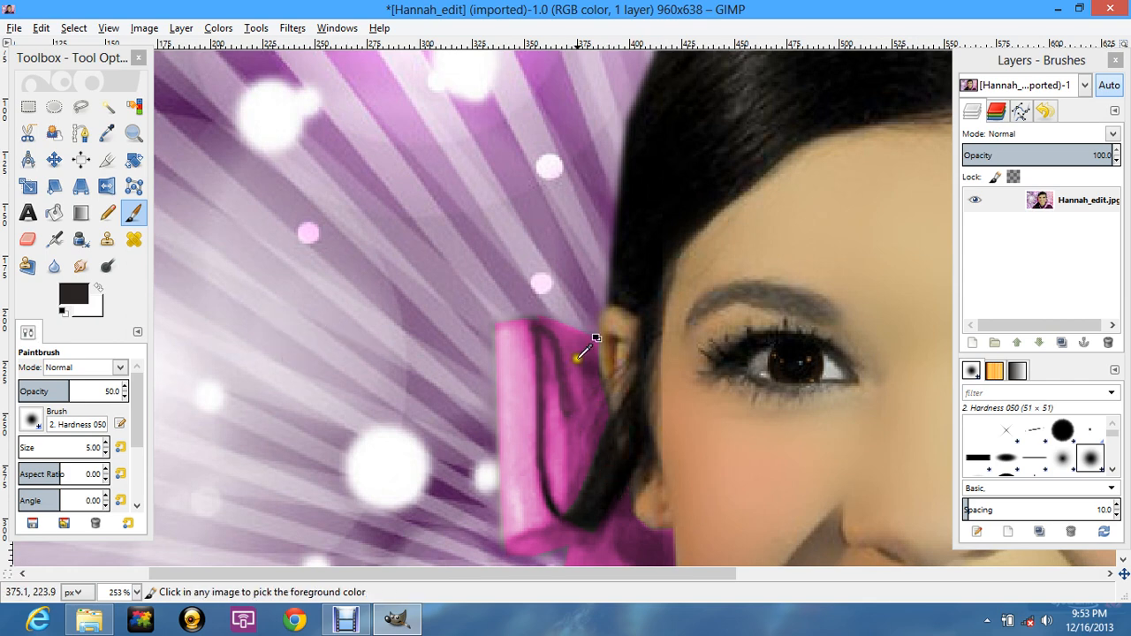
# Step: Undo the last paintbrush stroke on the dark hair strand over the pink bow
pyautogui.hotkey('ctrl', 'z')
pyautogui.click(140, 140)
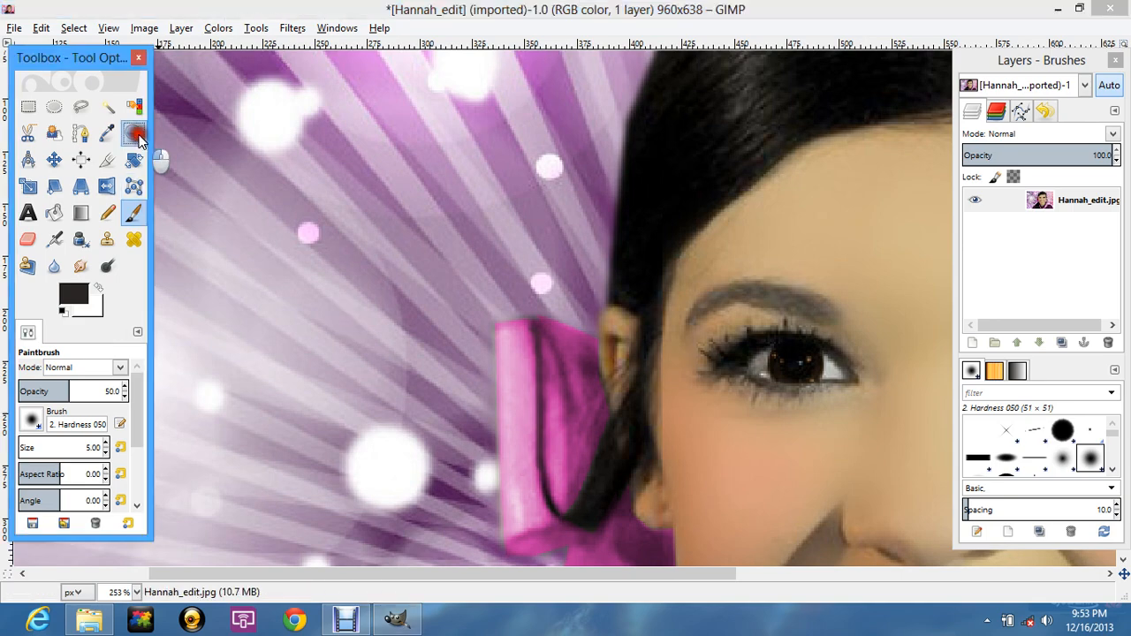
pyautogui.click(92, 413)
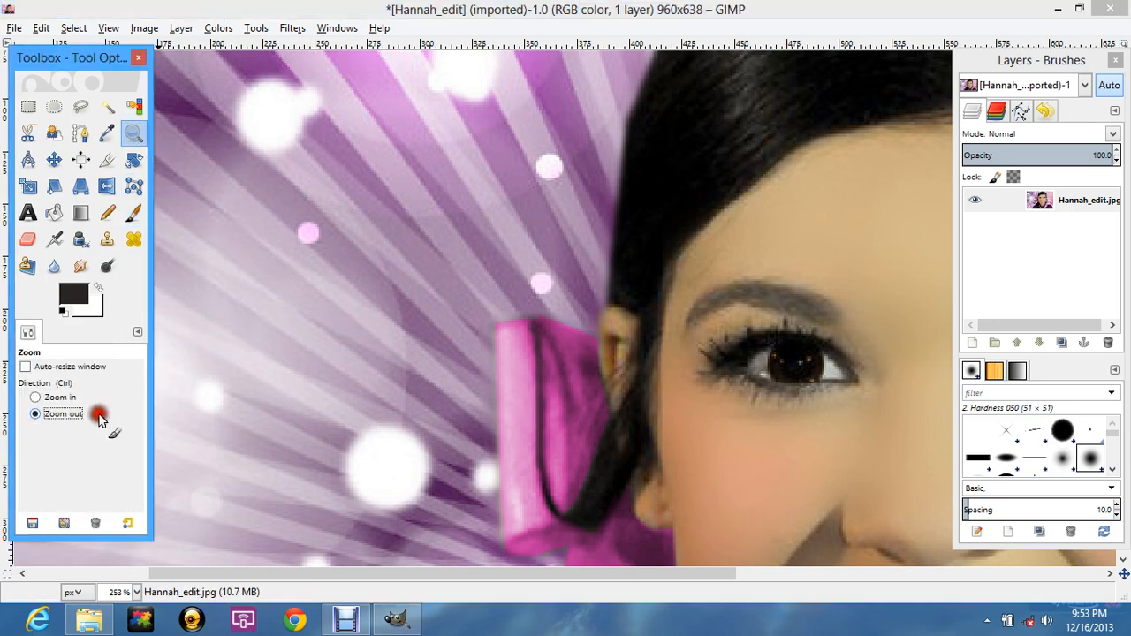
pyautogui.click(373, 409)
pyautogui.click(489, 442)
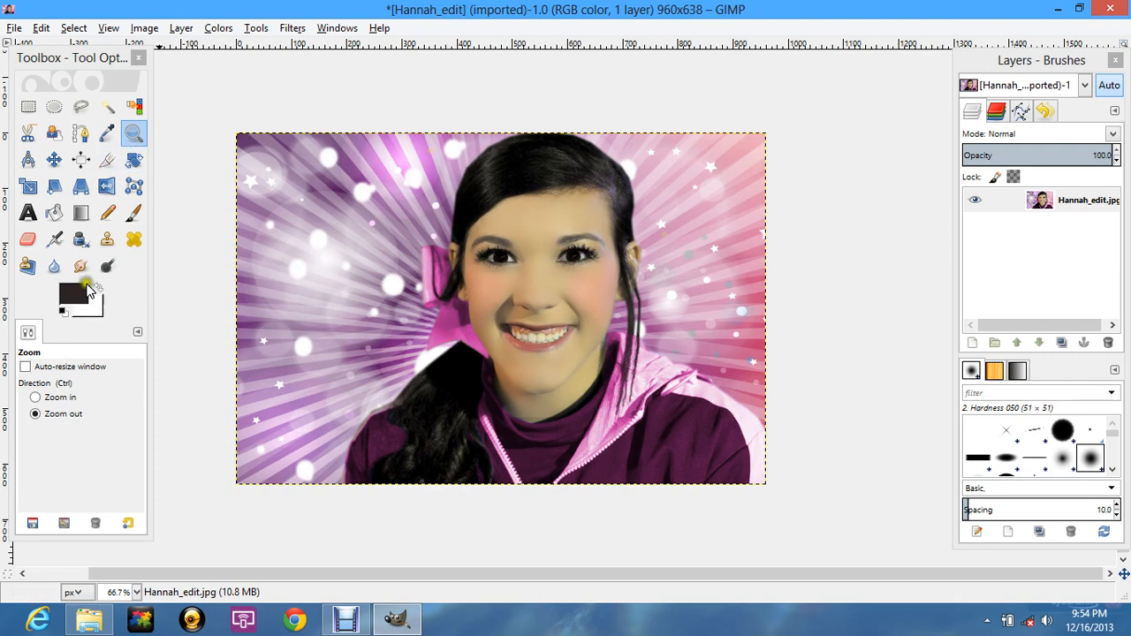
# Step: Select both irises with elliptical selections and subtract a small ellipse for the pupil from each
pyautogui.click(35, 397)
pyautogui.moveTo(454, 209); pyautogui.dragTo(650, 330)
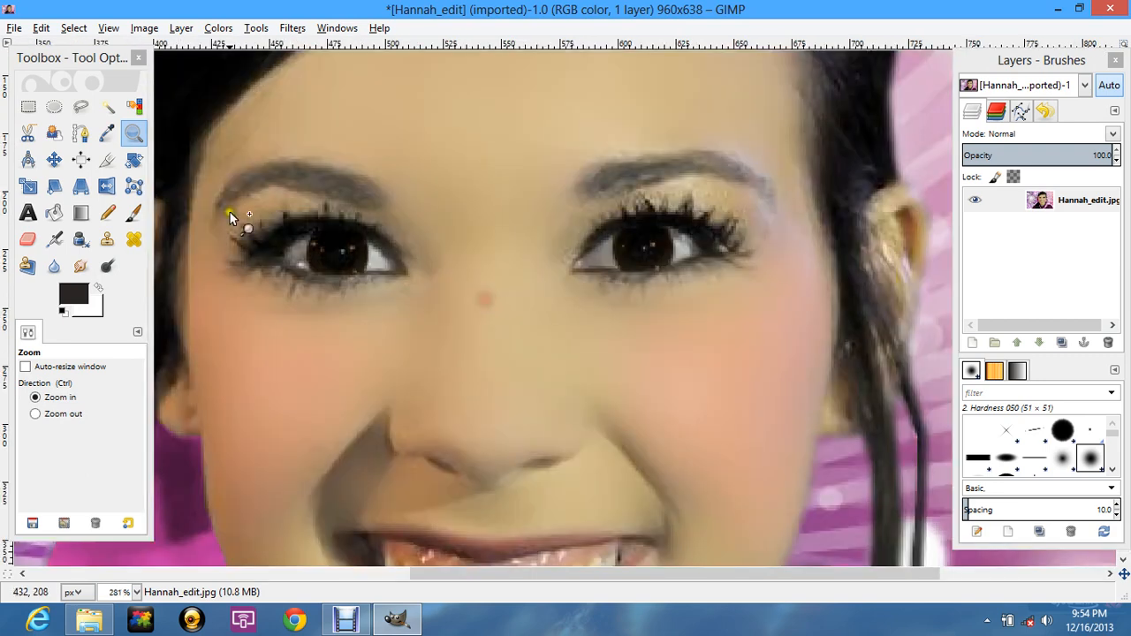
pyautogui.press('e')
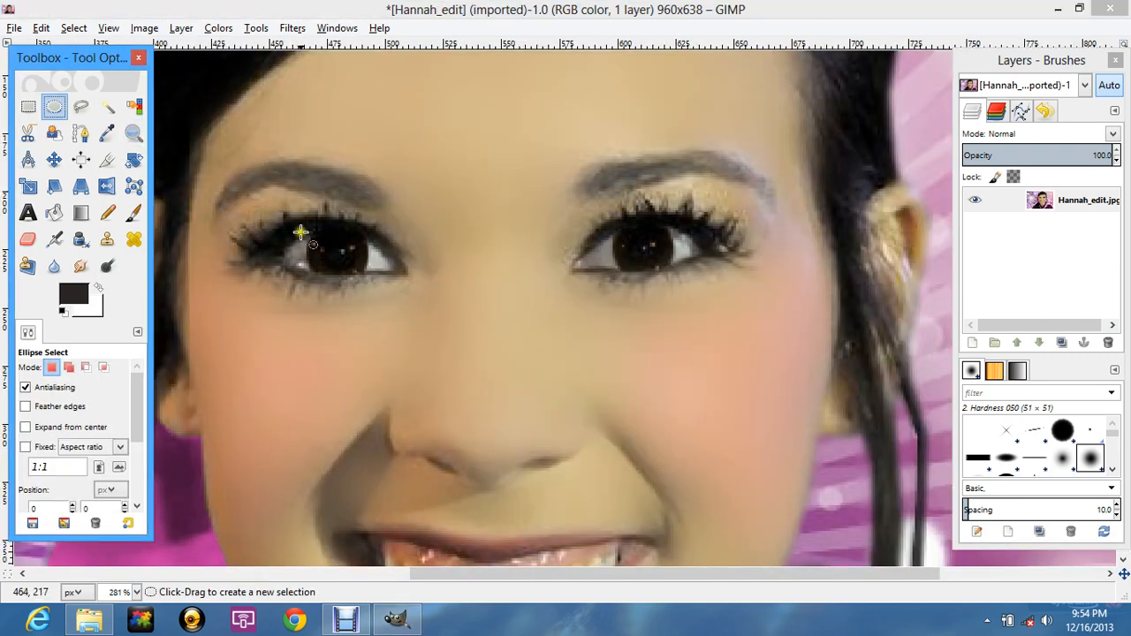
pyautogui.moveTo(305, 220); pyautogui.dragTo(370, 280)
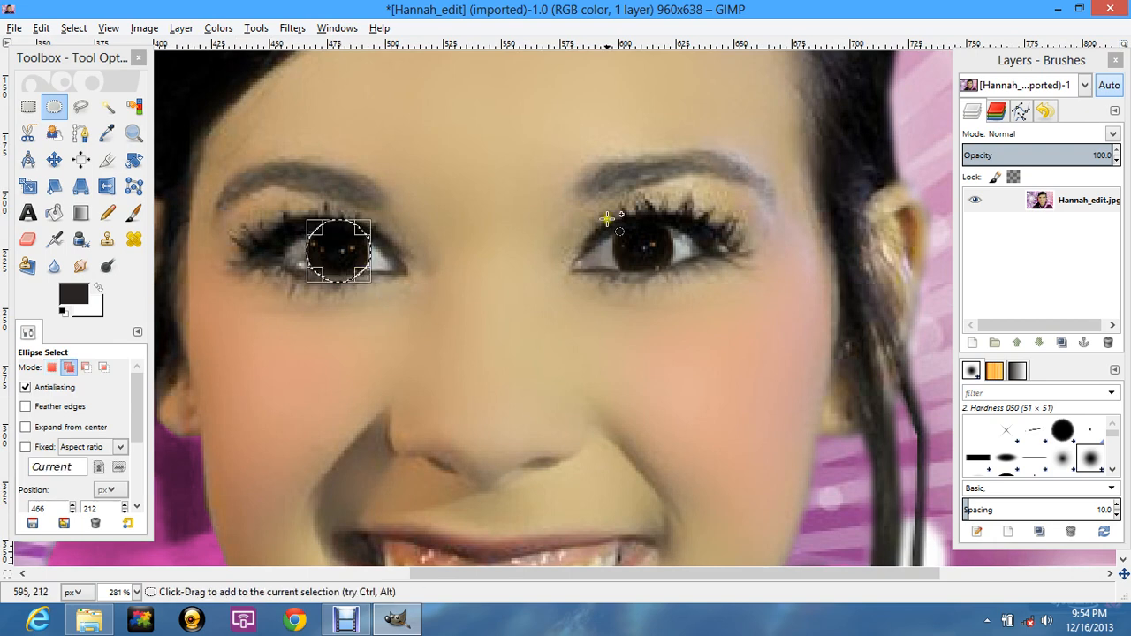
pyautogui.moveTo(606, 218); pyautogui.dragTo(653, 257)
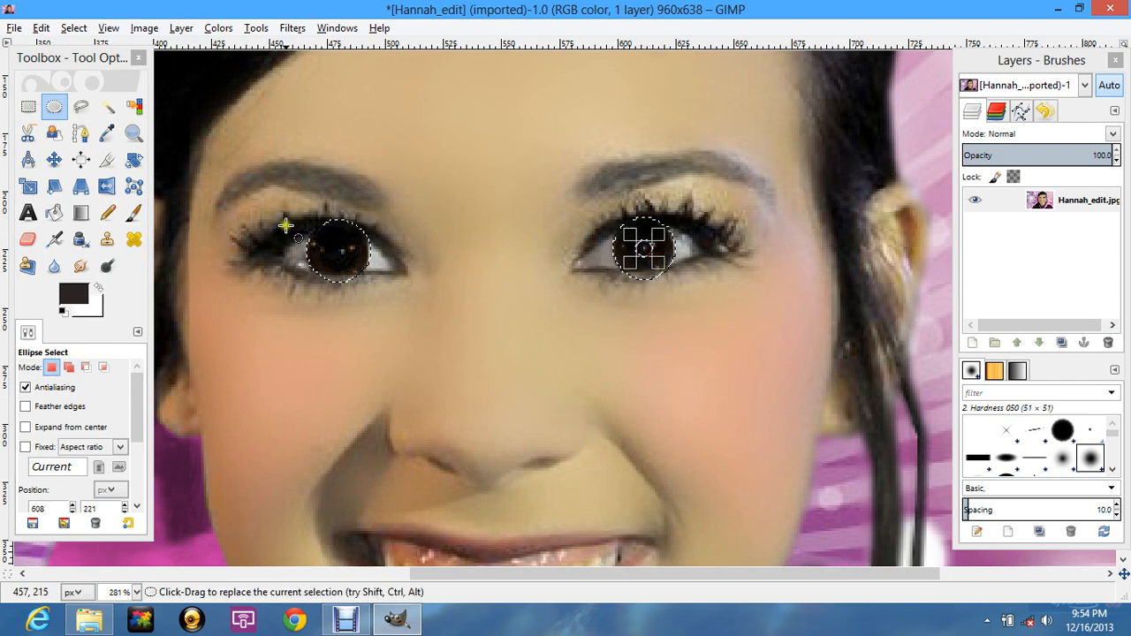
pyautogui.moveTo(334, 248); pyautogui.dragTo(350, 267)
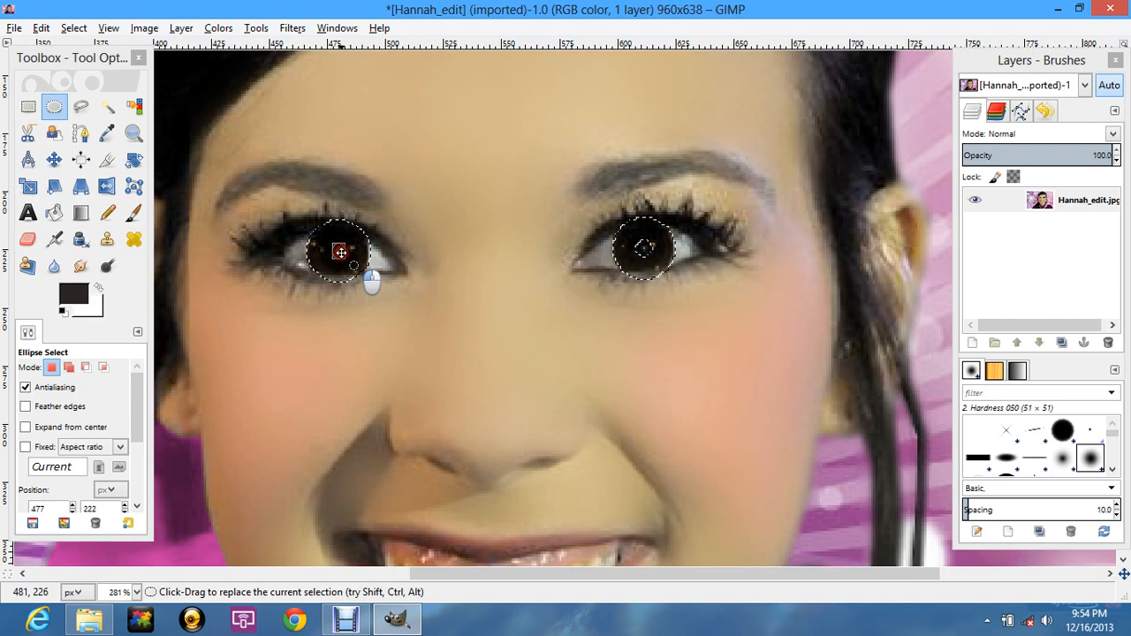
# Step: Subtract the part covered by the upper eyelid from the left iris selection with a Free Select outline
pyautogui.click(80, 105)
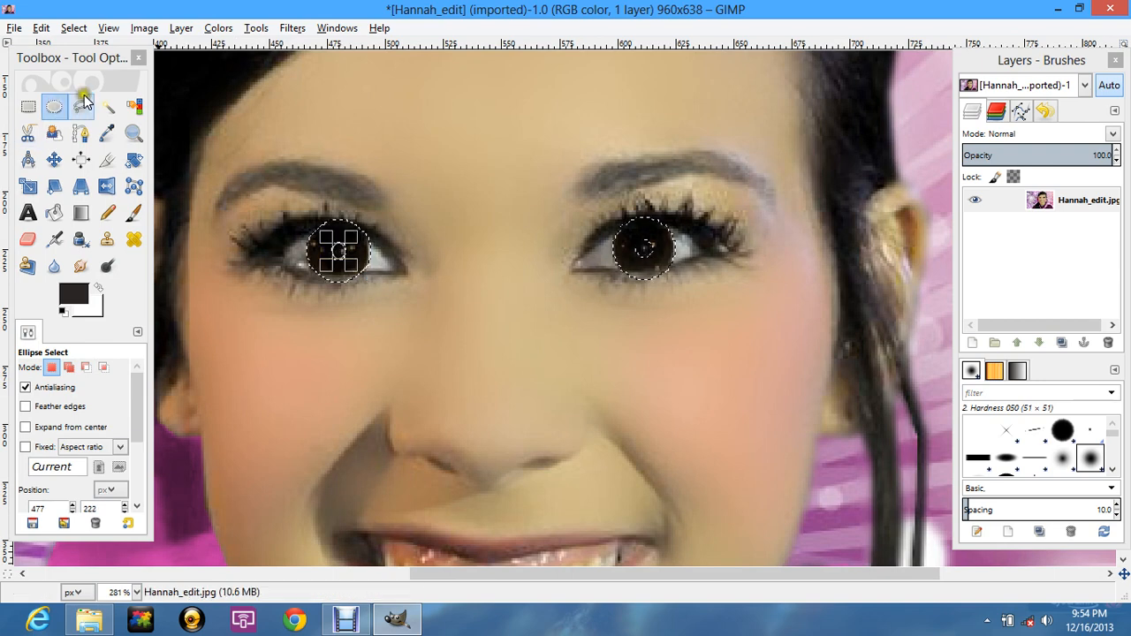
pyautogui.click(313, 235)
pyautogui.click(336, 230)
pyautogui.click(349, 231)
pyautogui.click(372, 240)
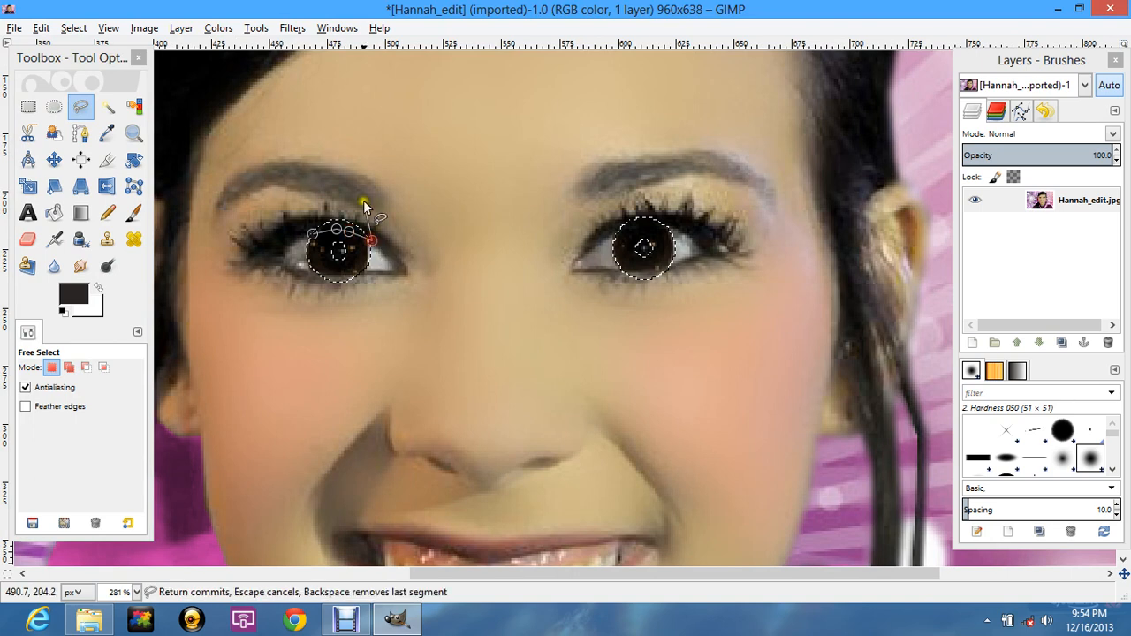
pyautogui.click(363, 200)
pyautogui.click(305, 195)
pyautogui.click(311, 234)
# Step: Subtract the part overlapping the lower eyelid from the left iris selection with a Free Select outline
pyautogui.press('ctrl')
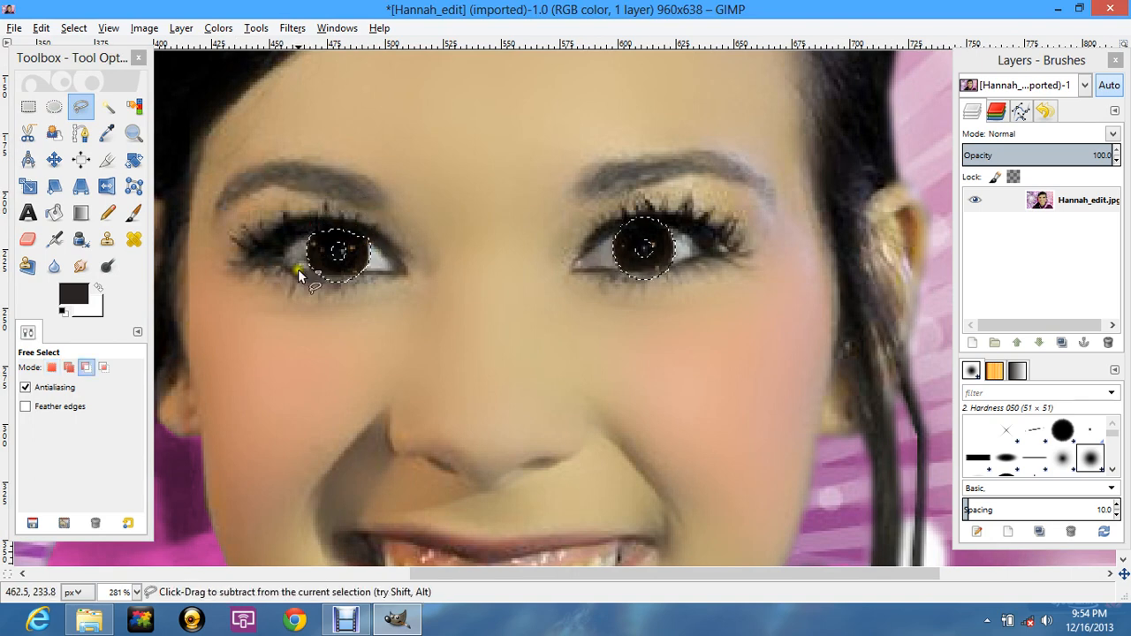
pyautogui.keyDown('ctrl'); pyautogui.click(297, 268); pyautogui.keyUp('ctrl')
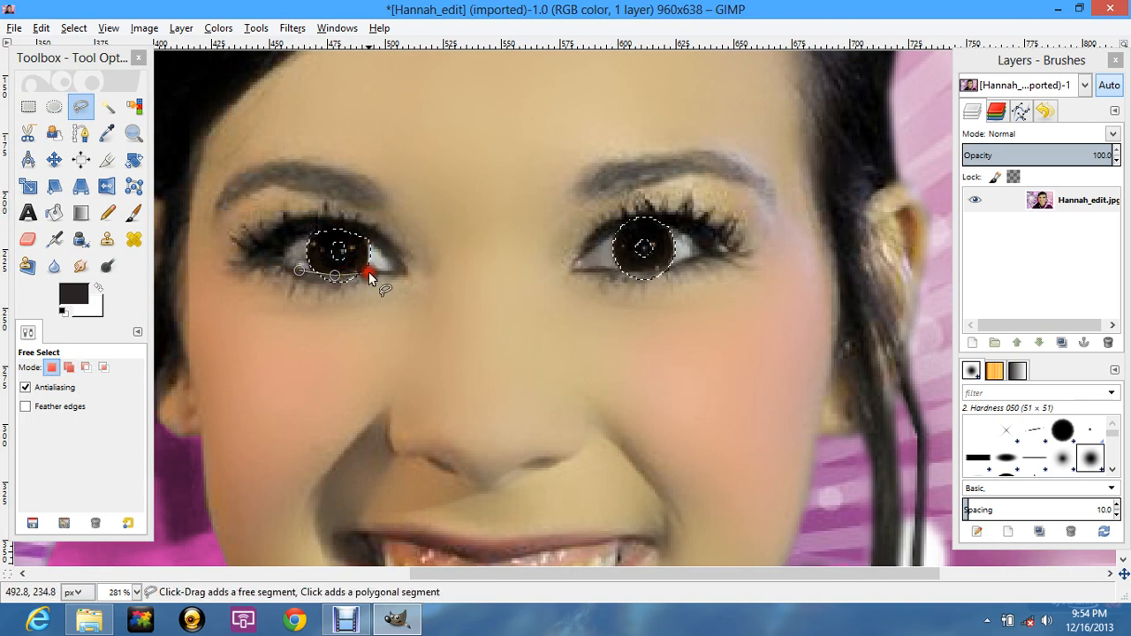
pyautogui.click(364, 299)
pyautogui.click(293, 299)
pyautogui.click(298, 271)
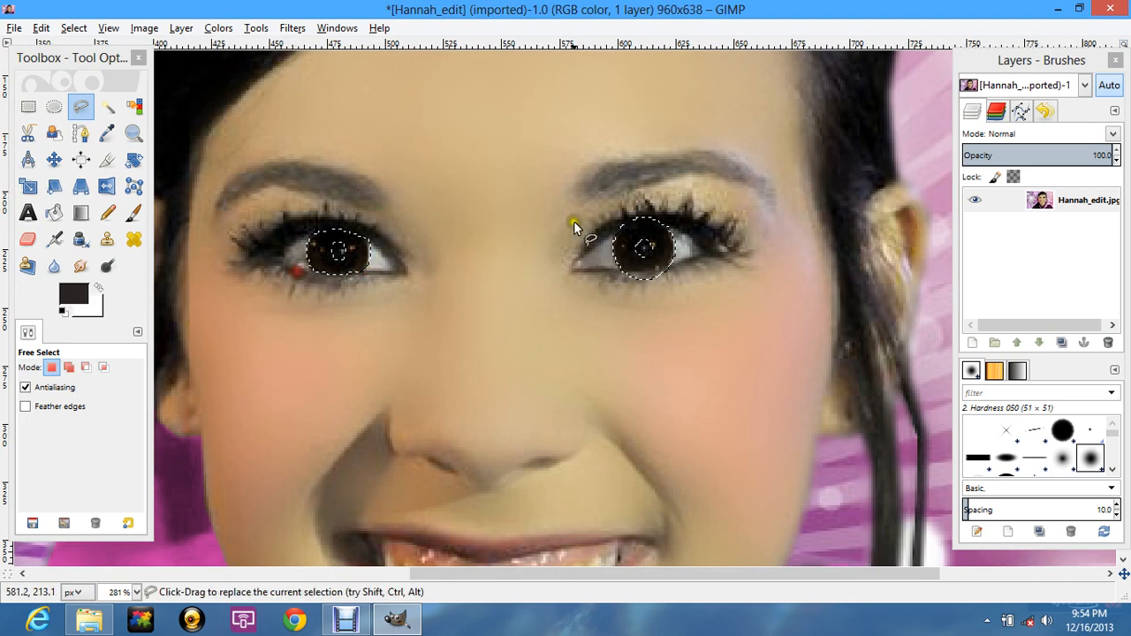
# Step: Trim the right iris selection along the upper and lower eyelids by subtracting Free Select outlines
pyautogui.keyDown('ctrl'); pyautogui.click(607, 232); pyautogui.keyUp('ctrl')
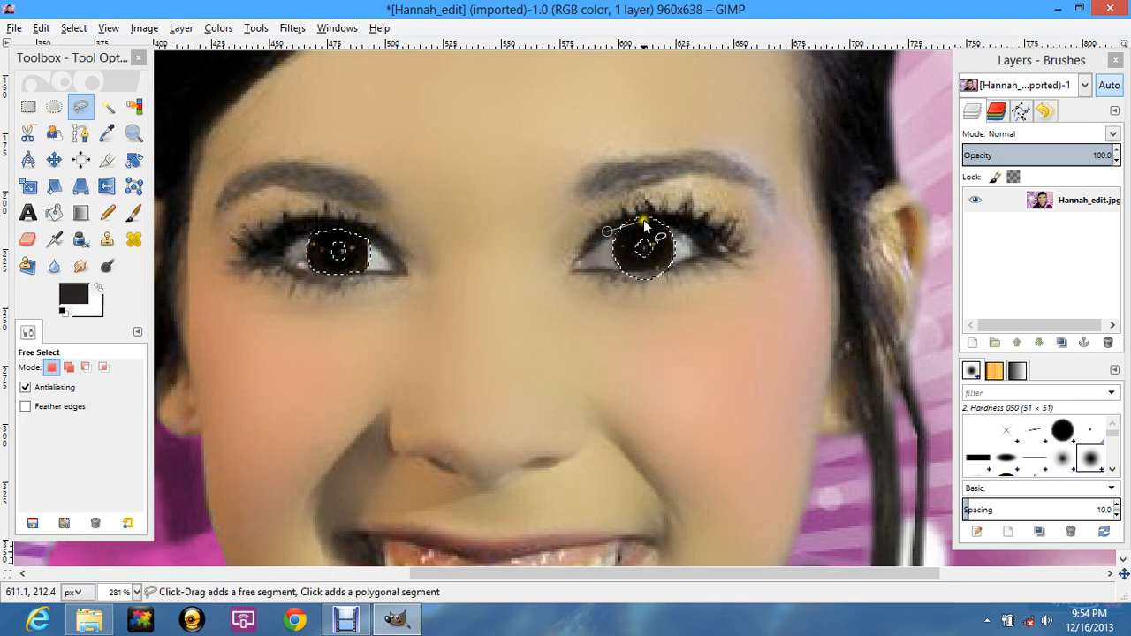
pyautogui.click(643, 223)
pyautogui.click(681, 226)
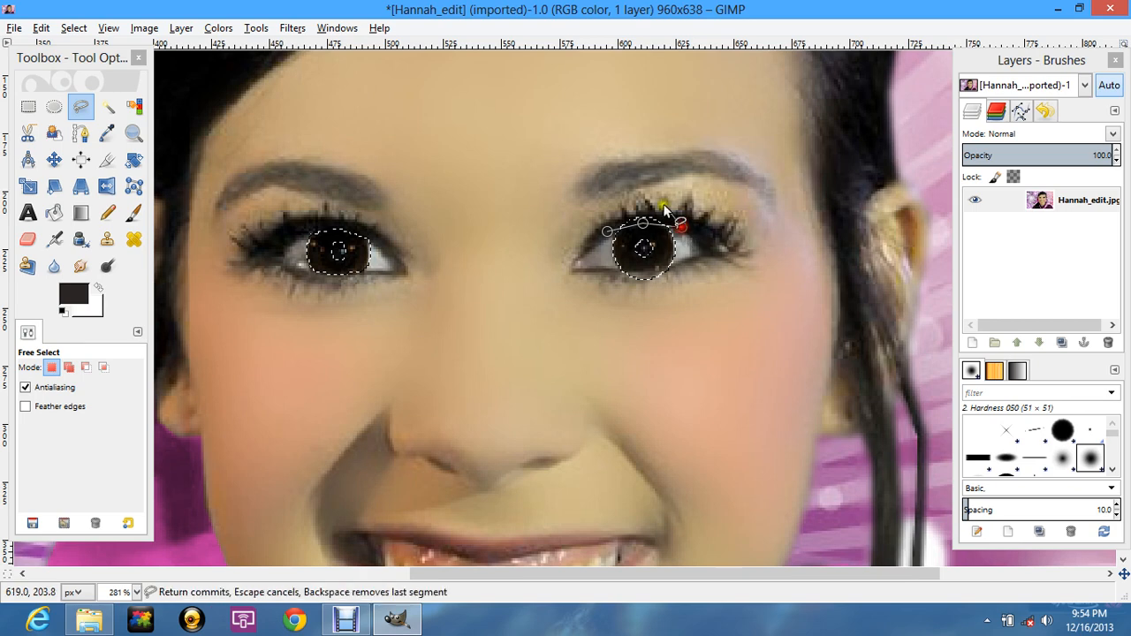
pyautogui.click(618, 189)
pyautogui.click(607, 232)
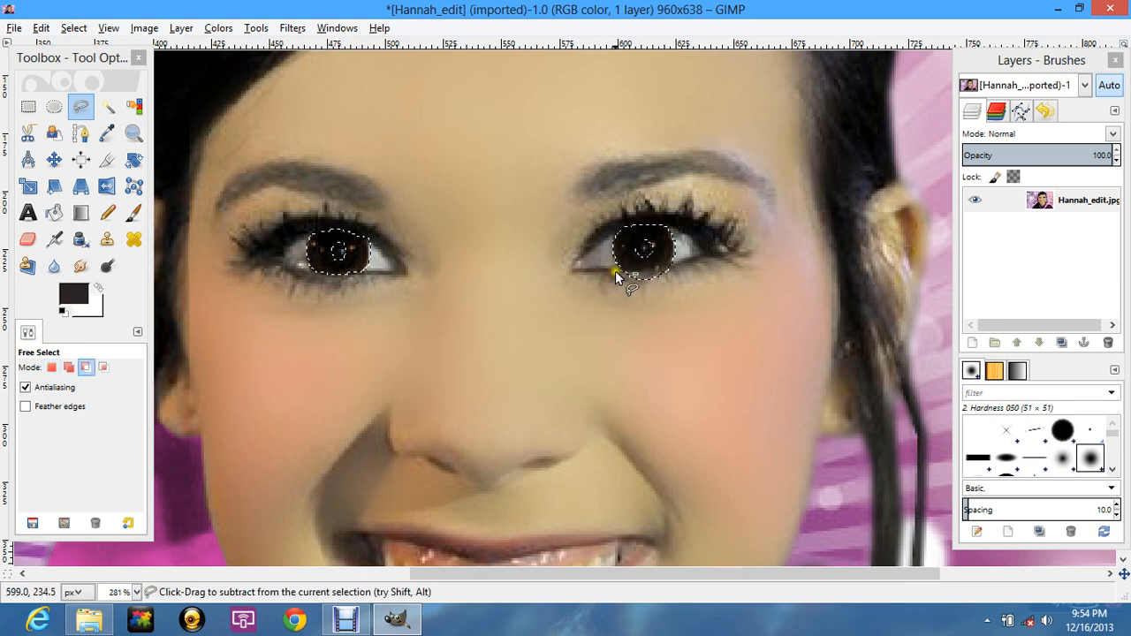
pyautogui.keyDown('ctrl'); pyautogui.click(613, 269); pyautogui.keyUp('ctrl')
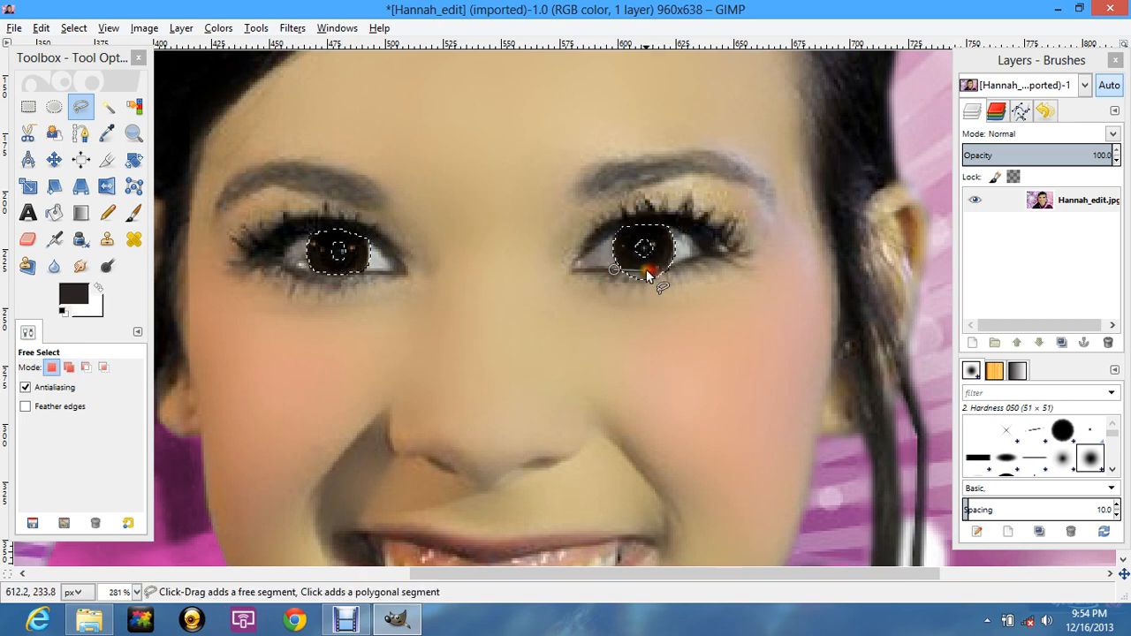
pyautogui.click(645, 270)
pyautogui.click(613, 269)
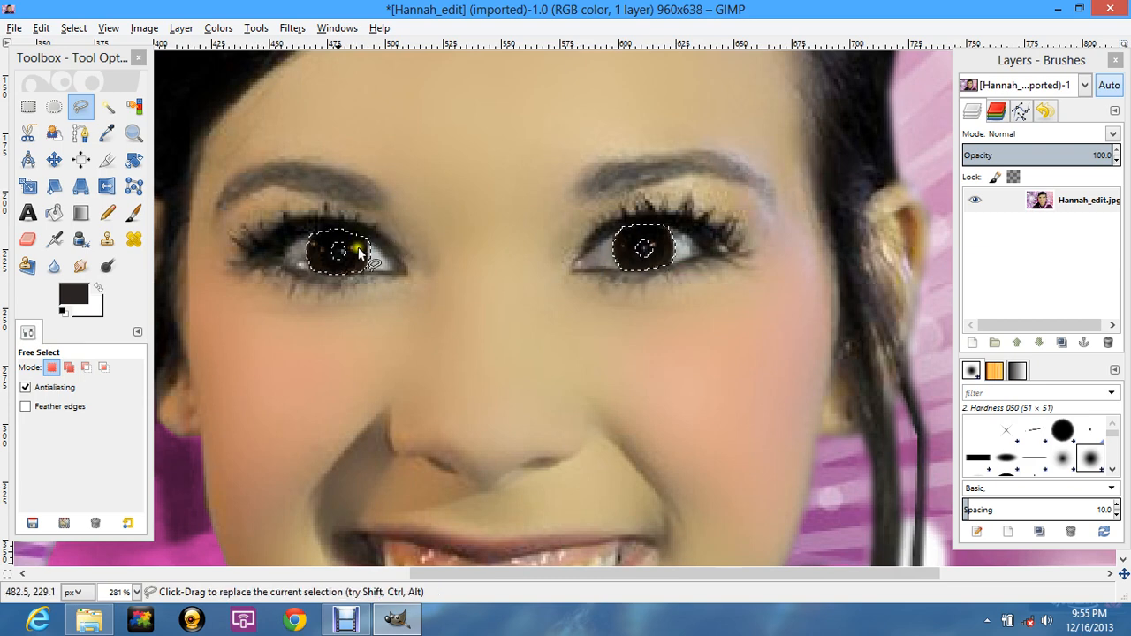
# Step: Add a slightly taller elliptical selection around the left iris and subtract its pupil
pyautogui.click(54, 107)
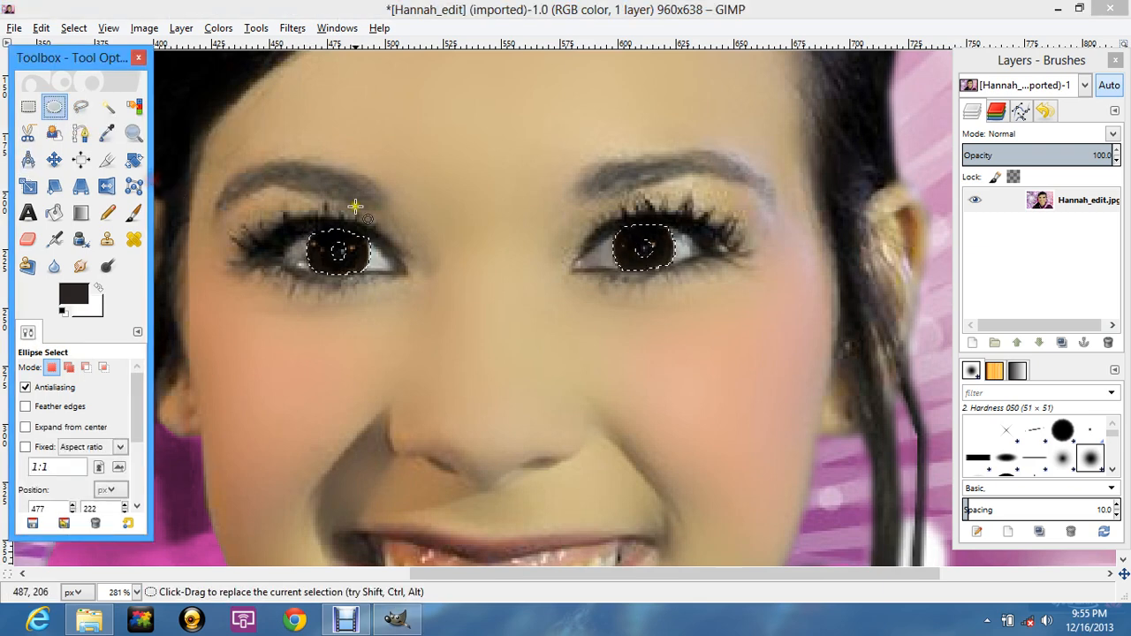
pyautogui.moveTo(298, 214); pyautogui.dragTo(314, 280)
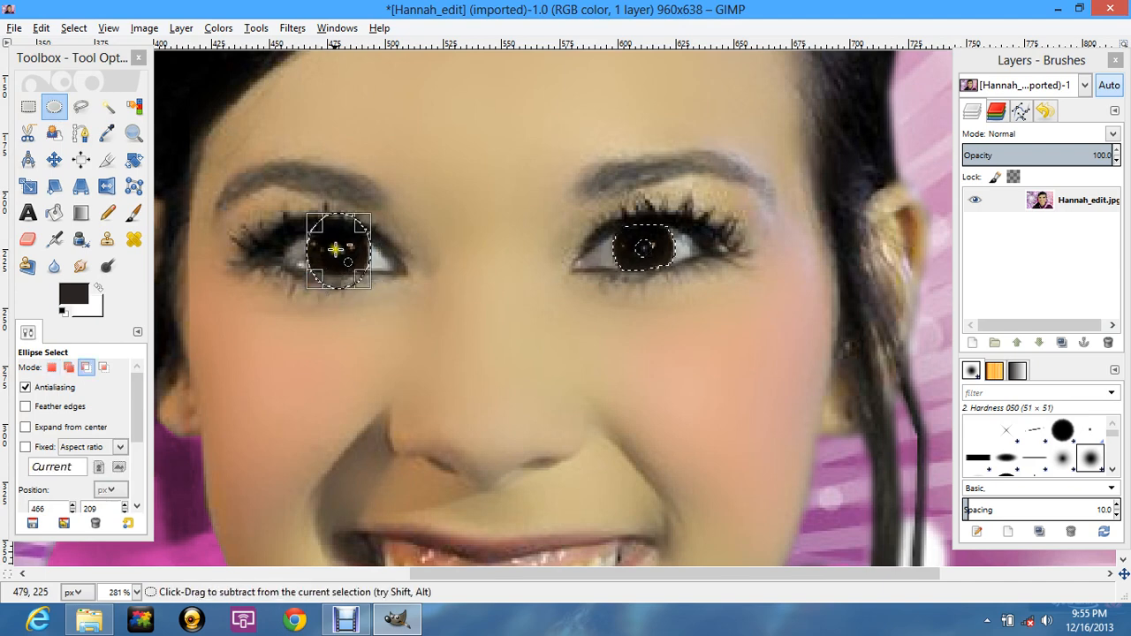
pyautogui.moveTo(332, 242); pyautogui.dragTo(350, 260)
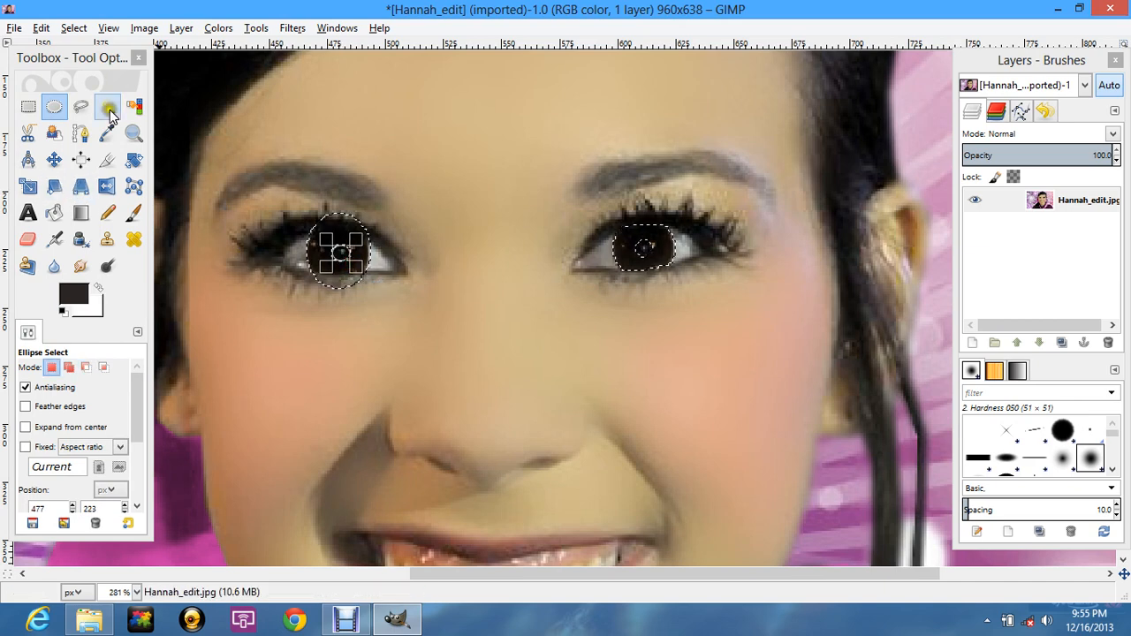
# Step: Subtract the area above the upper eyelid edge from the new left iris selection using Free Select
pyautogui.click(80, 106)
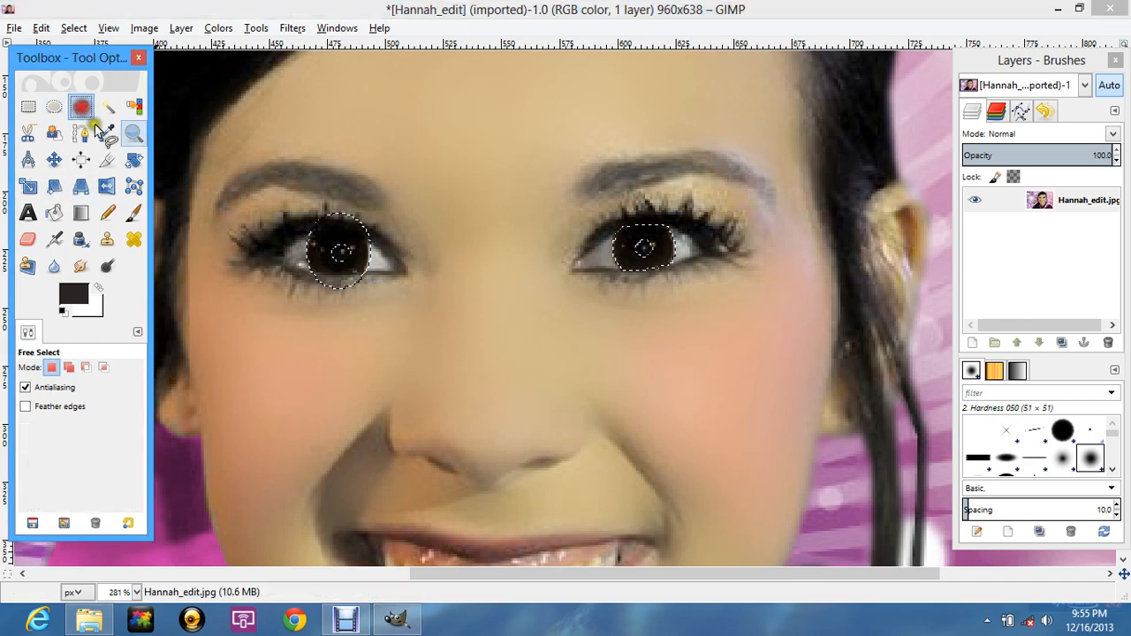
pyautogui.keyDown('ctrl'); pyautogui.click(305, 235); pyautogui.keyUp('ctrl')
pyautogui.keyDown('ctrl'); pyautogui.click(340, 228); pyautogui.keyUp('ctrl')
pyautogui.keyDown('ctrl'); pyautogui.click(353, 231); pyautogui.keyUp('ctrl')
pyautogui.keyDown('ctrl'); pyautogui.click(371, 239); pyautogui.keyUp('ctrl')
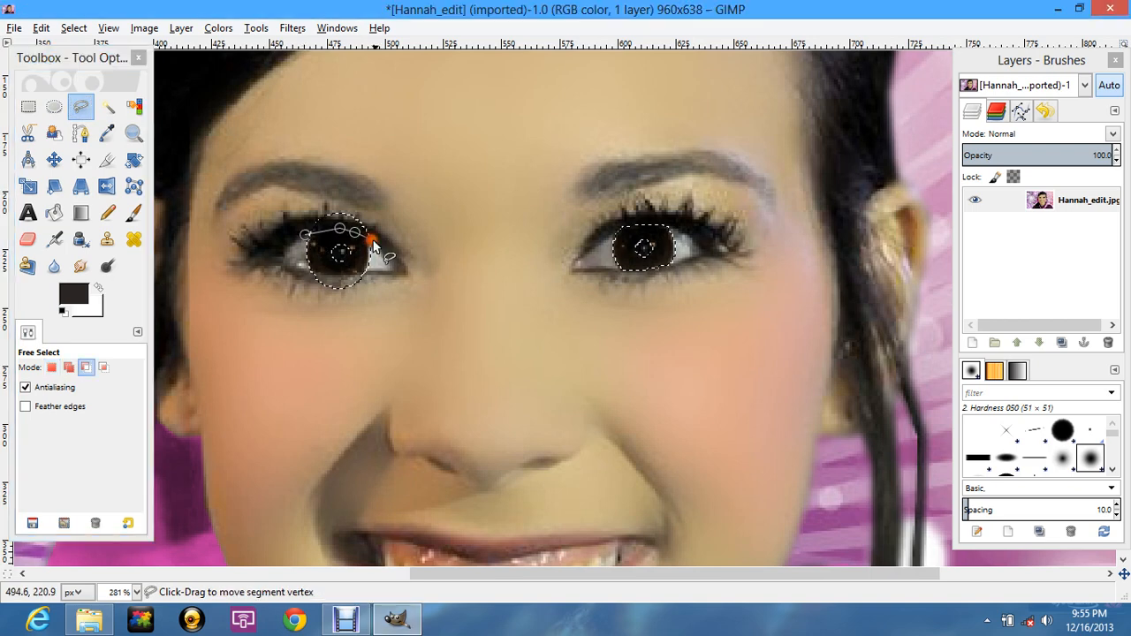
pyautogui.keyDown('ctrl'); pyautogui.click(379, 202); pyautogui.keyUp('ctrl')
pyautogui.keyDown('ctrl'); pyautogui.doubleClick(318, 190); pyautogui.keyUp('ctrl')
# Step: Subtract the area below the lower eyelid edge from the left iris selection using Free Select
pyautogui.keyDown('ctrl'); pyautogui.click(301, 271); pyautogui.keyUp('ctrl')
pyautogui.keyDown('ctrl'); pyautogui.click(327, 274); pyautogui.keyUp('ctrl')
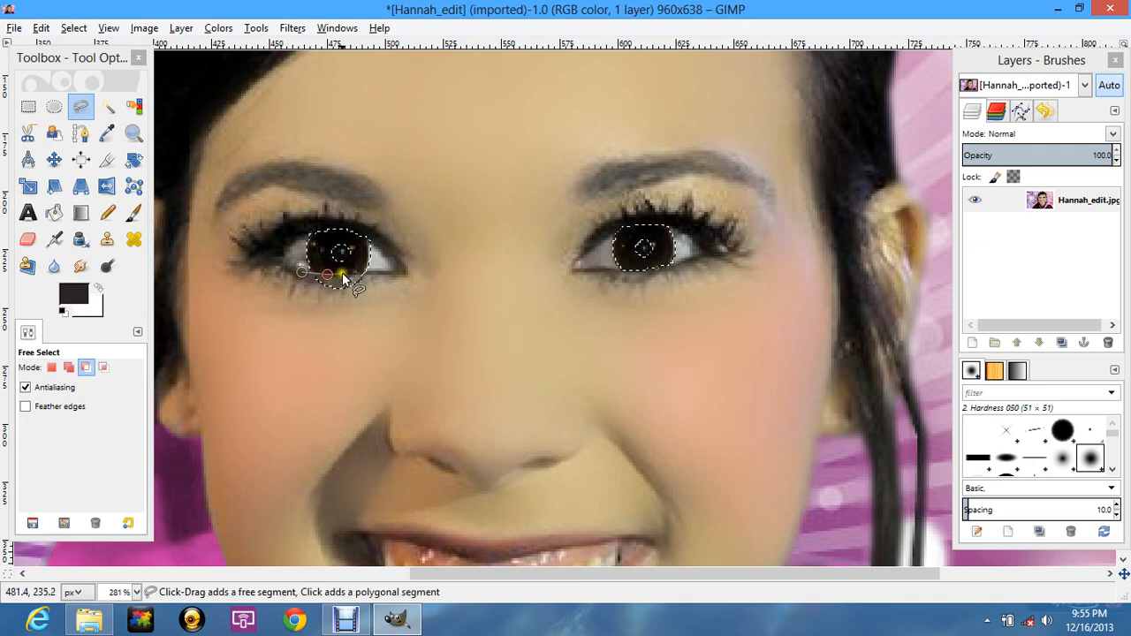
pyautogui.keyDown('ctrl'); pyautogui.click(342, 273); pyautogui.keyUp('ctrl')
pyautogui.keyDown('ctrl'); pyautogui.click(372, 274); pyautogui.keyUp('ctrl')
pyautogui.press('Escape')
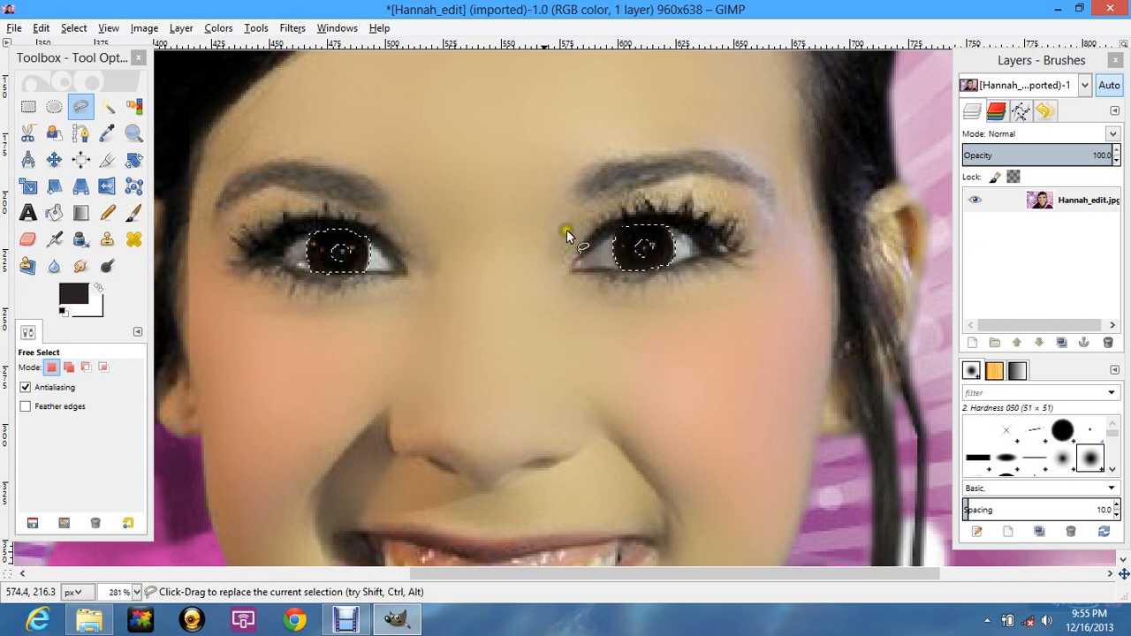
pyautogui.click(221, 29)
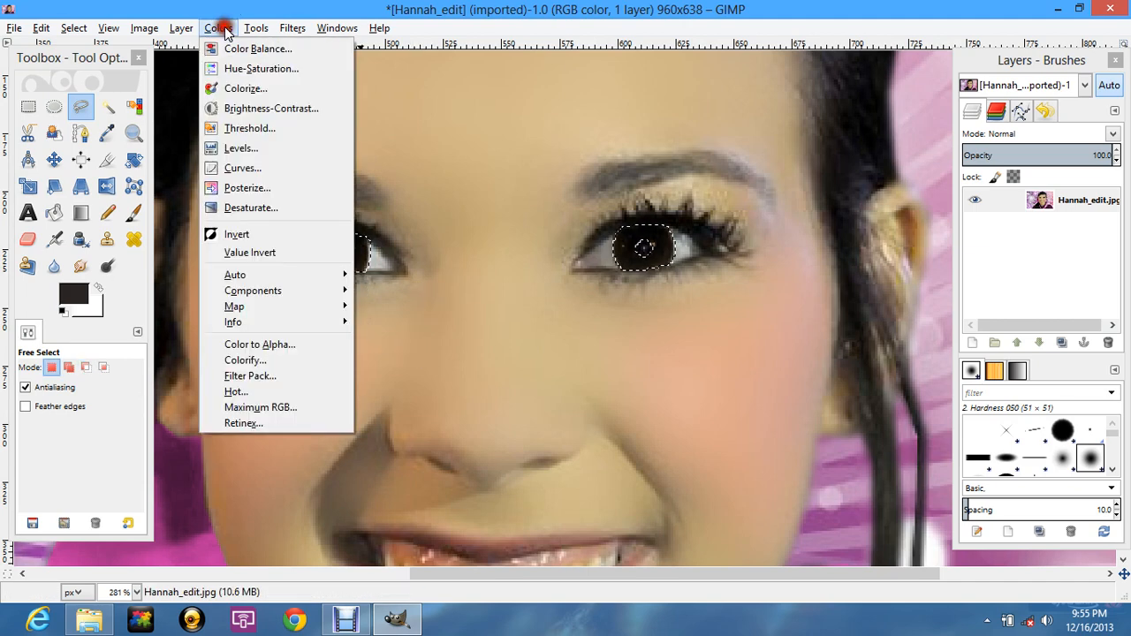
pyautogui.click(249, 87)
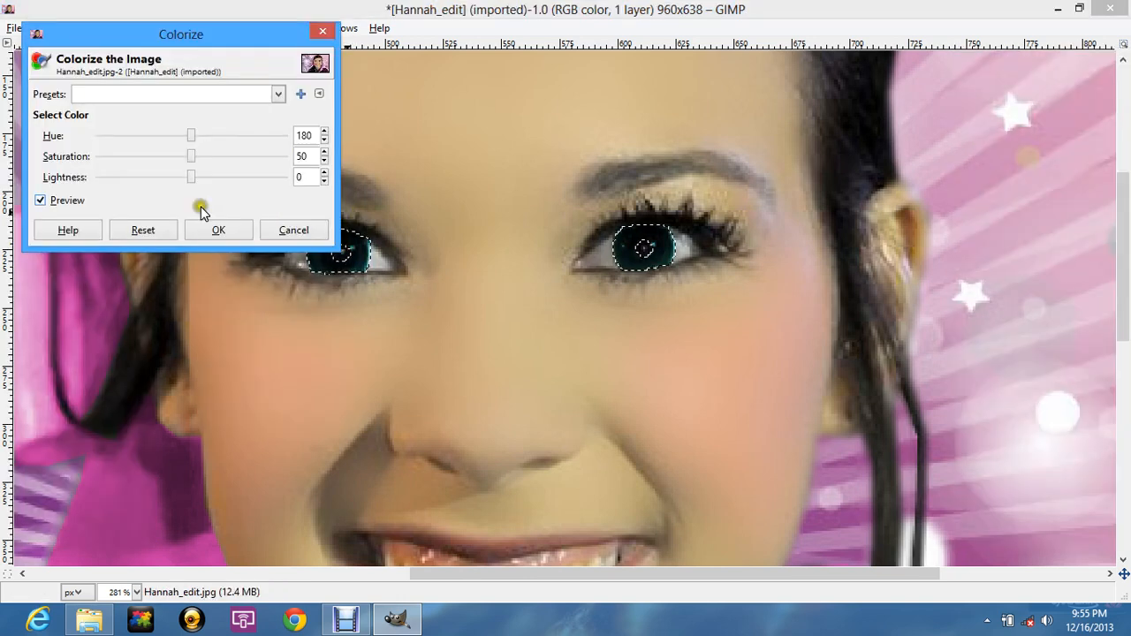
pyautogui.moveTo(191, 176); pyautogui.dragTo(201, 200)
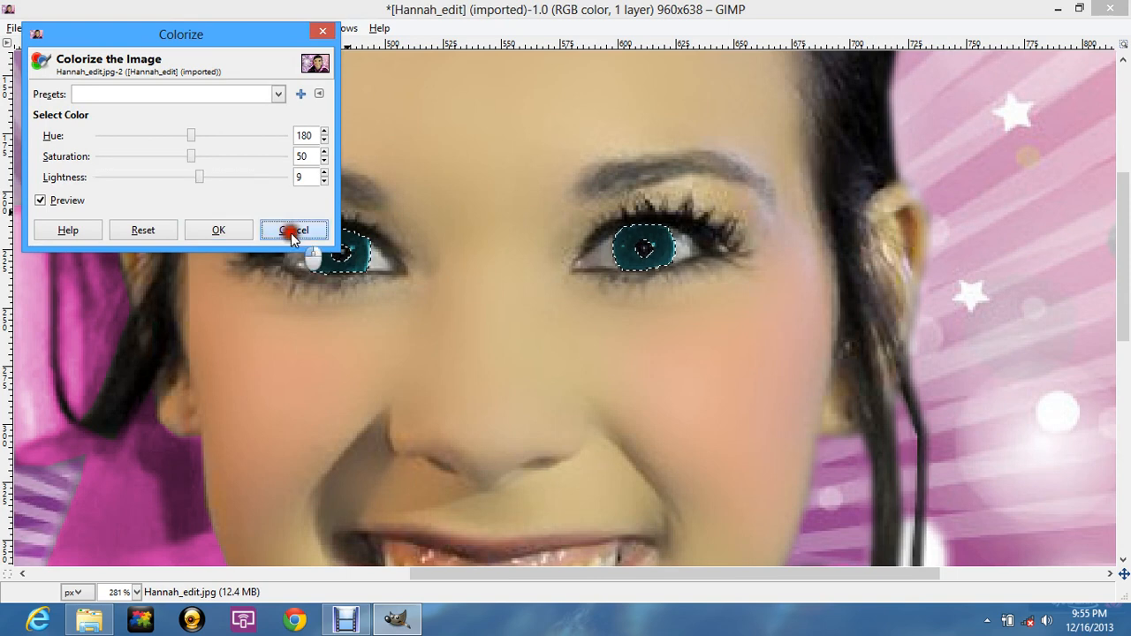
pyautogui.click(293, 231)
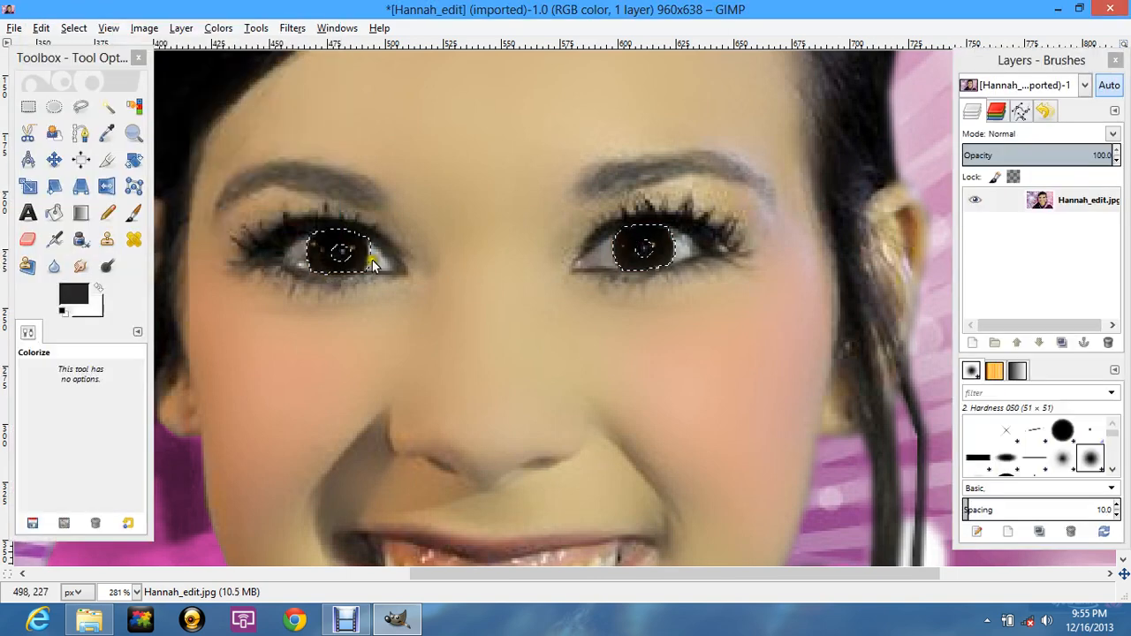
# Step: Set the foreground color to dark brown 41140b and switch to the Paintbrush tool
pyautogui.click(133, 212)
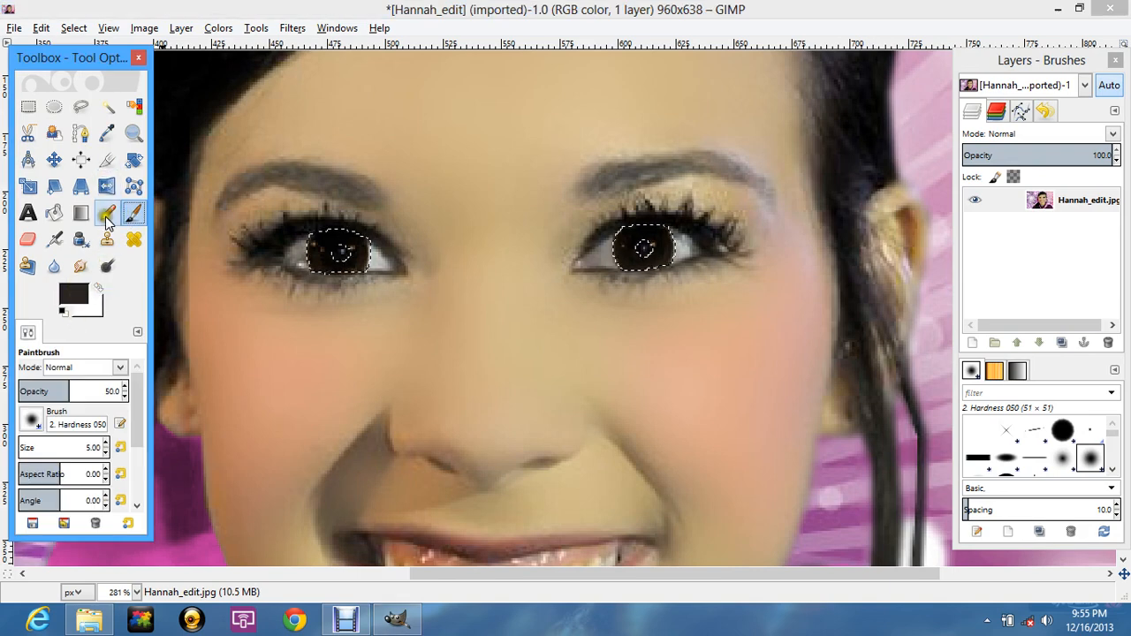
pyautogui.click(106, 133)
pyautogui.click(338, 223)
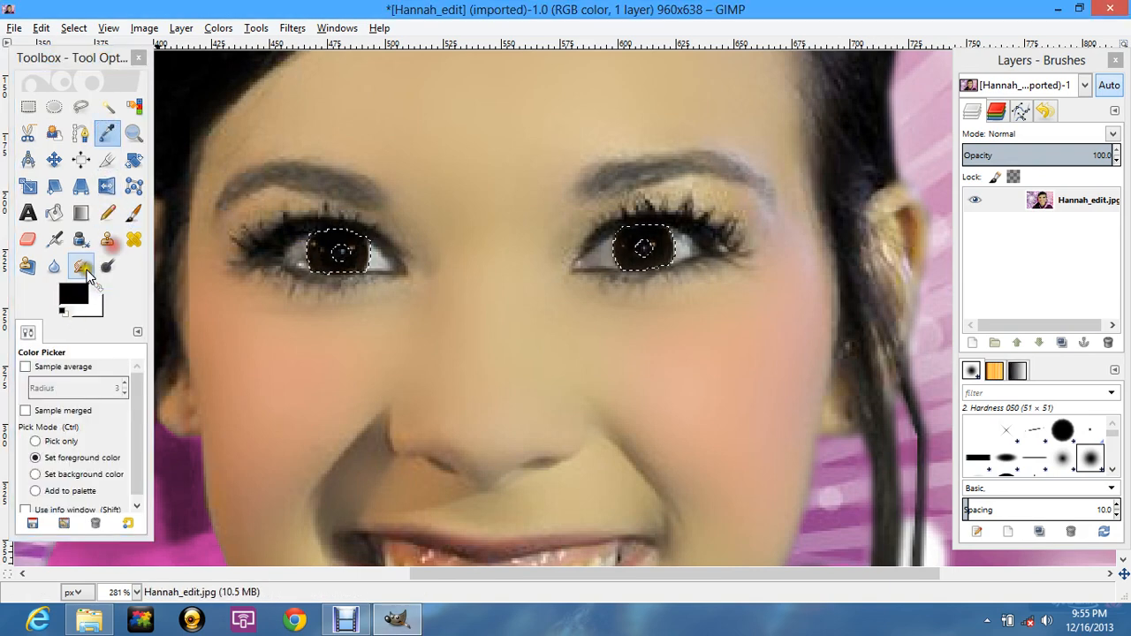
pyautogui.click(73, 294)
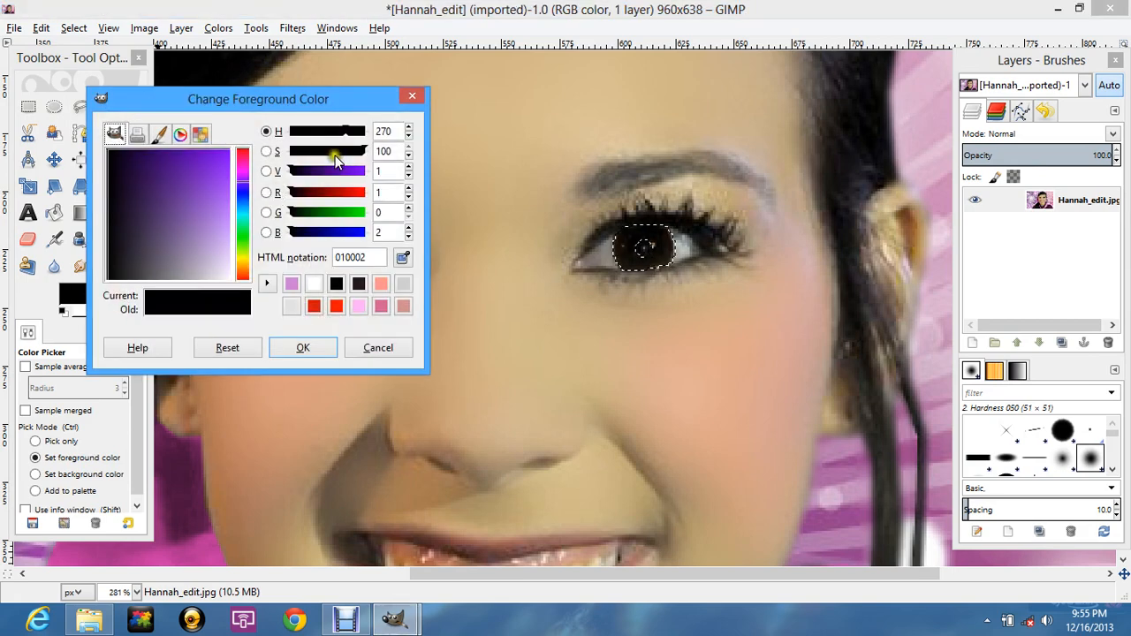
pyautogui.click(357, 284)
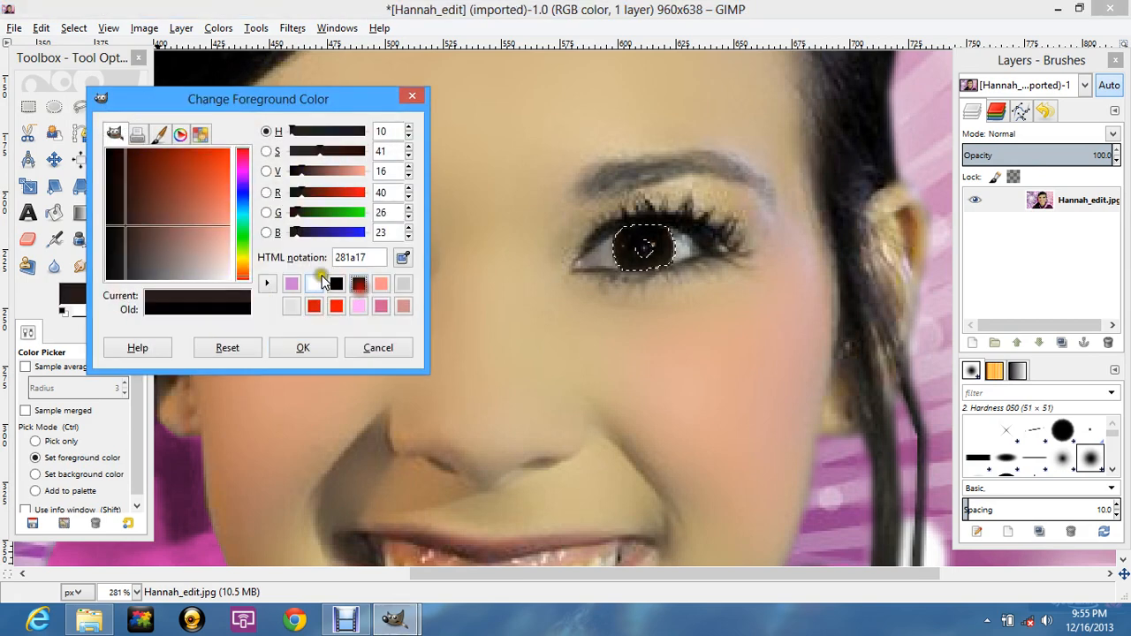
pyautogui.moveTo(124, 221)
pyautogui.mouseDown()
pyautogui.moveTo(129, 149)
pyautogui.moveTo(164, 141)
pyautogui.moveTo(177, 157)
pyautogui.moveTo(157, 176)
pyautogui.moveTo(163, 212)
pyautogui.moveTo(146, 205)
pyautogui.moveTo(157, 191)
pyautogui.moveTo(142, 191)
pyautogui.moveTo(138, 172)
pyautogui.mouseUp()
pyautogui.click(304, 348)
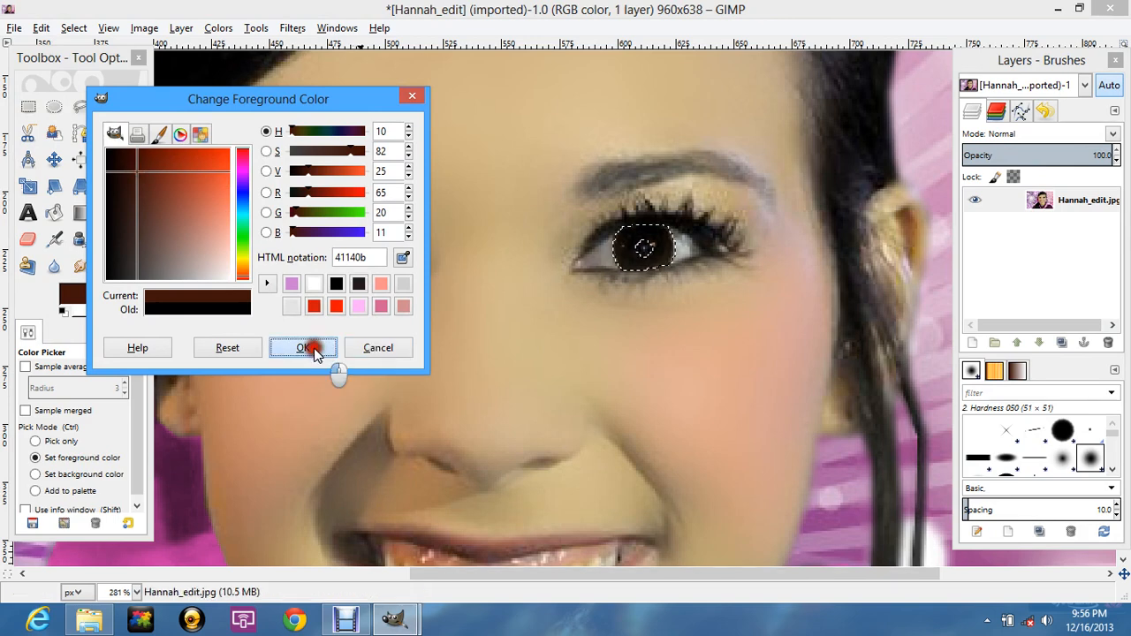
pyautogui.click(135, 215)
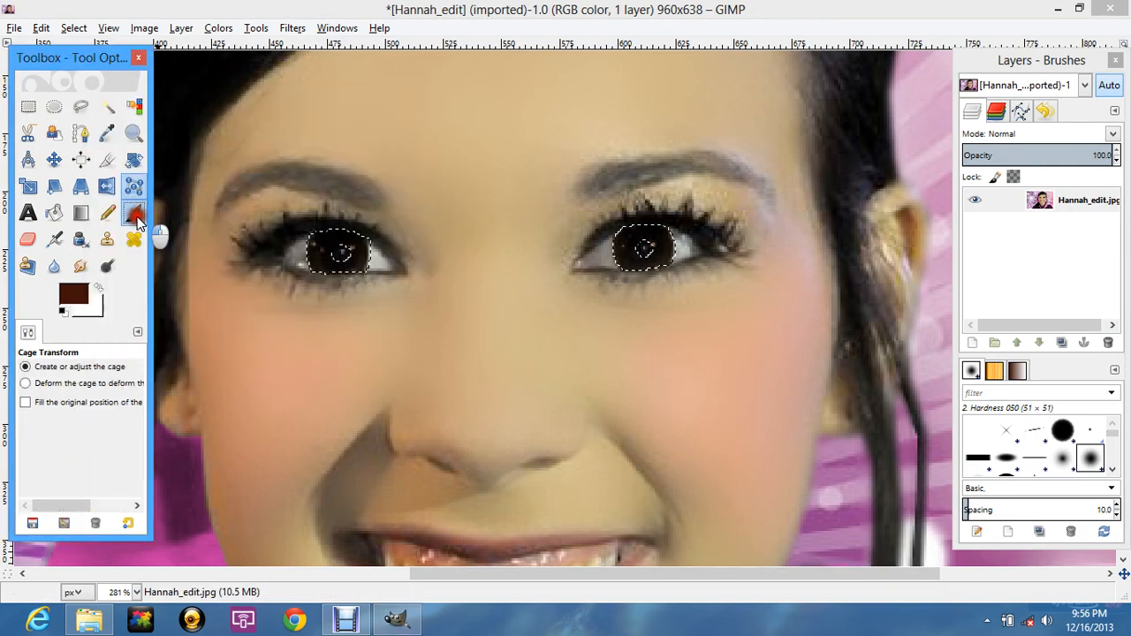
# Step: Paint the selected irises of both eyes dark brown with the Paintbrush at size 70.24 and 50 opacity
pyautogui.click(134, 214)
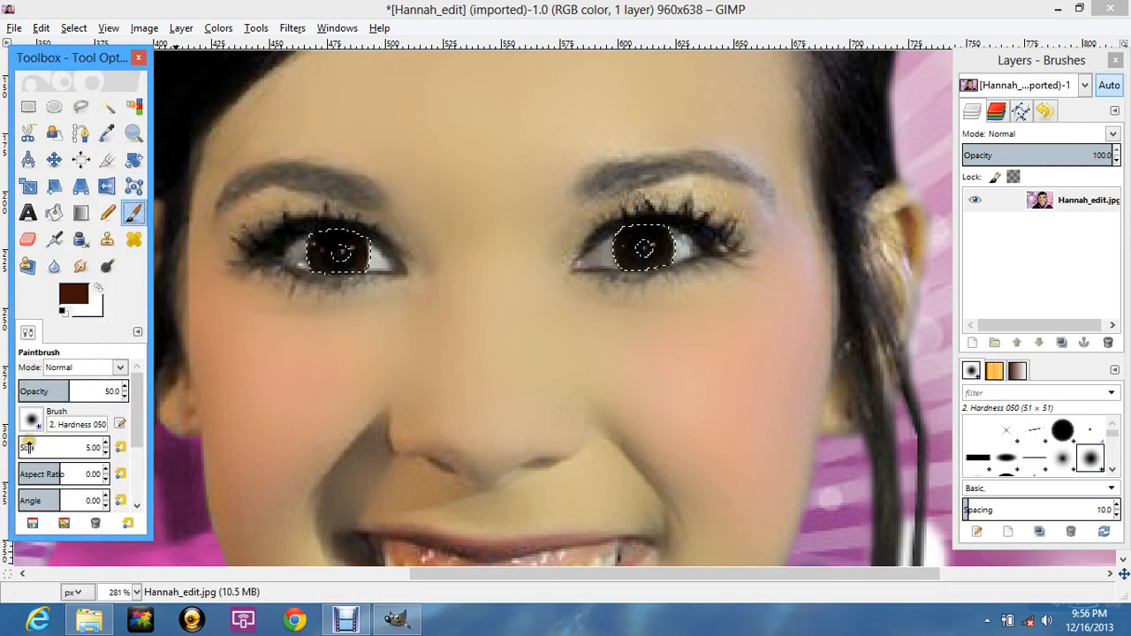
pyautogui.click(101, 389)
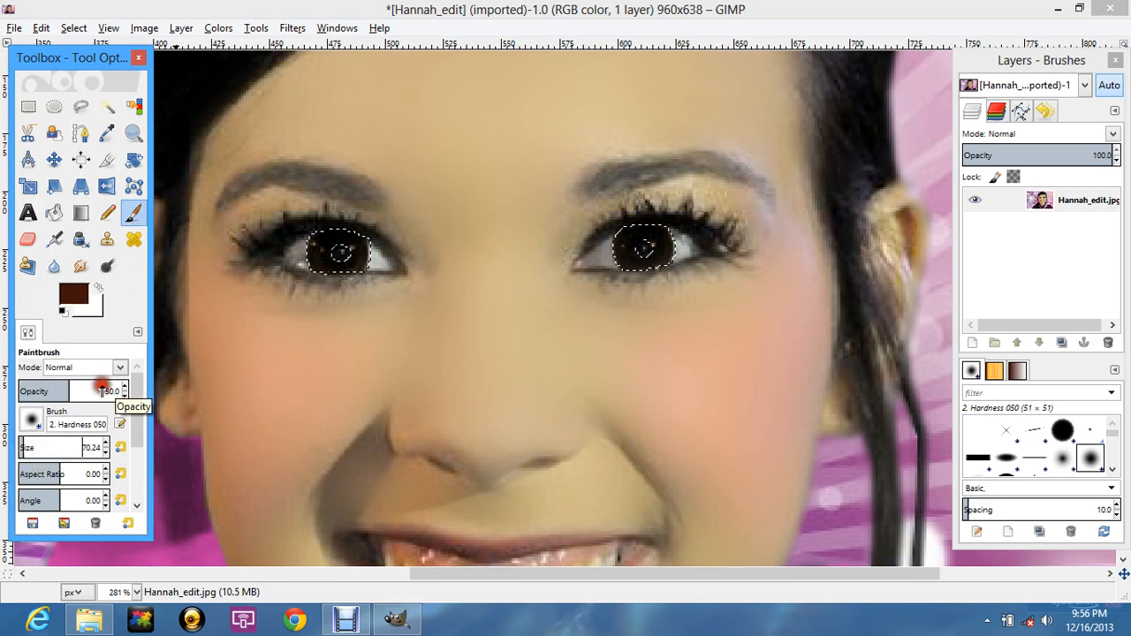
pyautogui.moveTo(332, 260)
pyautogui.mouseDown()
pyautogui.moveTo(583, 276)
pyautogui.moveTo(669, 245)
pyautogui.moveTo(642, 263)
pyautogui.moveTo(433, 271)
pyautogui.mouseUp()
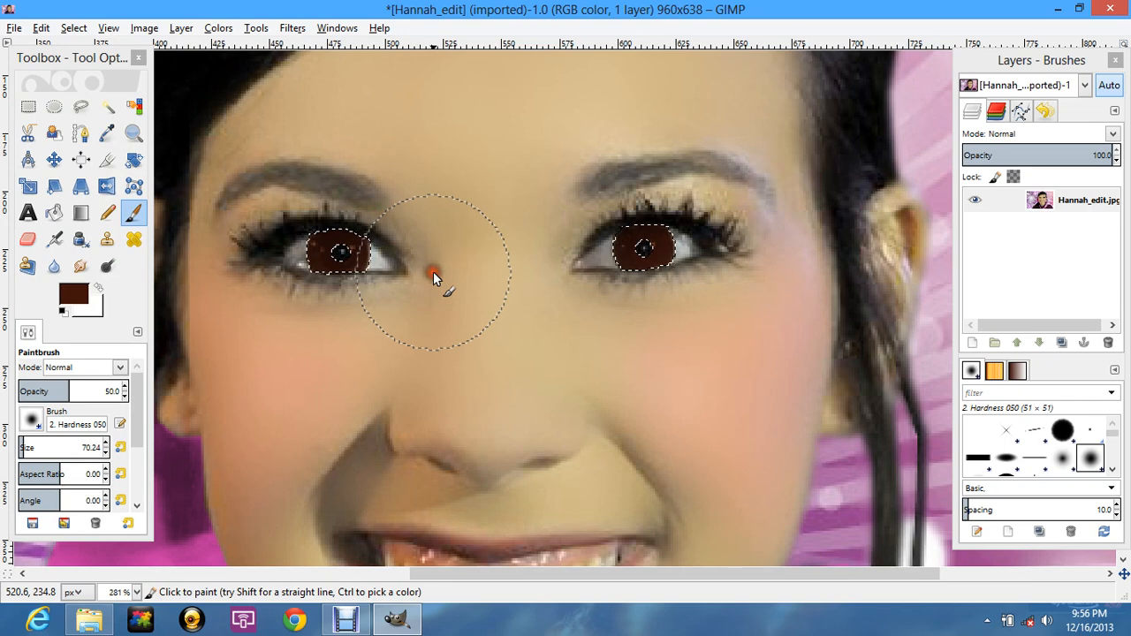
# Step: Undo the dark brown iris strokes and restore only the one on the left iris
pyautogui.hotkey('ctrl', 'z')
pyautogui.hotkey('ctrl', 'z')
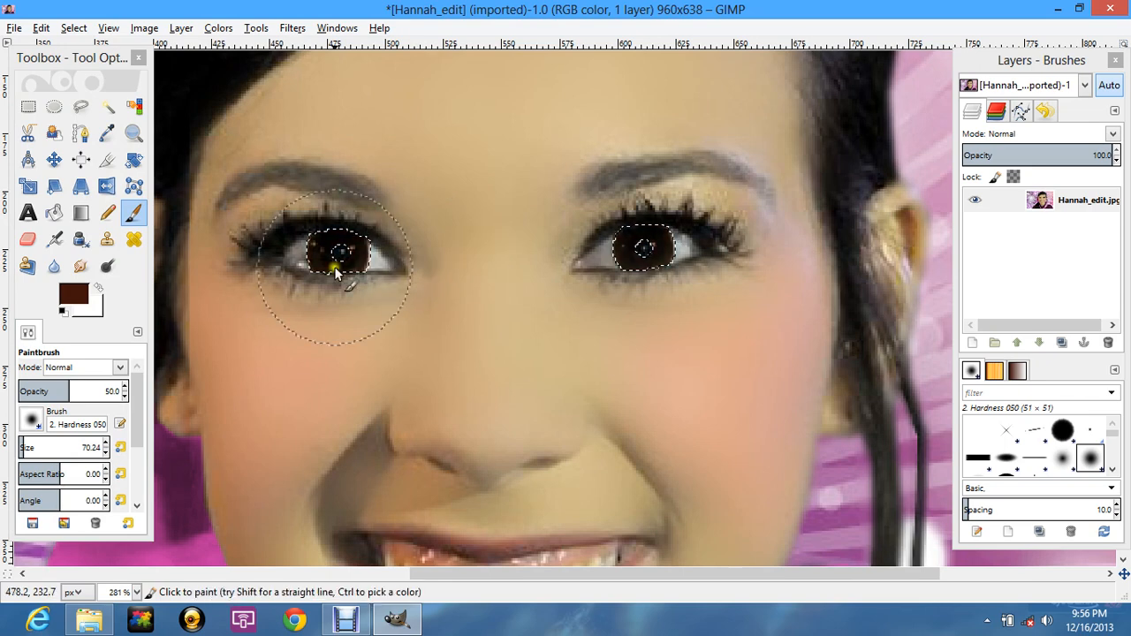
pyautogui.hotkey('ctrl', 'z')
pyautogui.hotkey('ctrl', 'y')
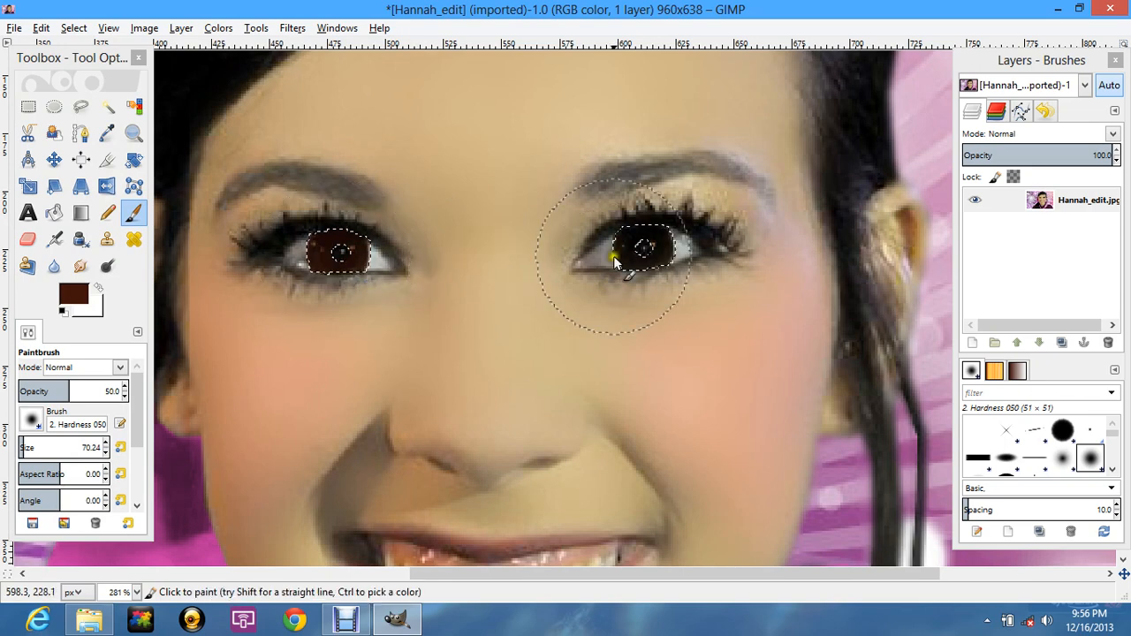
# Step: Subtract the whole left eye from the selection with a Free Select polygon, keeping only the right iris selected
pyautogui.click(82, 105)
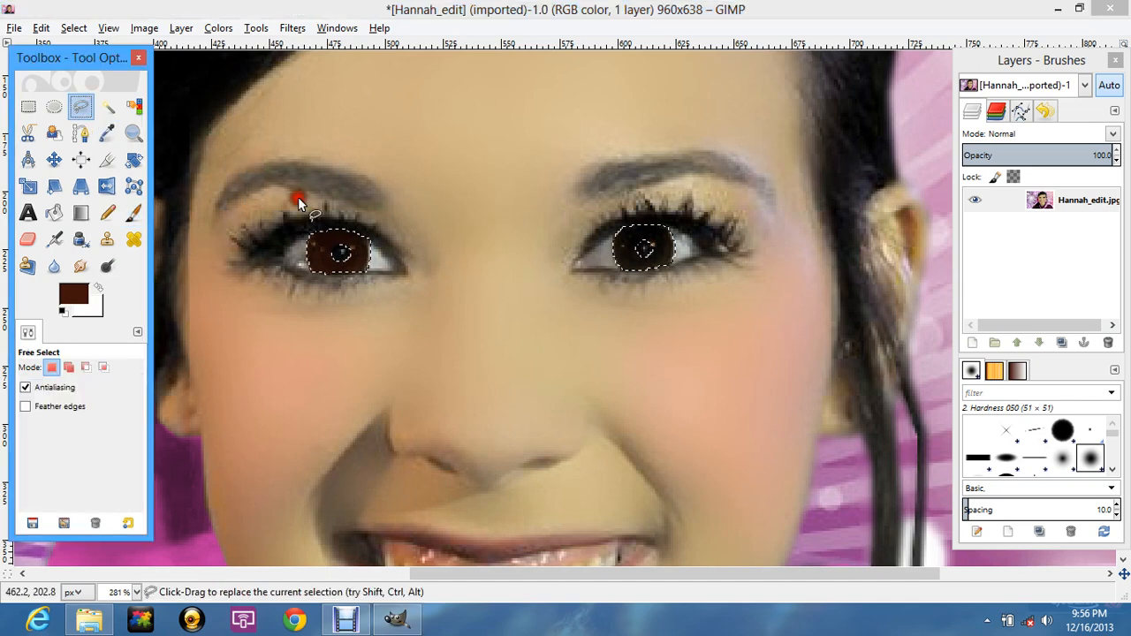
pyautogui.click(287, 210)
pyautogui.click(409, 222)
pyautogui.click(402, 298)
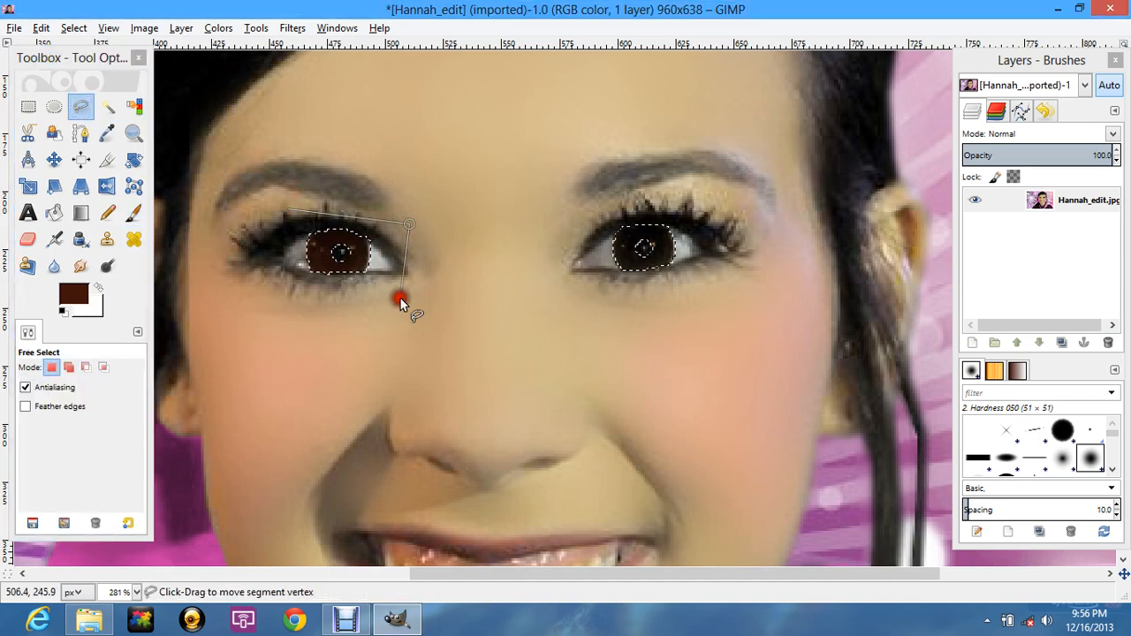
pyautogui.click(325, 305)
pyautogui.click(257, 274)
pyautogui.doubleClick(292, 215)
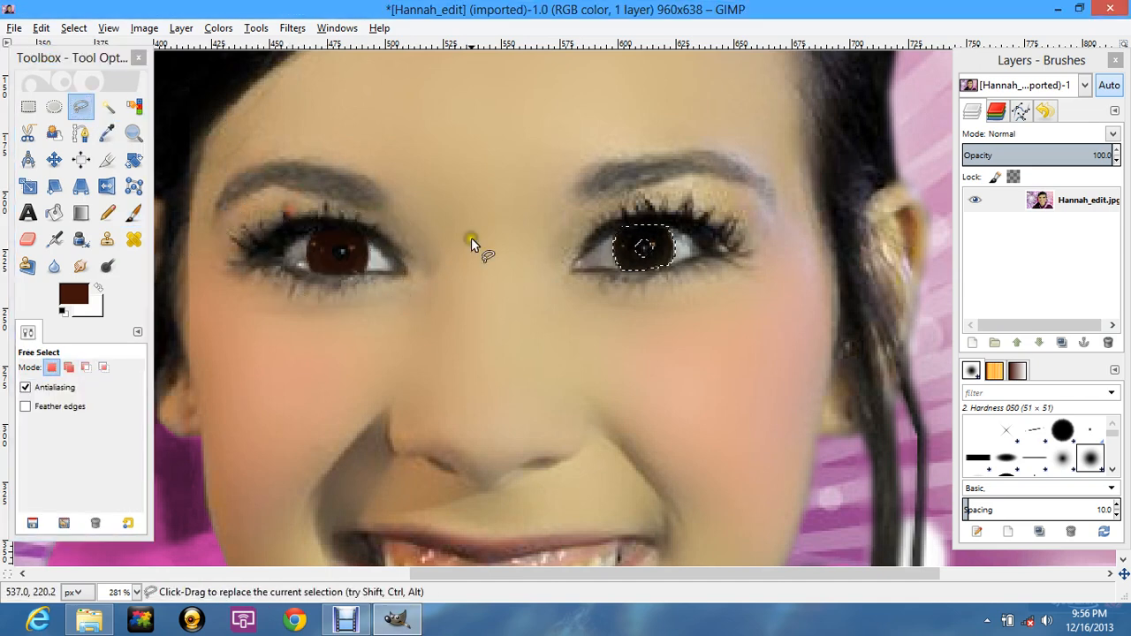
# Step: Apply Hue-Saturation to the right iris with lightness 30 and saturation -64
pyautogui.click(218, 28)
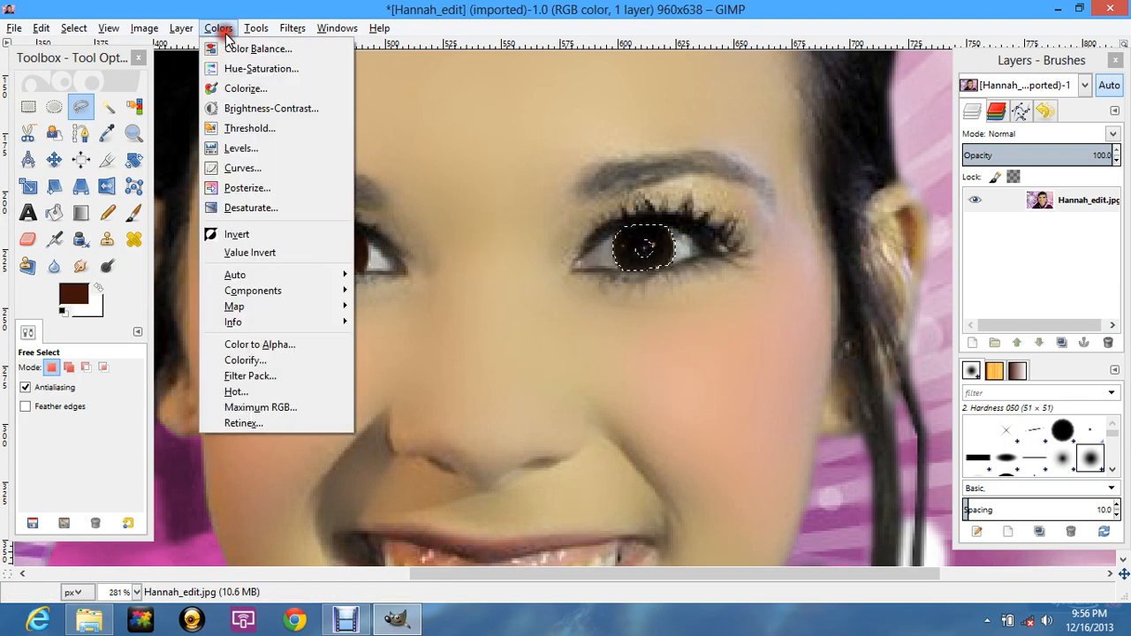
pyautogui.click(256, 69)
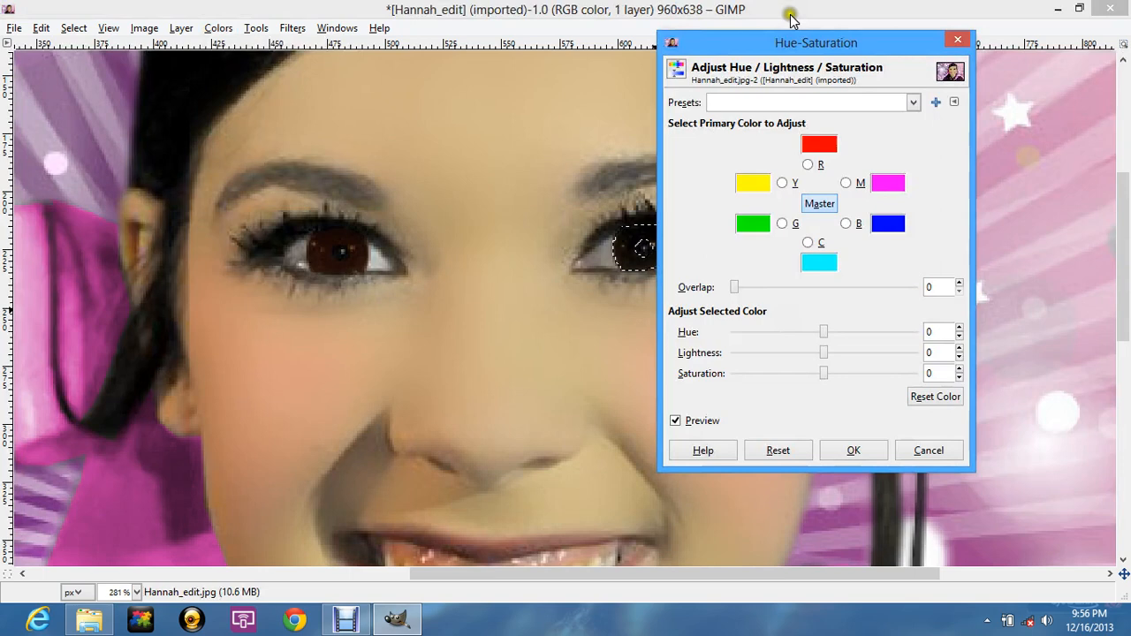
pyautogui.moveTo(792, 45); pyautogui.dragTo(889, 41)
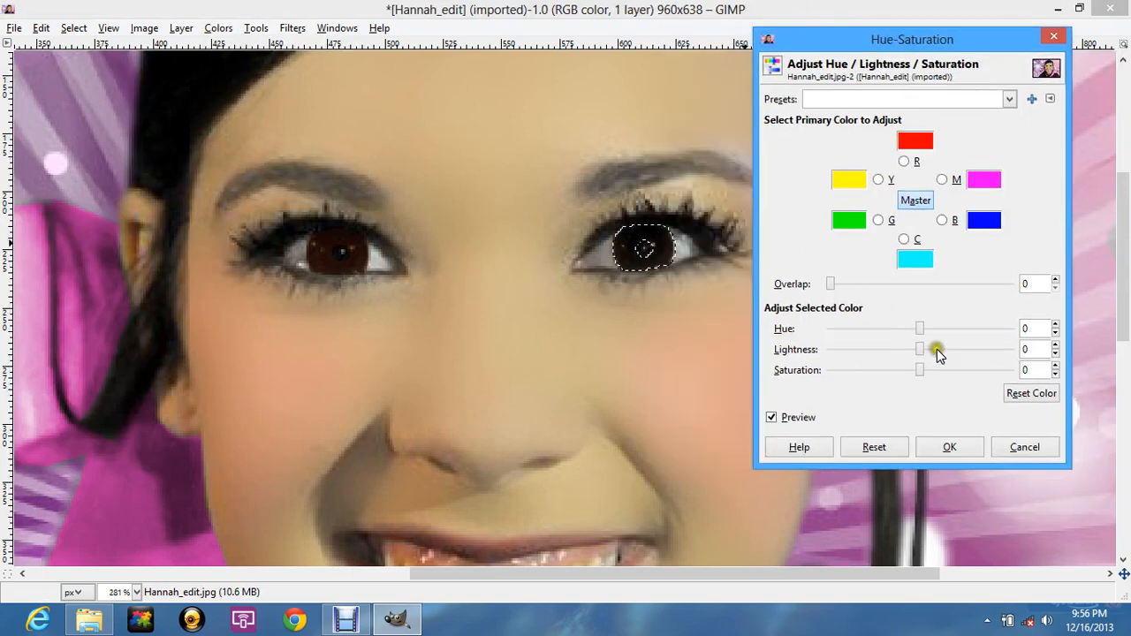
pyautogui.moveTo(937, 349); pyautogui.dragTo(871, 373)
pyautogui.click(865, 349)
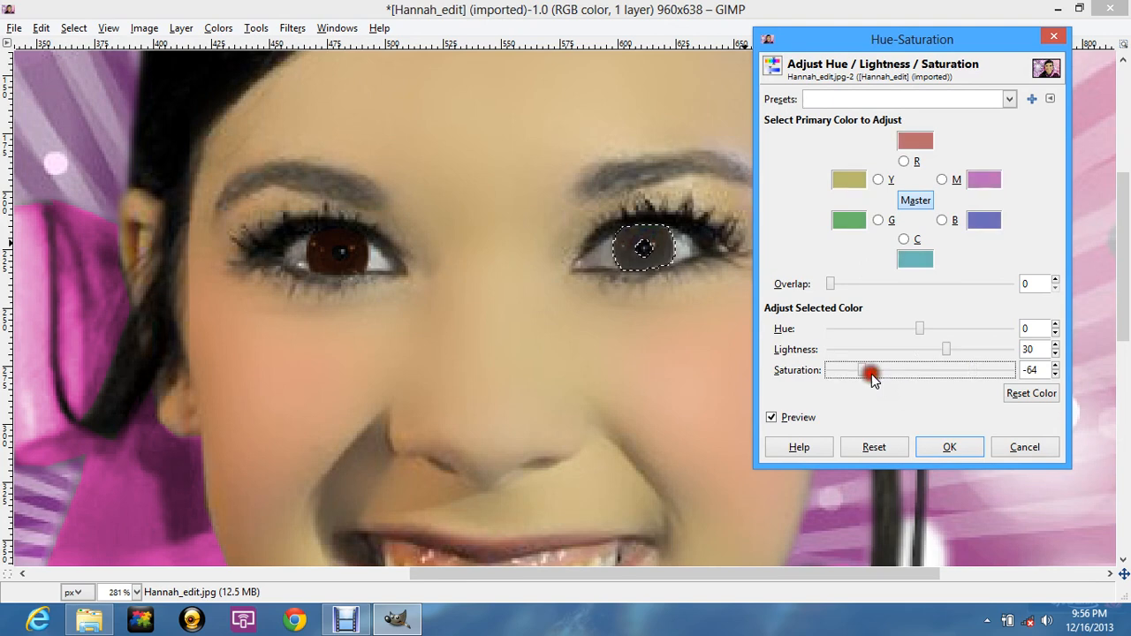
pyautogui.click(944, 447)
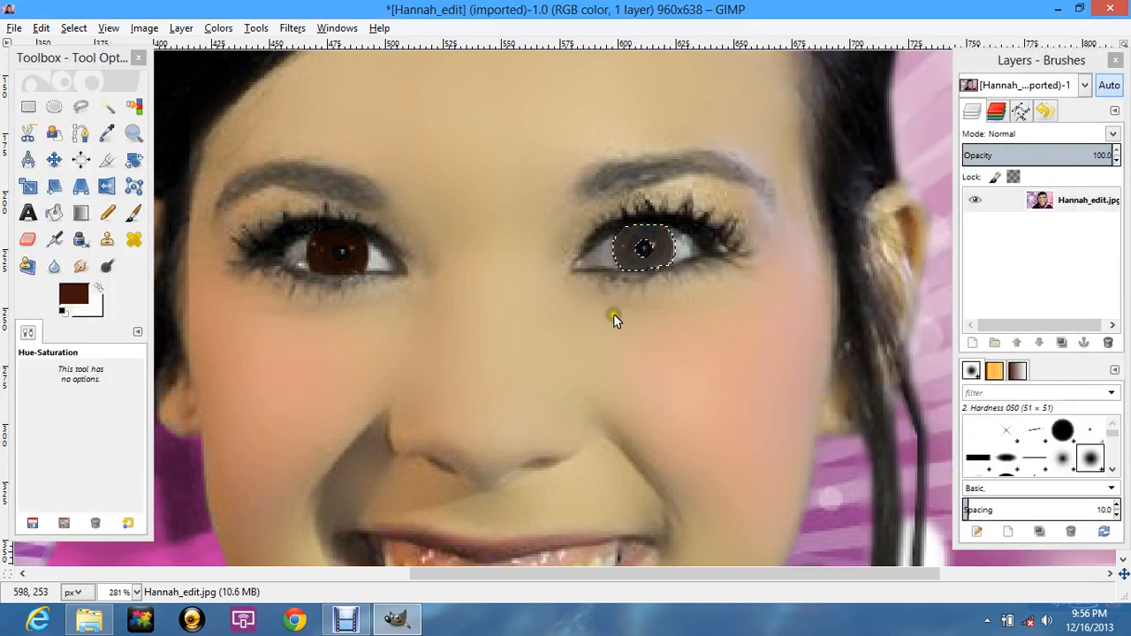
# Step: Add an elliptical selection around the left iris without its pupil and subtract the area above the upper eyelid with Free Select
pyautogui.press('e')
pyautogui.moveTo(302, 224); pyautogui.dragTo(346, 259)
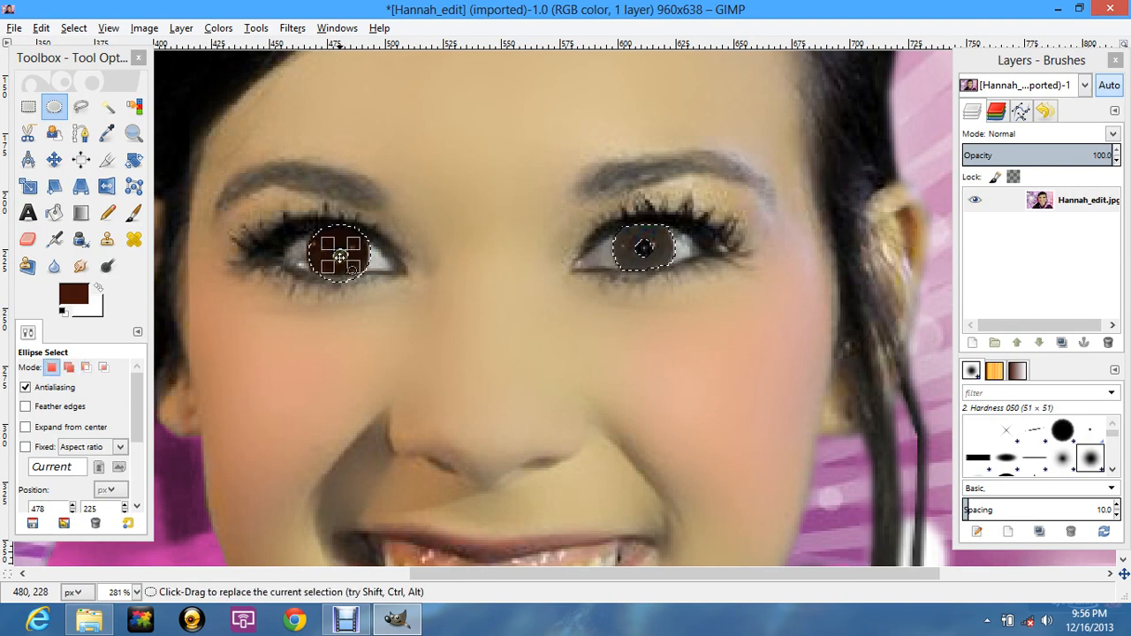
pyautogui.click(80, 106)
pyautogui.click(314, 230)
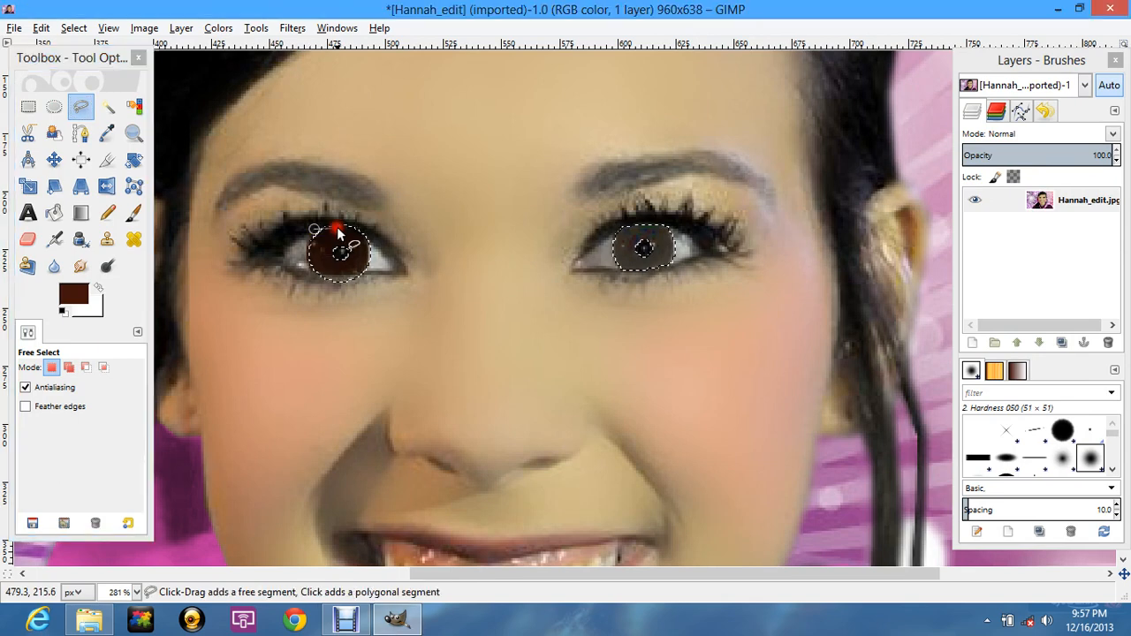
pyautogui.click(337, 229)
pyautogui.click(381, 238)
pyautogui.click(352, 194)
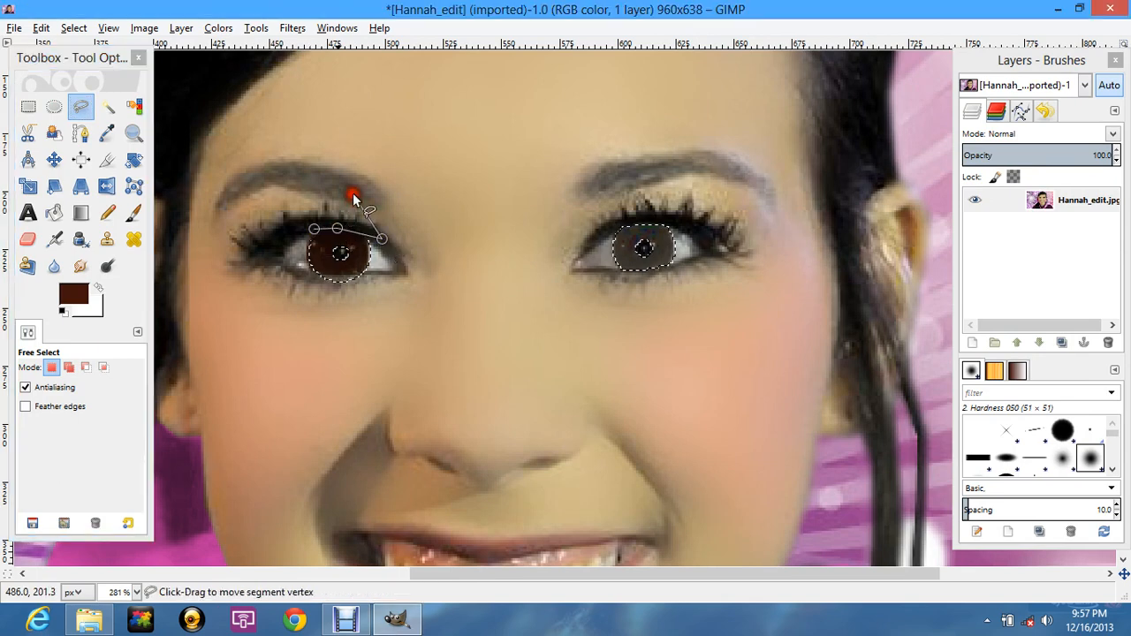
pyautogui.click(312, 227)
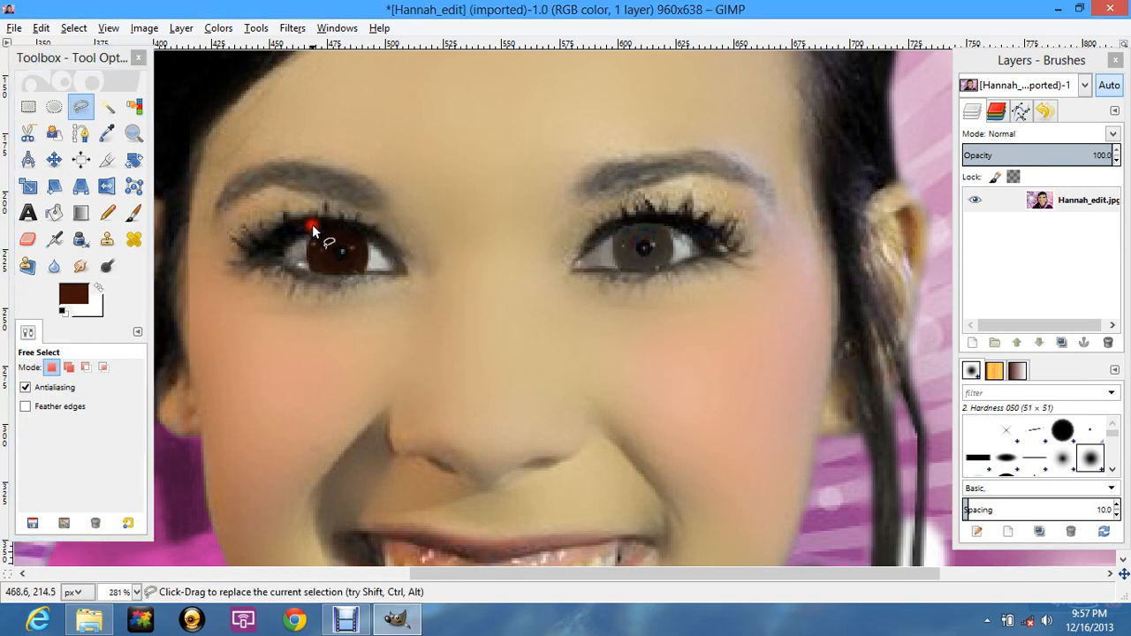
# Step: Trim the left iris selection along the lower eyelid edge with a Free Select polygon
pyautogui.click(301, 269)
pyautogui.click(375, 273)
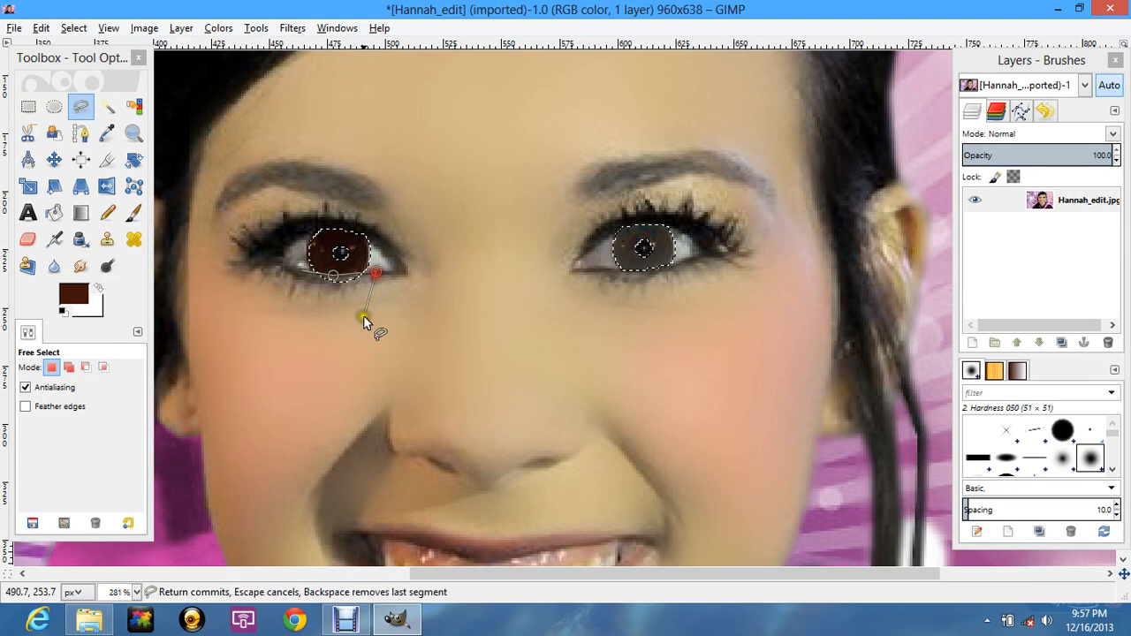
pyautogui.click(363, 317)
pyautogui.click(290, 308)
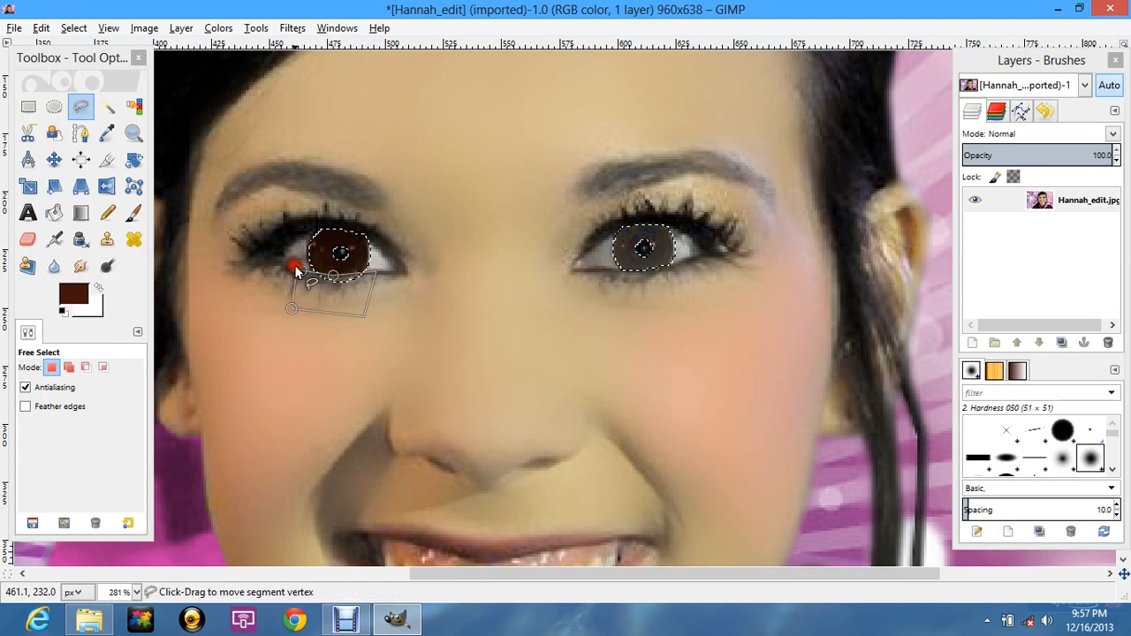
pyautogui.click(295, 265)
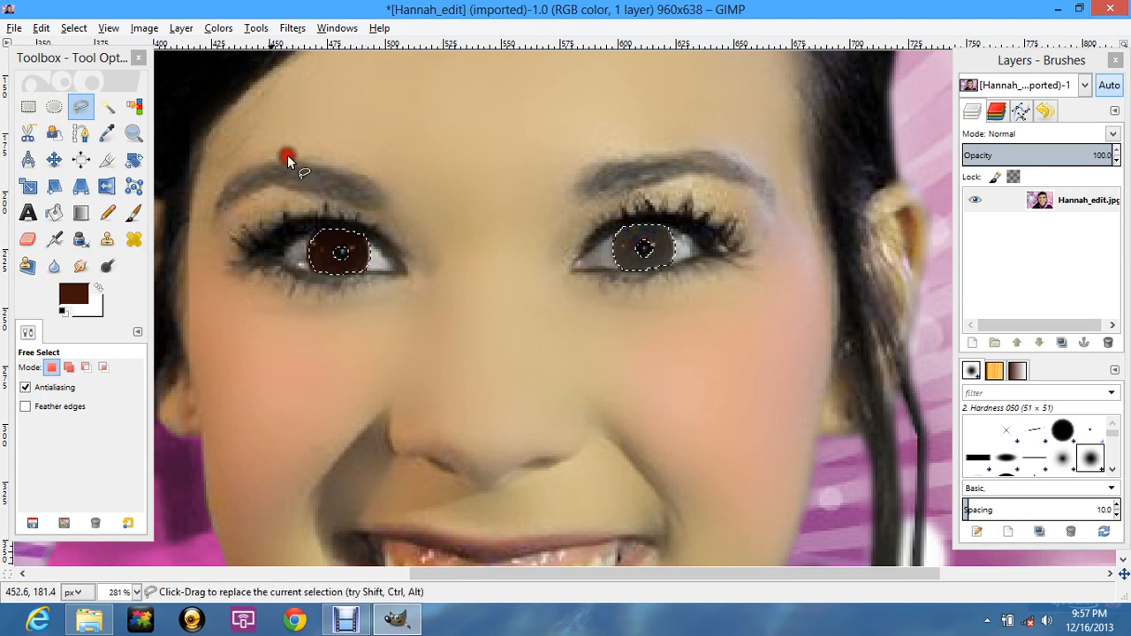
# Step: Add a larger elliptical selection of about 28 × 29 px around the left iris and subtract its pupil
pyautogui.click(53, 106)
pyautogui.moveTo(311, 221); pyautogui.dragTo(314, 276)
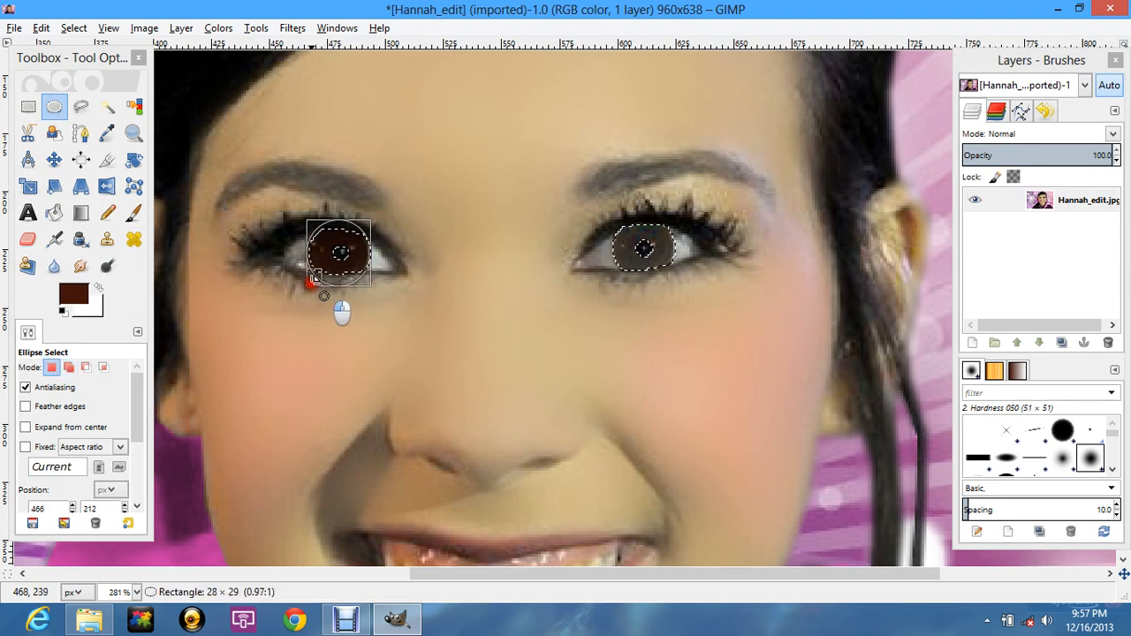
pyautogui.moveTo(311, 282); pyautogui.dragTo(311, 282)
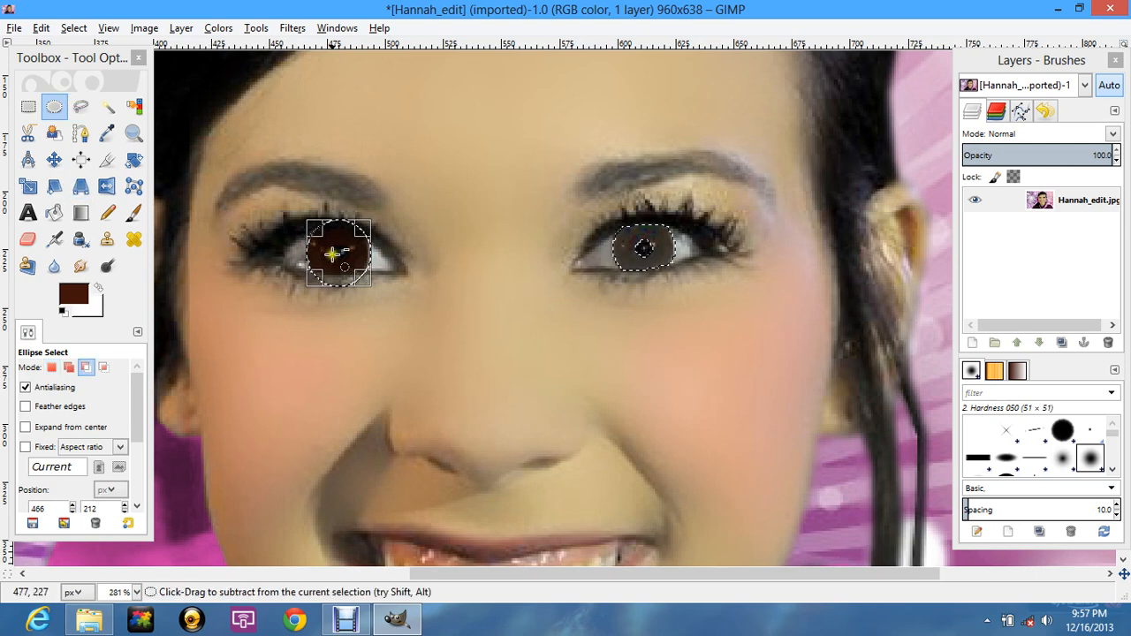
pyautogui.moveTo(332, 244); pyautogui.dragTo(347, 255)
# Step: Subtract the area above the upper eyelid edge from the enlarged left iris selection using Free Select
pyautogui.click(80, 107)
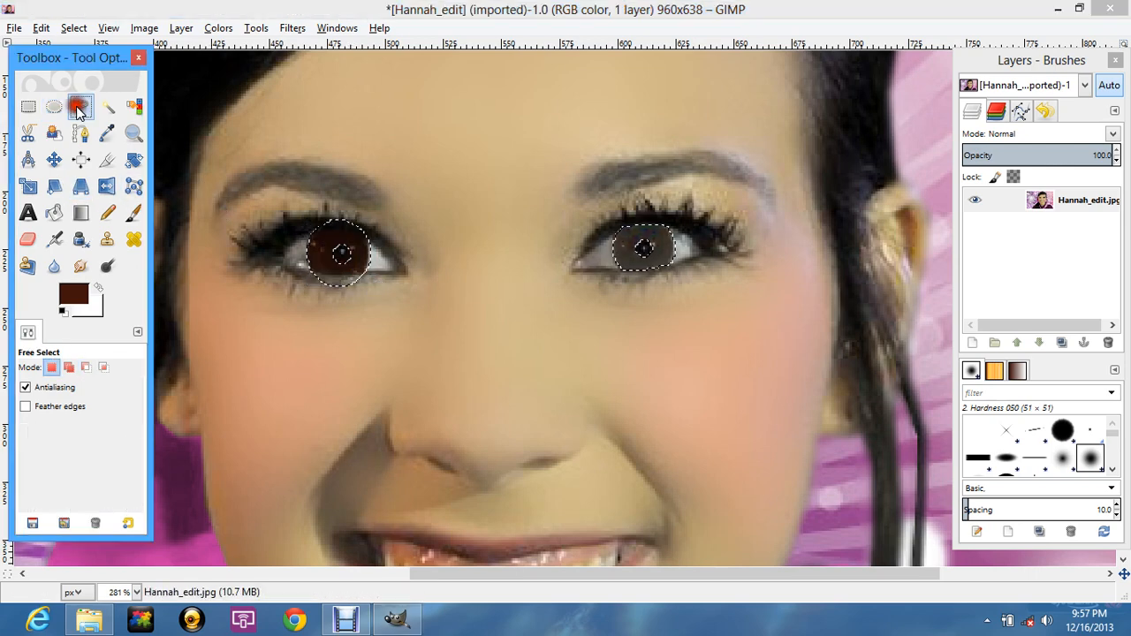
pyautogui.moveTo(305, 232); pyautogui.dragTo(308, 234)
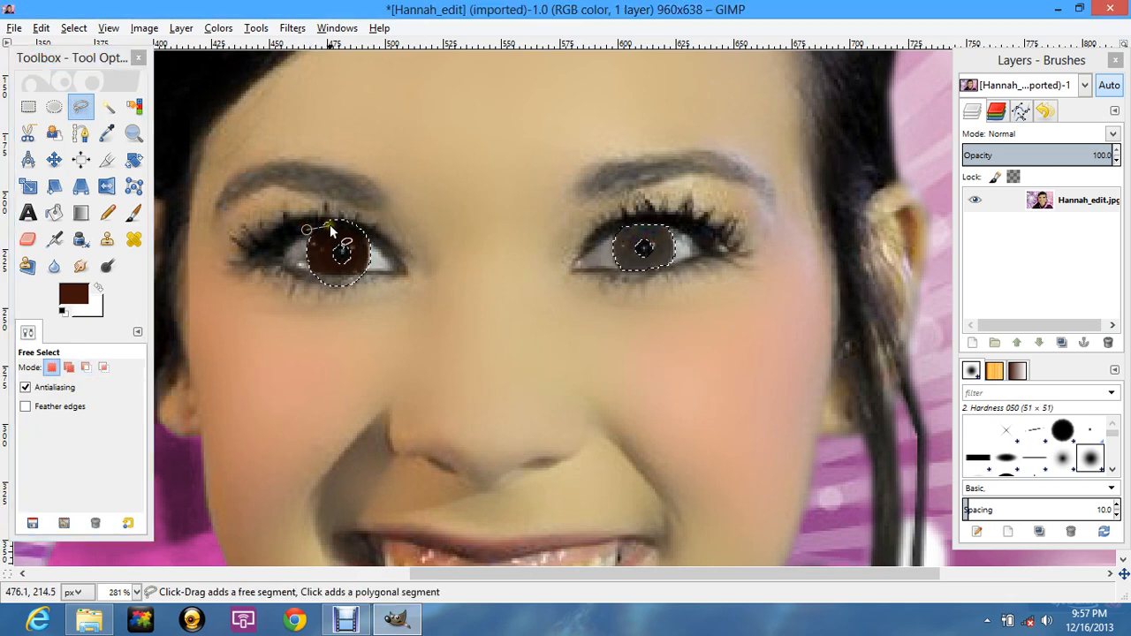
pyautogui.click(332, 226)
pyautogui.click(353, 230)
pyautogui.click(376, 239)
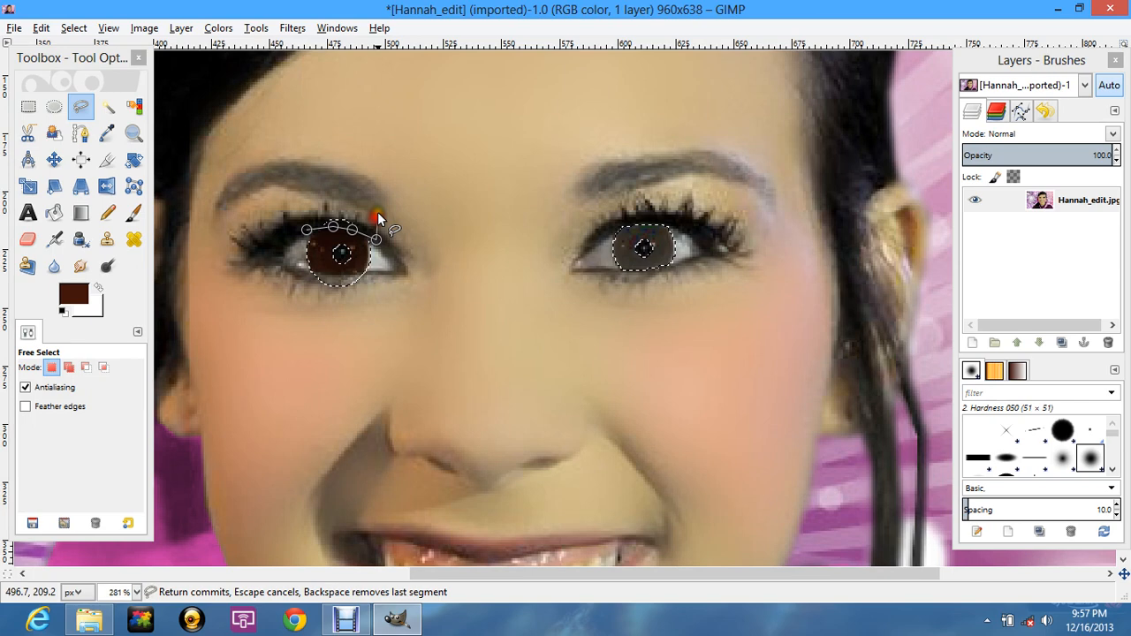
pyautogui.click(377, 204)
pyautogui.click(295, 190)
pyautogui.click(306, 227)
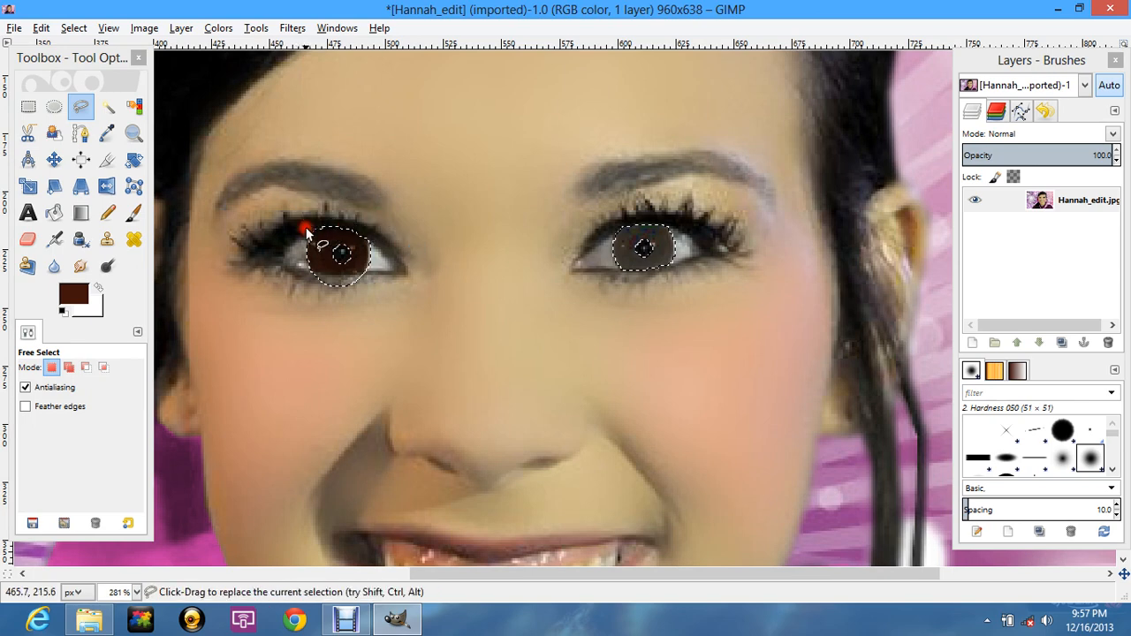
# Step: Subtract the area below the lower eyelid edge from the enlarged left iris selection using Free Select
pyautogui.keyDown('ctrl'); pyautogui.click(309, 273); pyautogui.keyUp('ctrl')
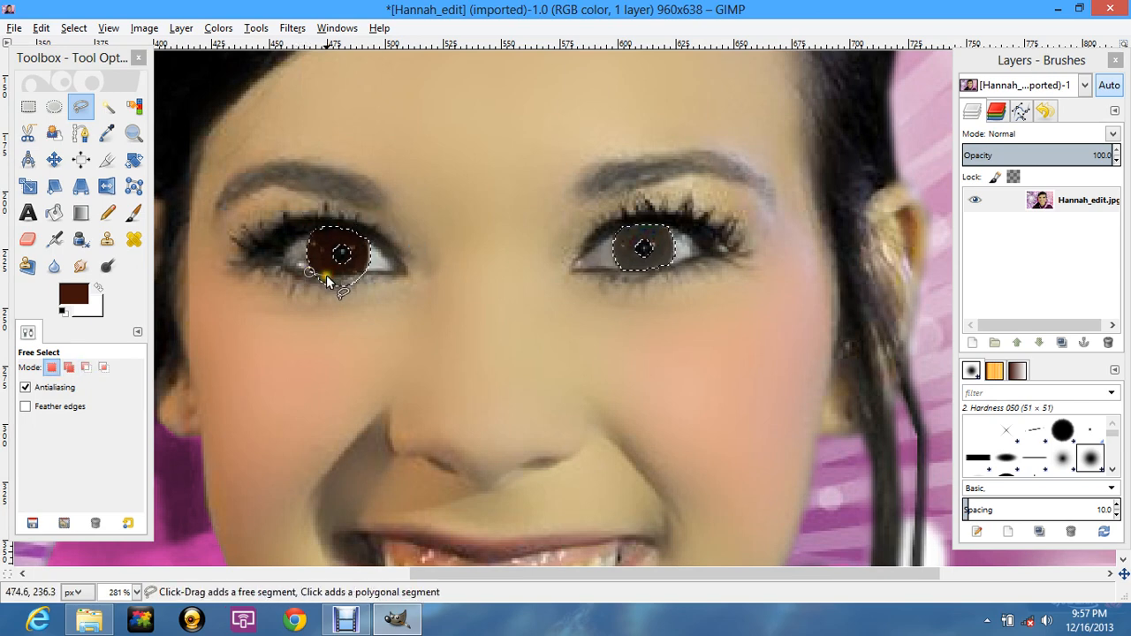
pyautogui.click(350, 276)
pyautogui.click(379, 271)
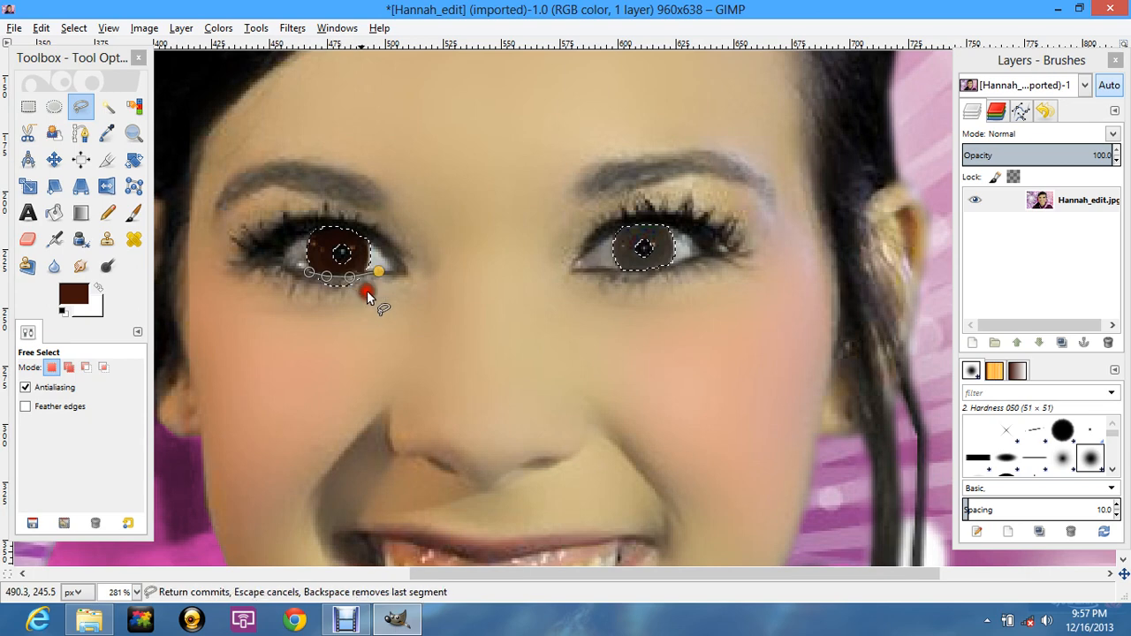
pyautogui.click(309, 273)
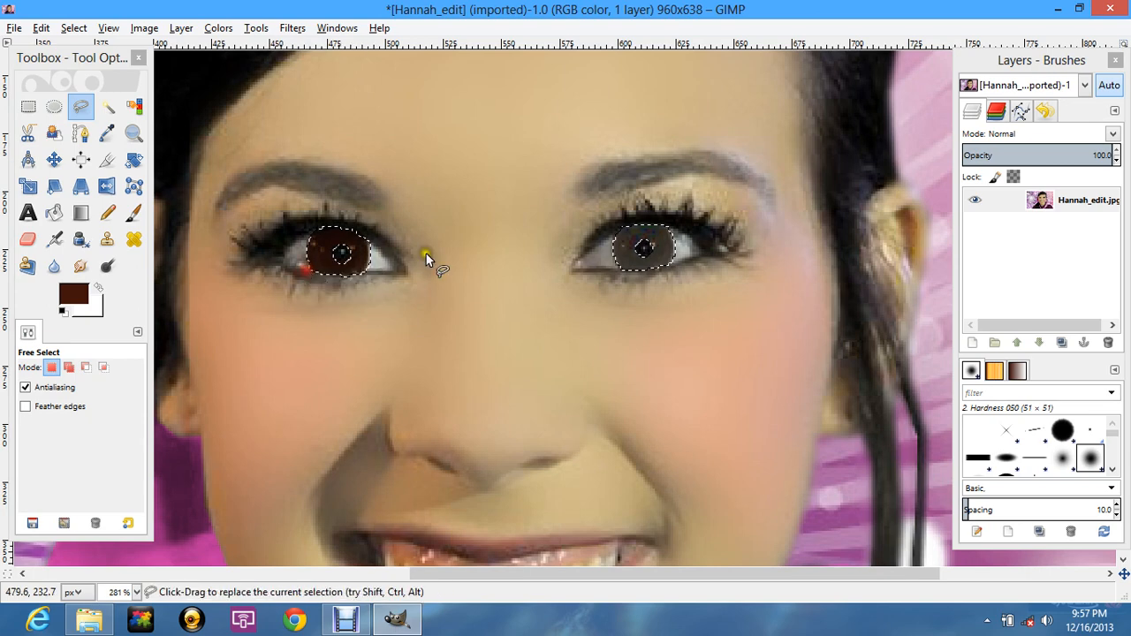
# Step: Colorize both selected irises blue with hue 210, saturation 50 and lightness -10
pyautogui.click(218, 28)
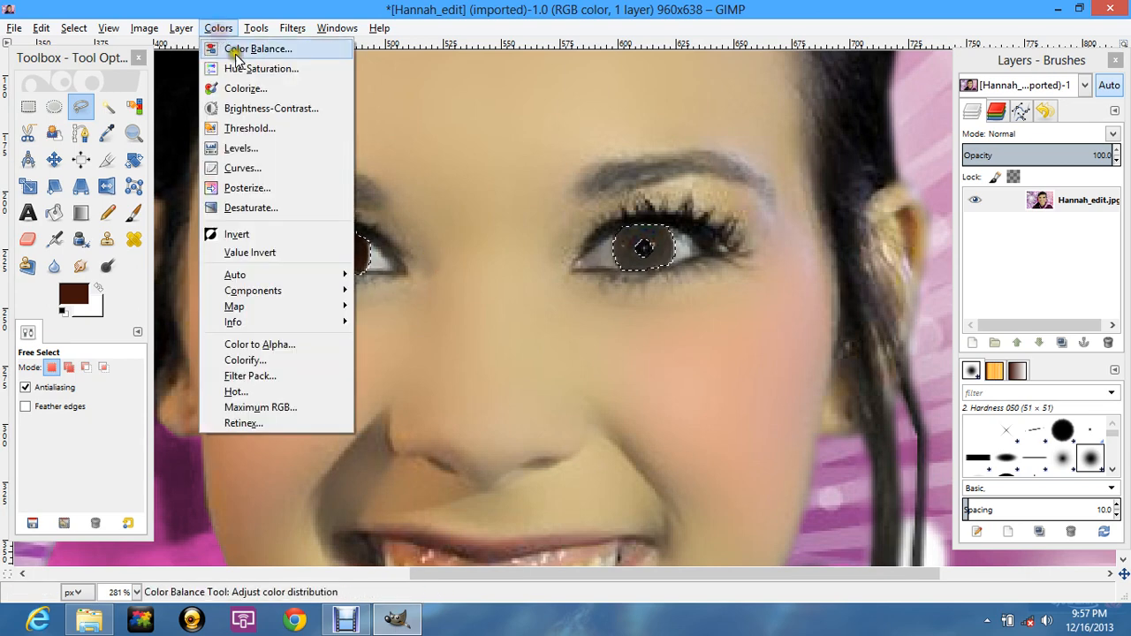
pyautogui.click(243, 90)
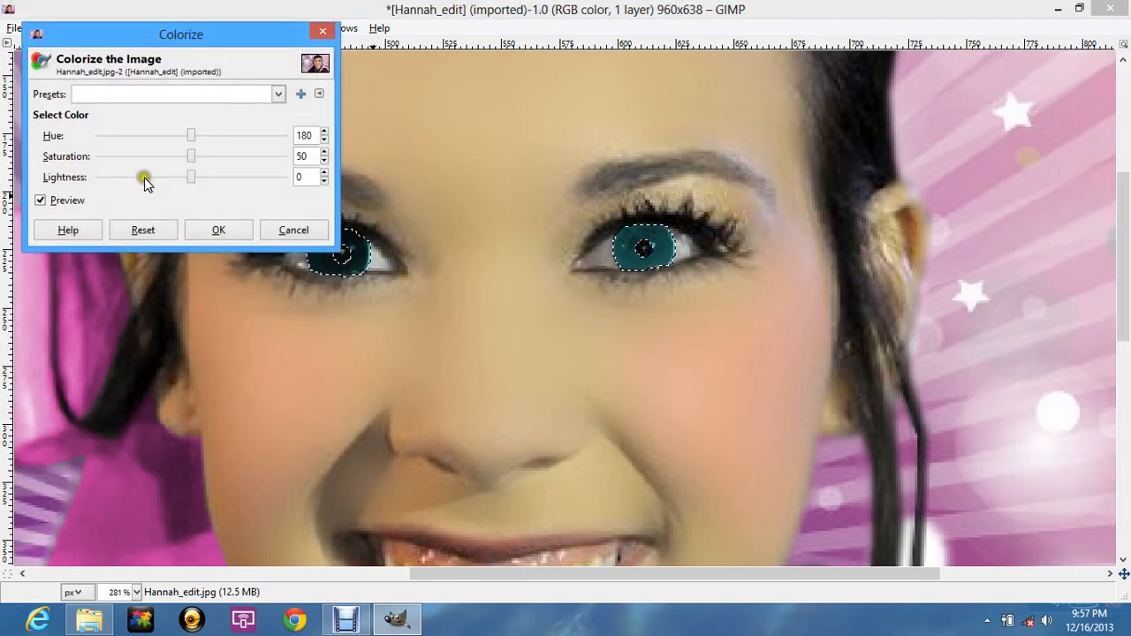
pyautogui.moveTo(209, 37); pyautogui.dragTo(915, 35)
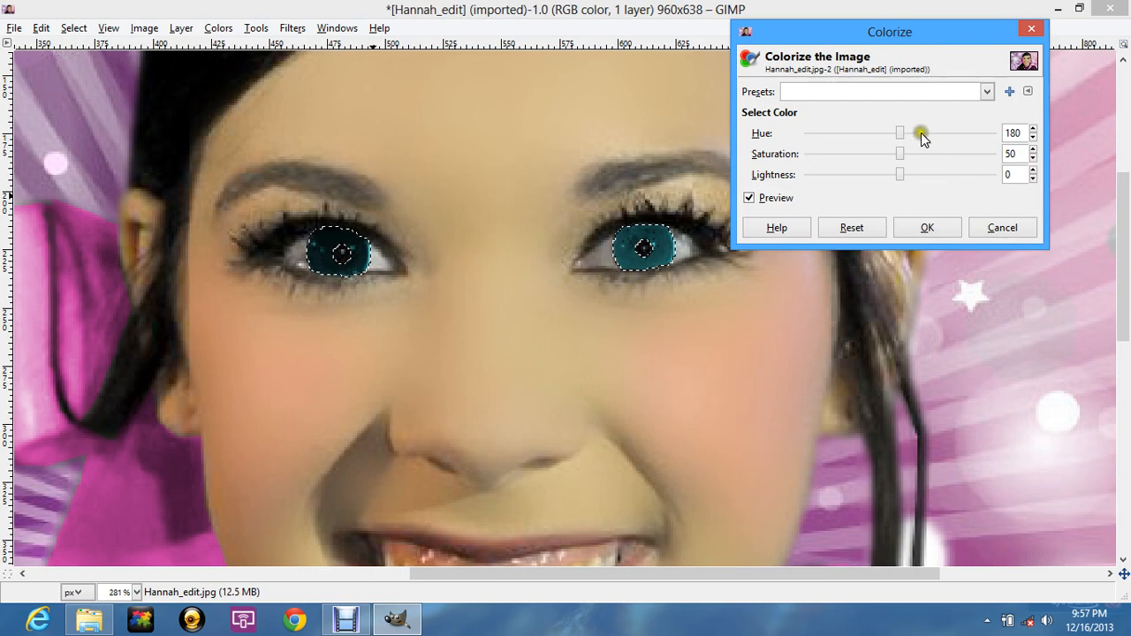
pyautogui.moveTo(921, 132); pyautogui.dragTo(934, 131)
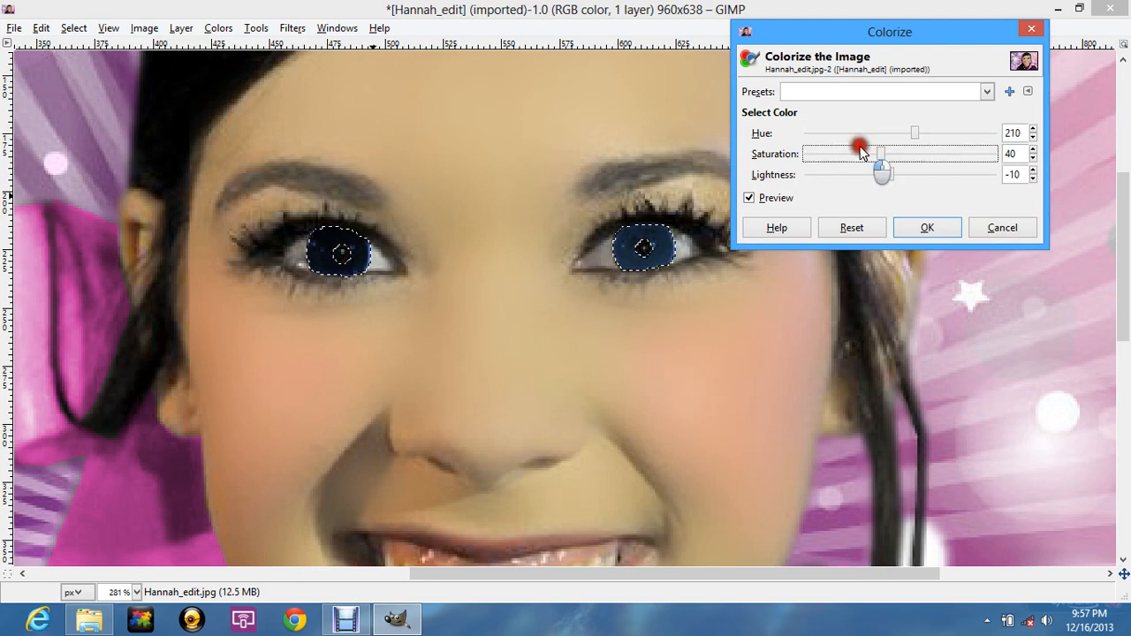
pyautogui.moveTo(858, 147); pyautogui.dragTo(851, 147)
pyautogui.click(901, 159)
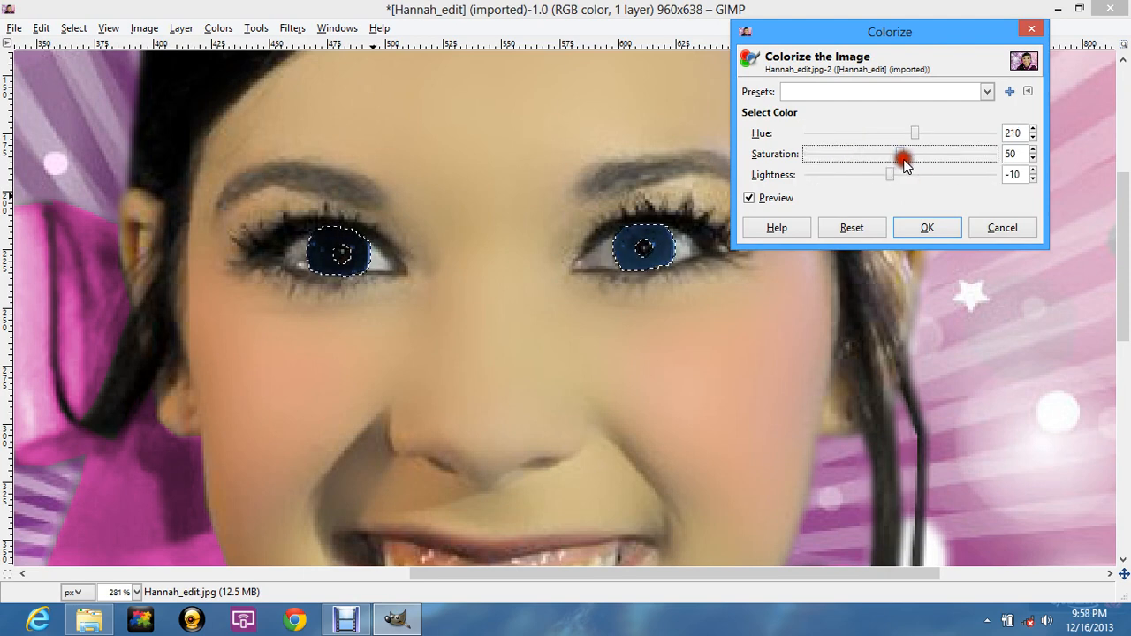
pyautogui.click(924, 228)
# Step: Clear the selection around both recolored irises
pyautogui.click(73, 27)
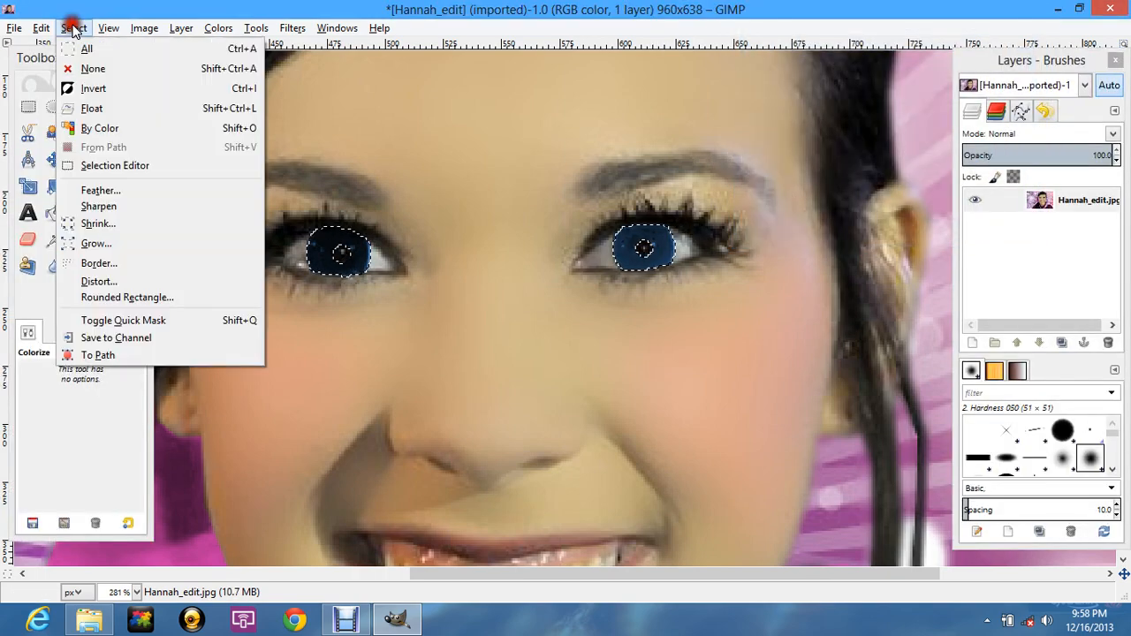
pyautogui.click(87, 68)
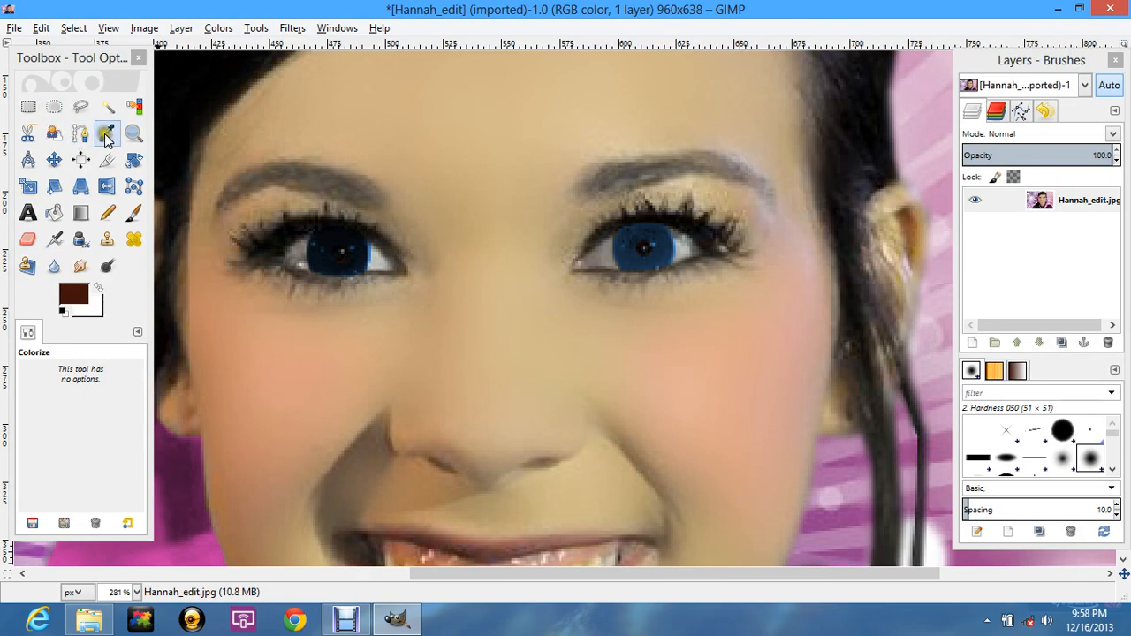
pyautogui.click(133, 133)
pyautogui.click(35, 413)
pyautogui.click(341, 354)
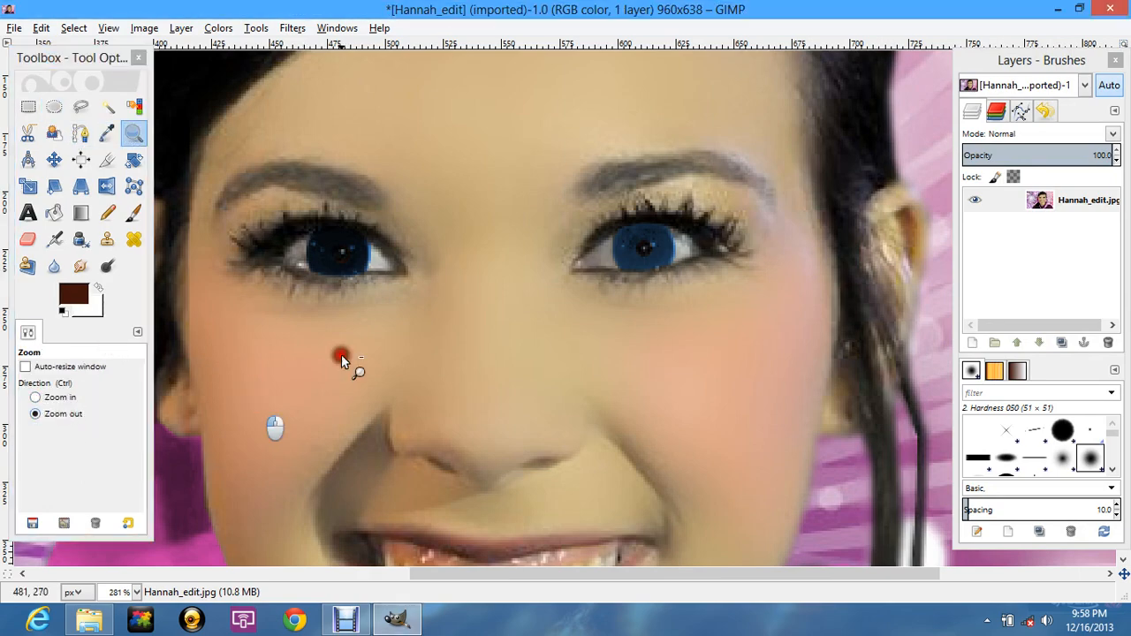
pyautogui.click(341, 354)
pyautogui.click(341, 354)
pyautogui.click(341, 354)
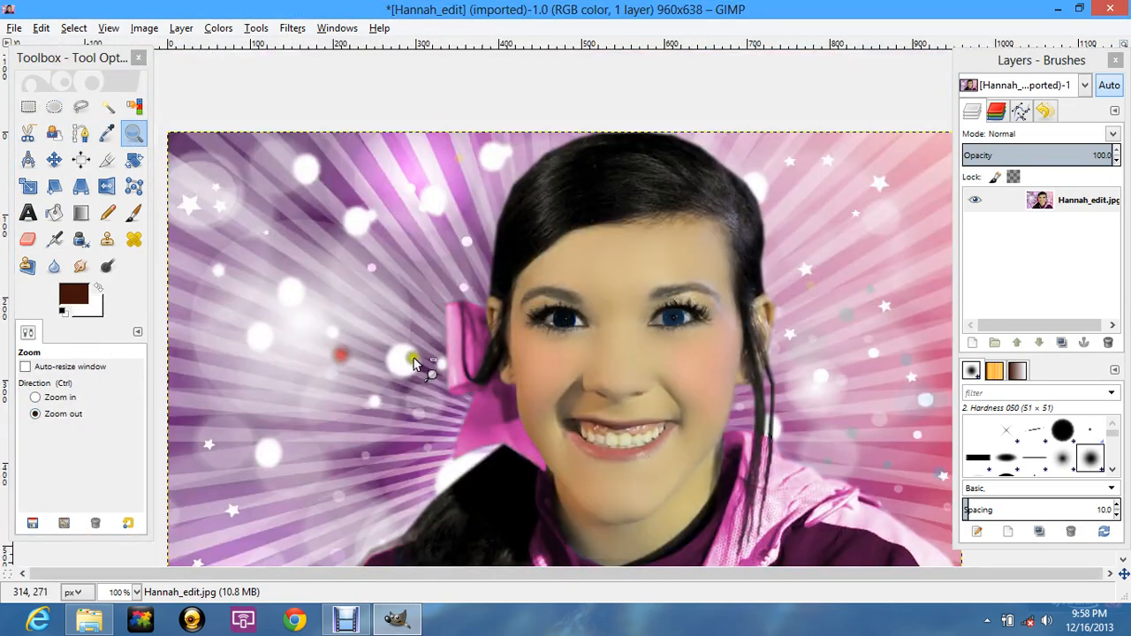
pyautogui.scroll(-2, 413, 358)
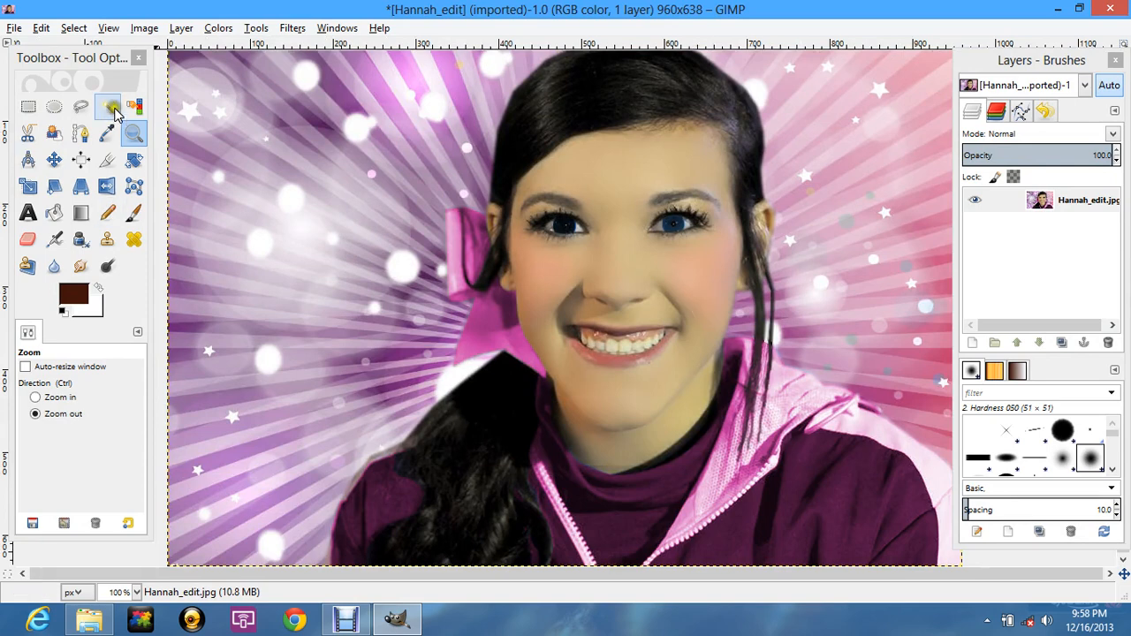
# Step: Frame the left eye and the right eye in turn with rectangular selections
pyautogui.click(29, 107)
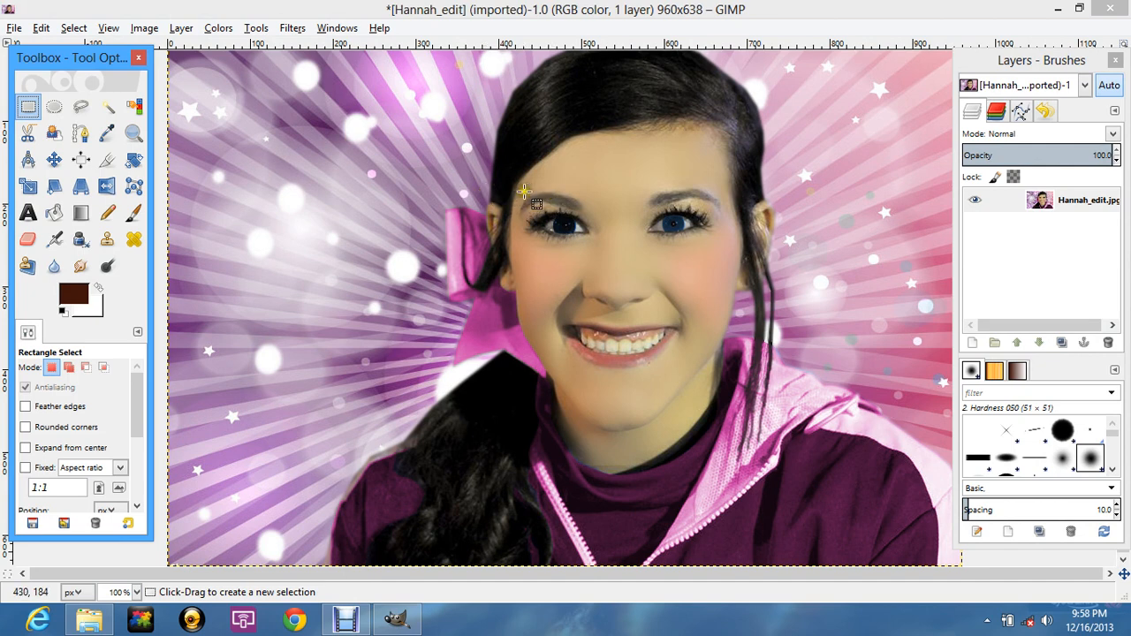
pyautogui.moveTo(511, 176); pyautogui.dragTo(613, 273)
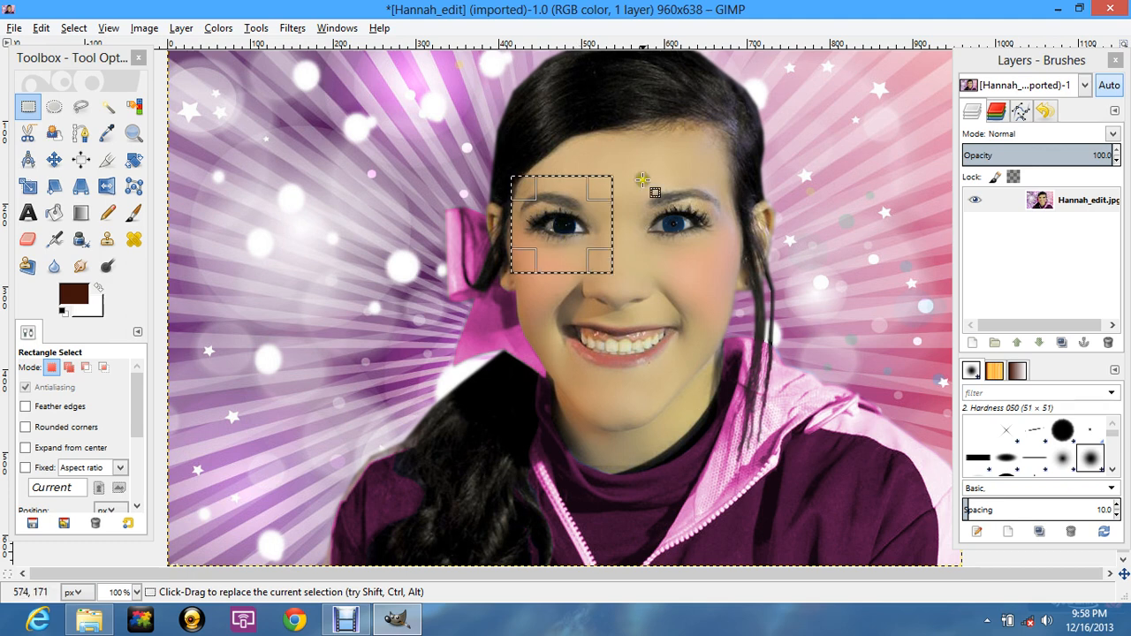
pyautogui.moveTo(621, 171); pyautogui.dragTo(741, 273)
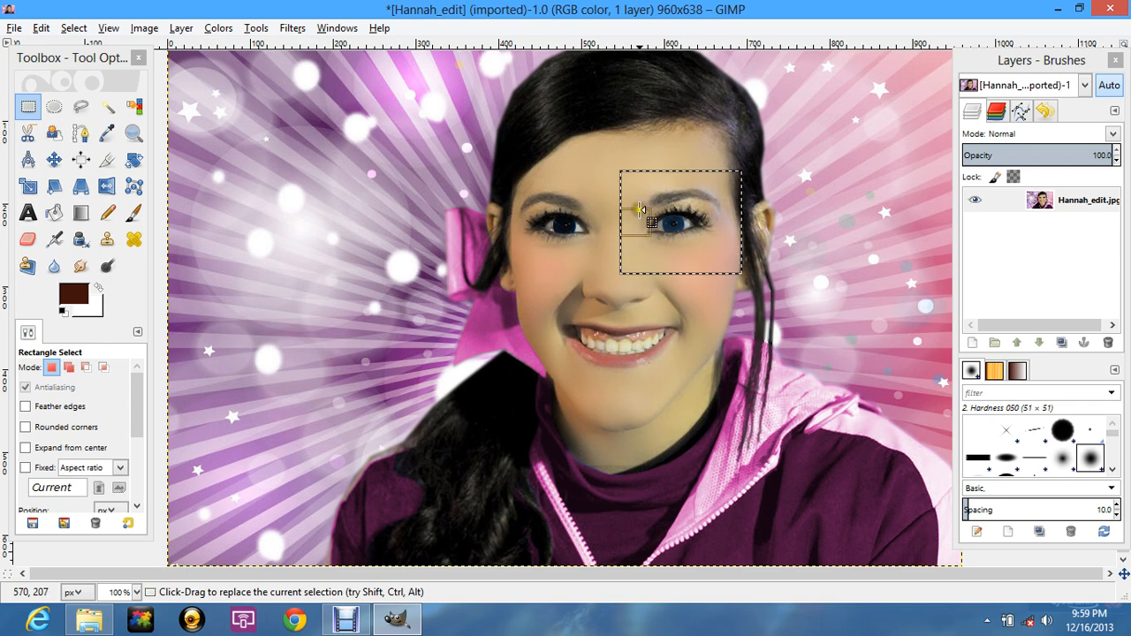
# Step: Replace the rectangular selection with an elliptical selection fitted around the pupil of the right eye
pyautogui.click(133, 132)
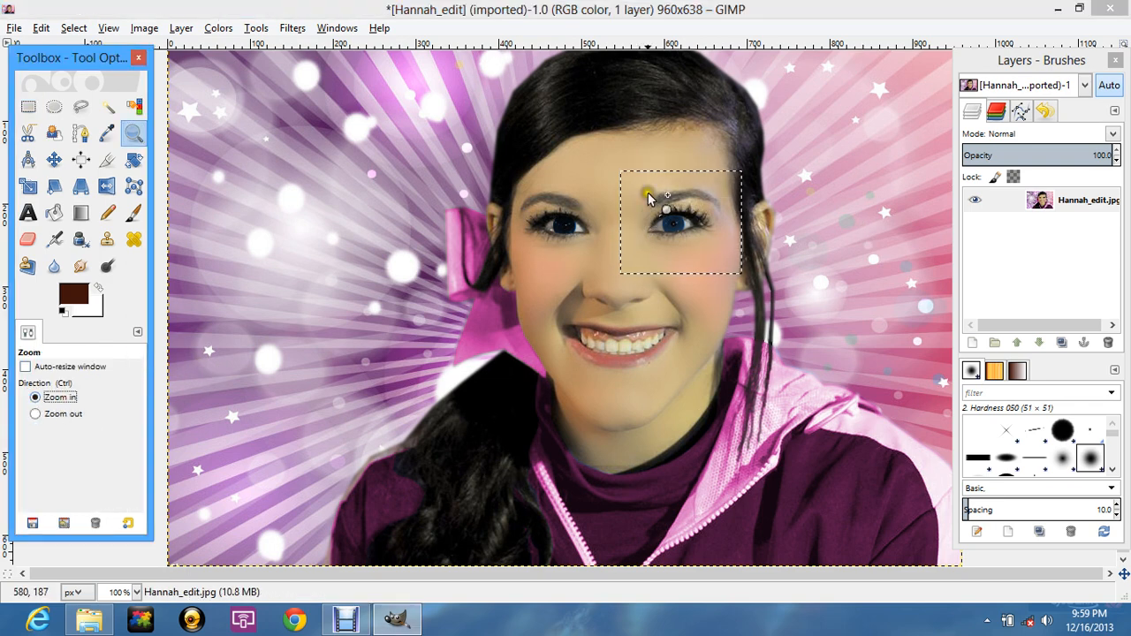
pyautogui.moveTo(646, 191); pyautogui.dragTo(732, 280)
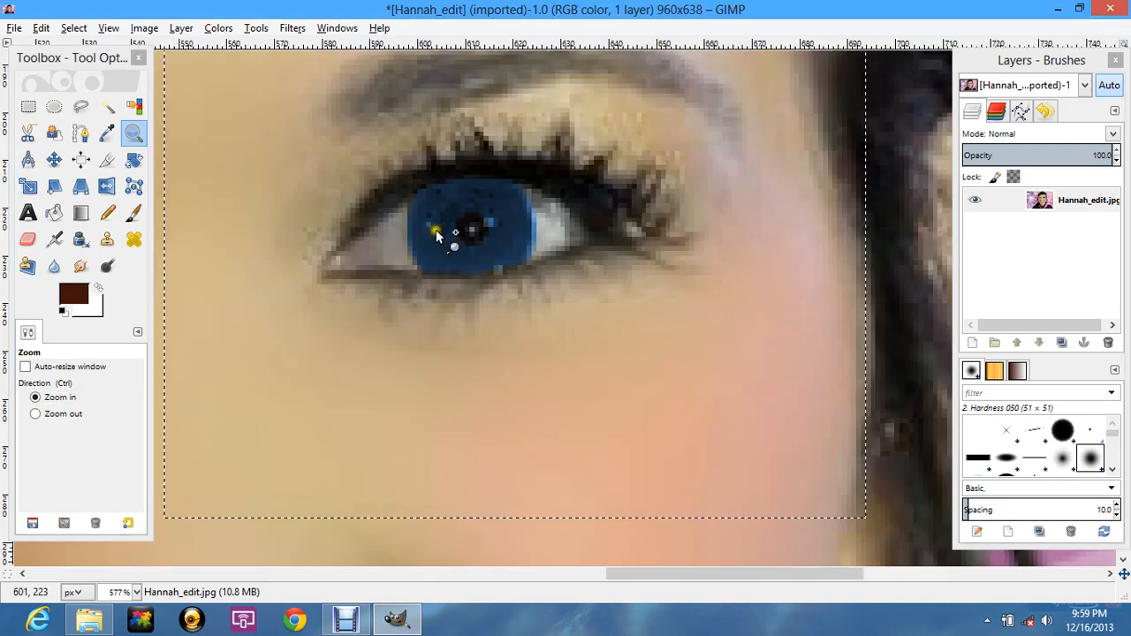
pyautogui.click(58, 413)
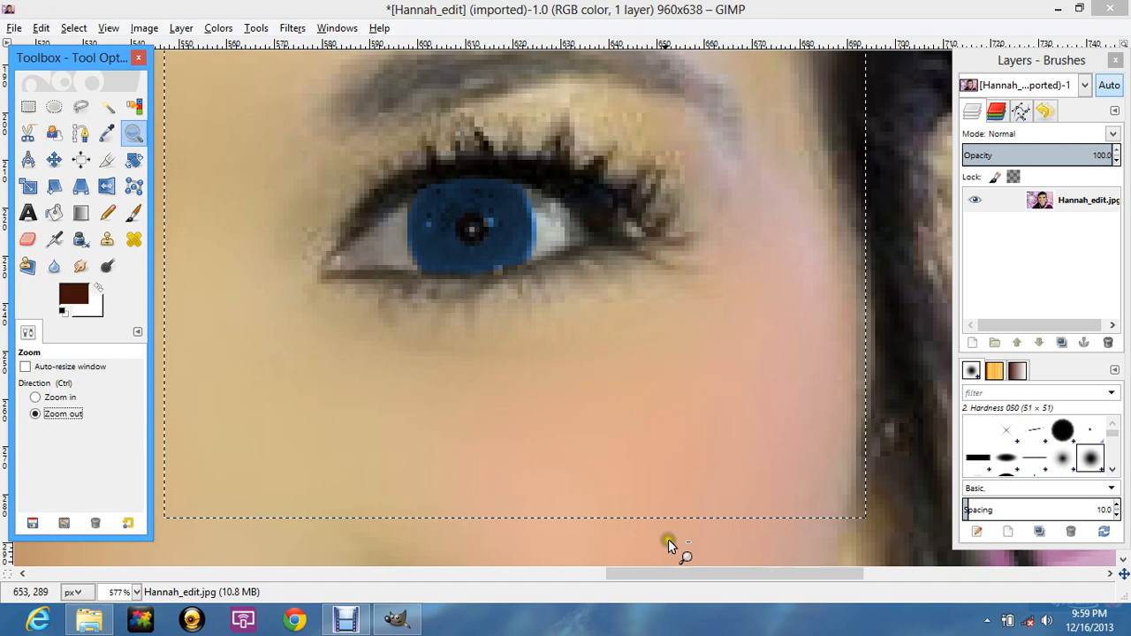
pyautogui.moveTo(686, 572); pyautogui.dragTo(770, 568)
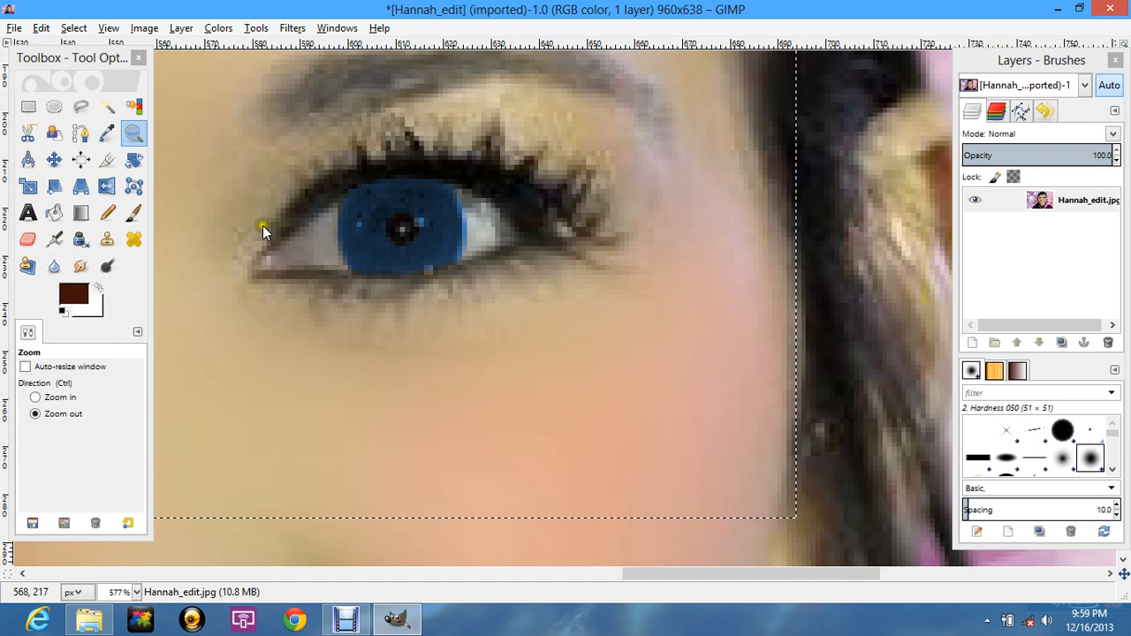
pyautogui.press('e')
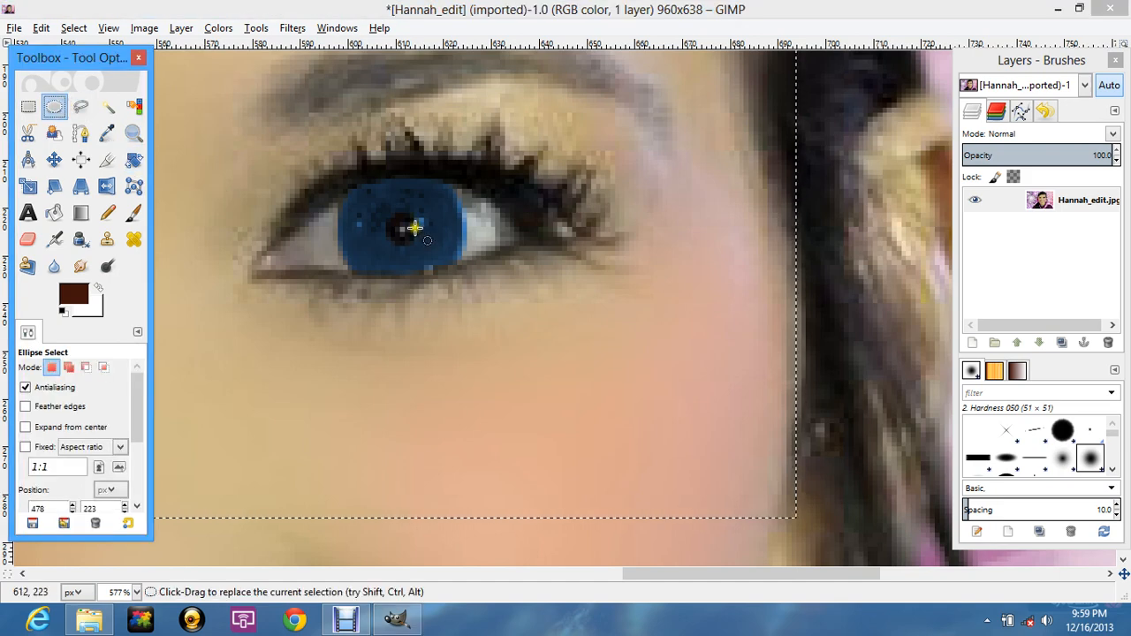
pyautogui.moveTo(387, 218); pyautogui.dragTo(419, 250)
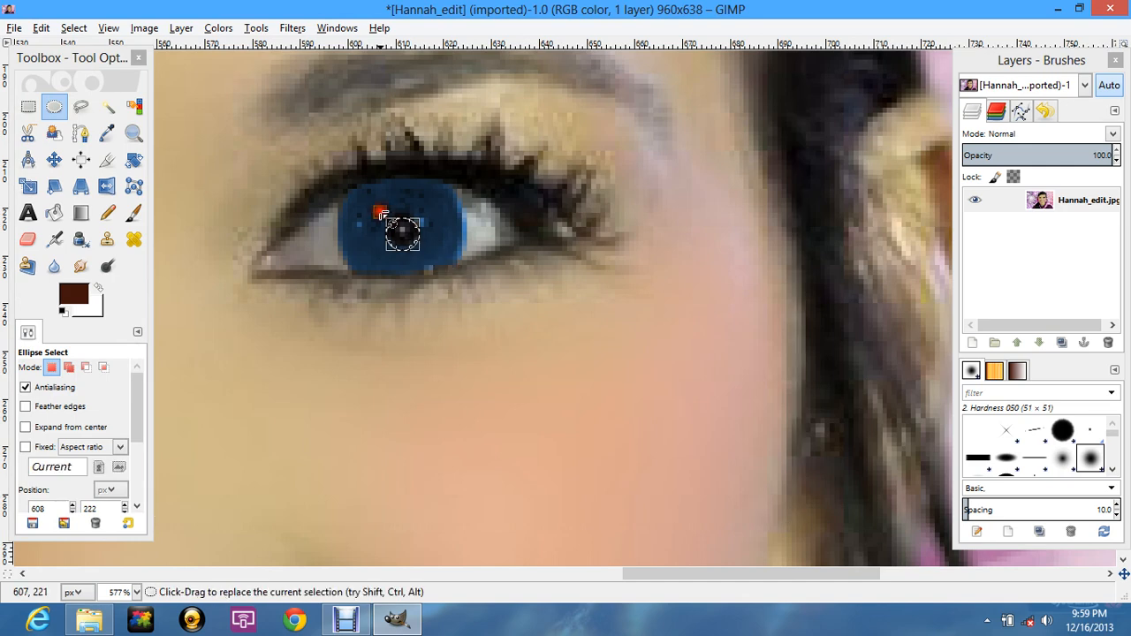
pyautogui.moveTo(380, 212); pyautogui.dragTo(380, 207)
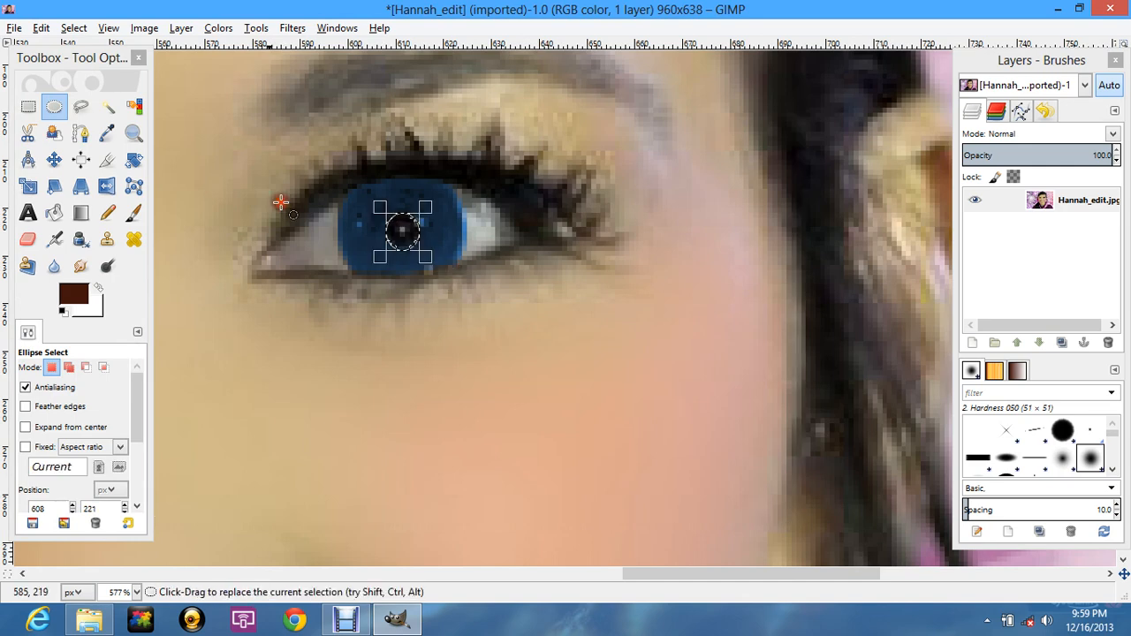
# Step: Set the foreground color to black (000000) and paint the selected right pupil with the Paintbrush at 50 opacity
pyautogui.click(81, 297)
pyautogui.click(358, 284)
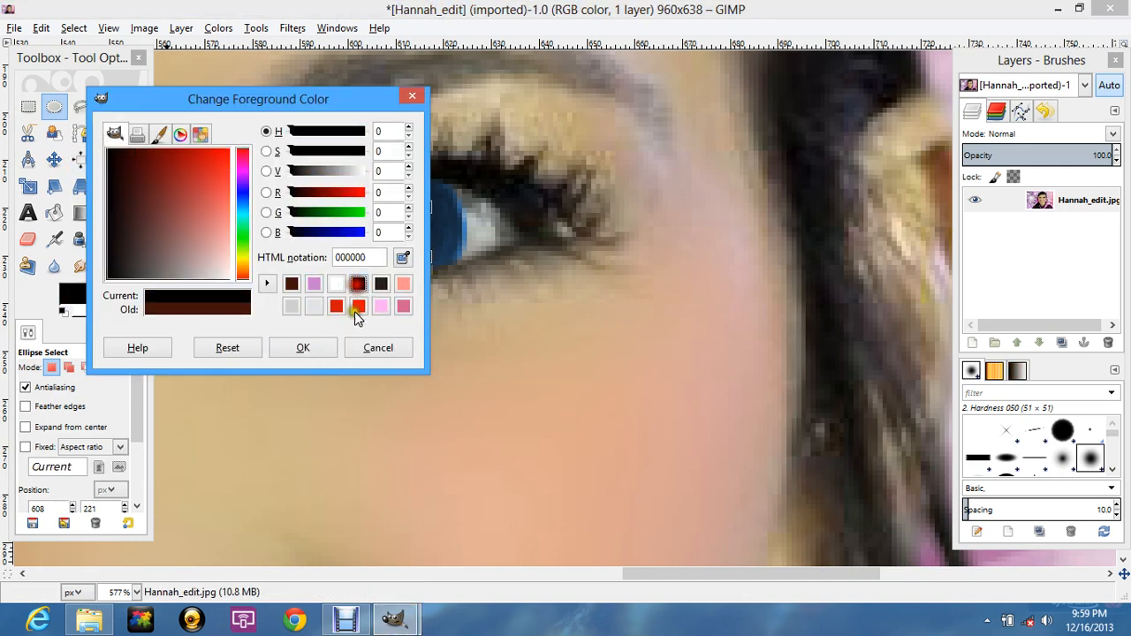
pyautogui.click(303, 348)
pyautogui.click(132, 212)
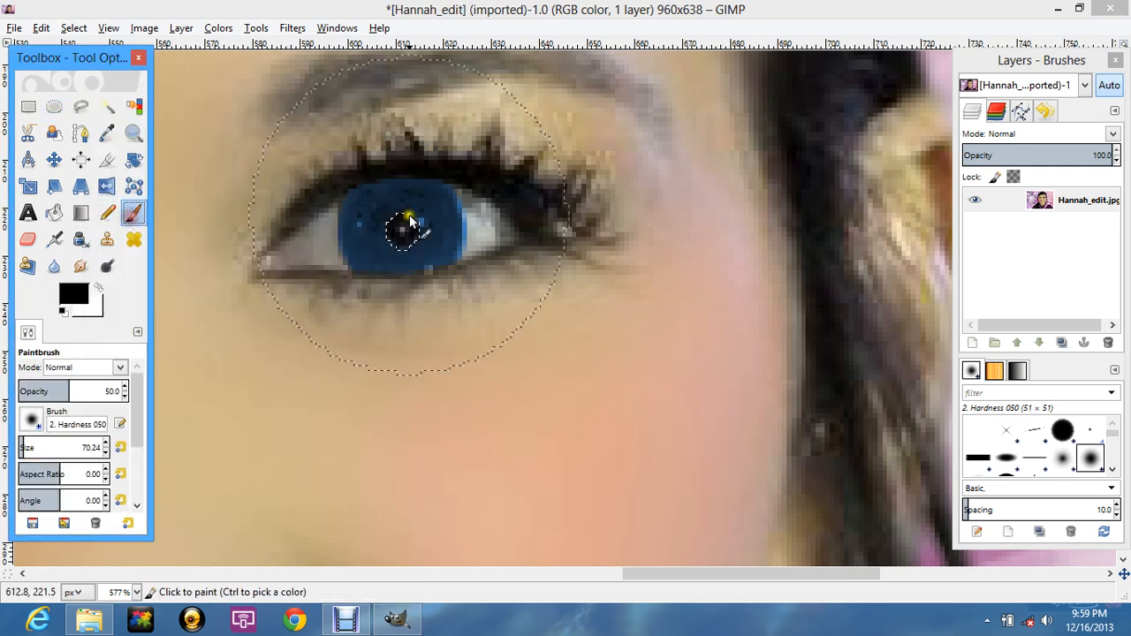
pyautogui.click(409, 221)
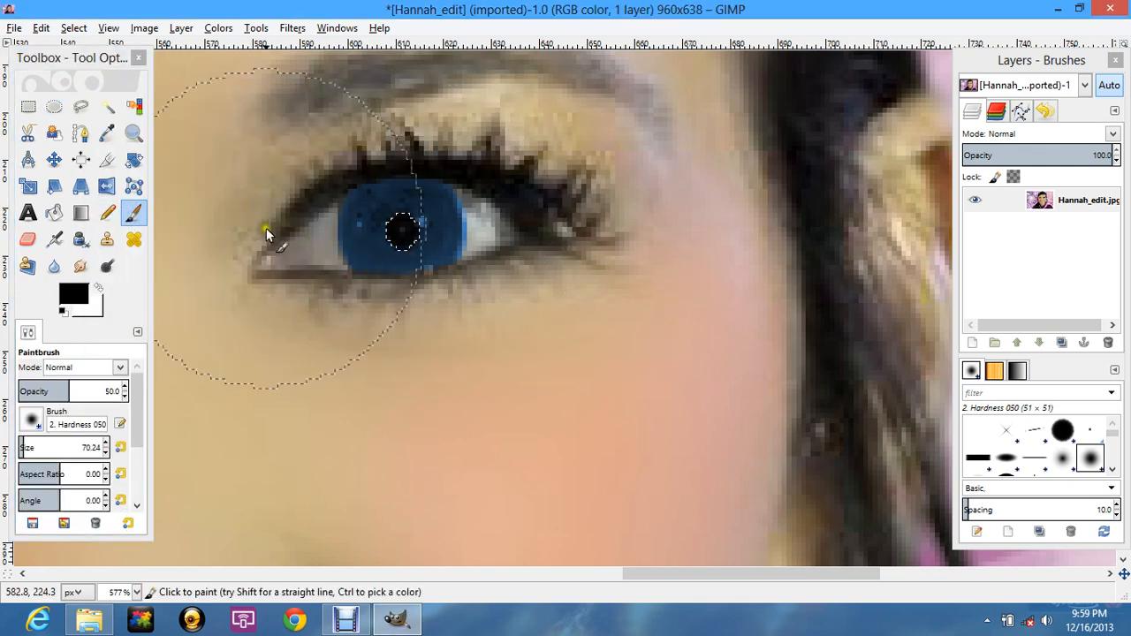
# Step: Select two small rectangular highlights in the right eye, one at the pupil's upper right edge and one inside the pupil
pyautogui.click(28, 106)
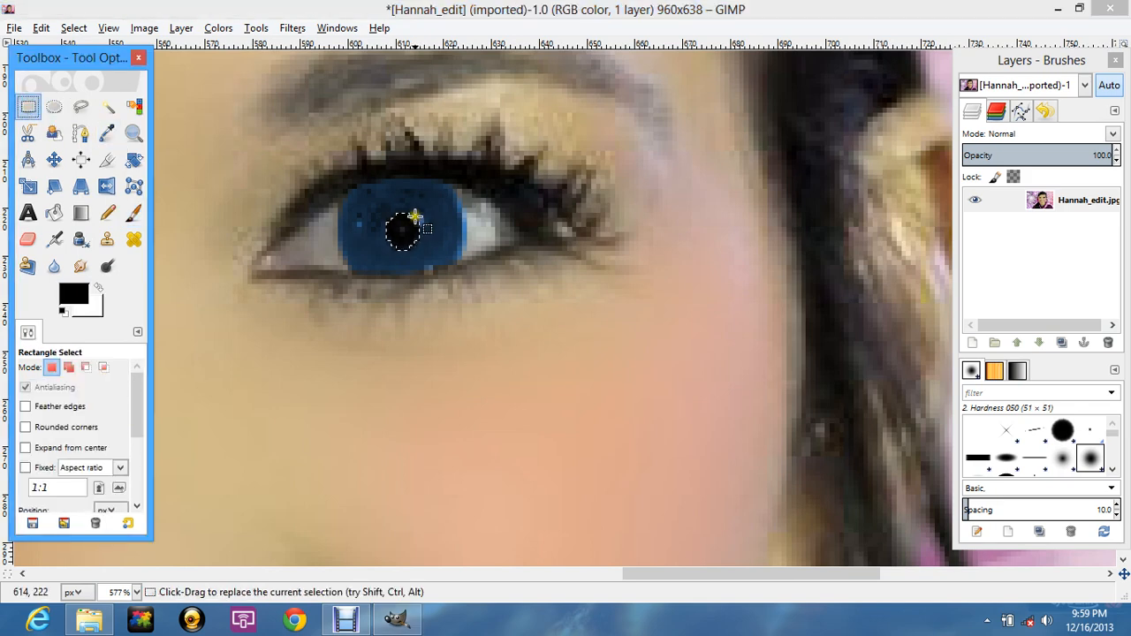
pyautogui.moveTo(415, 217); pyautogui.dragTo(427, 227)
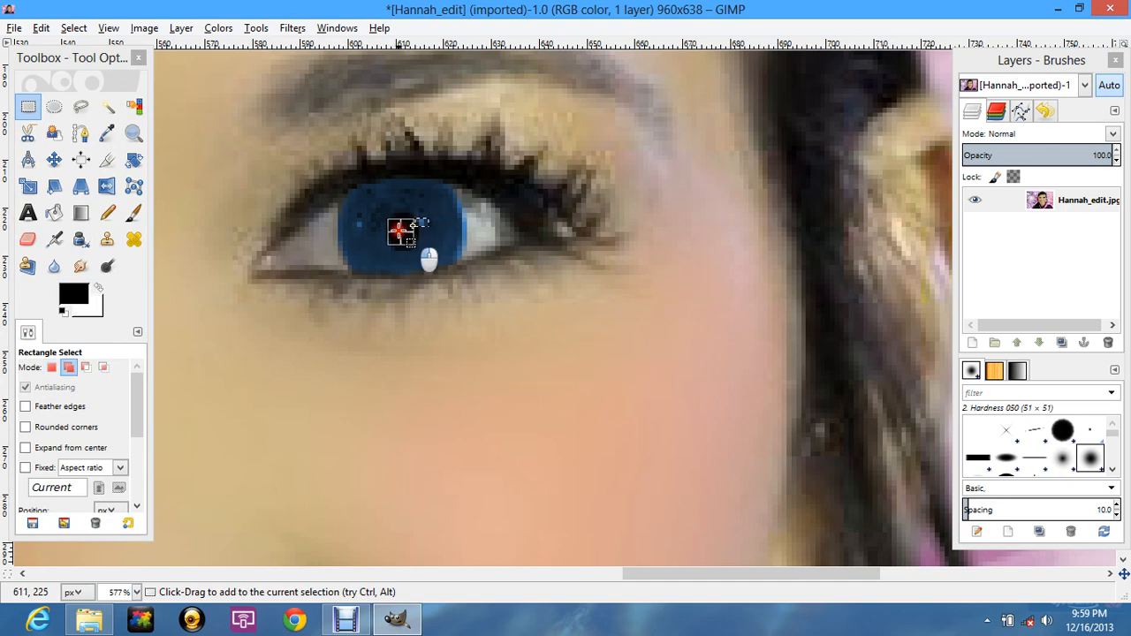
pyautogui.moveTo(404, 232); pyautogui.dragTo(408, 235)
# Step: Set the foreground color to white (ffffff) and paint the two highlight selections with the Paintbrush at 50 opacity
pyautogui.click(133, 212)
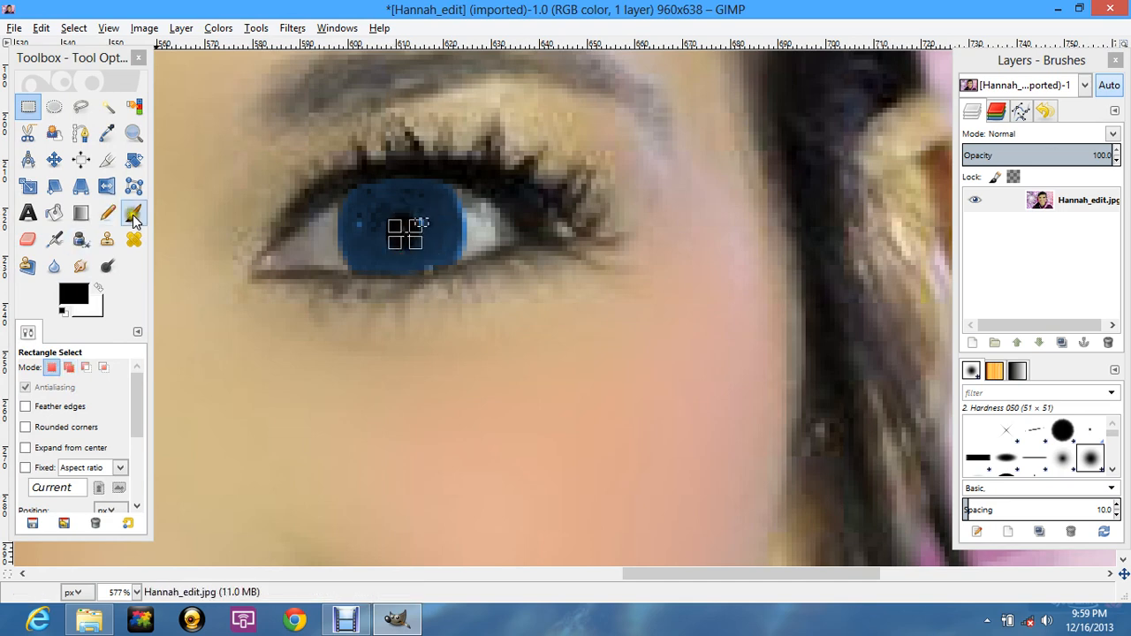
pyautogui.click(73, 297)
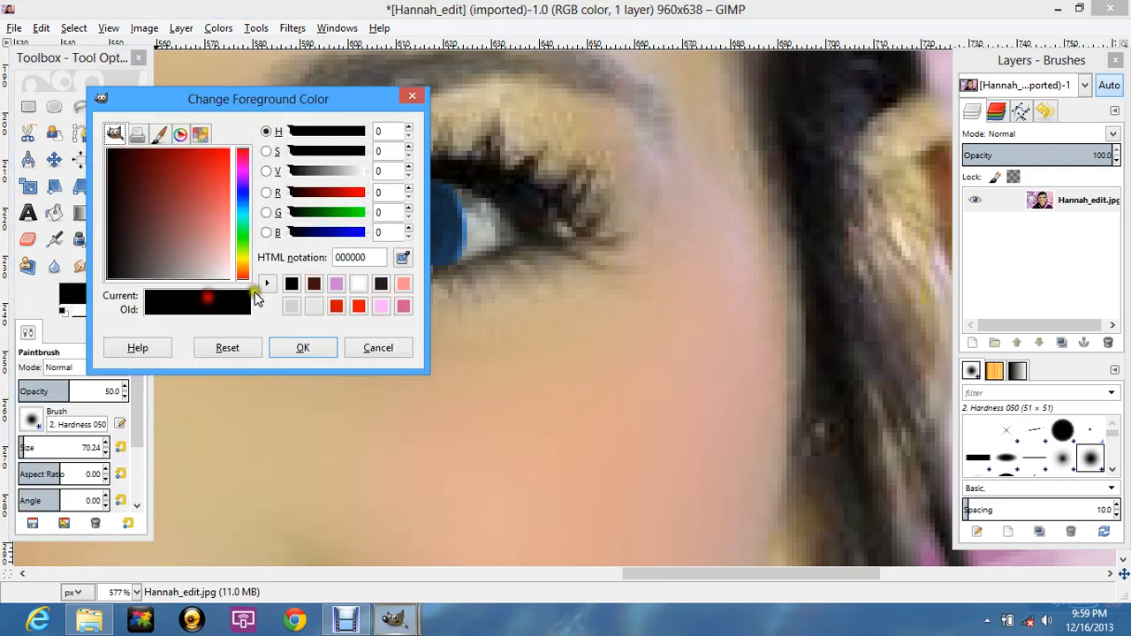
pyautogui.click(356, 284)
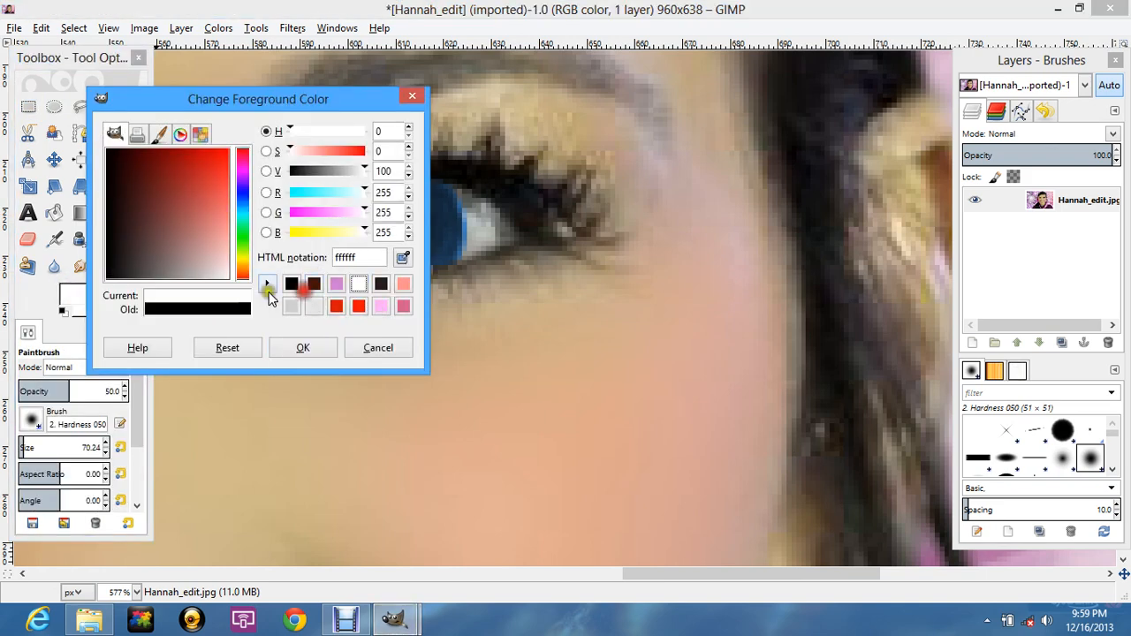
pyautogui.click(318, 349)
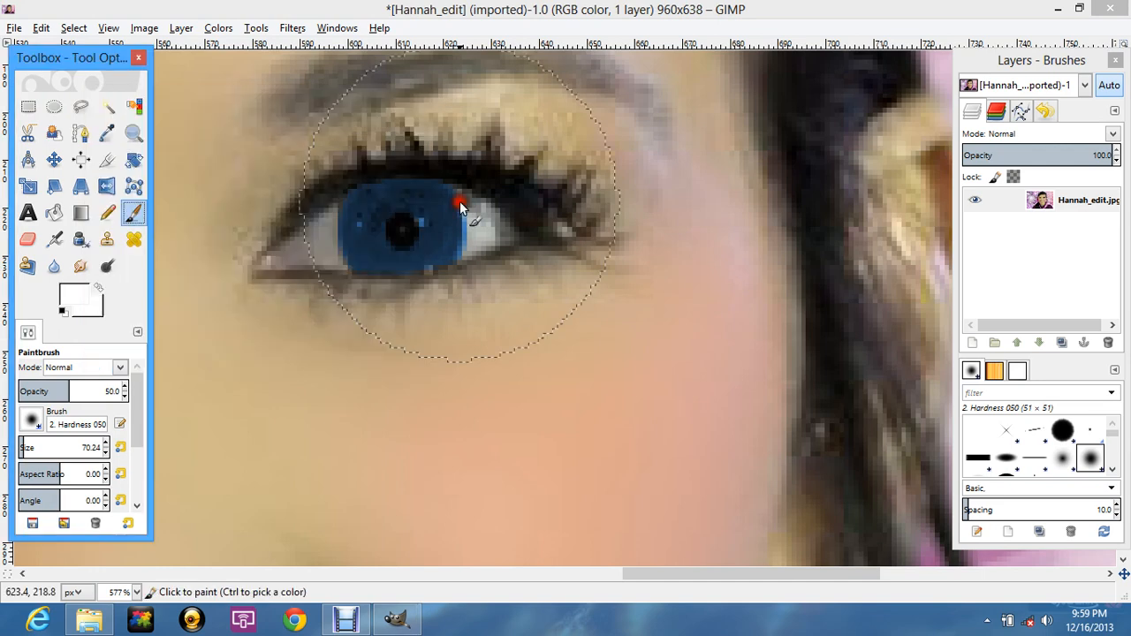
pyautogui.click(420, 222)
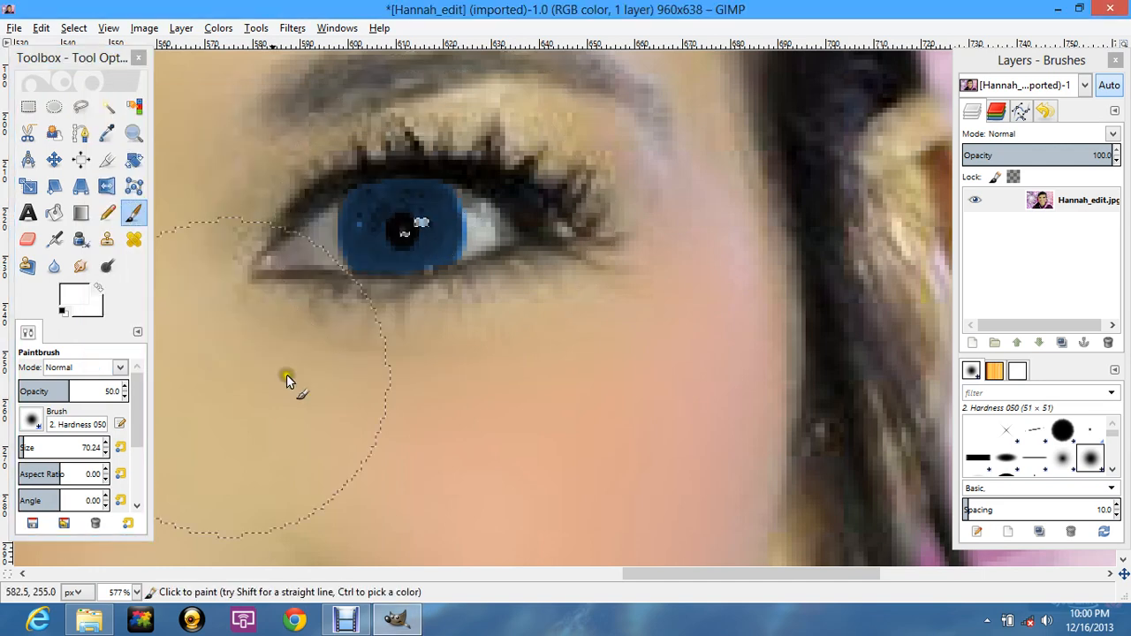
# Step: Set the Paintbrush opacity to 25, paint the two highlight selections white and clear the selection
pyautogui.click(105, 392)
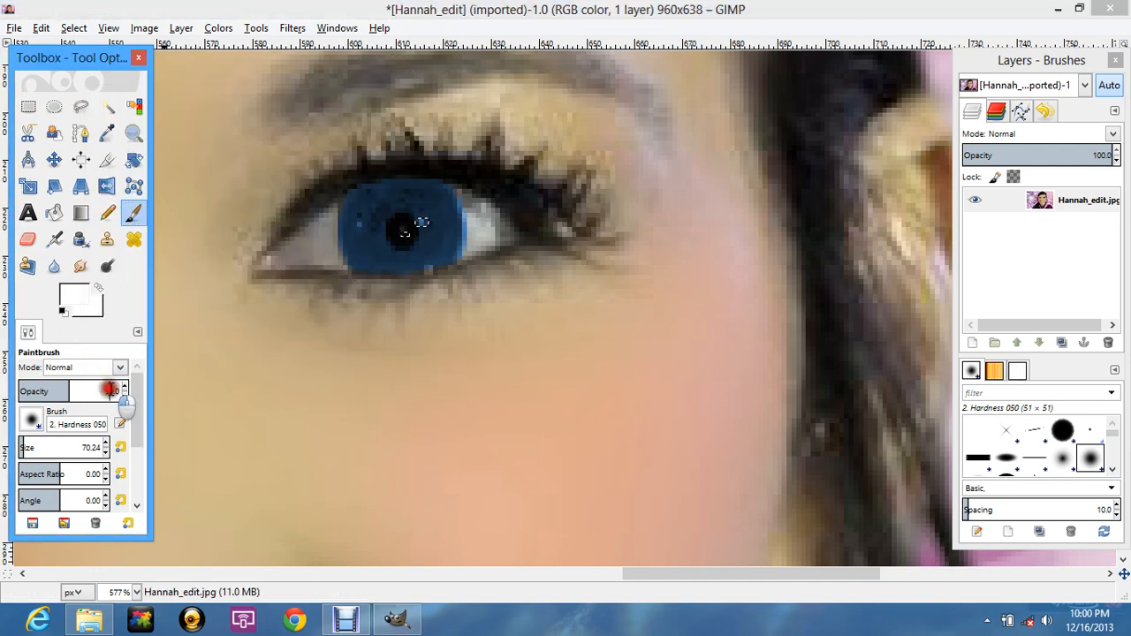
pyautogui.press('Delete')
pyautogui.press('Delete')
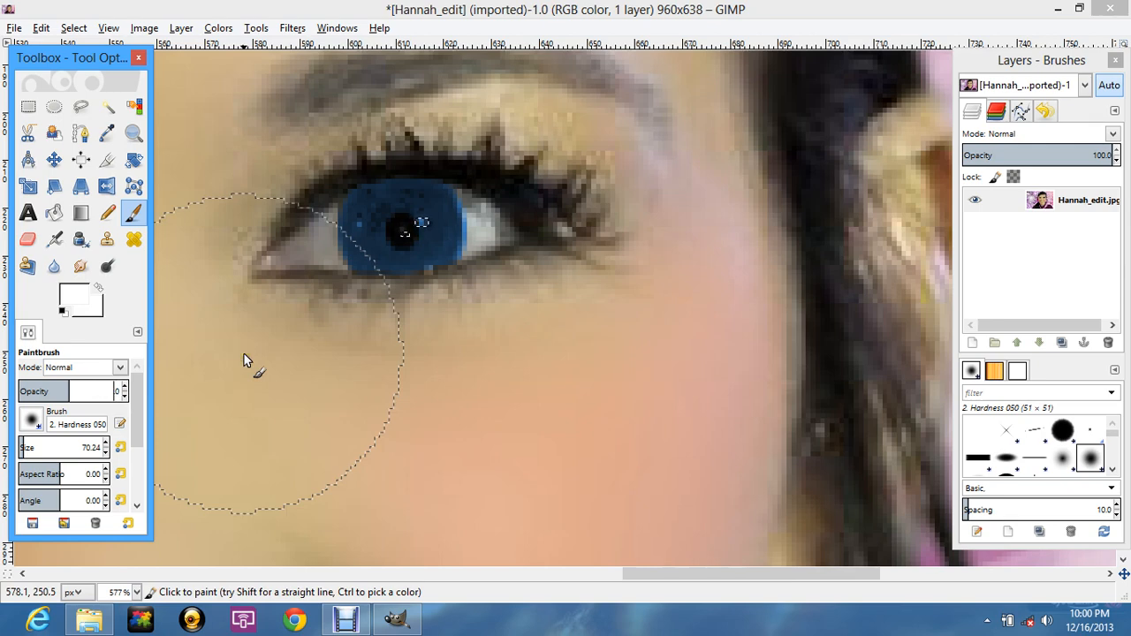
pyautogui.write('25.')
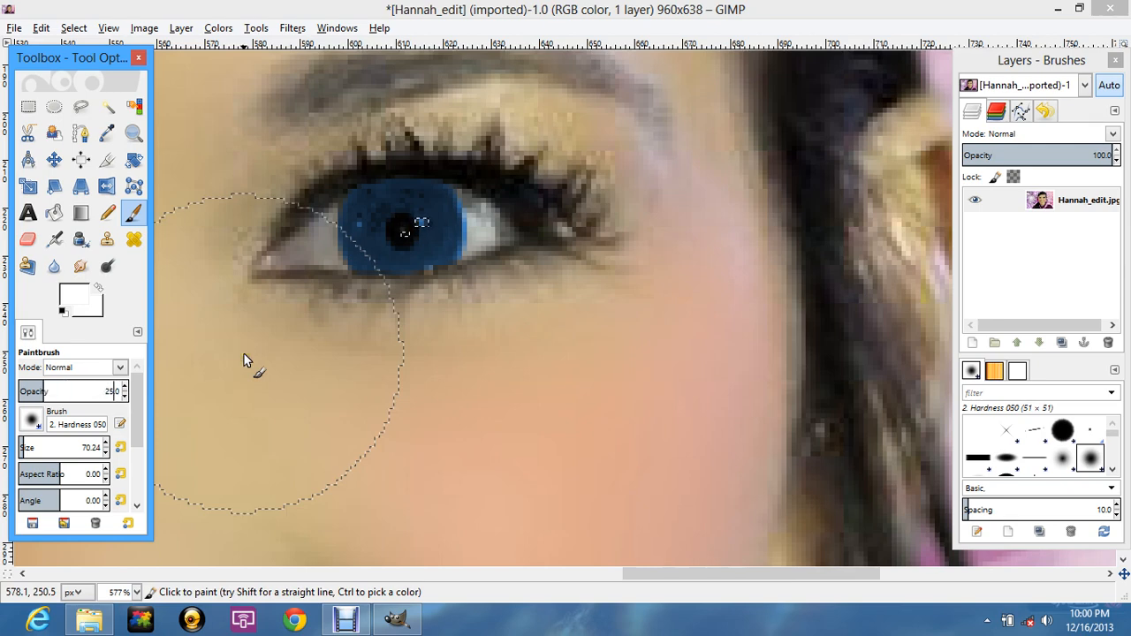
pyautogui.click(423, 277)
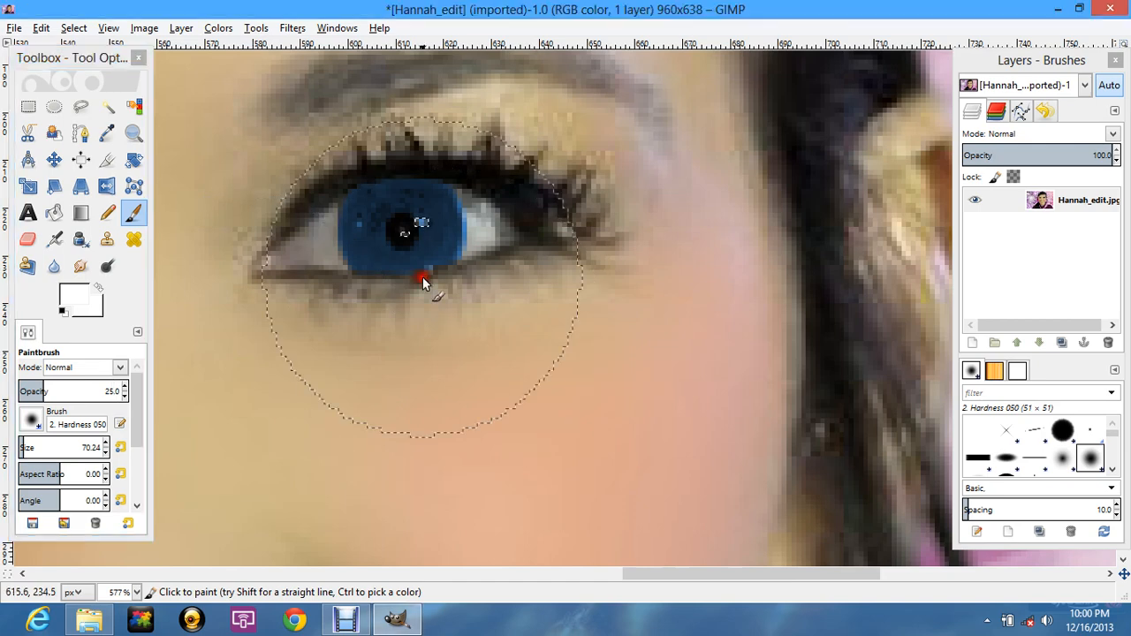
pyautogui.click(73, 29)
pyautogui.click(89, 70)
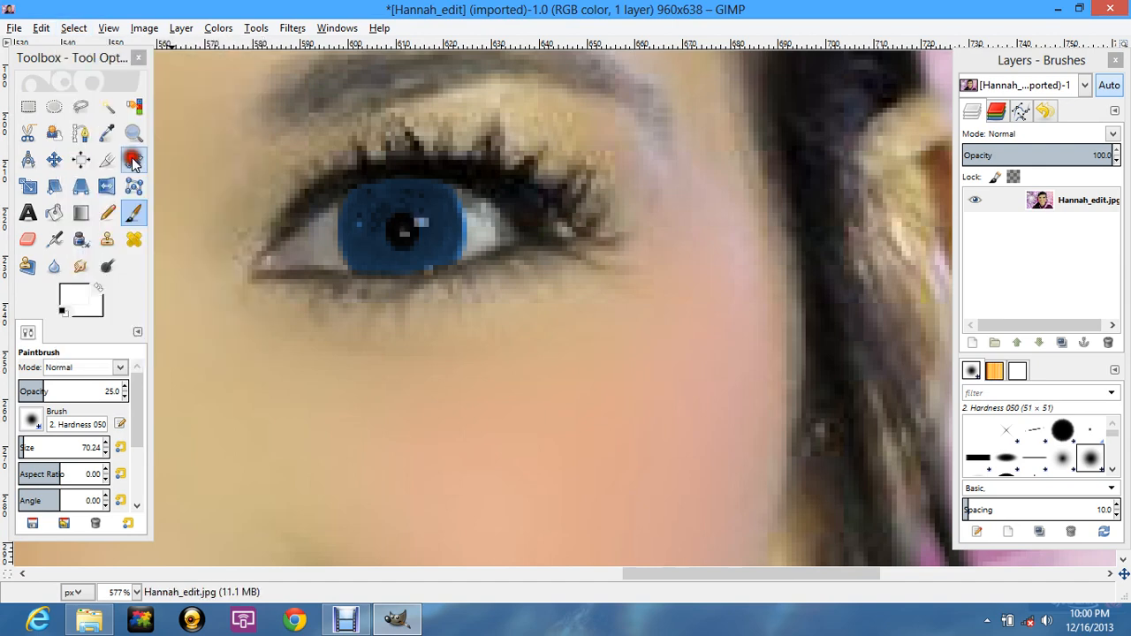
# Step: Examine both recolored eyes in the full portrait, framing each one in turn with a temporary rectangular selection
pyautogui.click(132, 134)
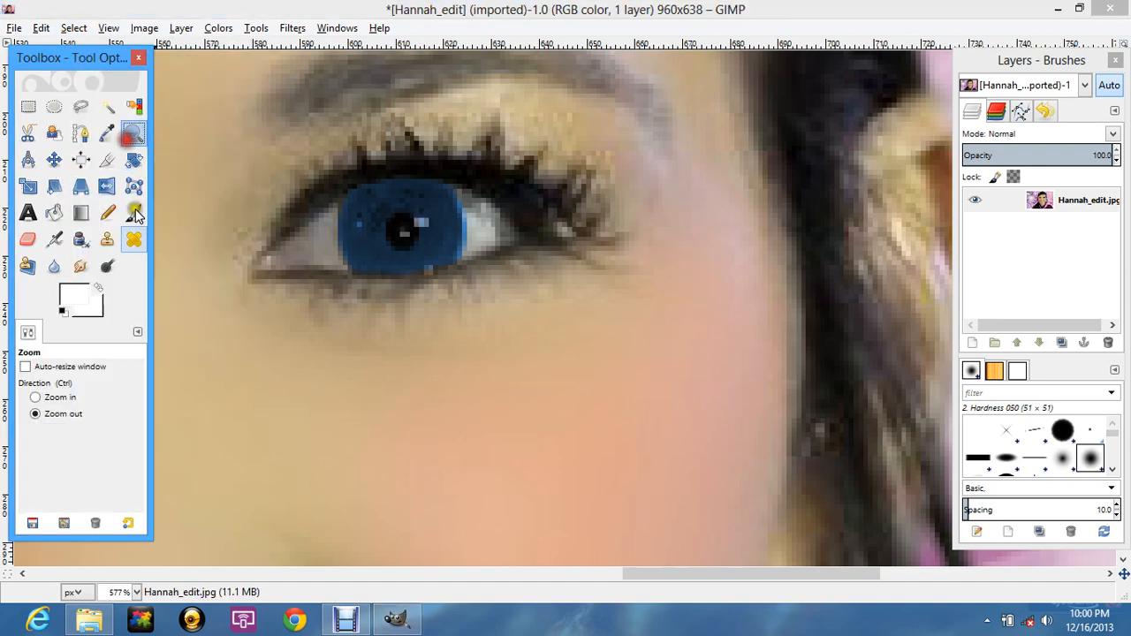
pyautogui.click(310, 387)
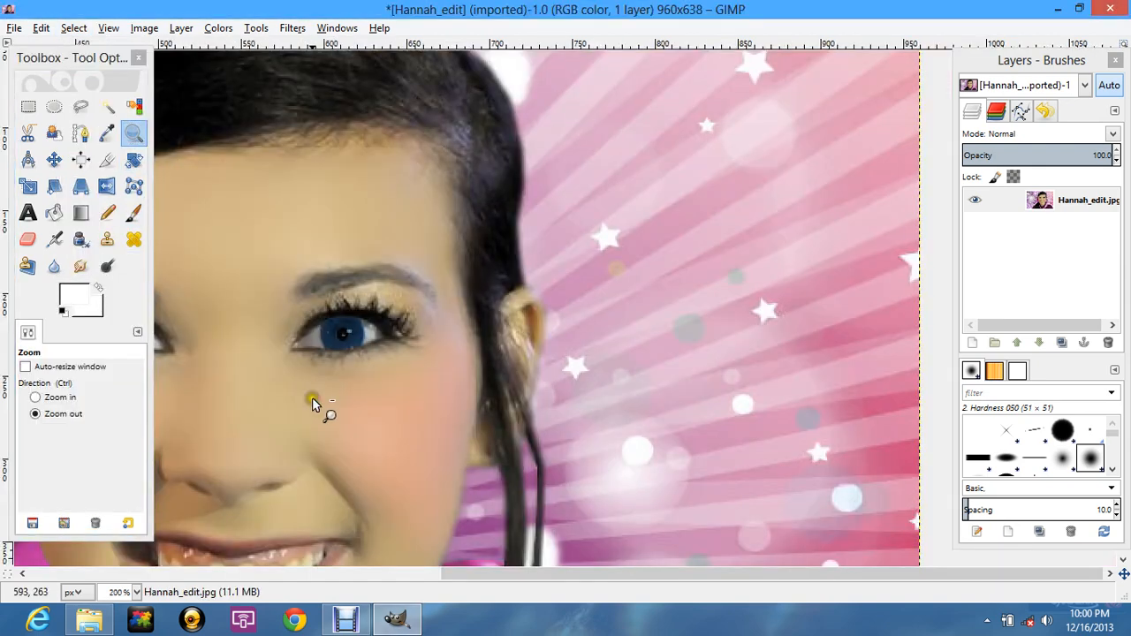
pyautogui.click(311, 402)
pyautogui.click(462, 434)
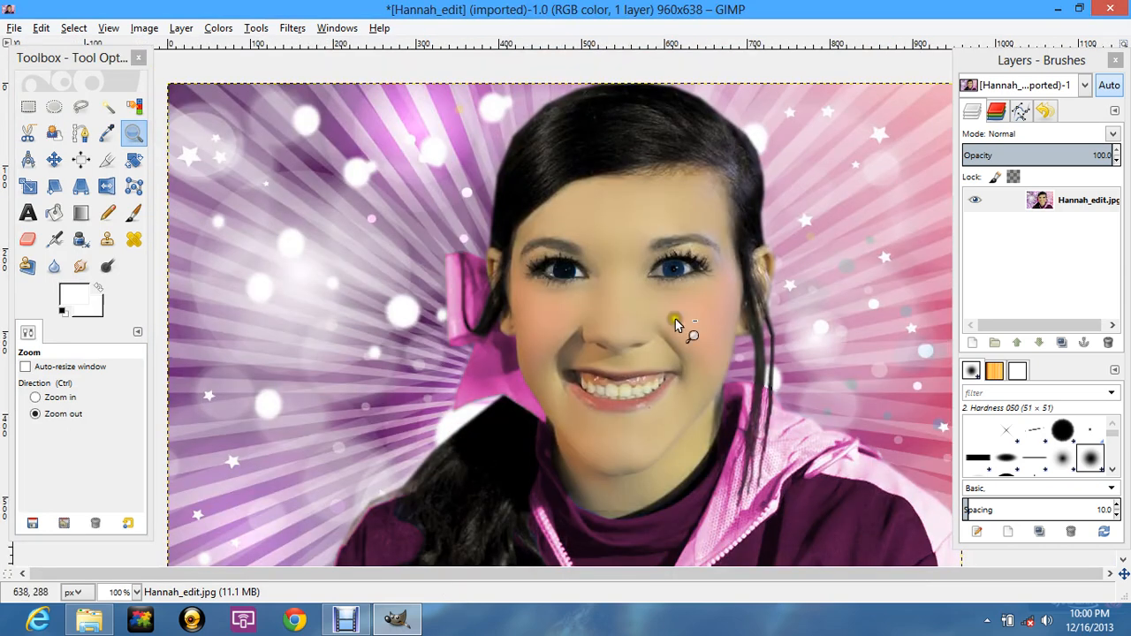
pyautogui.scroll(-1, 424, 167)
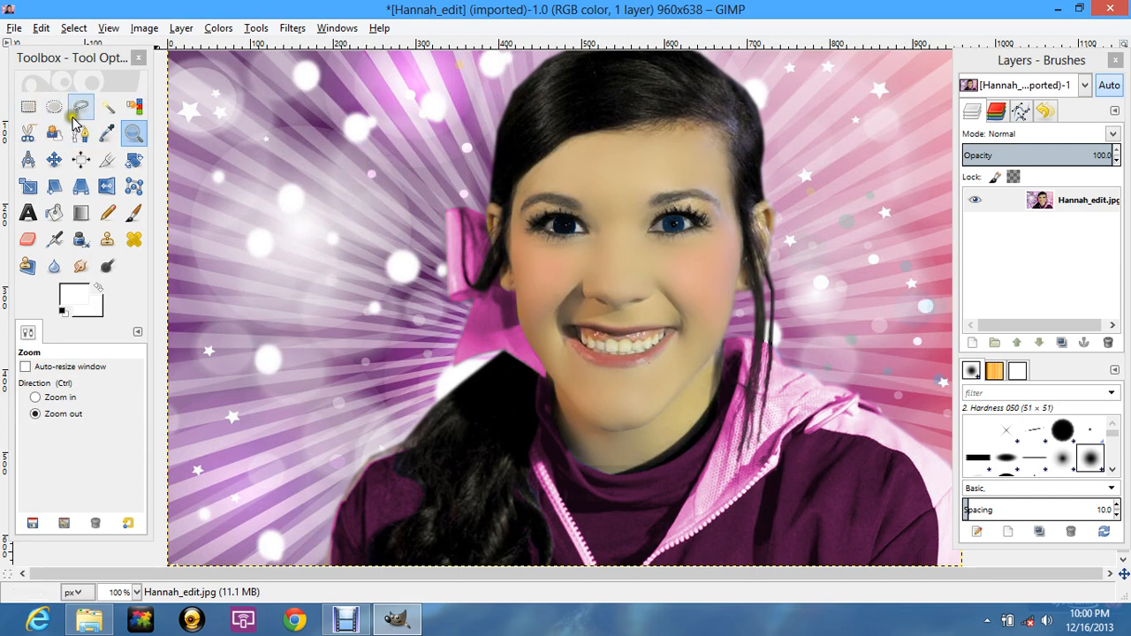
pyautogui.click(28, 106)
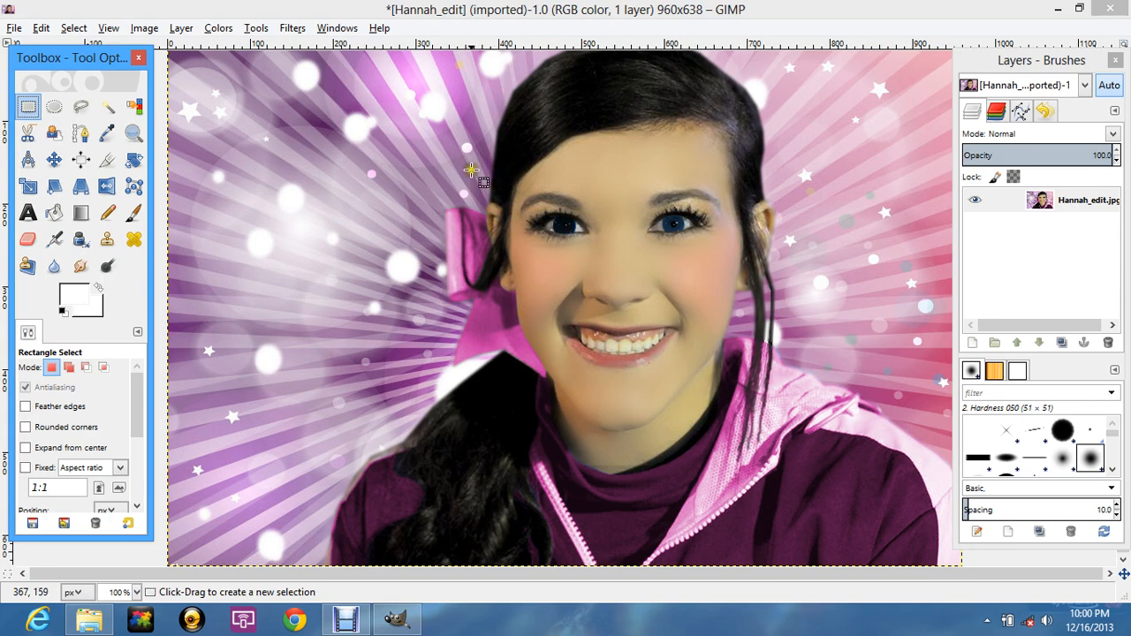
pyautogui.moveTo(496, 160); pyautogui.dragTo(626, 281)
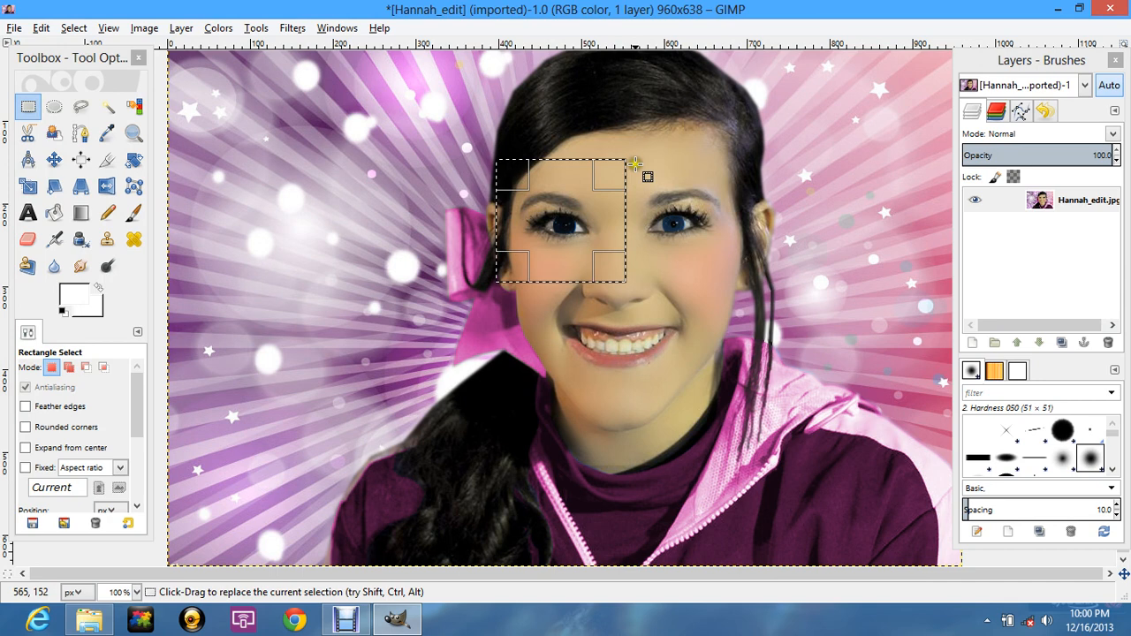
pyautogui.moveTo(634, 164); pyautogui.dragTo(753, 297)
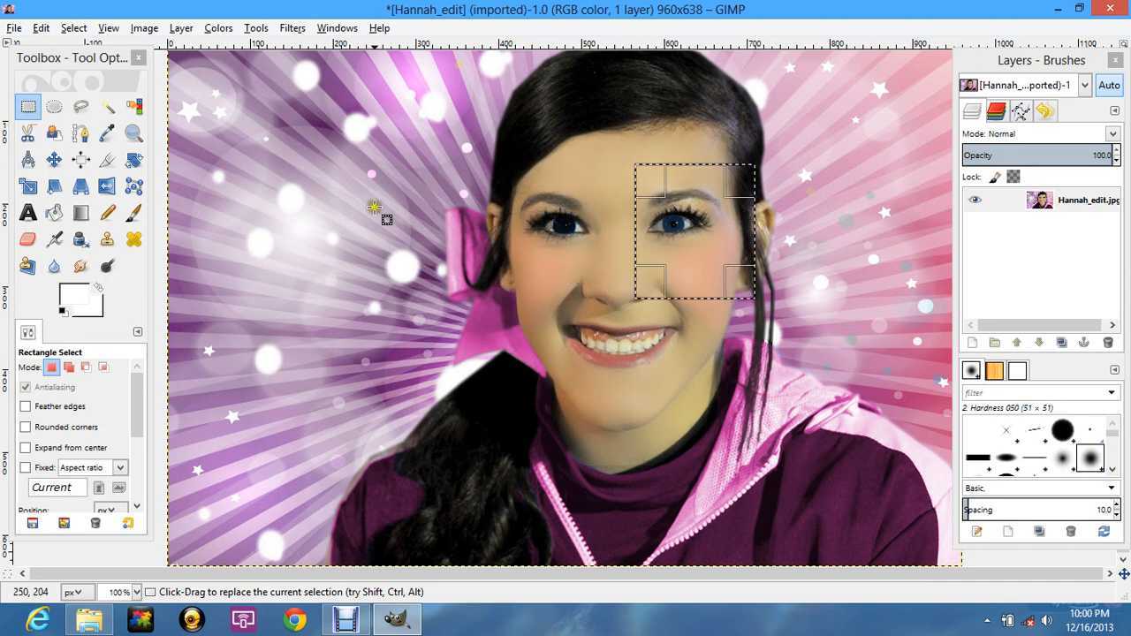
pyautogui.click(228, 185)
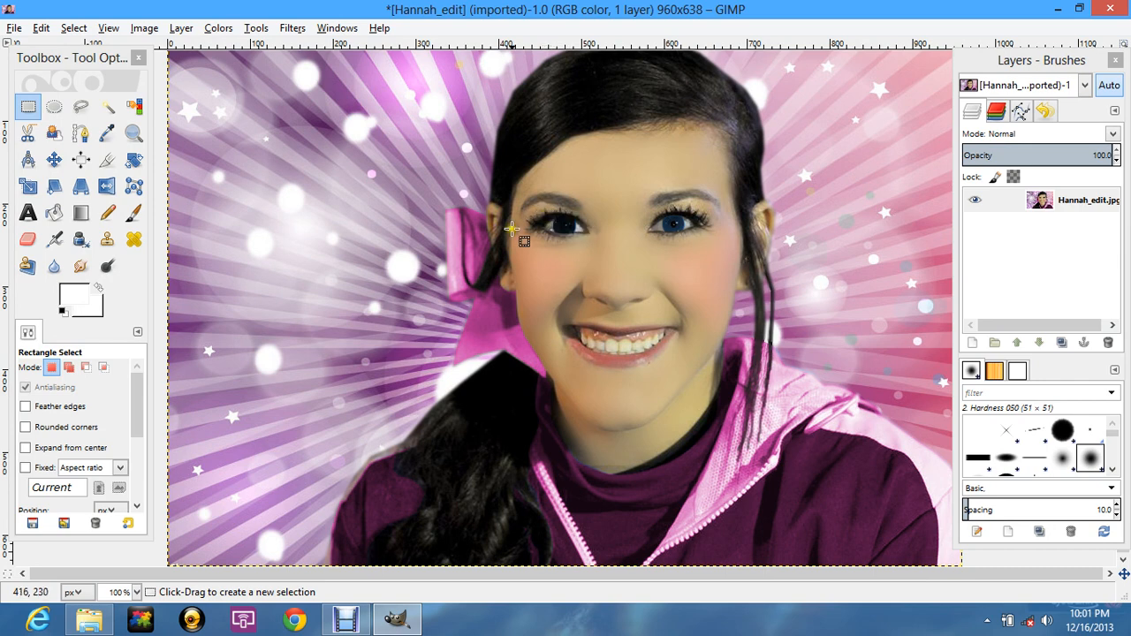
# Step: Select the whole mouth with Free Select by tracing a closed outline along the outer edges of the upper and lower lips
pyautogui.click(134, 133)
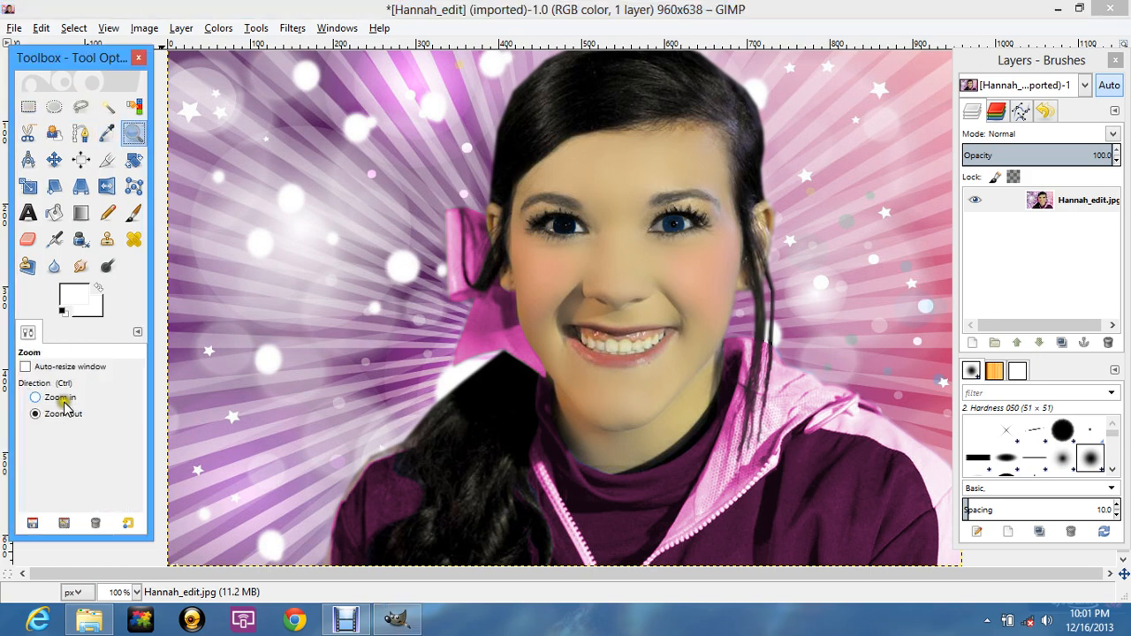
pyautogui.click(61, 399)
pyautogui.moveTo(525, 292); pyautogui.dragTo(733, 419)
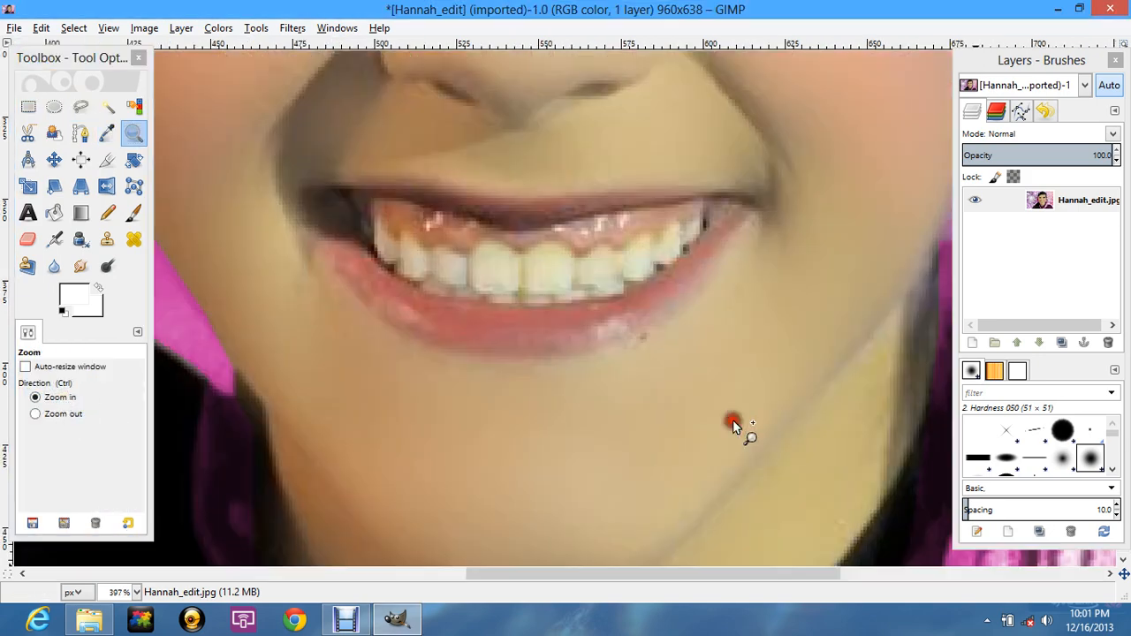
pyautogui.click(80, 106)
pyautogui.click(328, 184)
pyautogui.click(397, 179)
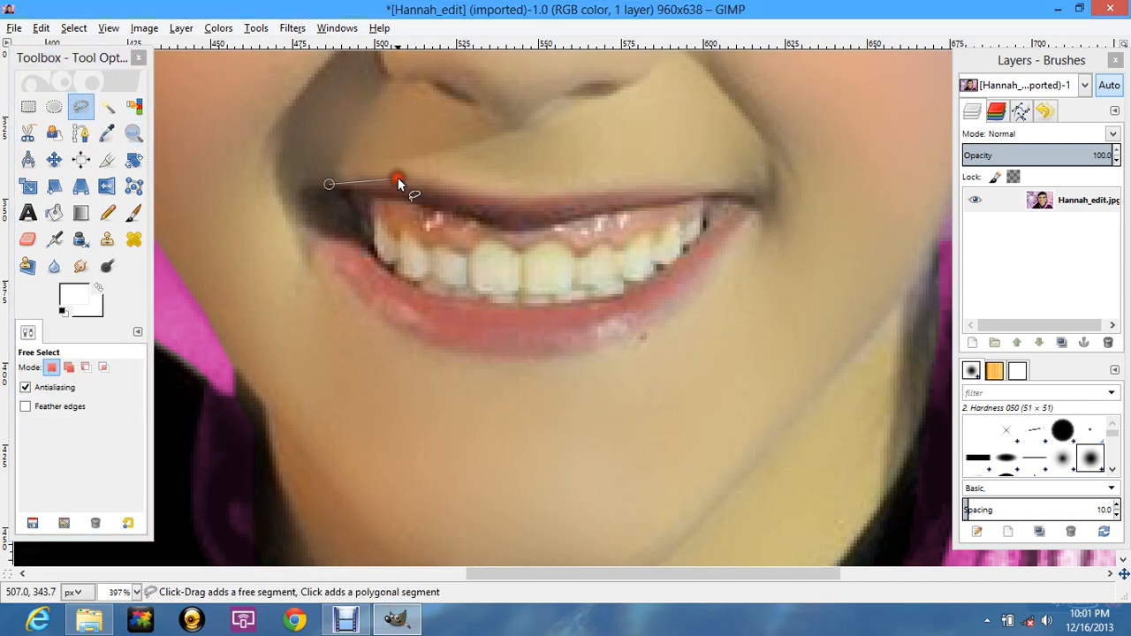
pyautogui.click(434, 178)
pyautogui.click(499, 197)
pyautogui.click(565, 196)
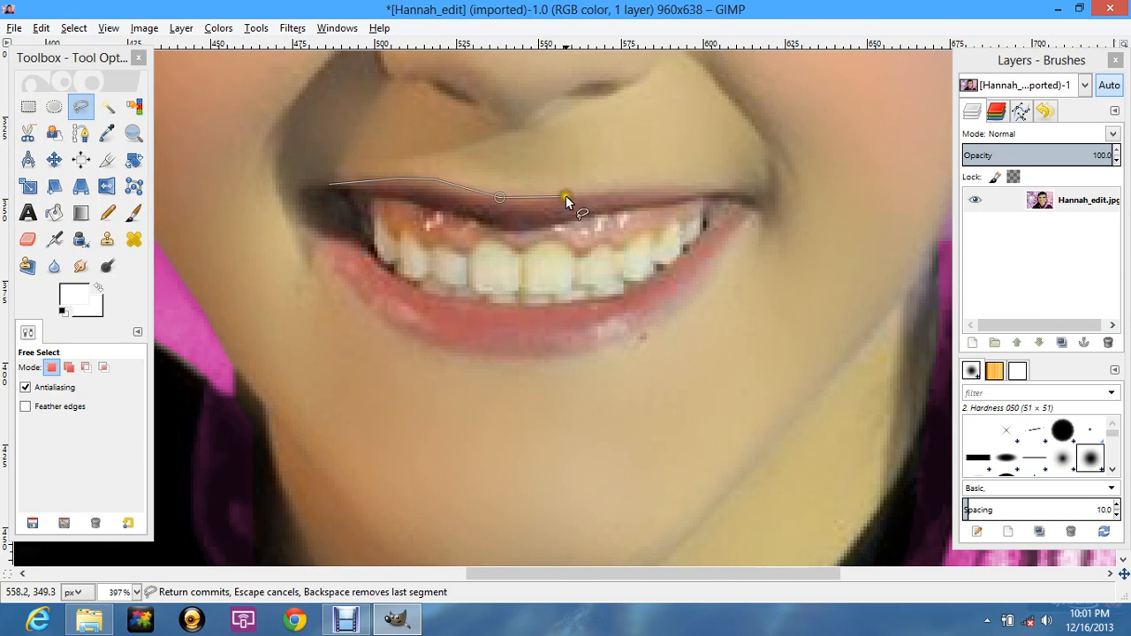
pyautogui.click(630, 187)
pyautogui.click(686, 193)
pyautogui.click(758, 201)
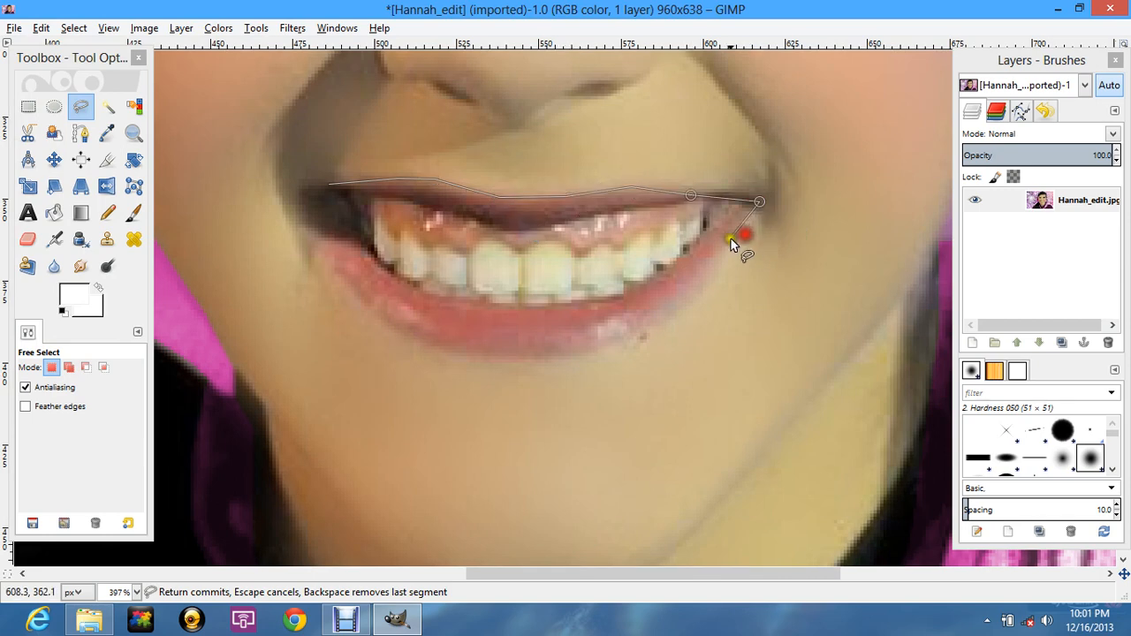
pyautogui.click(702, 294)
pyautogui.click(646, 328)
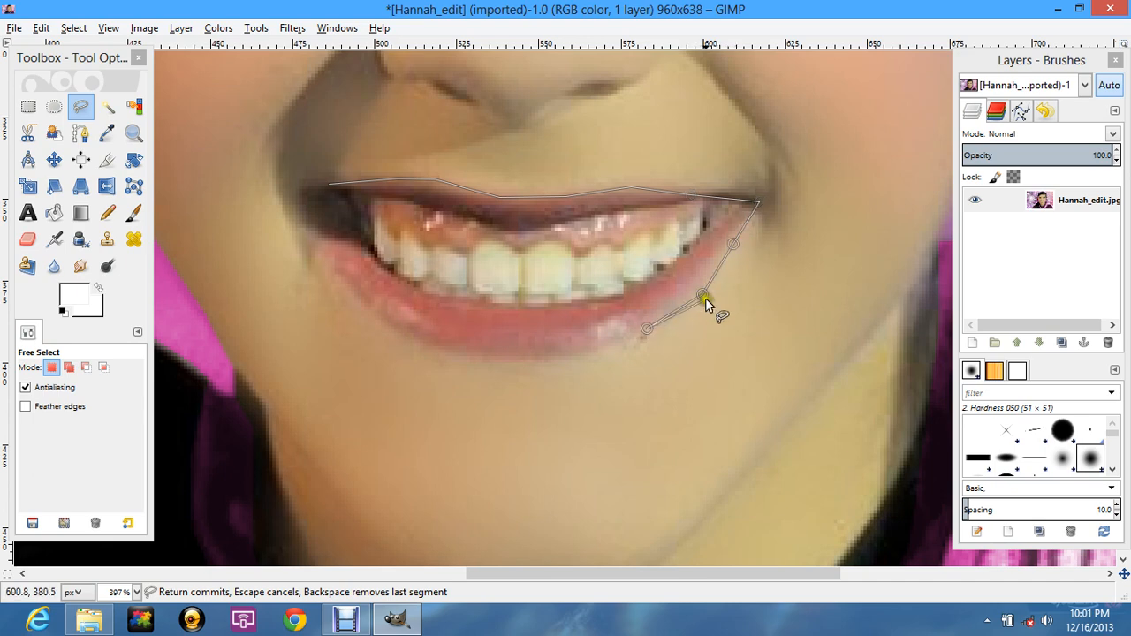
pyautogui.click(616, 344)
pyautogui.click(574, 356)
pyautogui.click(520, 362)
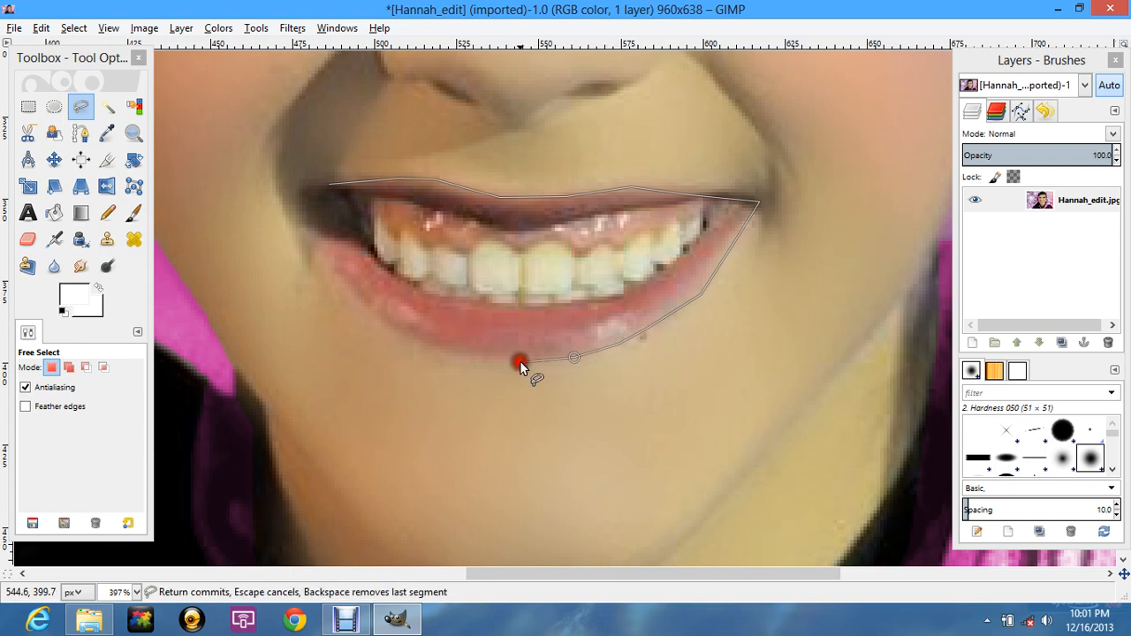
pyautogui.click(453, 356)
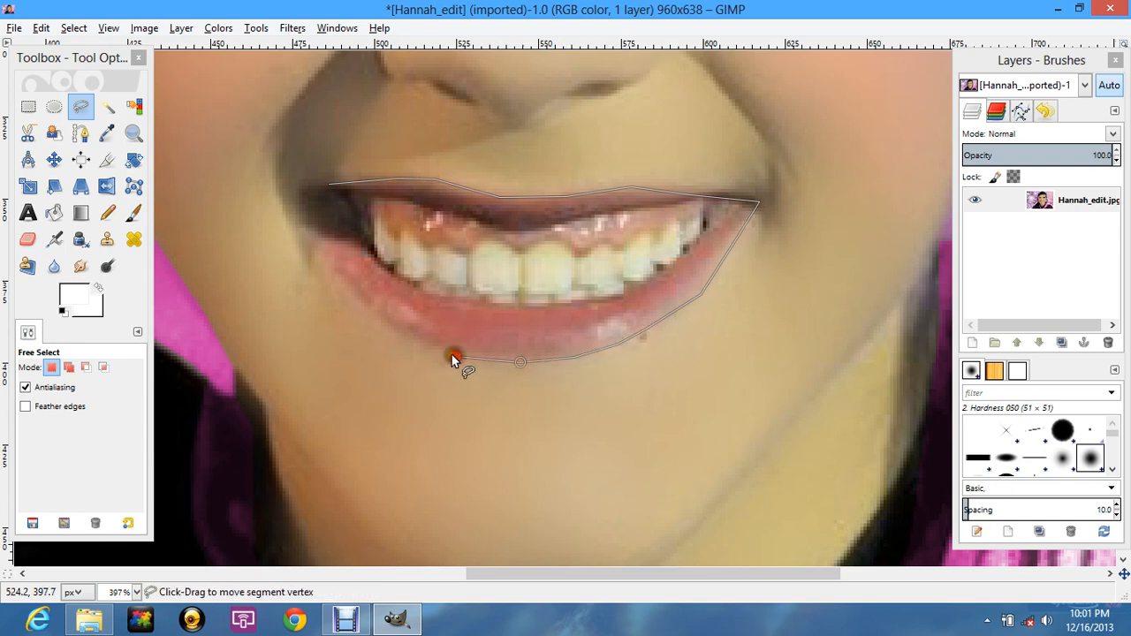
pyautogui.click(401, 336)
pyautogui.click(336, 274)
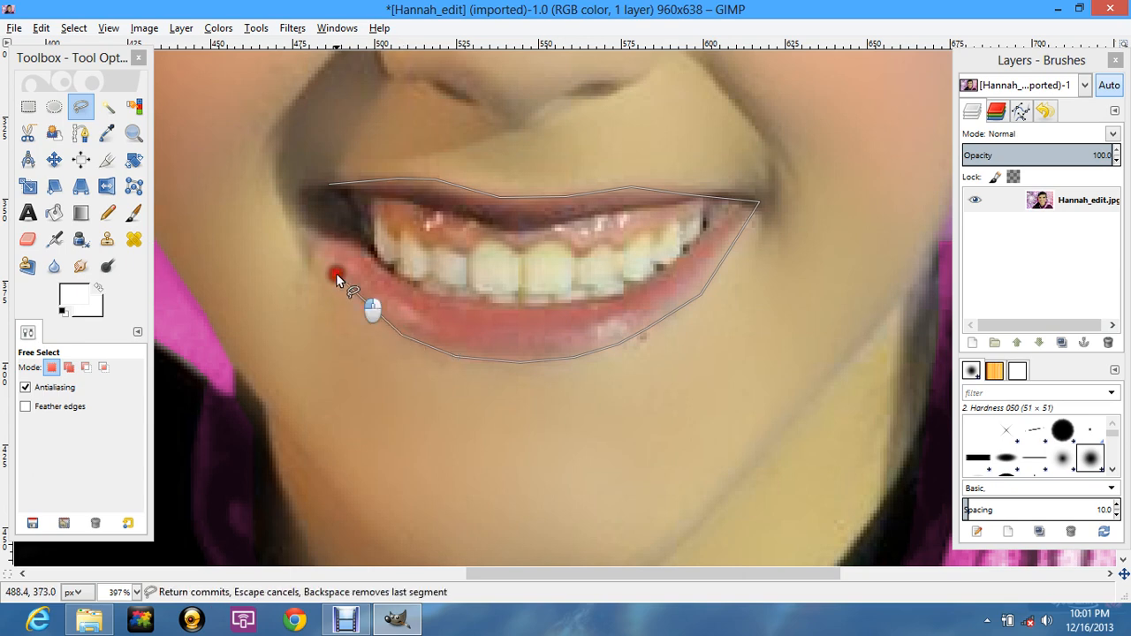
pyautogui.click(298, 230)
pyautogui.click(303, 191)
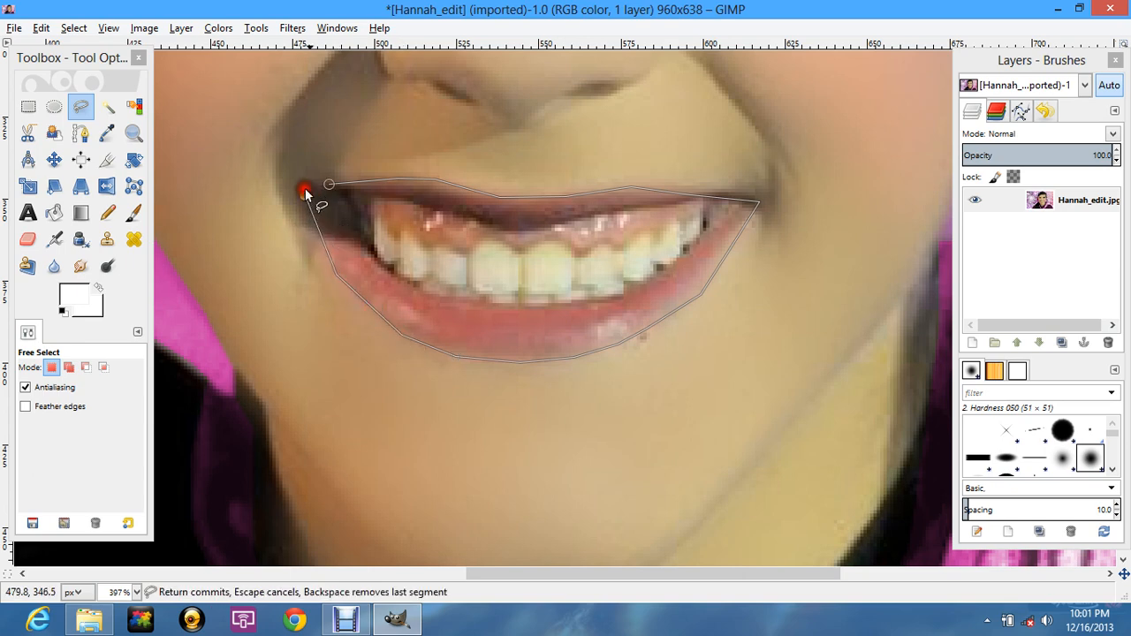
pyautogui.click(329, 182)
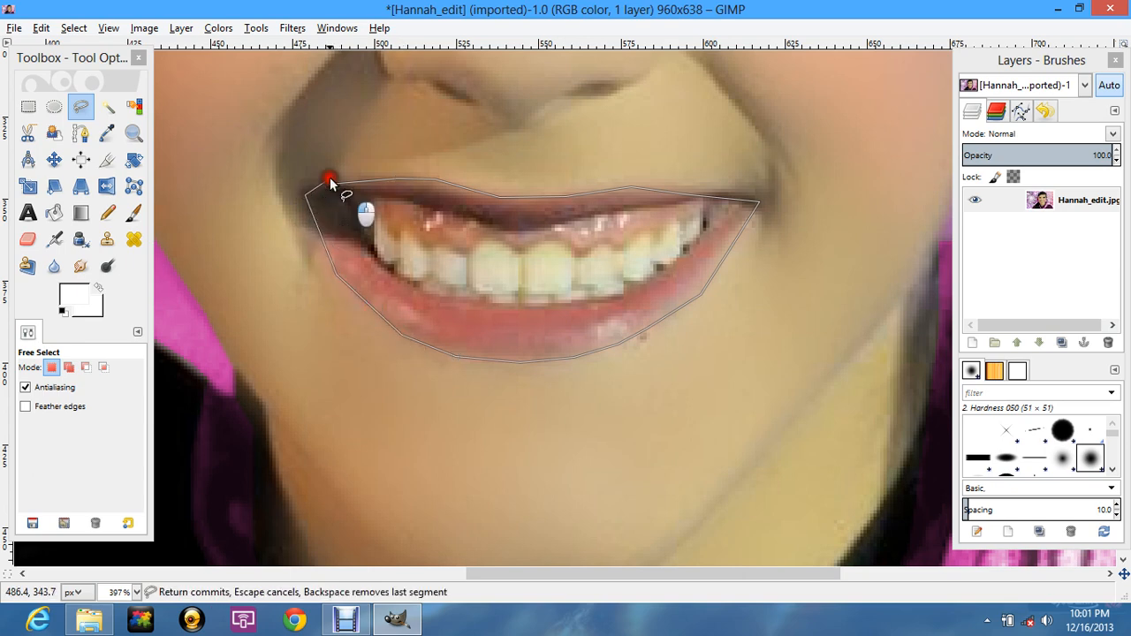
pyautogui.press('Return')
# Step: Subtract the mouth opening from the selection with Free Select, tracing the inner lip edges around the teeth and gums so only the lips stay selected
pyautogui.click(311, 187)
pyautogui.click(387, 192)
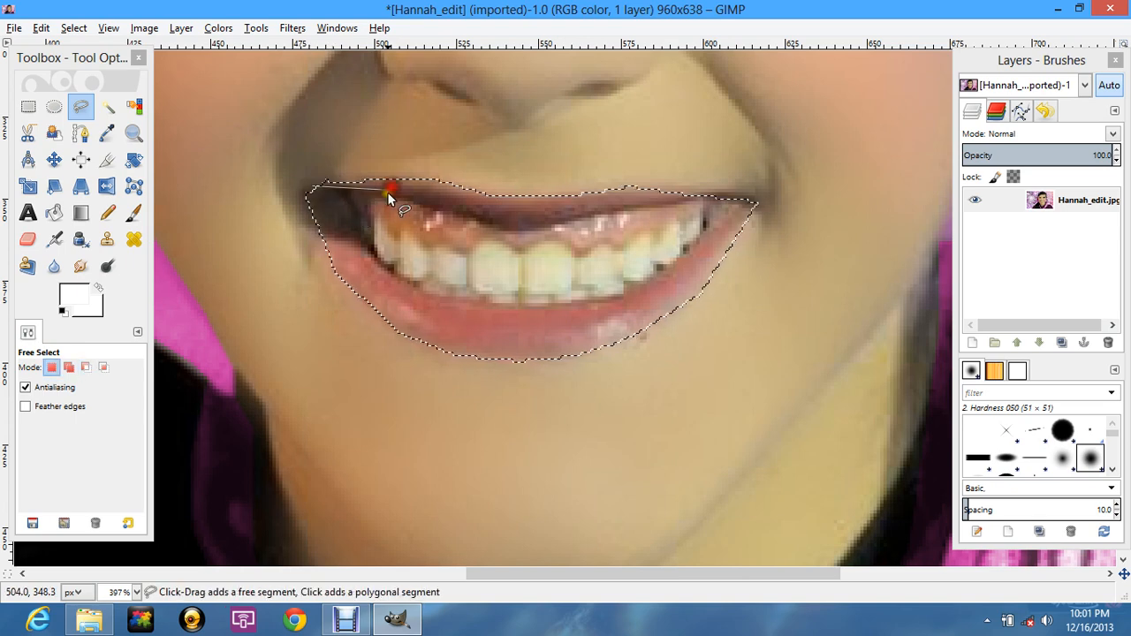
pyautogui.click(451, 210)
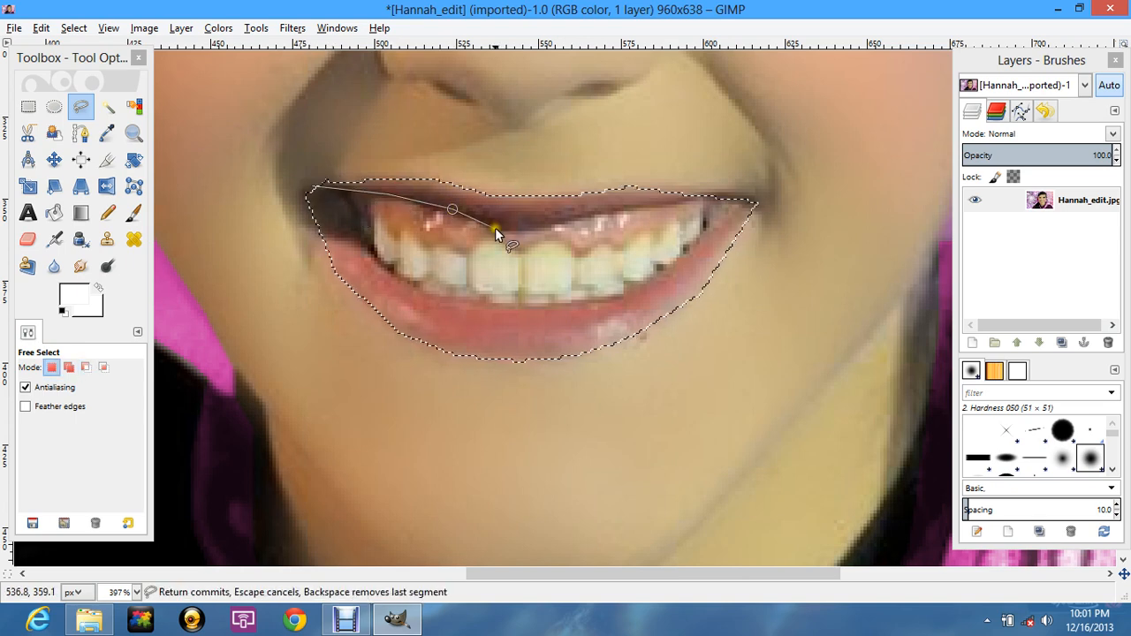
pyautogui.click(494, 228)
pyautogui.click(546, 227)
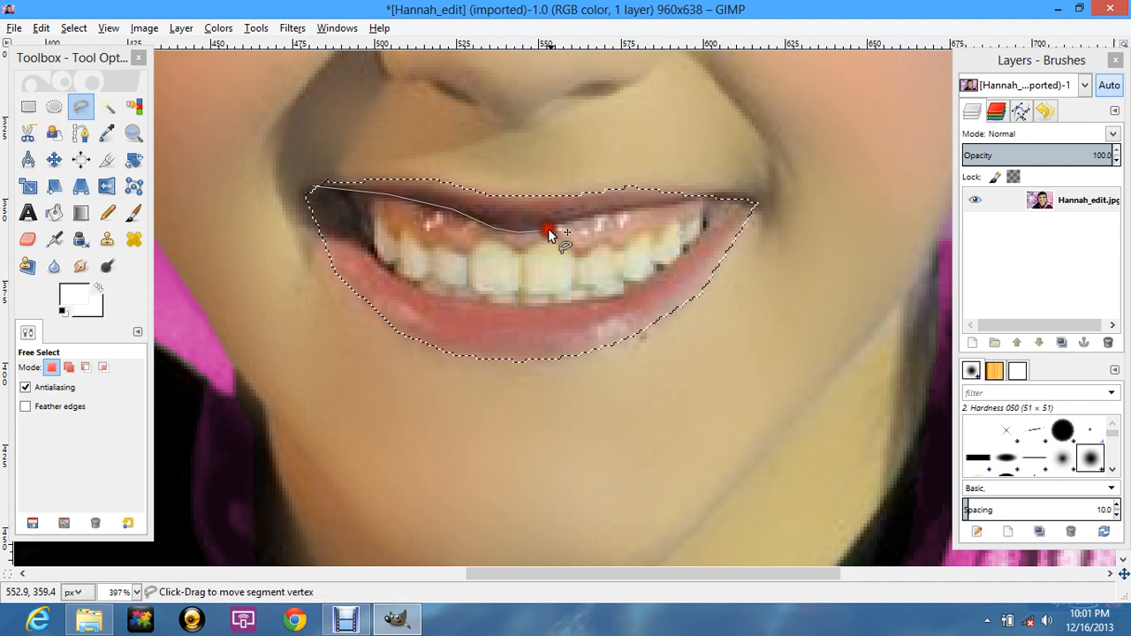
pyautogui.click(576, 219)
pyautogui.click(627, 213)
pyautogui.click(707, 200)
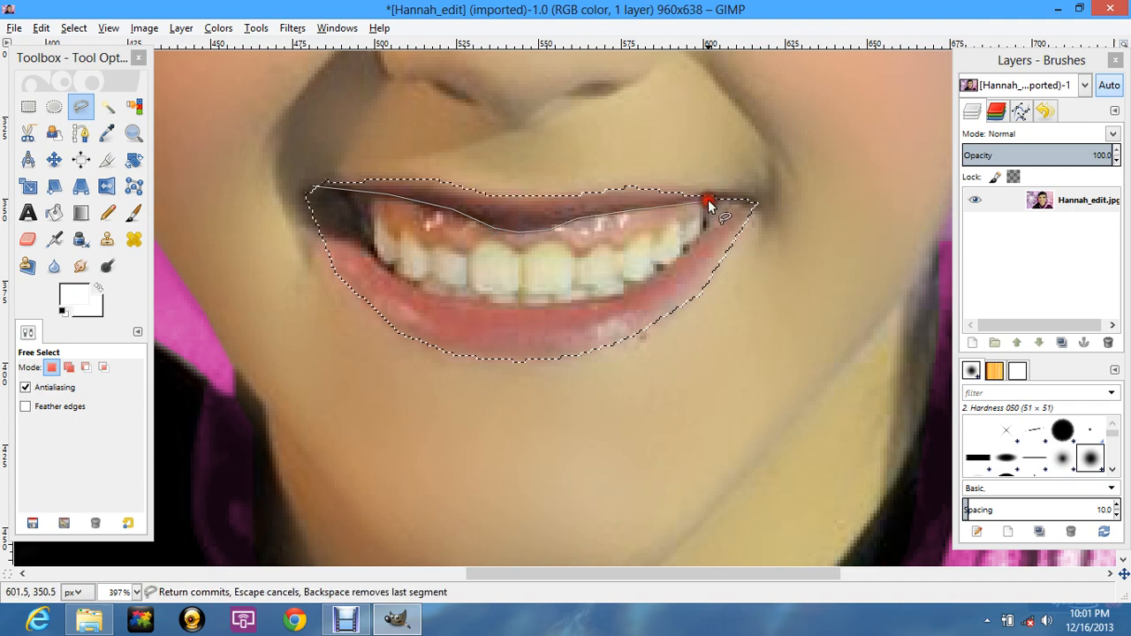
pyautogui.click(769, 184)
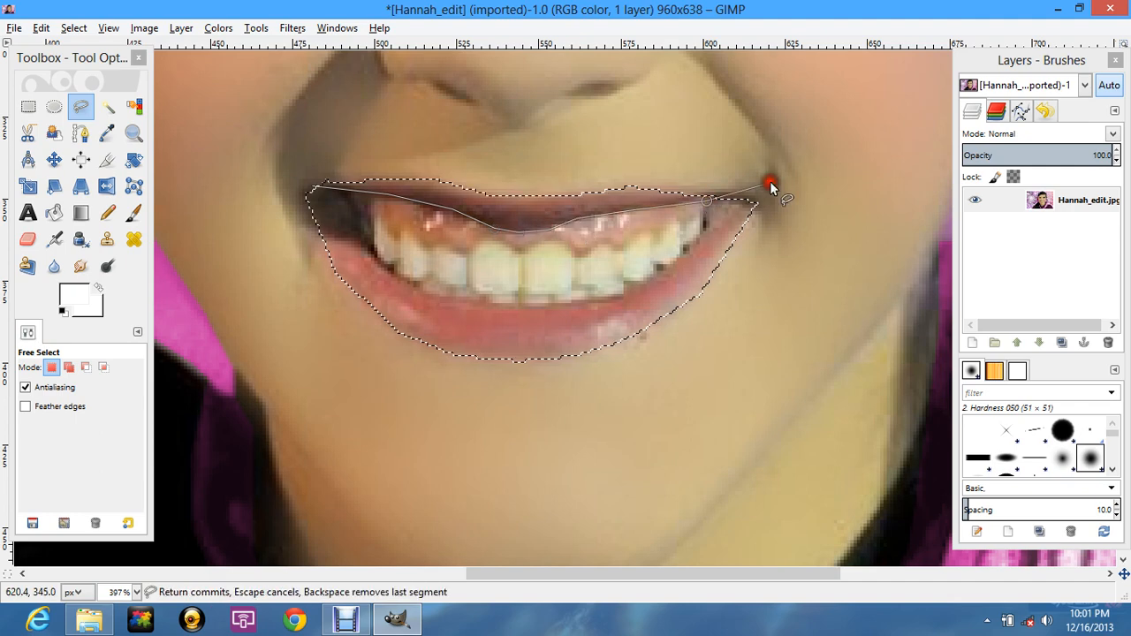
pyautogui.click(715, 228)
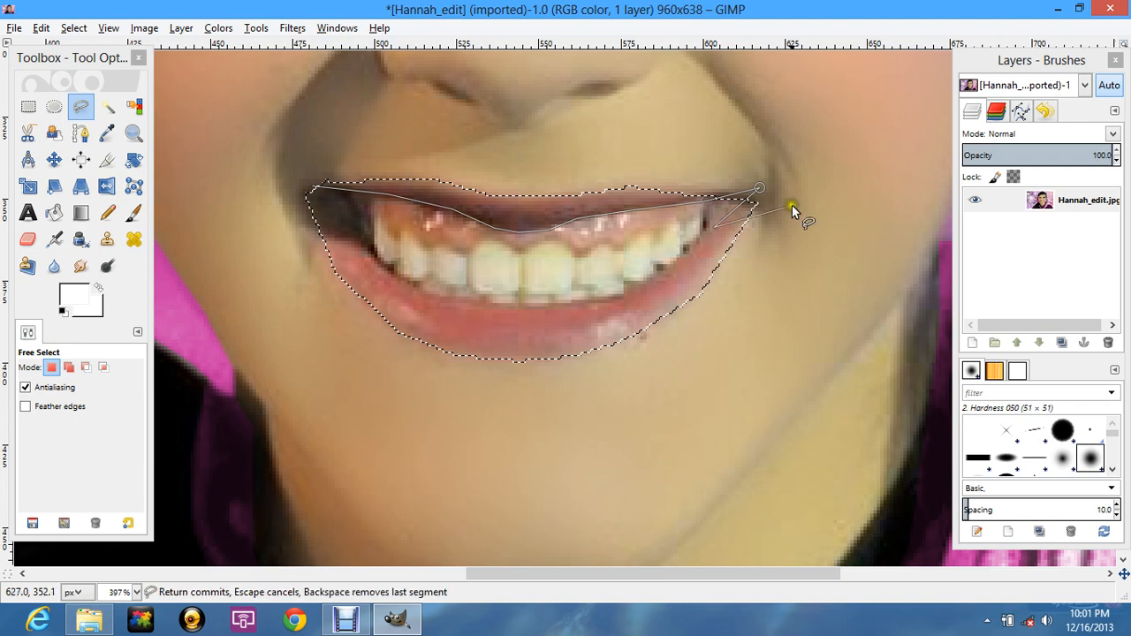
pyautogui.moveTo(758, 188)
pyautogui.mouseDown()
pyautogui.moveTo(770, 206)
pyautogui.moveTo(774, 196)
pyautogui.mouseUp()
pyautogui.click(671, 265)
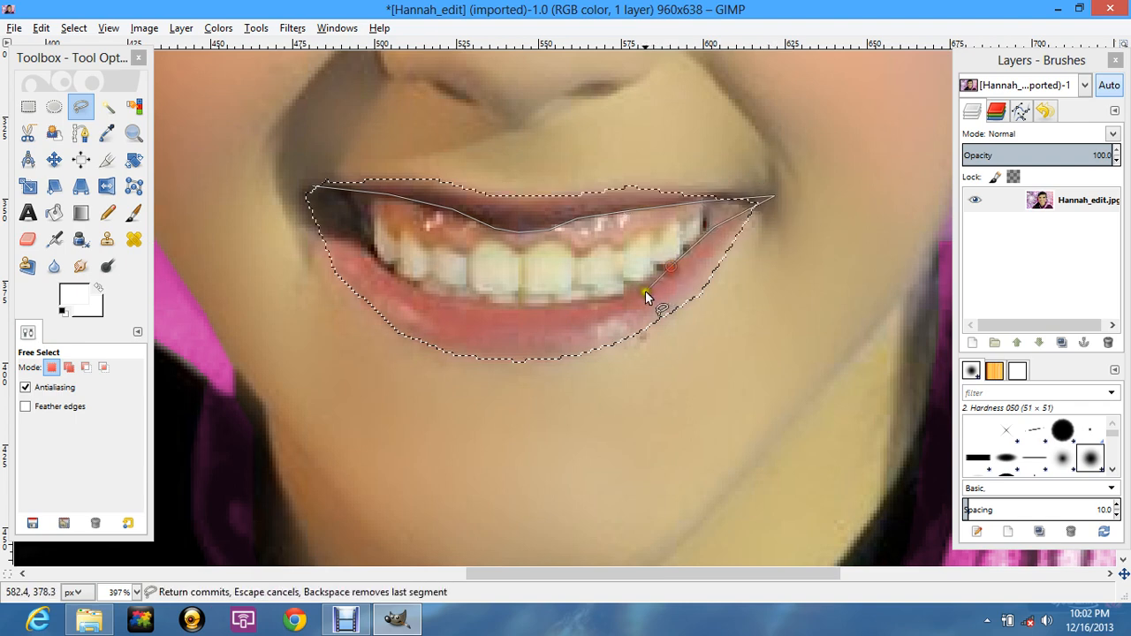
pyautogui.click(633, 290)
pyautogui.click(590, 308)
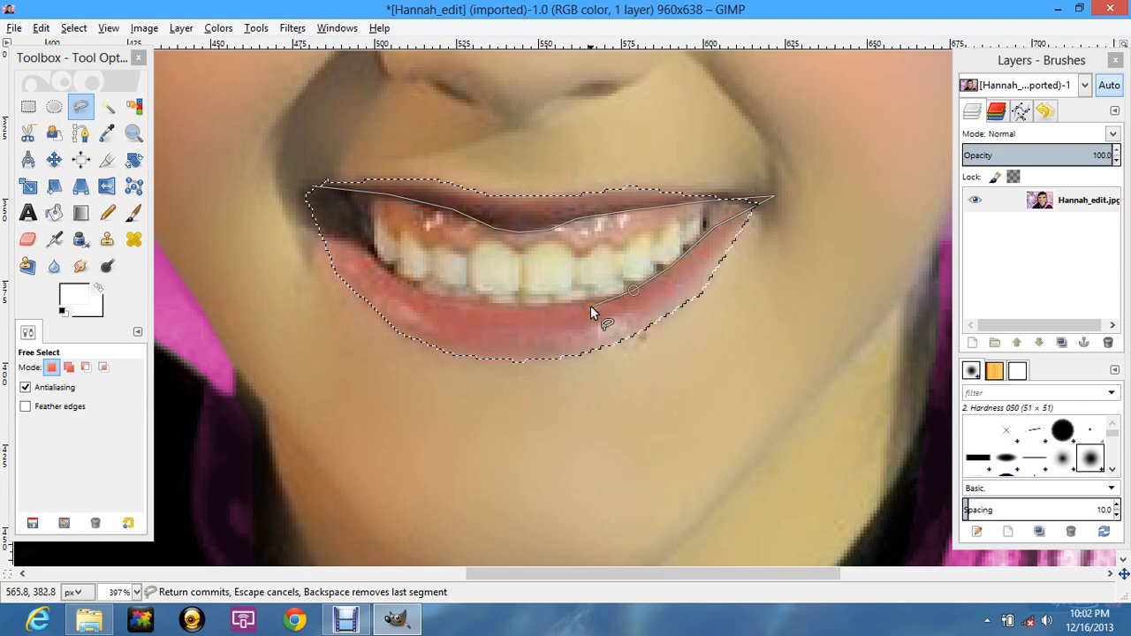
pyautogui.click(471, 305)
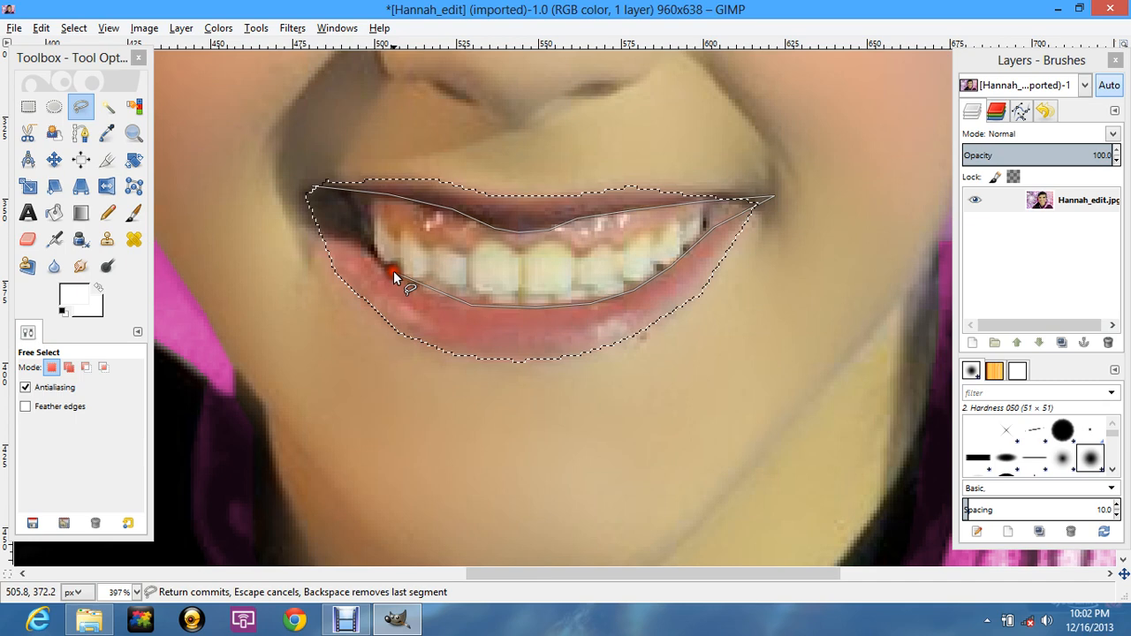
pyautogui.click(356, 239)
pyautogui.click(324, 229)
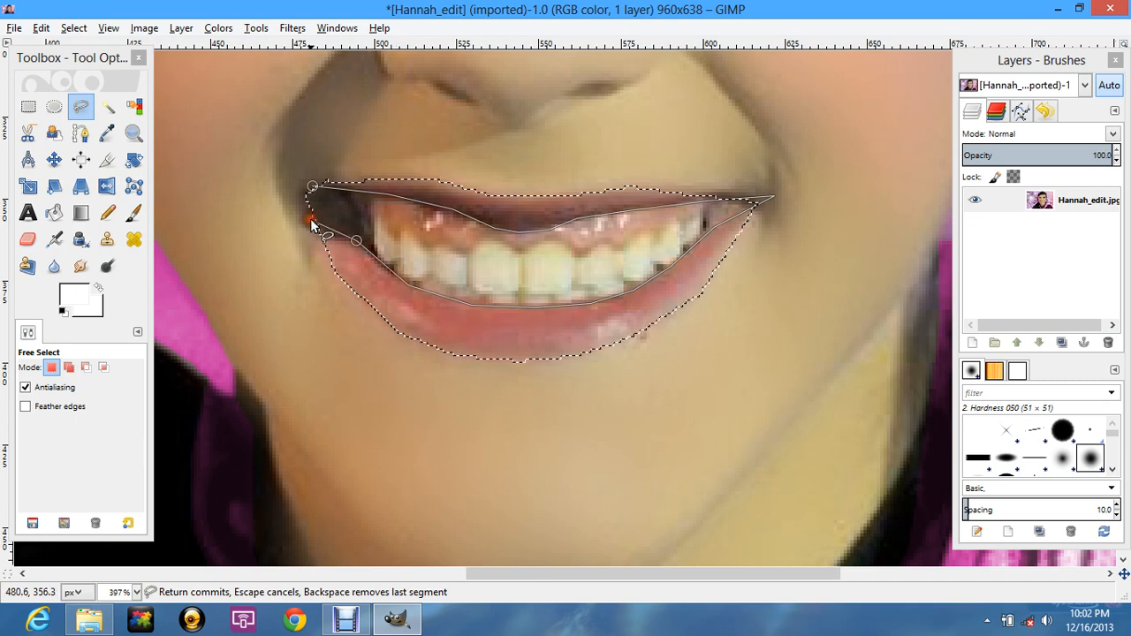
pyautogui.click(297, 187)
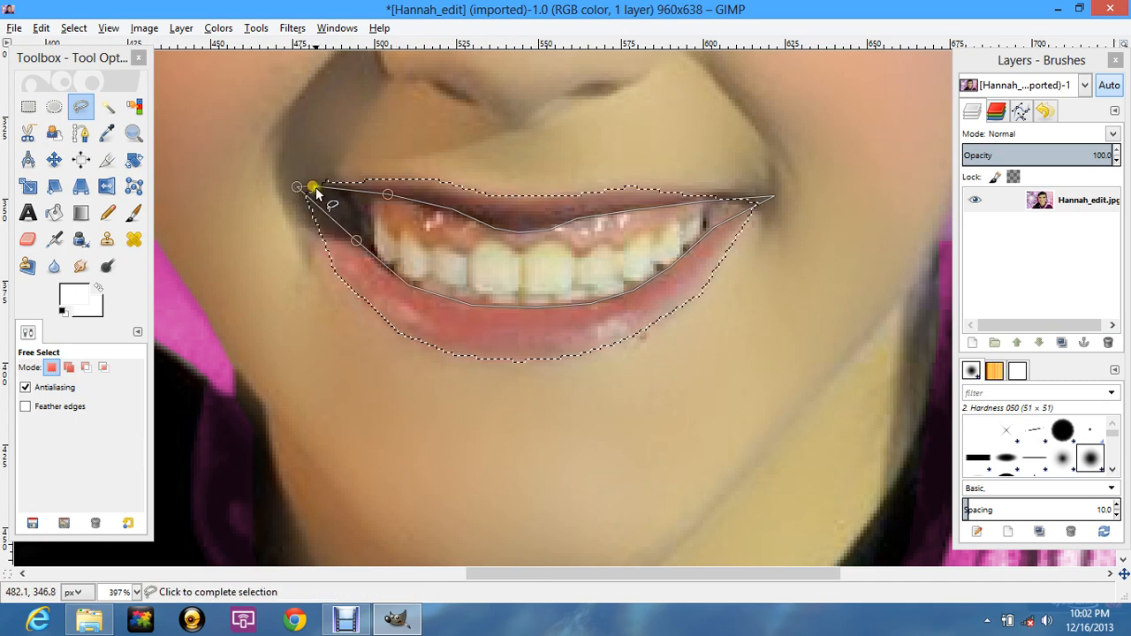
pyautogui.click(314, 188)
# Step: Examine the selection edge along the lower lip at high magnification and return to a view of the whole mouth
pyautogui.click(133, 132)
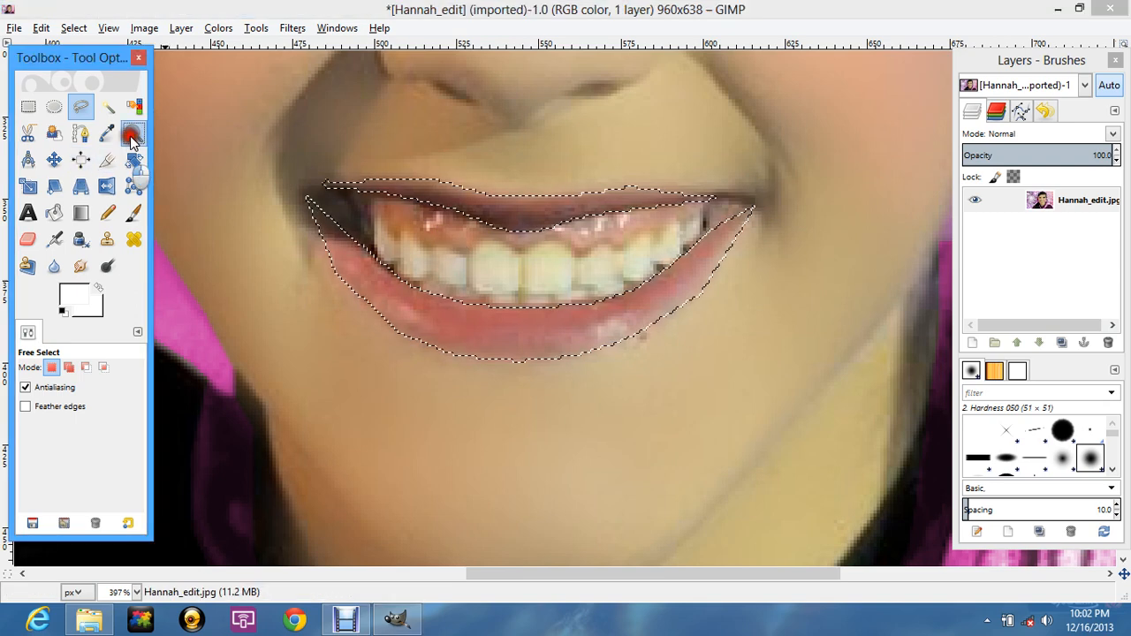
pyautogui.click(58, 398)
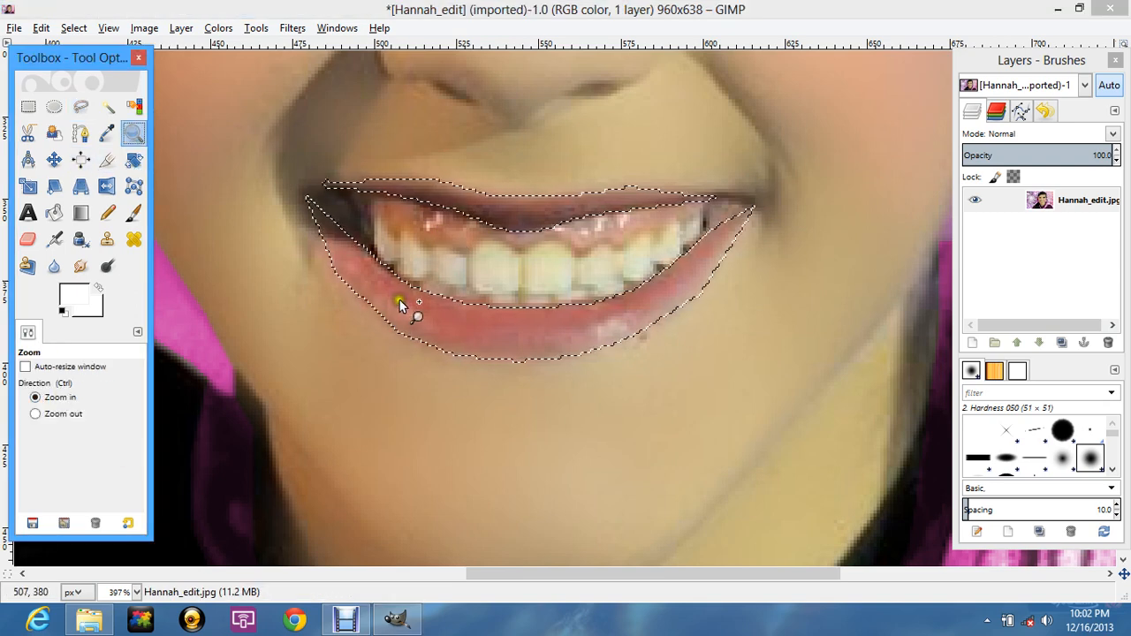
pyautogui.moveTo(399, 305); pyautogui.dragTo(512, 412)
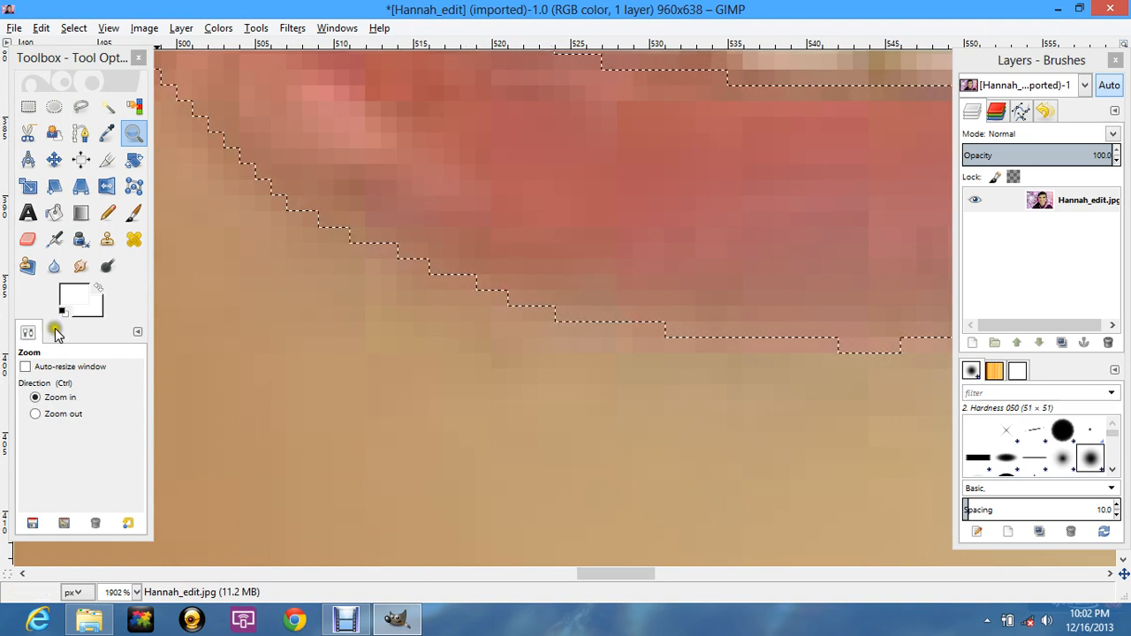
pyautogui.click(62, 411)
pyautogui.click(466, 359)
pyautogui.click(467, 360)
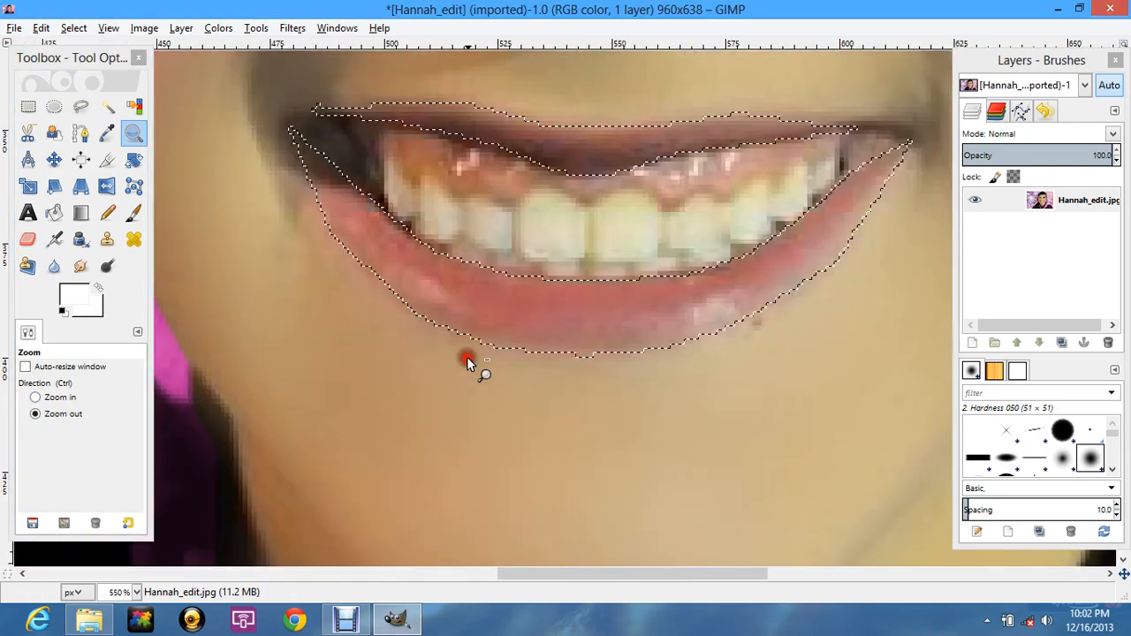
pyautogui.click(467, 362)
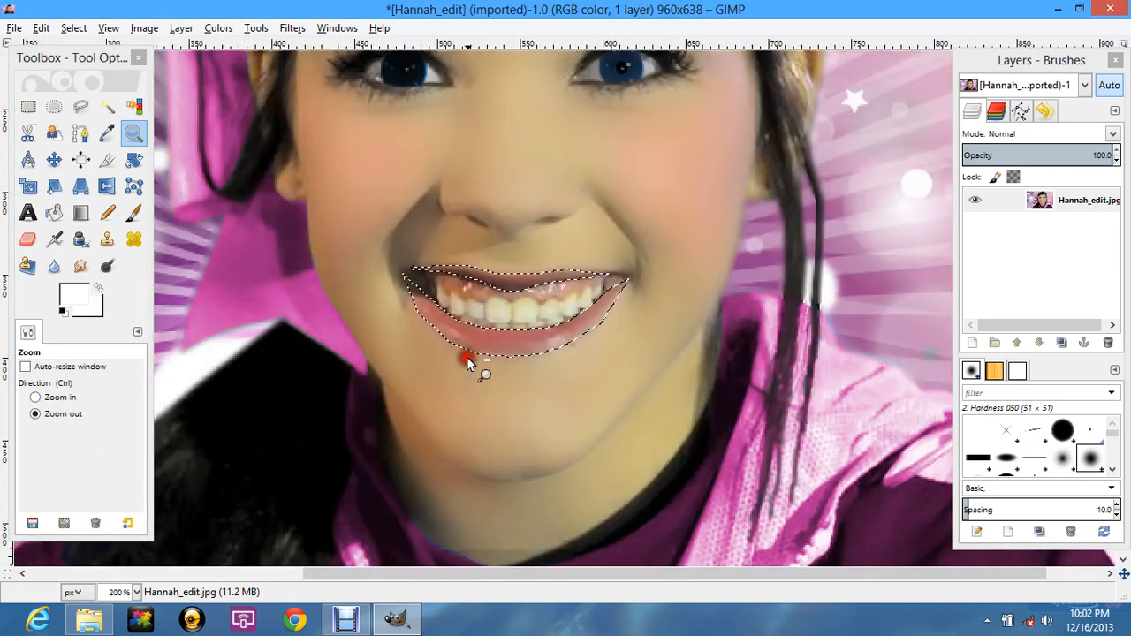
# Step: Try to colorize the selected lips red with Colorize at hue 0, and undo the result
pyautogui.scroll(2, 575, 312)
pyautogui.scroll(-2, 575, 313)
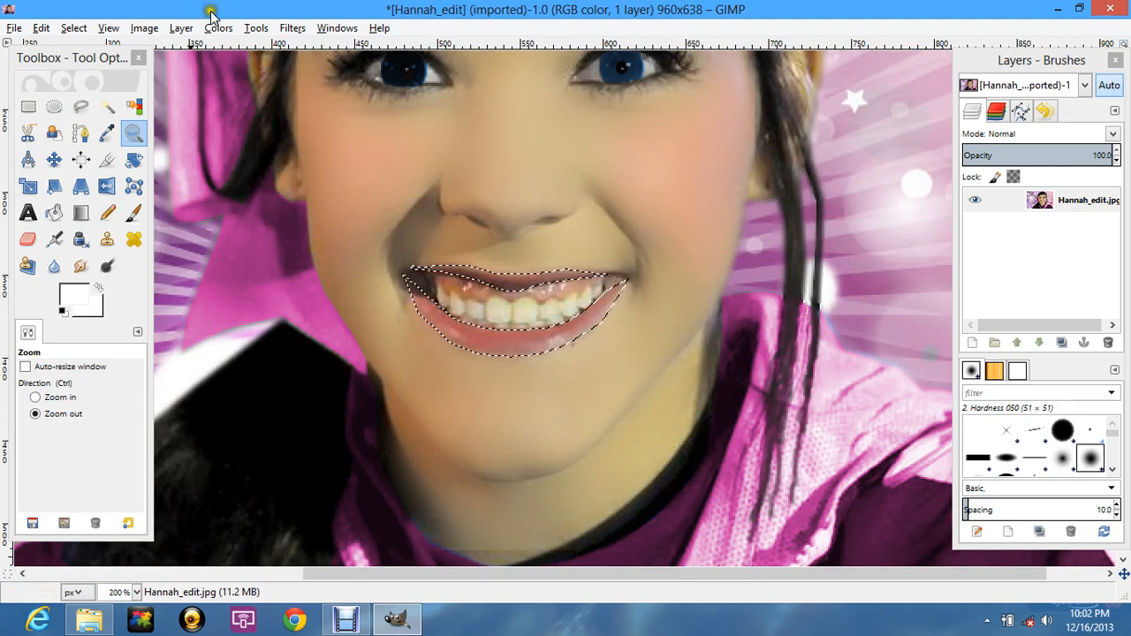
pyautogui.click(179, 27)
pyautogui.moveTo(218, 28)
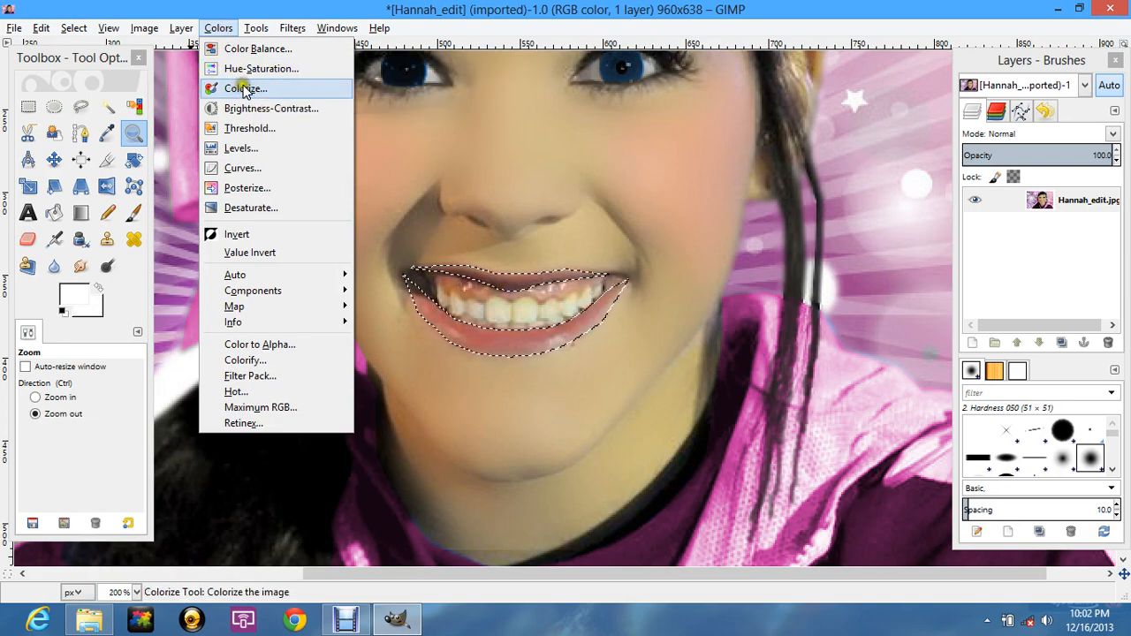
pyautogui.click(239, 87)
pyautogui.click(852, 134)
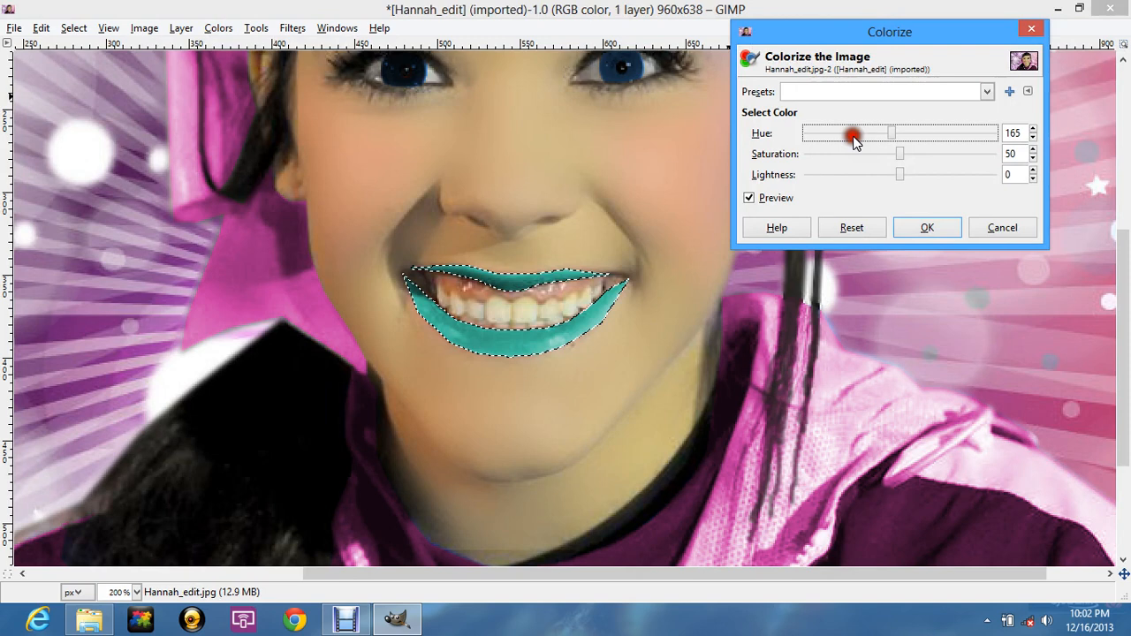
pyautogui.click(852, 134)
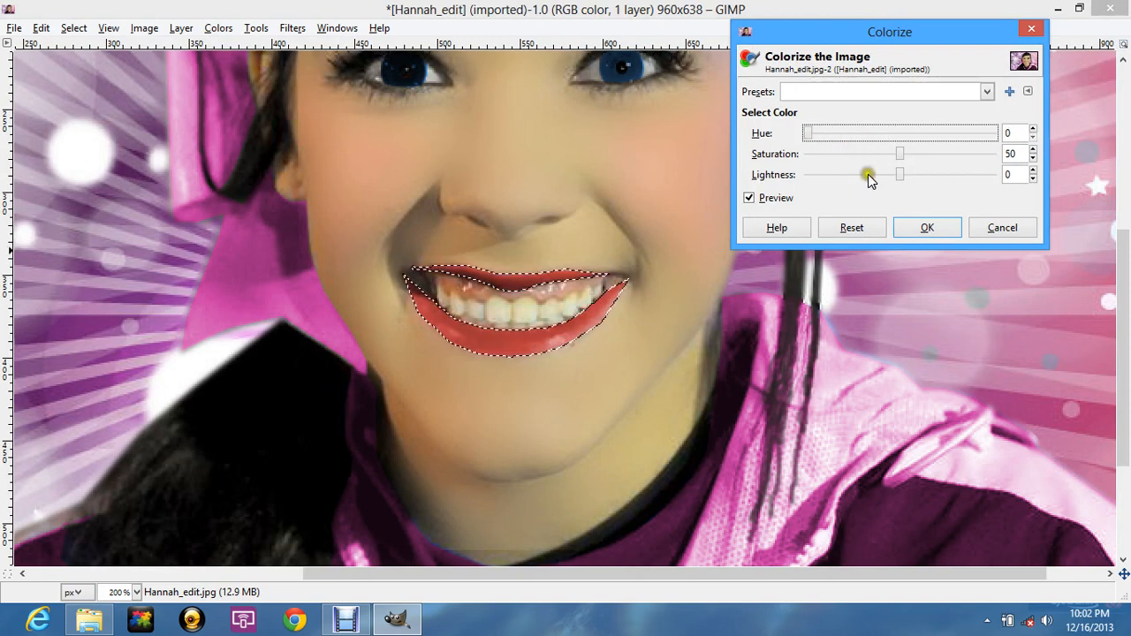
pyautogui.moveTo(866, 172); pyautogui.dragTo(855, 162)
pyautogui.click(910, 175)
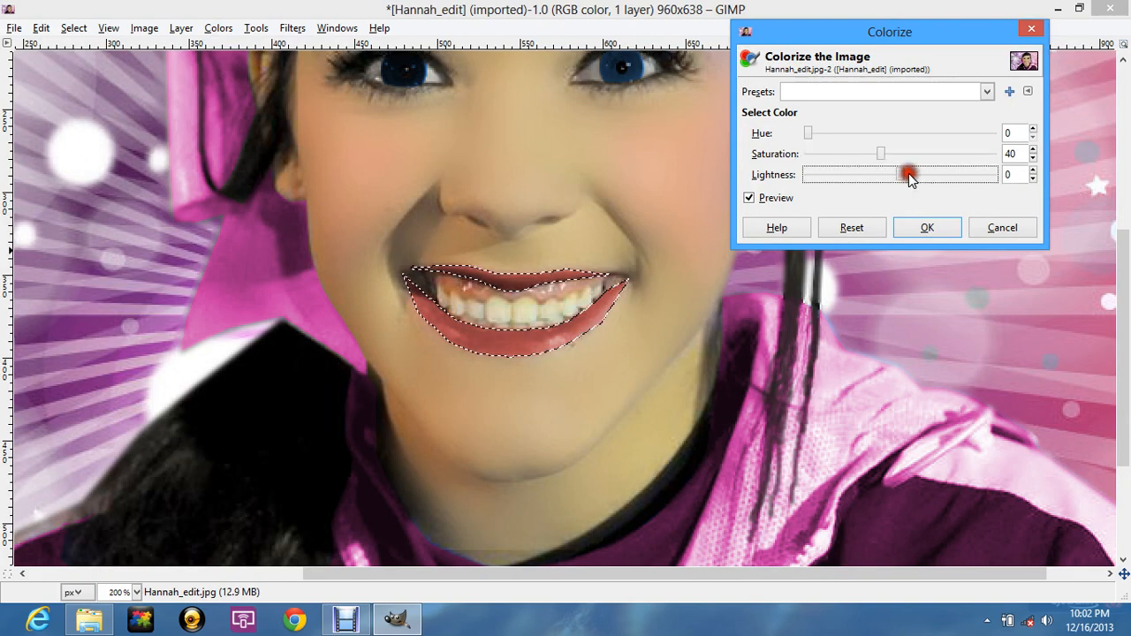
pyautogui.click(927, 227)
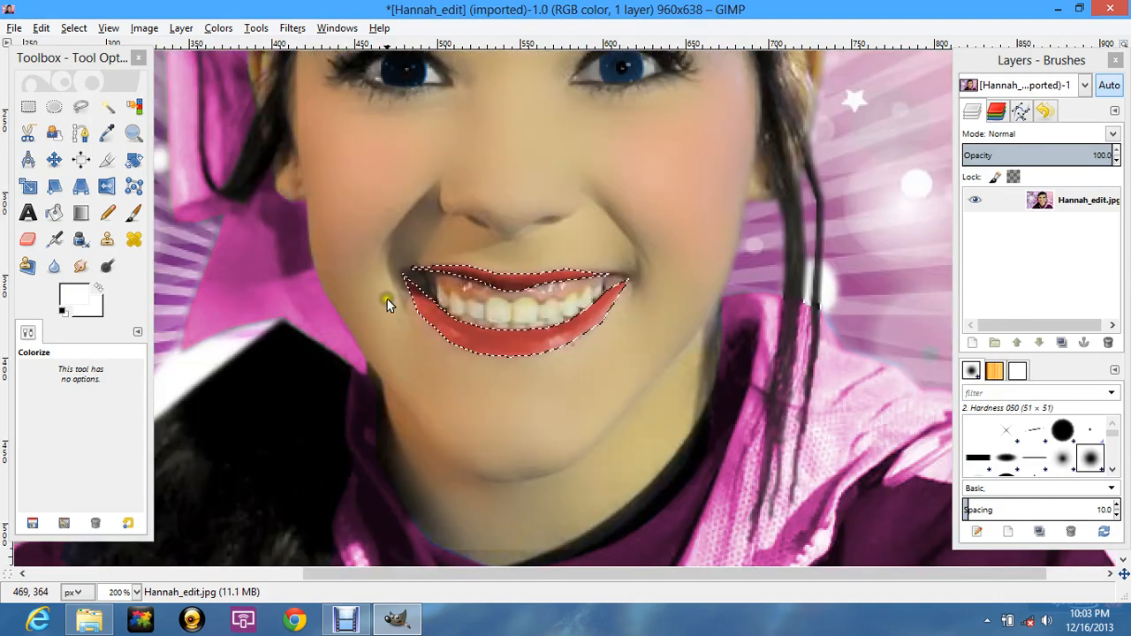
pyautogui.hotkey('ctrl', 'z')
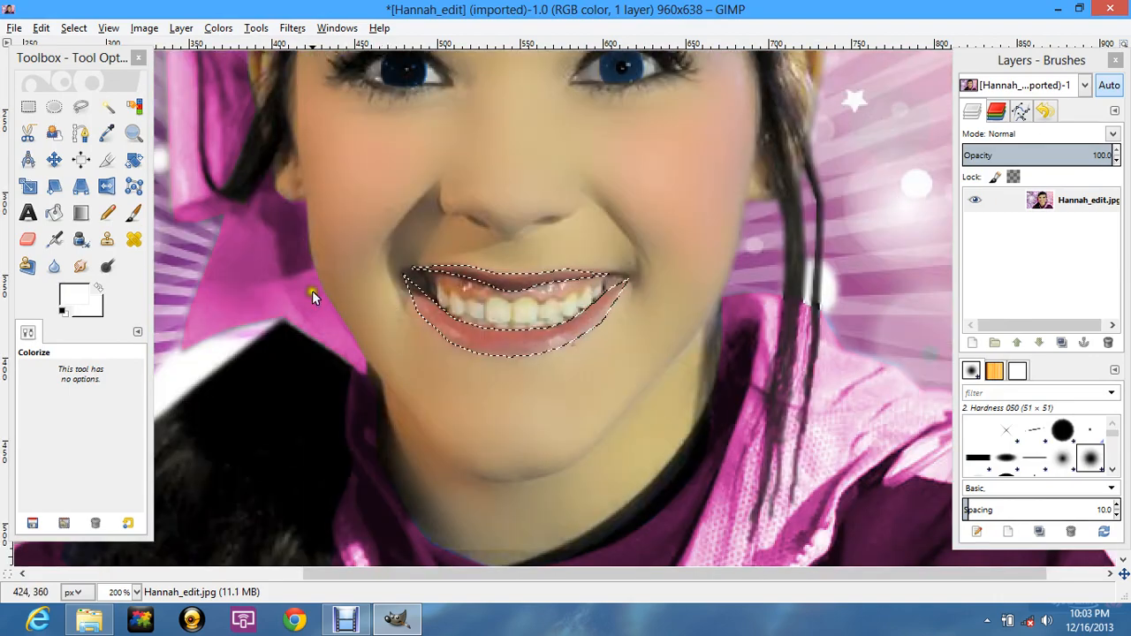
# Step: Apply Hue-Saturation to the selected lips, adjusting the red primary color with lightness 0 and saturation 20
pyautogui.click(181, 29)
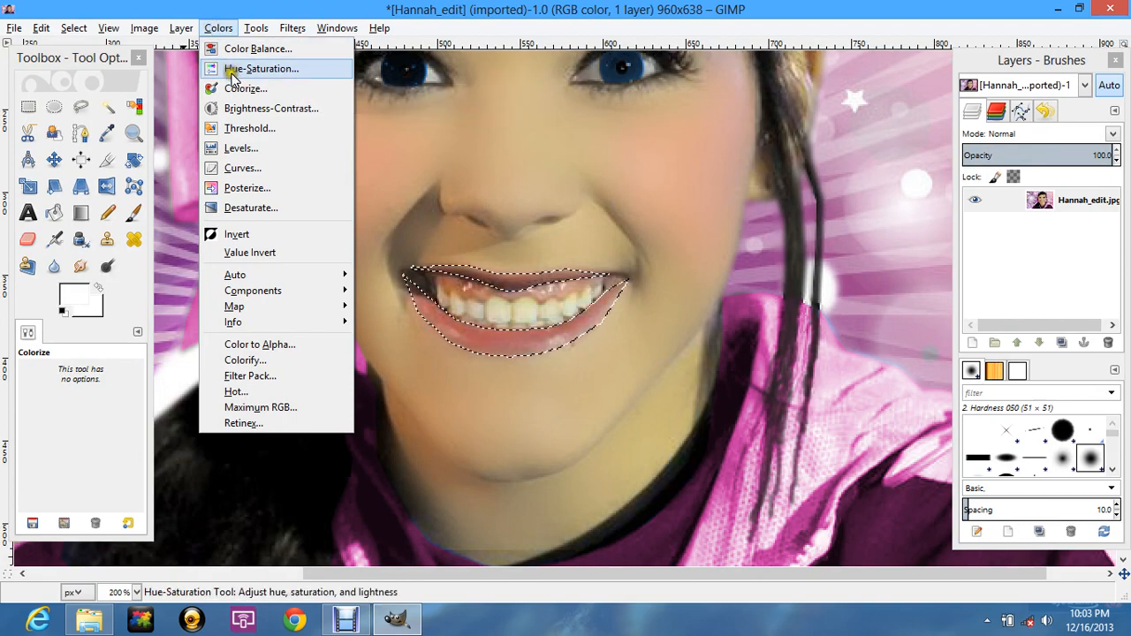
pyautogui.click(234, 70)
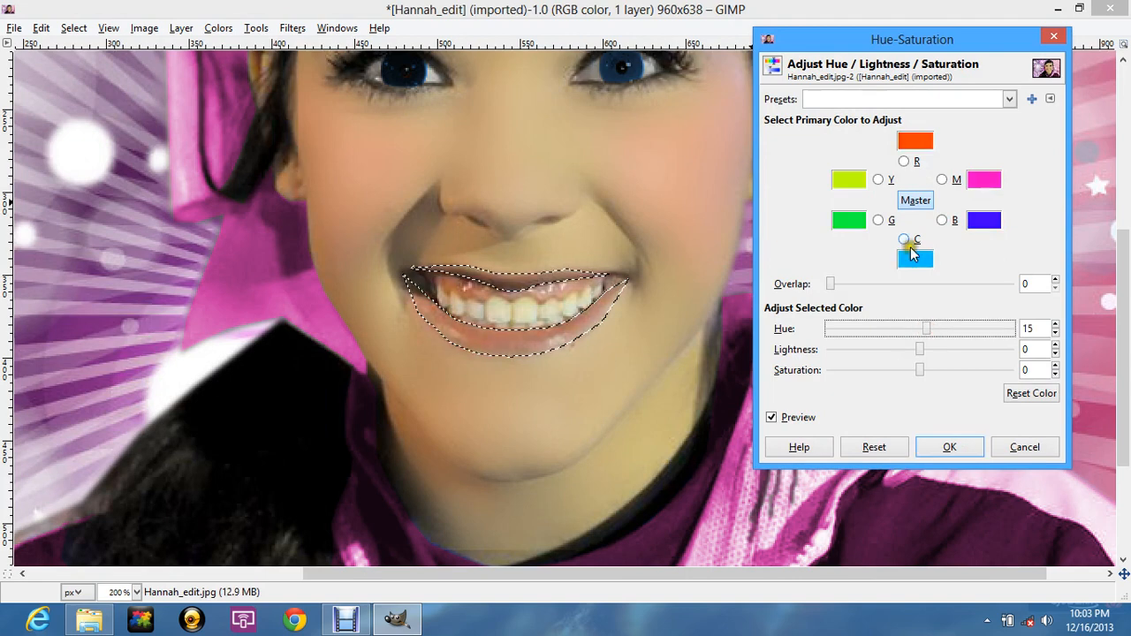
pyautogui.click(903, 161)
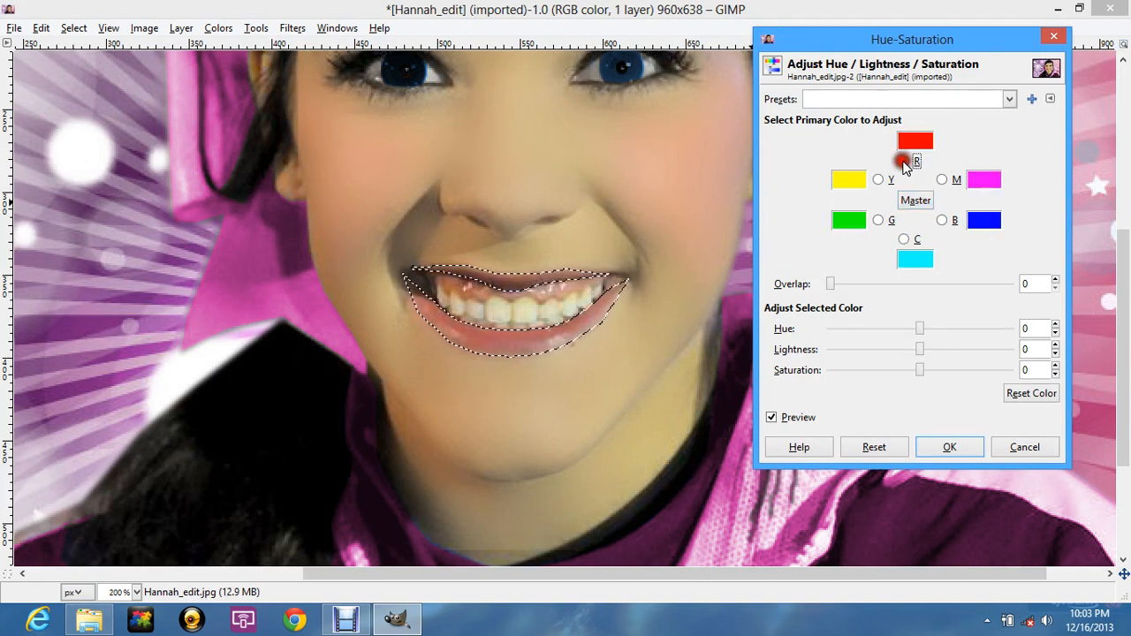
pyautogui.moveTo(954, 327); pyautogui.dragTo(902, 334)
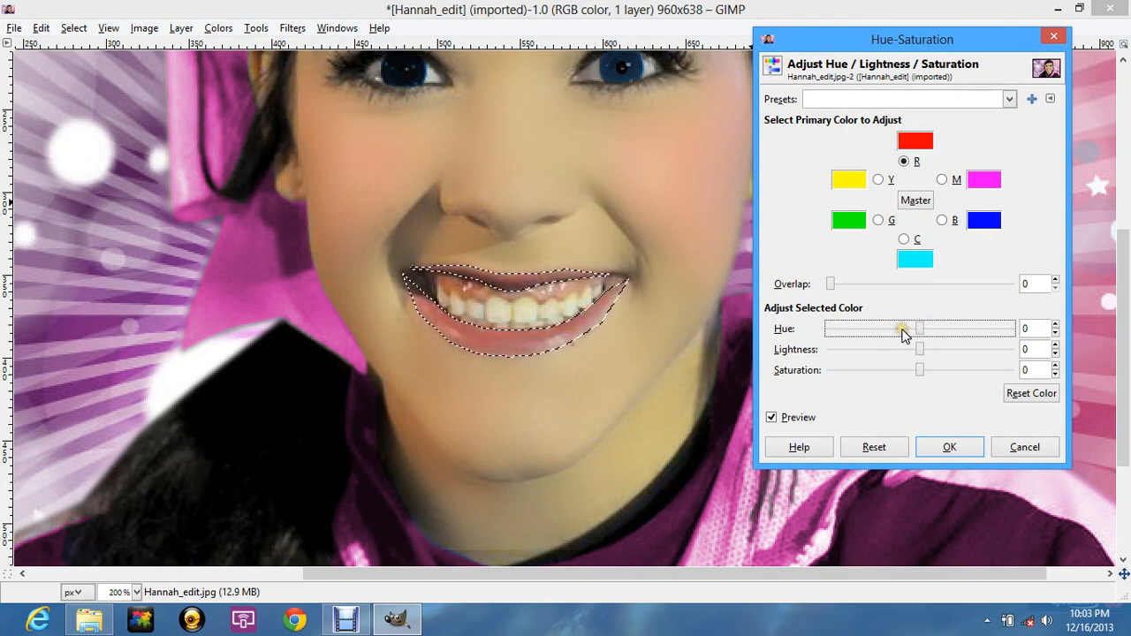
pyautogui.click(905, 353)
pyautogui.moveTo(918, 369); pyautogui.dragTo(943, 372)
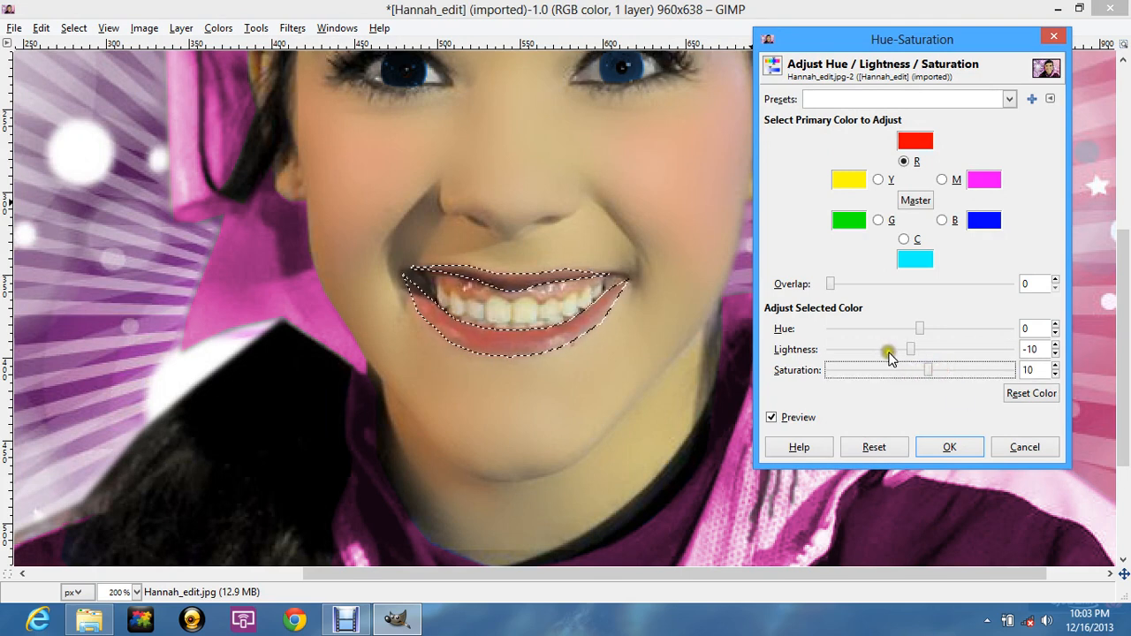
pyautogui.click(921, 351)
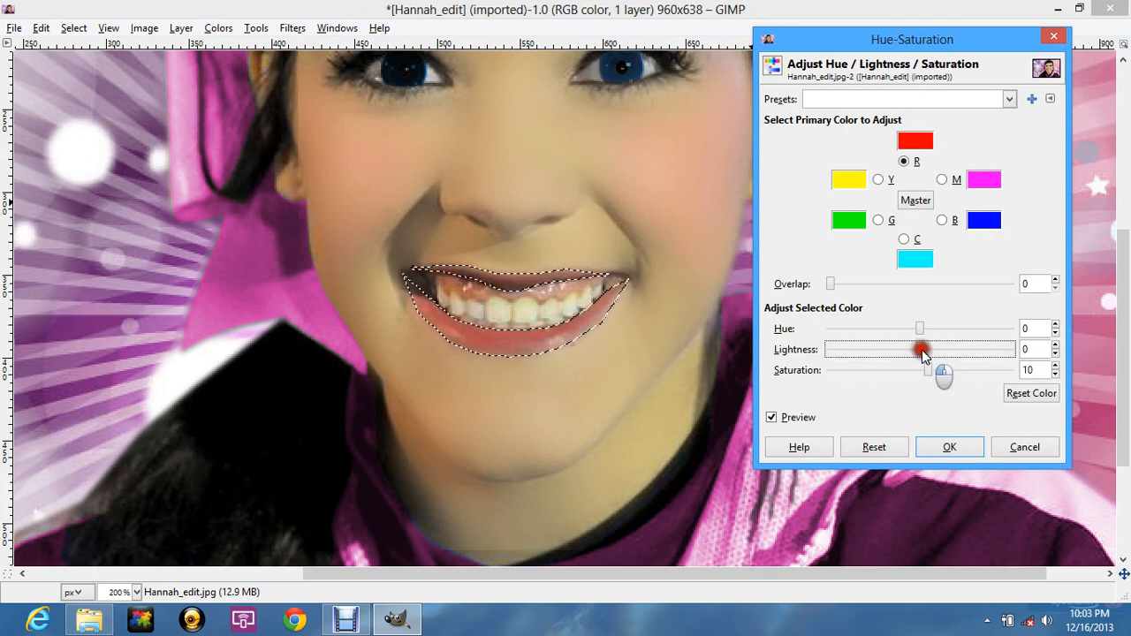
pyautogui.click(949, 366)
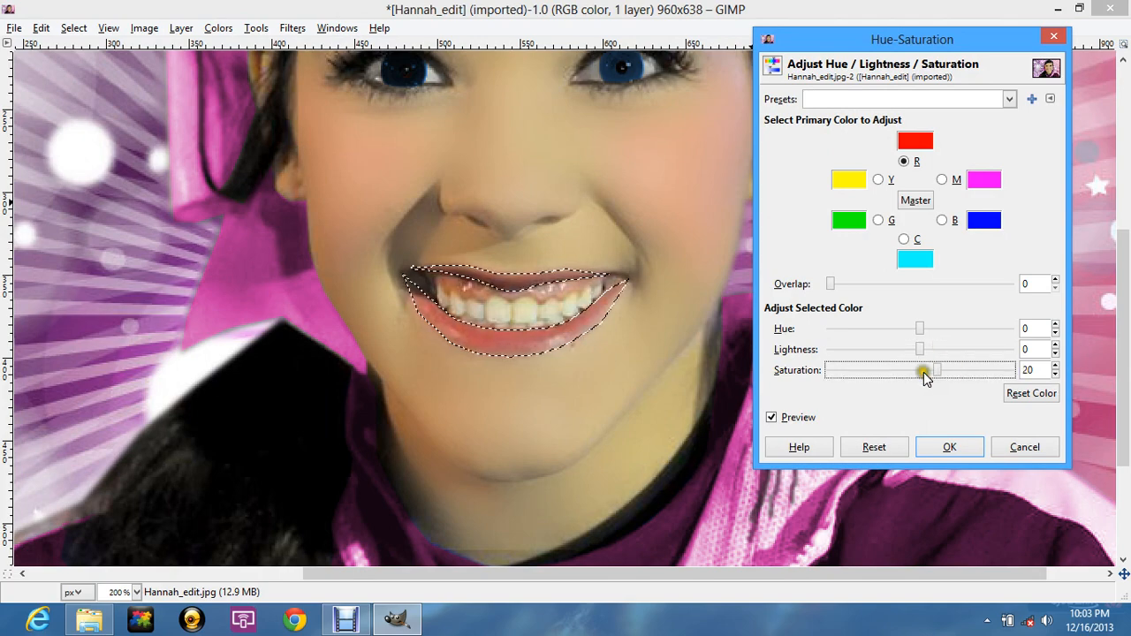
pyautogui.click(948, 447)
# Step: Remove the selection around the lips and review the recolored mouth together with the rest of the face
pyautogui.scroll(-4, 587, 339)
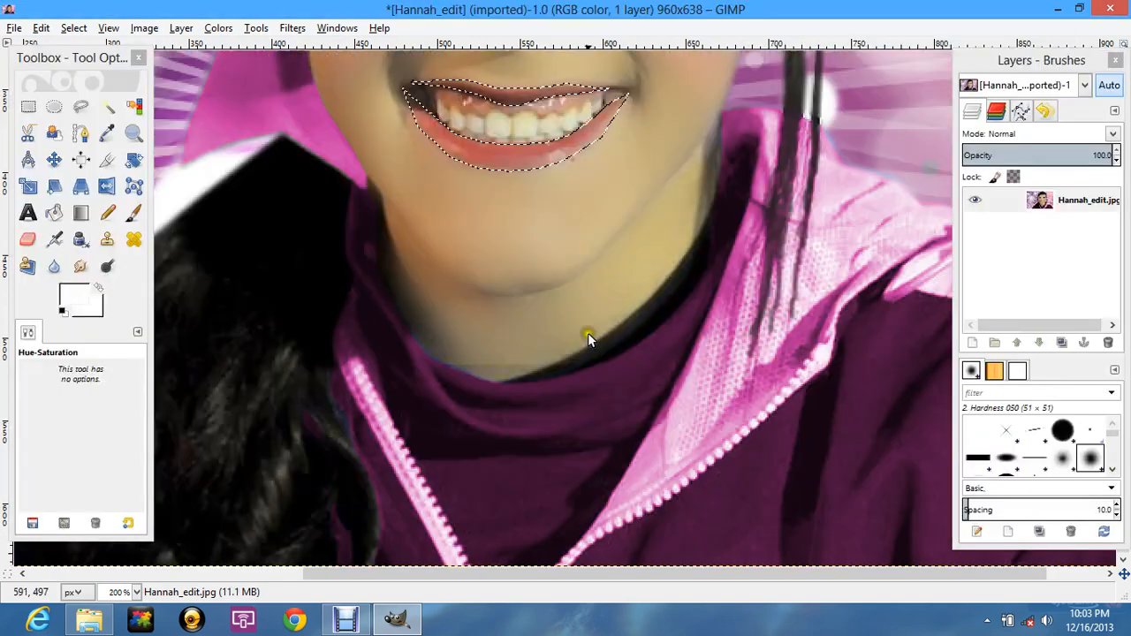
pyautogui.scroll(4, 587, 338)
pyautogui.click(74, 28)
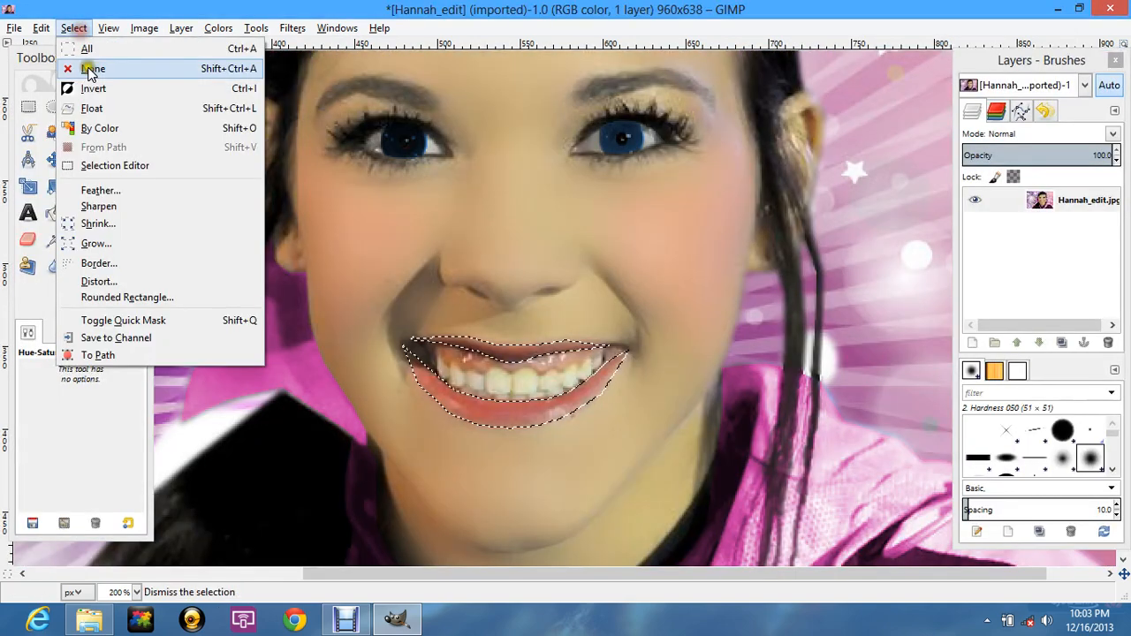
pyautogui.click(92, 69)
pyautogui.scroll(3, 649, 467)
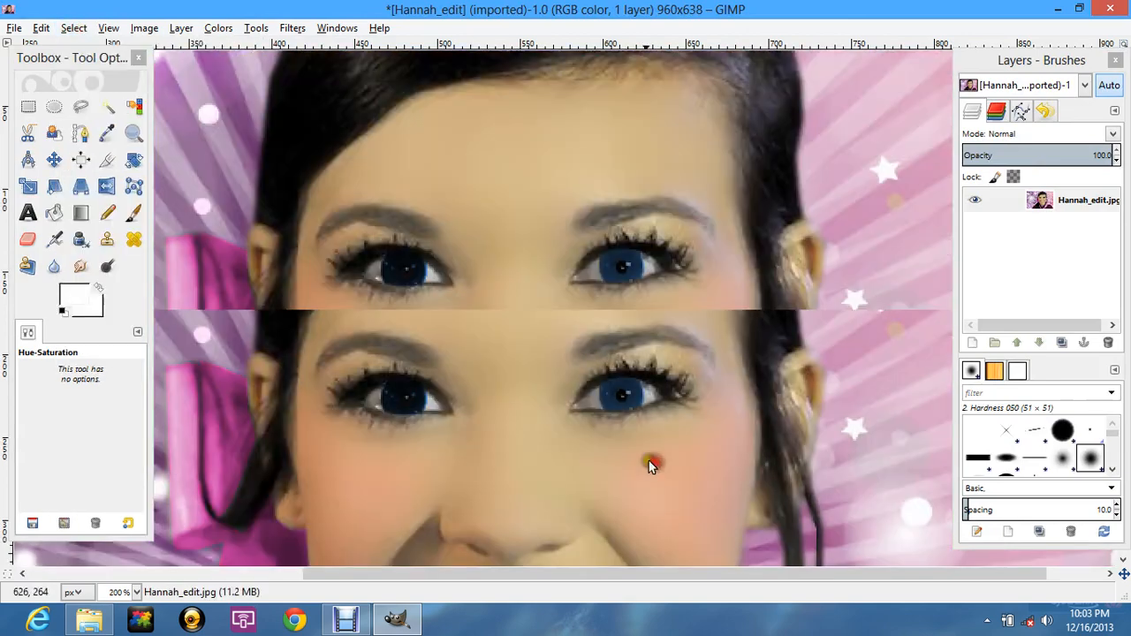
pyautogui.scroll(-3, 649, 466)
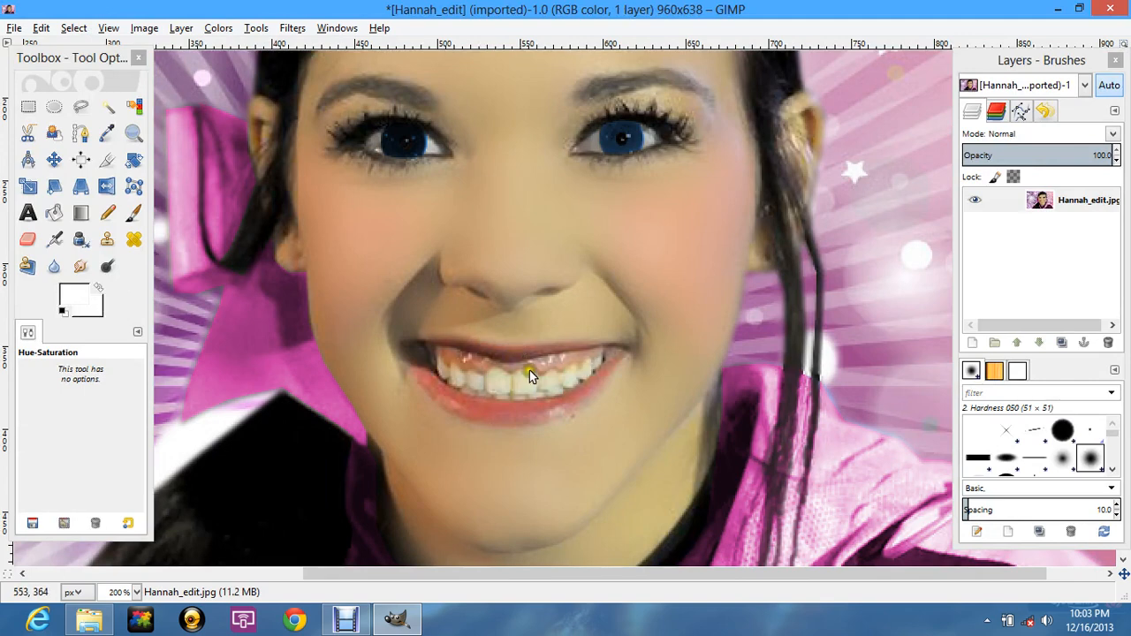
pyautogui.scroll(-3, 548, 292)
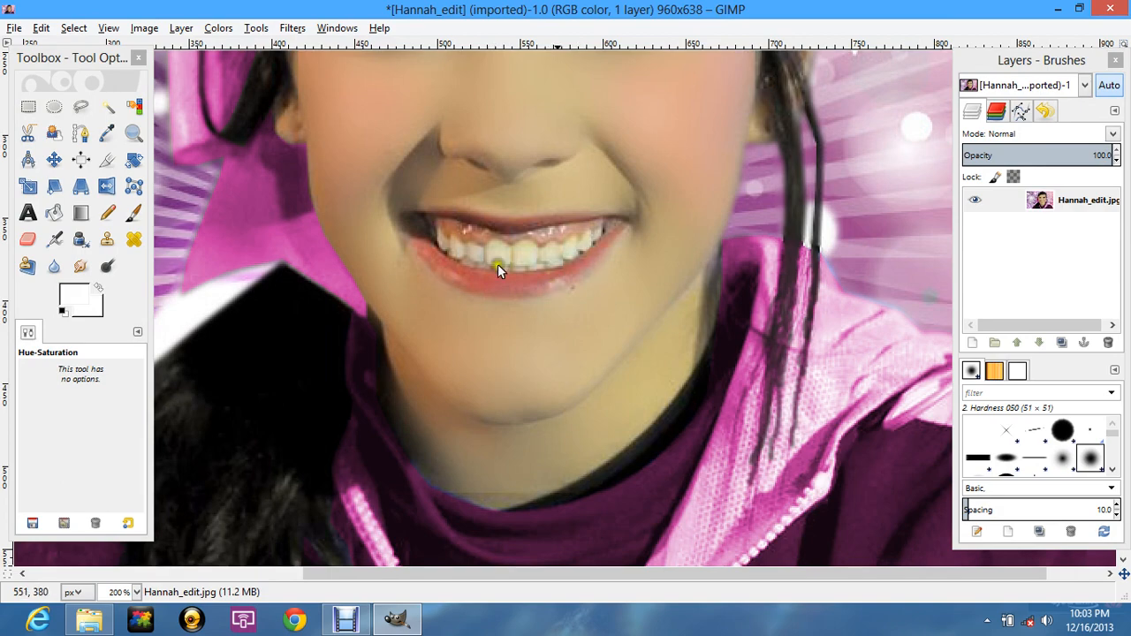
pyautogui.scroll(3, 624, 292)
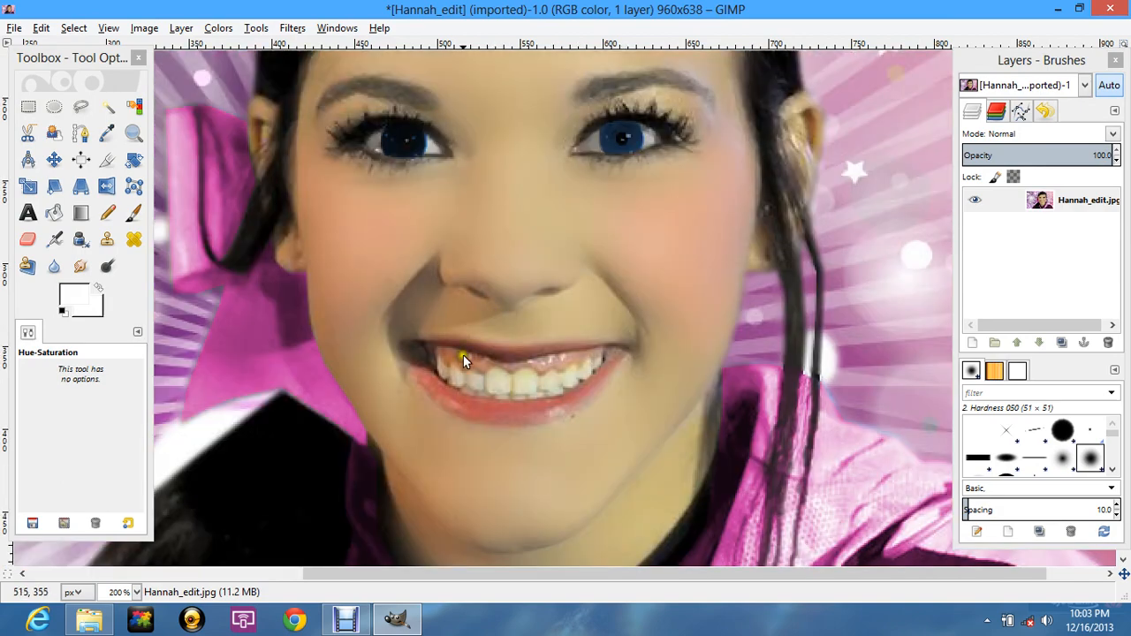
# Step: Start a Free Select outline around the teeth at high magnification, tracing the gum line along the upper edge of all visible teeth
pyautogui.press('z')
pyautogui.click(78, 338)
pyautogui.click(77, 402)
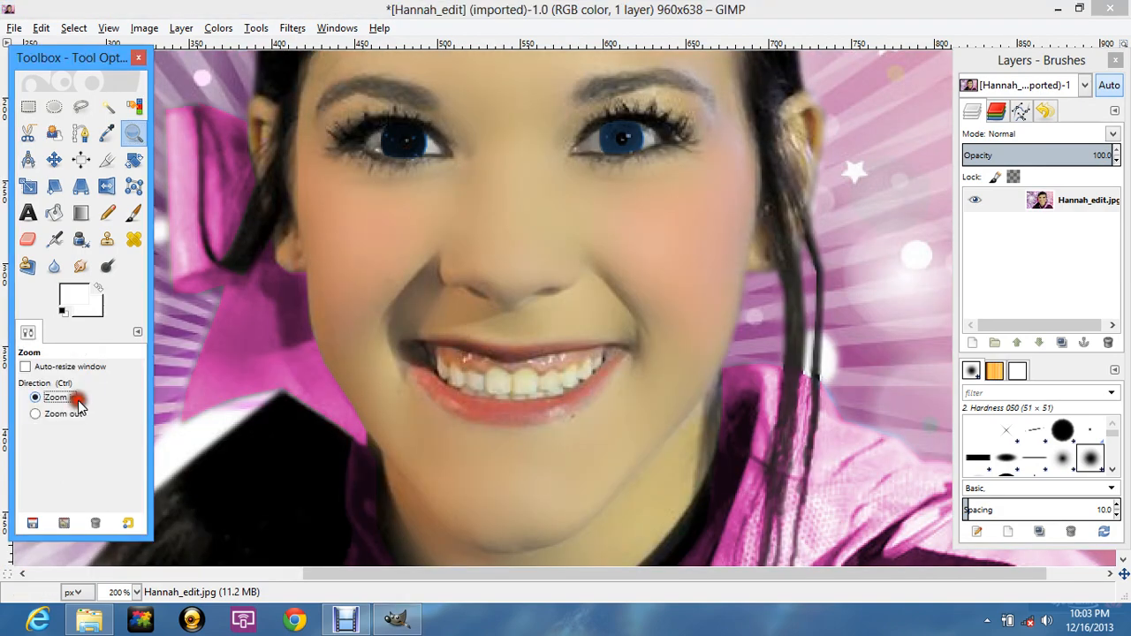
pyautogui.moveTo(403, 353); pyautogui.dragTo(681, 449)
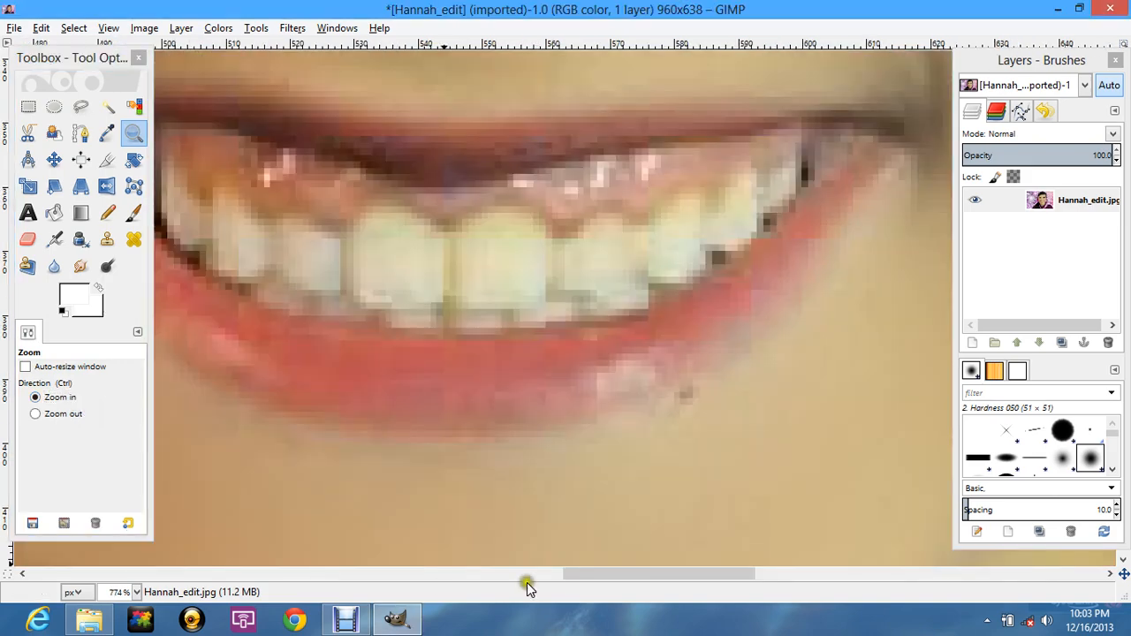
pyautogui.moveTo(526, 582); pyautogui.dragTo(478, 560)
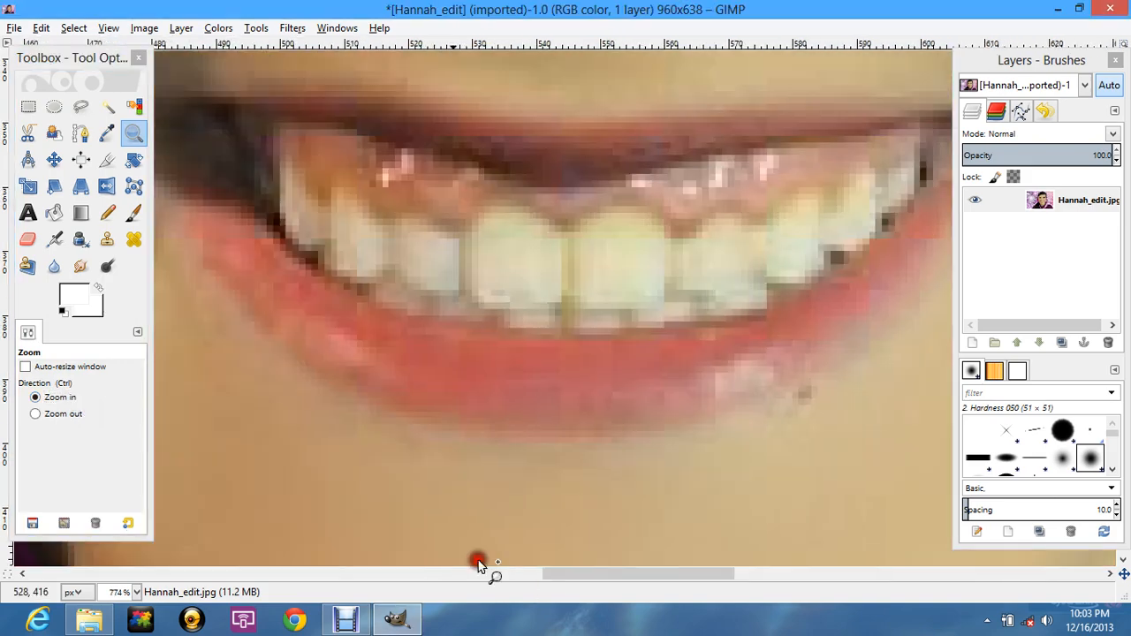
pyautogui.click(81, 106)
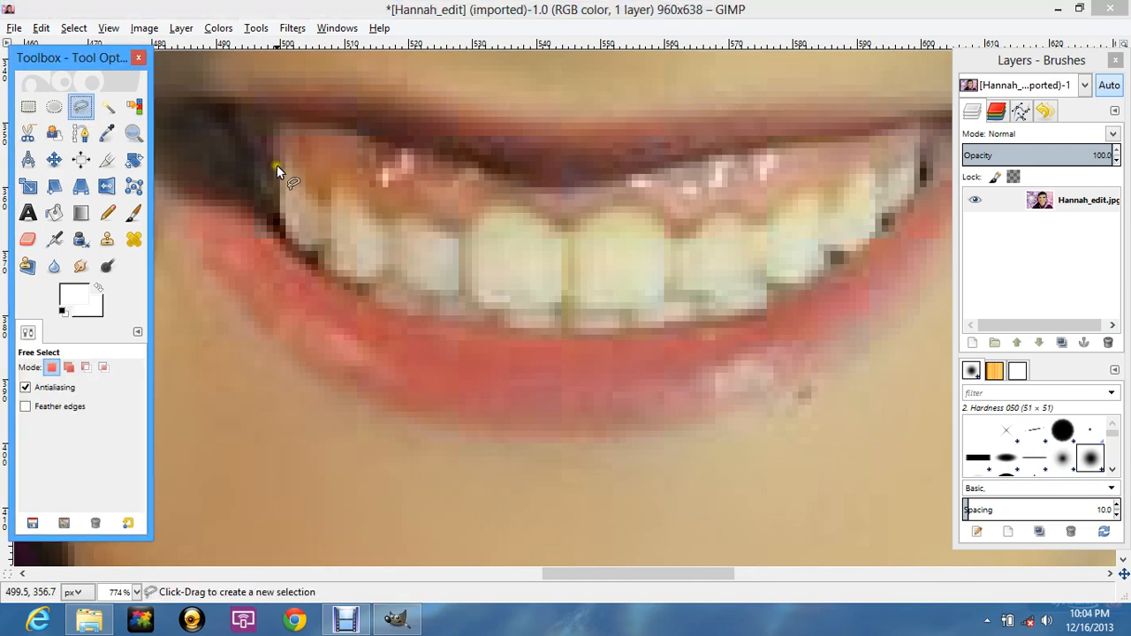
pyautogui.click(282, 164)
pyautogui.click(300, 177)
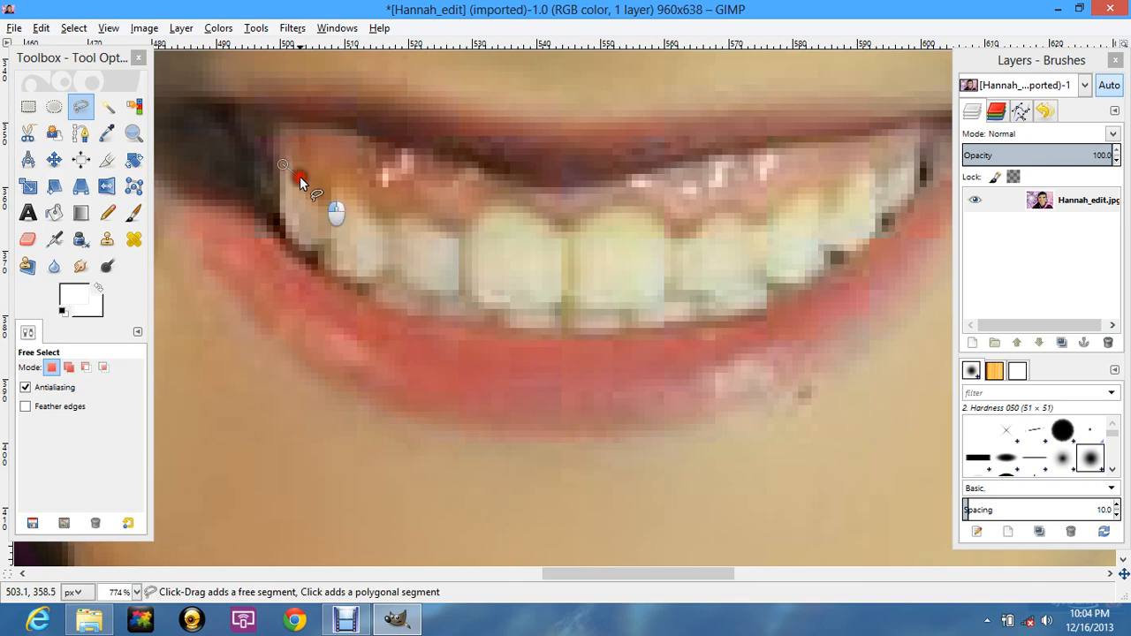
pyautogui.click(314, 202)
pyautogui.click(326, 209)
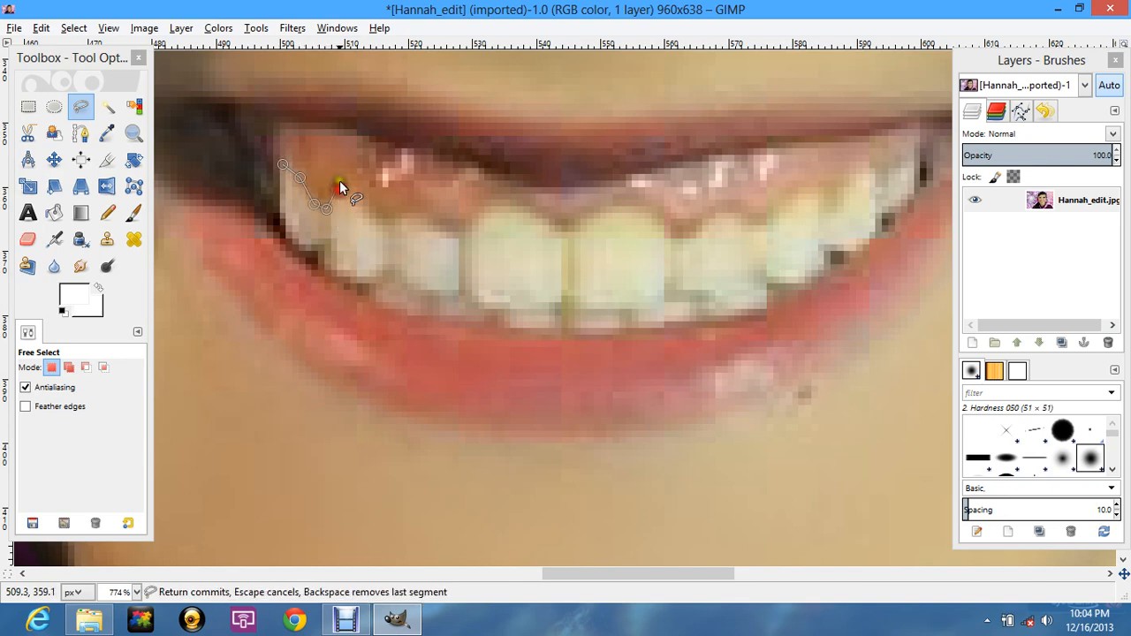
pyautogui.click(337, 188)
pyautogui.click(356, 195)
pyautogui.click(374, 216)
pyautogui.click(386, 231)
pyautogui.click(402, 216)
pyautogui.click(419, 218)
pyautogui.click(447, 232)
pyautogui.click(462, 232)
pyautogui.click(486, 218)
pyautogui.click(499, 206)
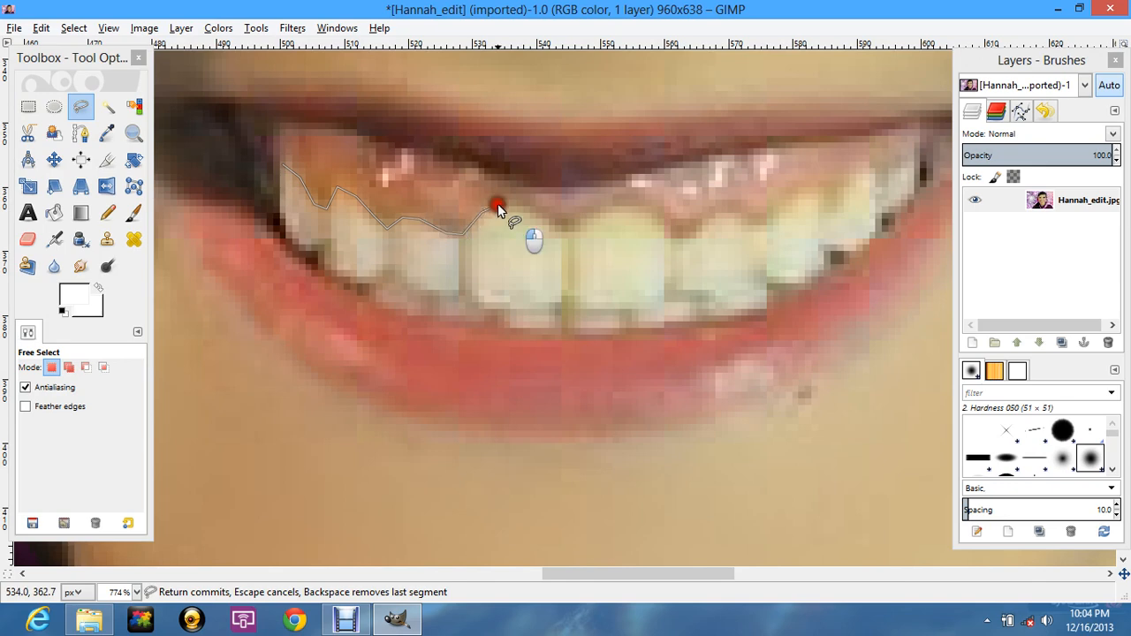
pyautogui.click(515, 209)
pyautogui.click(536, 219)
pyautogui.click(563, 231)
pyautogui.click(591, 218)
pyautogui.click(624, 207)
pyautogui.click(642, 218)
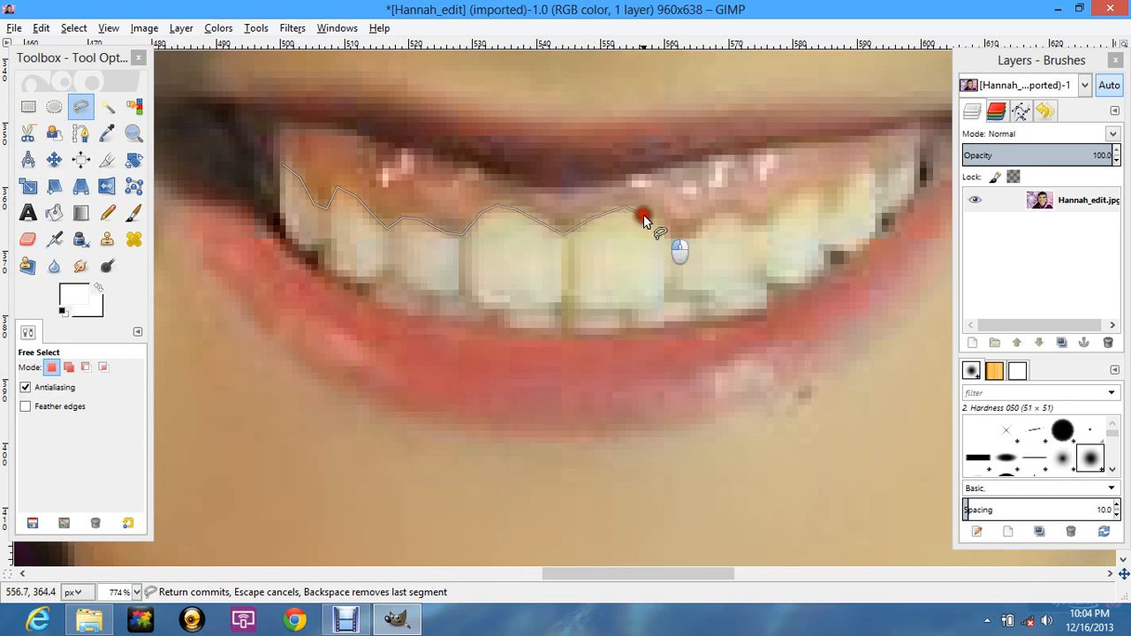
pyautogui.click(673, 236)
pyautogui.click(683, 237)
pyautogui.click(698, 234)
pyautogui.click(715, 216)
pyautogui.click(732, 213)
pyautogui.click(747, 221)
pyautogui.click(757, 223)
pyautogui.click(779, 210)
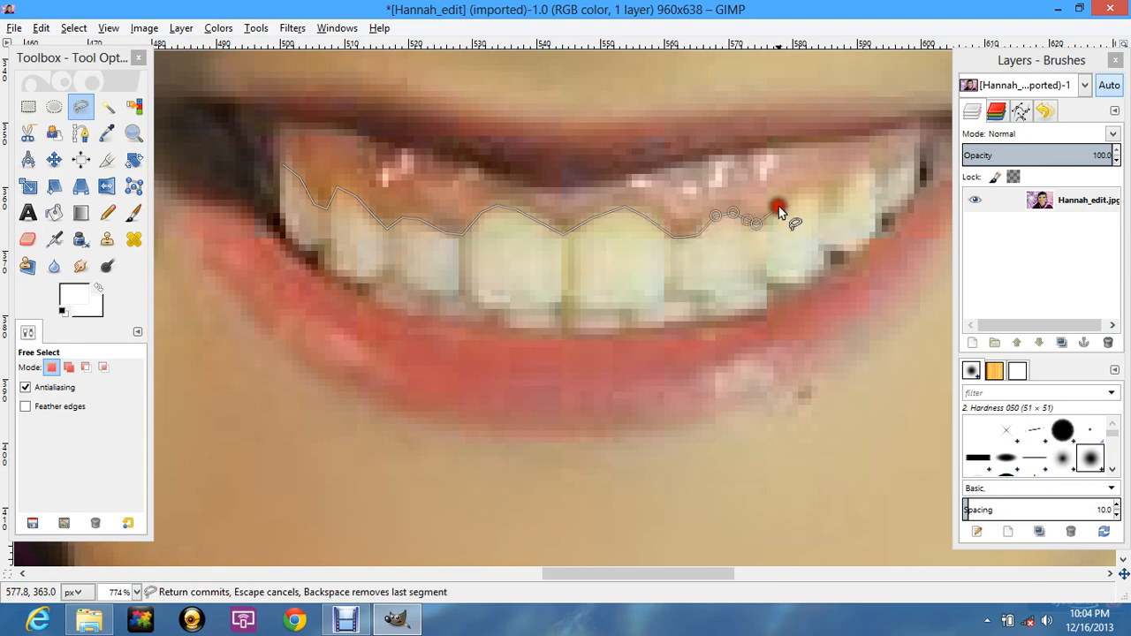
pyautogui.click(795, 192)
pyautogui.click(818, 184)
pyautogui.click(825, 188)
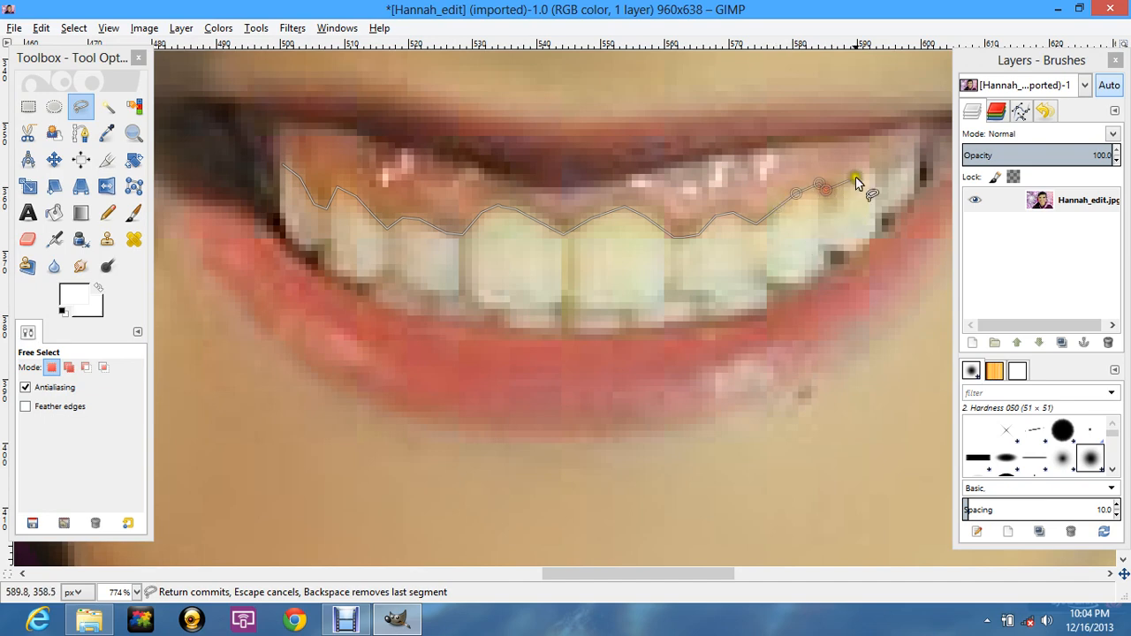
pyautogui.click(853, 178)
pyautogui.click(867, 167)
pyautogui.click(892, 152)
pyautogui.click(917, 149)
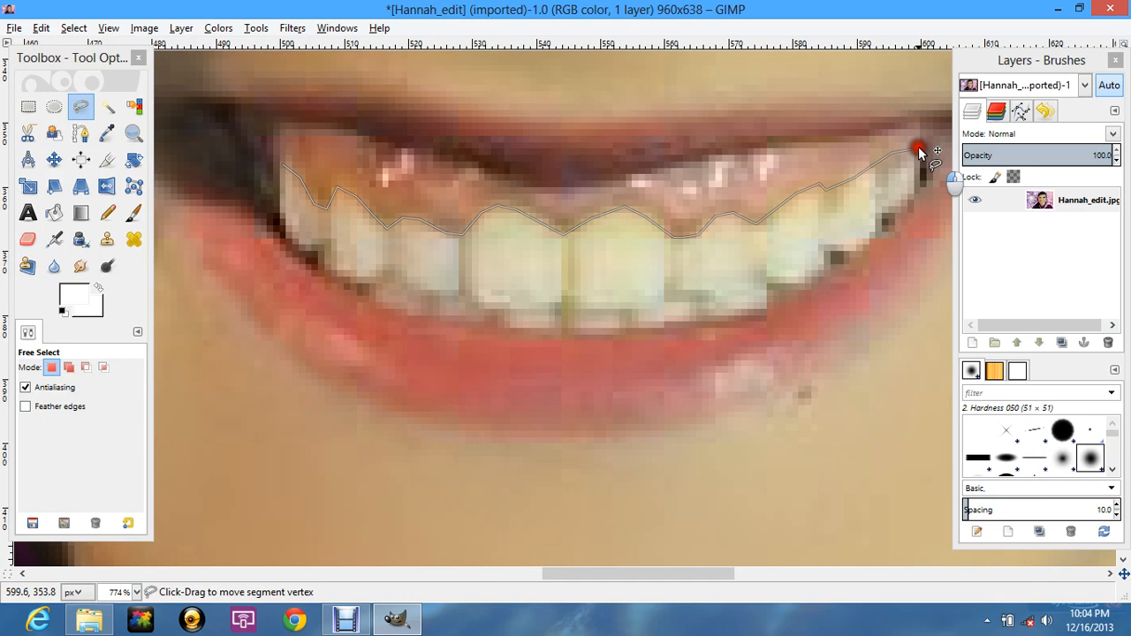
# Step: Continue the Free Select outline around the last tooth and along the lower tooth edges in the image's right half
pyautogui.click(919, 184)
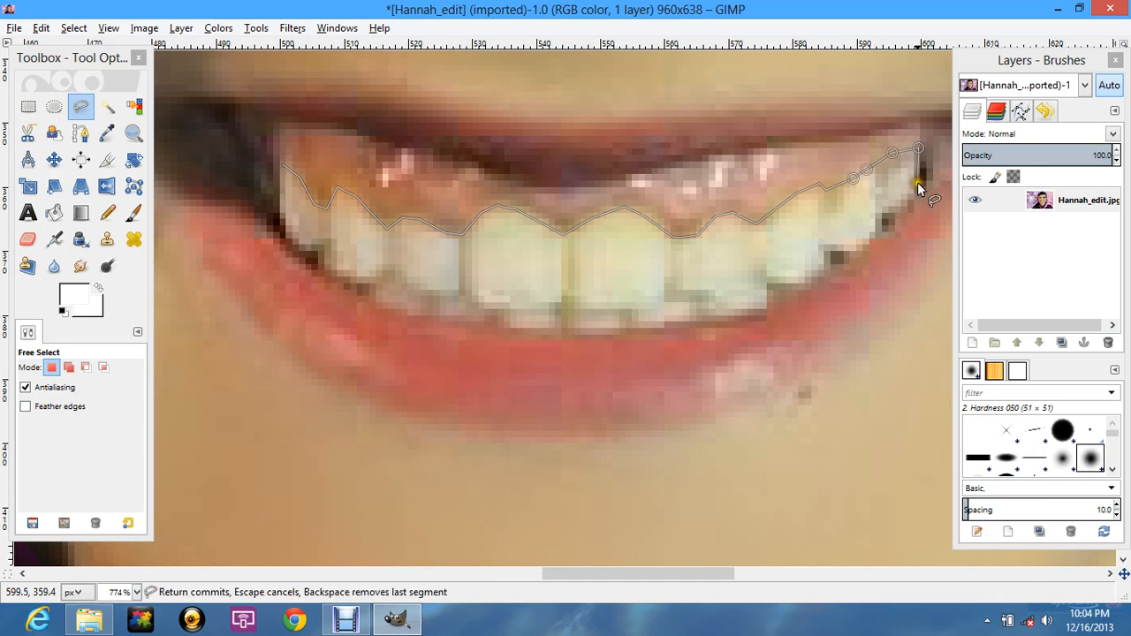
pyautogui.click(879, 214)
pyautogui.click(868, 239)
pyautogui.click(851, 245)
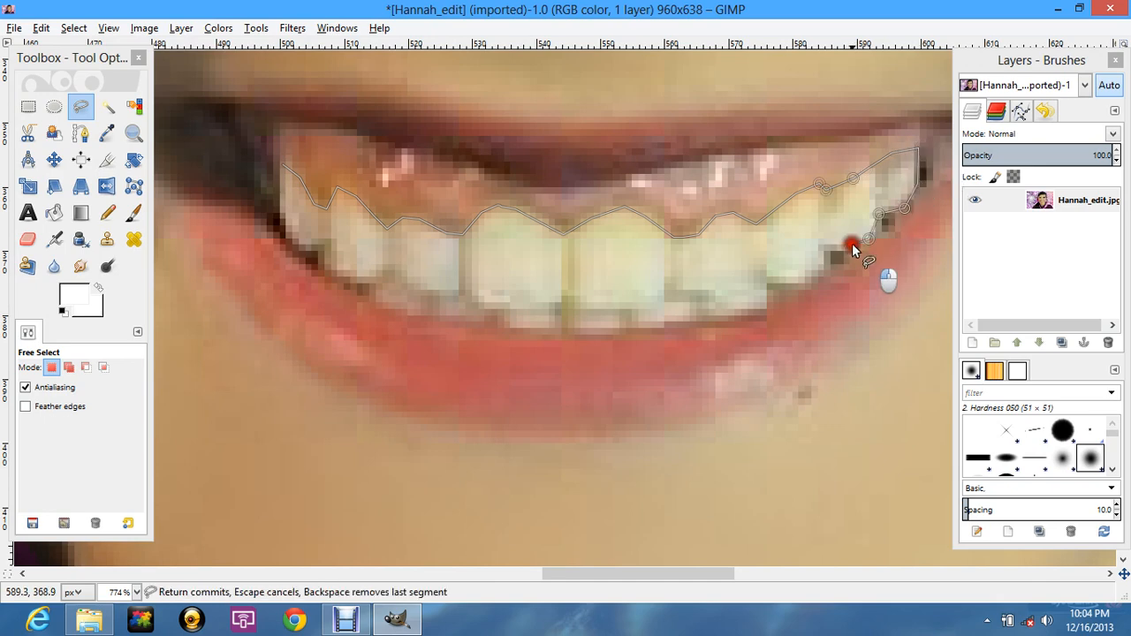
pyautogui.click(825, 248)
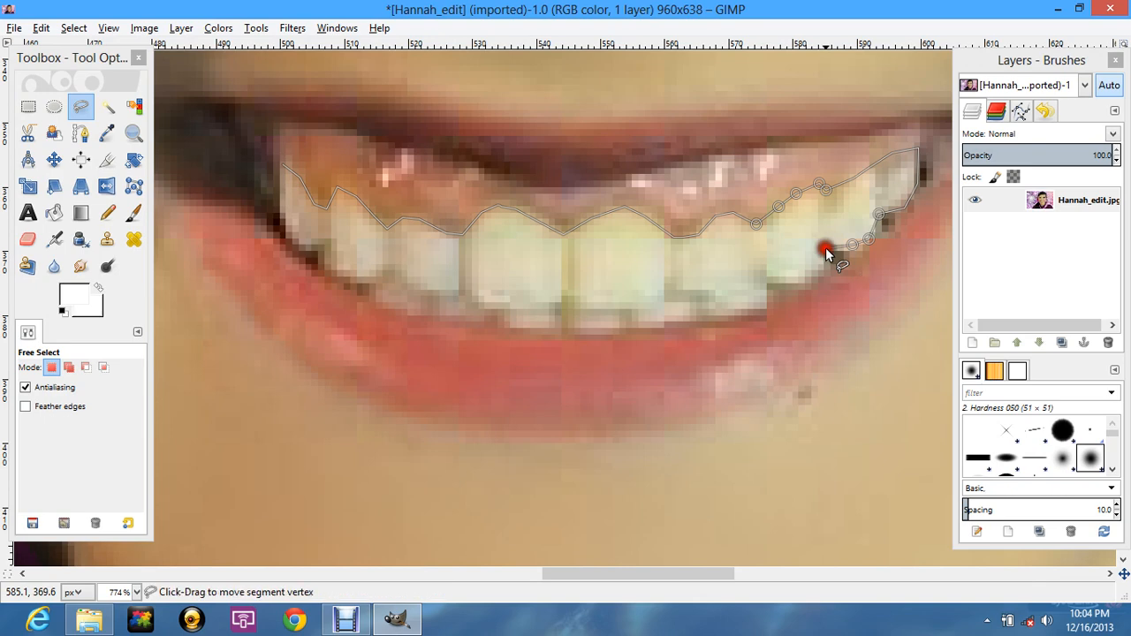
pyautogui.click(823, 277)
pyautogui.click(795, 278)
pyautogui.click(772, 278)
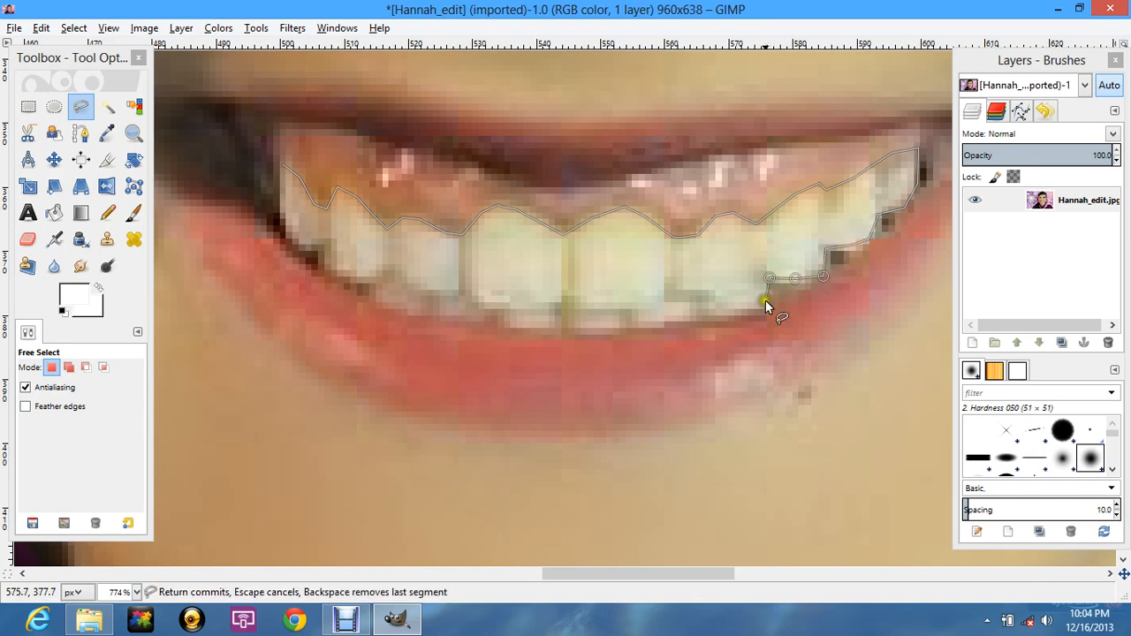
pyautogui.click(758, 314)
pyautogui.click(715, 315)
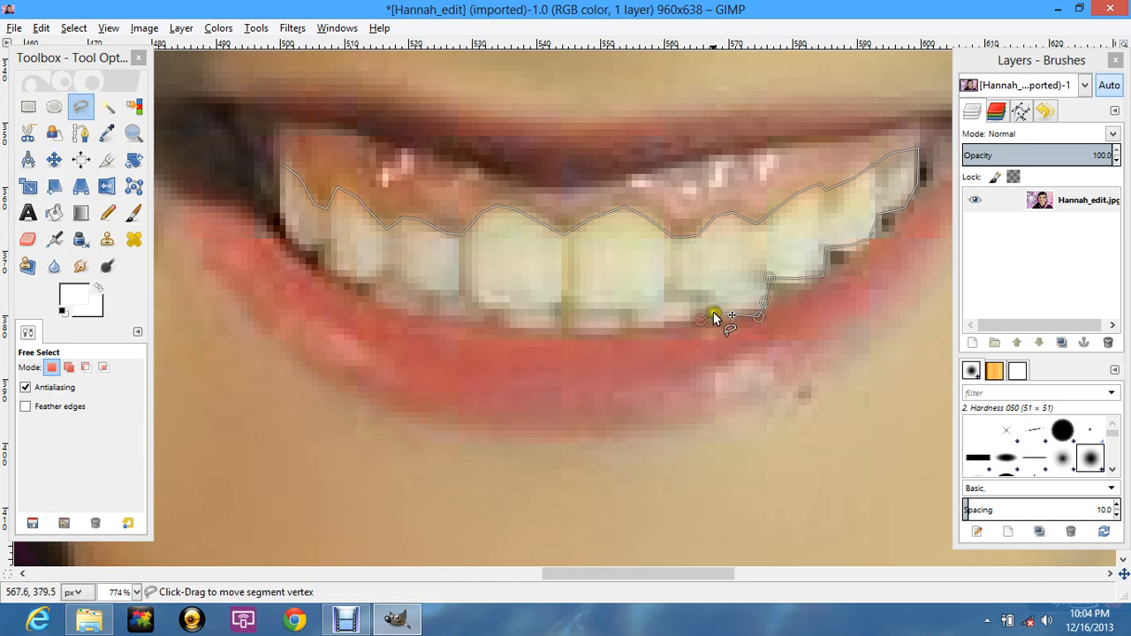
# Step: Extend the Free Select outline along the bottom edge of the two large front teeth
pyautogui.moveTo(713, 312); pyautogui.dragTo(661, 329)
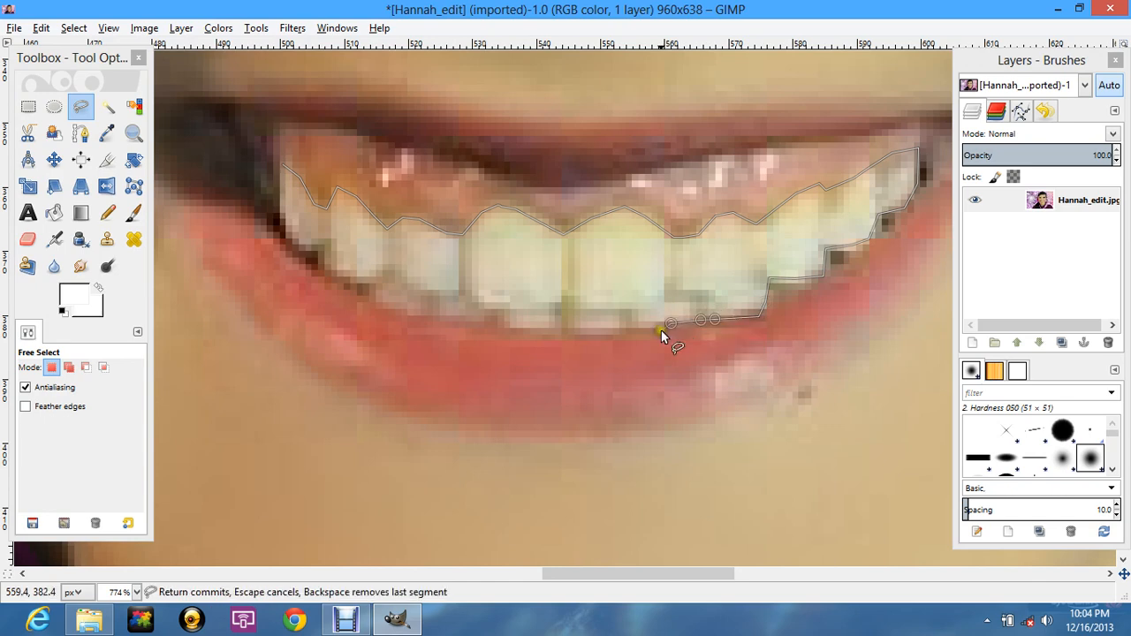
pyautogui.click(624, 325)
pyautogui.click(582, 330)
pyautogui.click(522, 326)
pyautogui.click(497, 327)
pyautogui.click(451, 316)
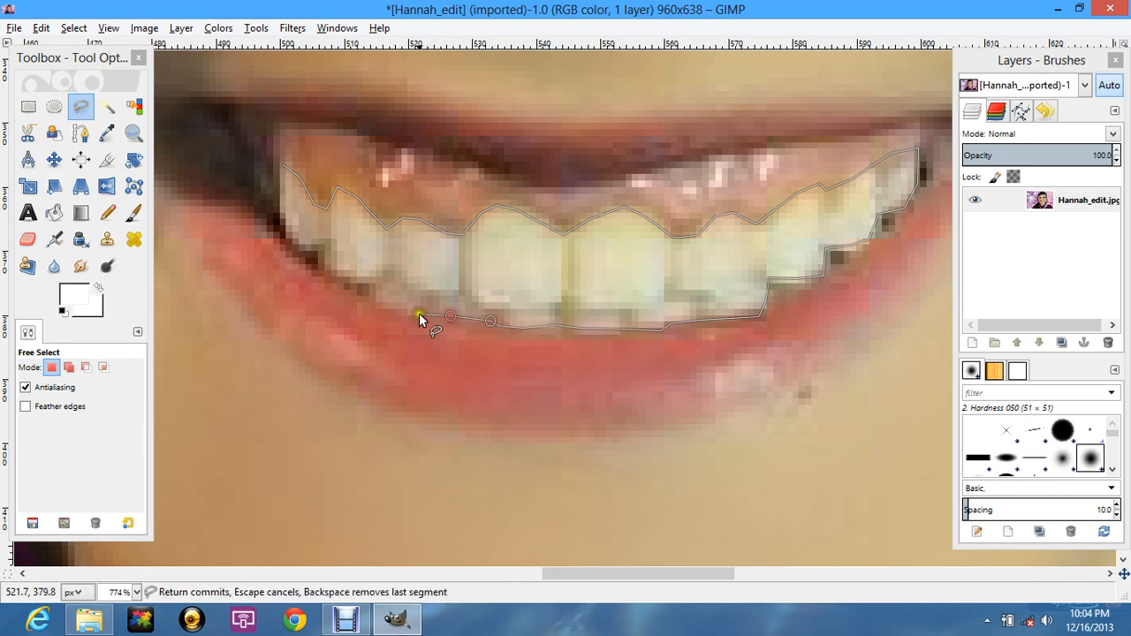
# Step: Trace the lower edge of the remaining teeth and close the Free Select outline at its starting point
pyautogui.click(419, 314)
pyautogui.click(383, 303)
pyautogui.click(369, 281)
pyautogui.click(349, 281)
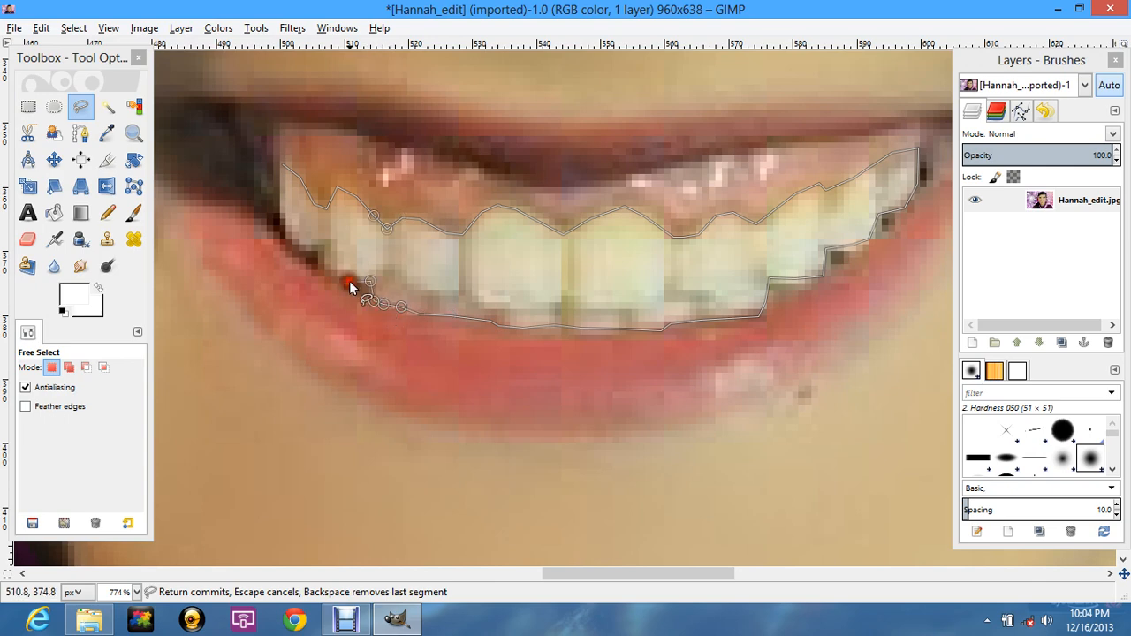
pyautogui.click(300, 245)
pyautogui.click(279, 224)
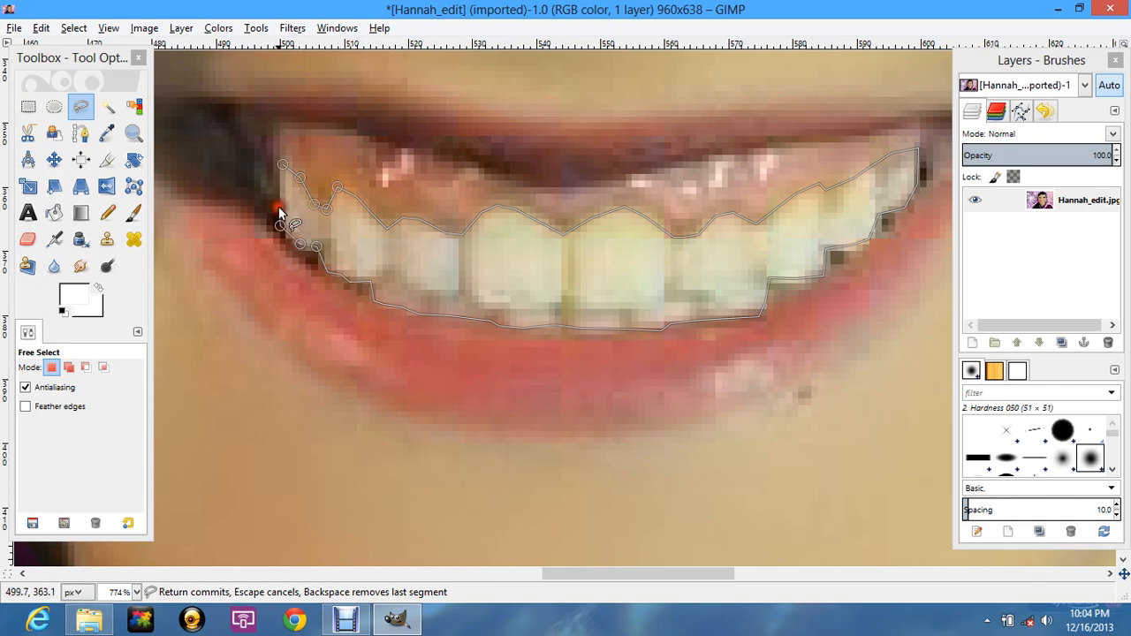
pyautogui.click(281, 166)
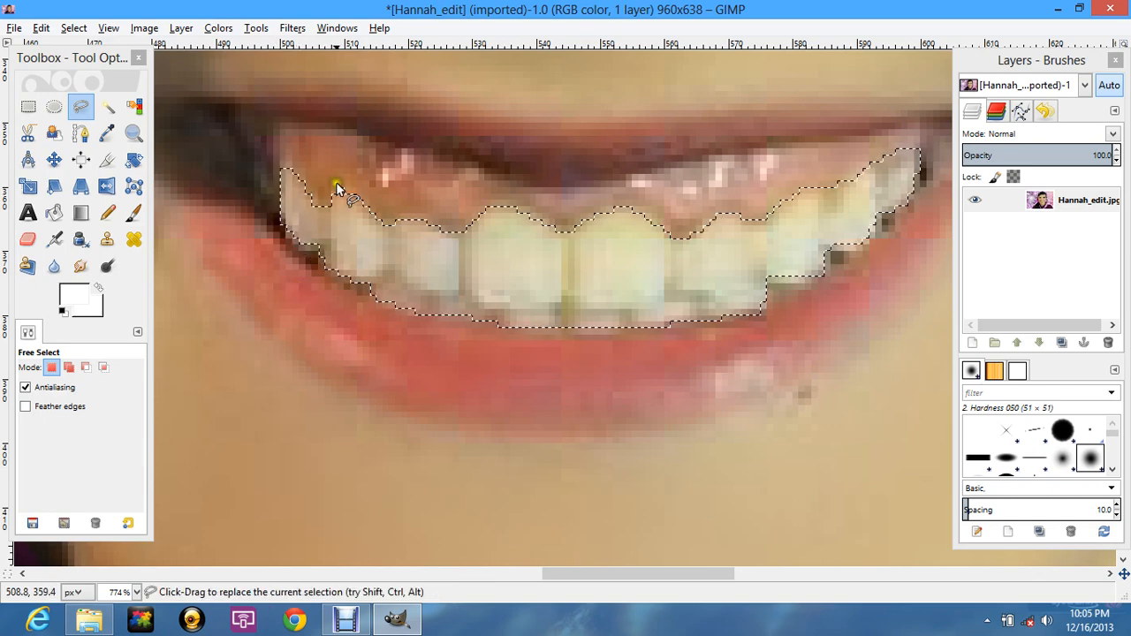
# Step: Choose the Paintbrush tool and set its opacity to 10
pyautogui.click(133, 133)
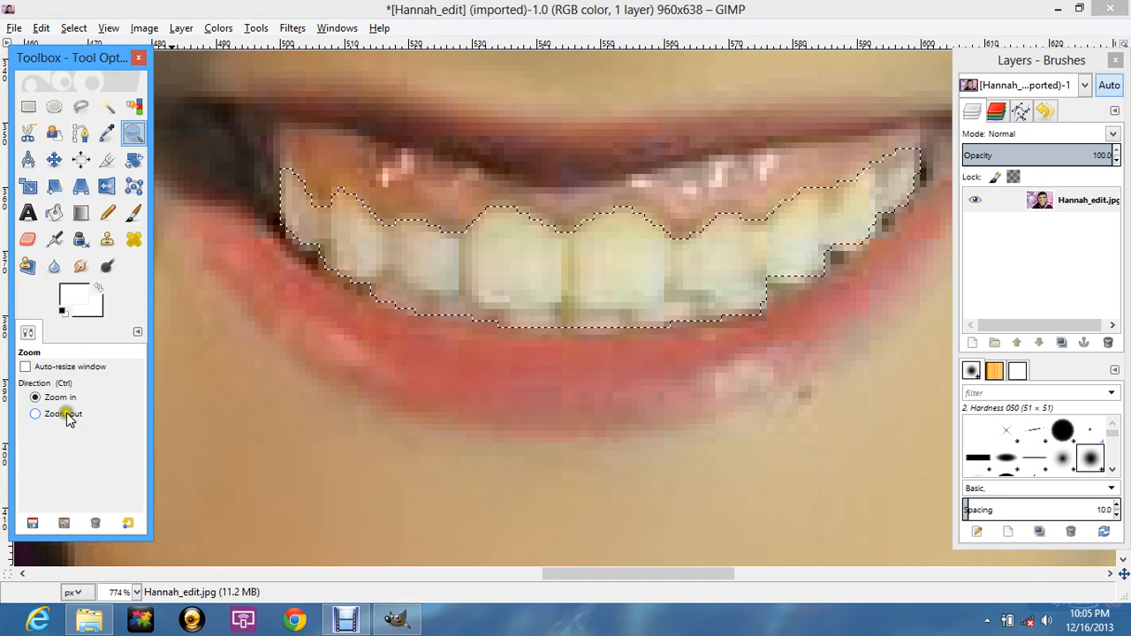
pyautogui.click(36, 413)
pyautogui.click(421, 325)
pyautogui.click(422, 325)
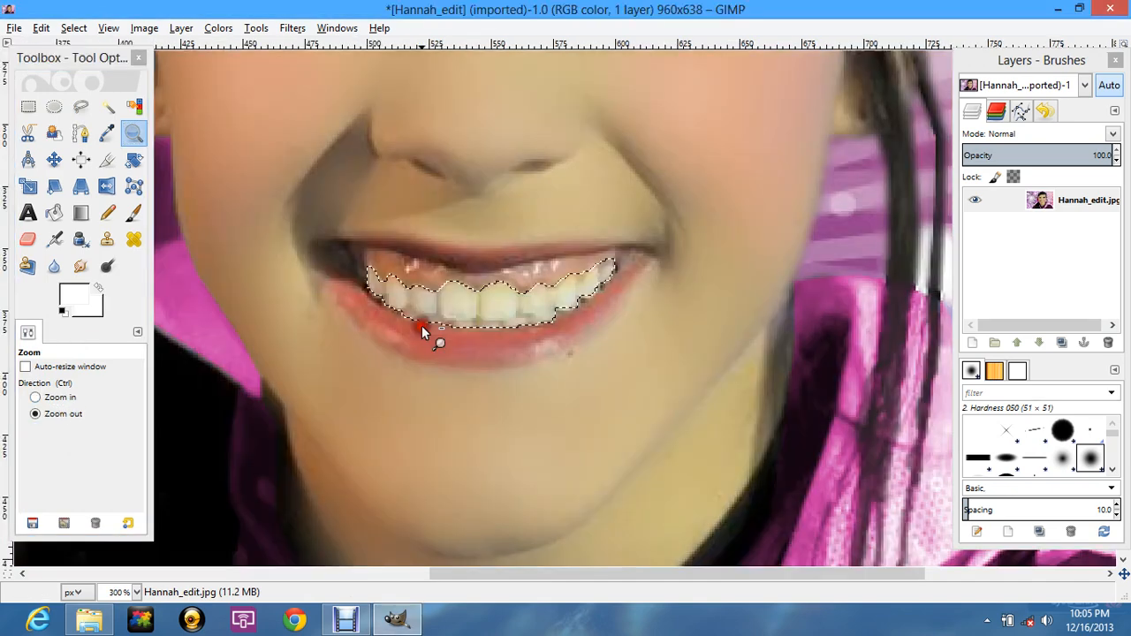
pyautogui.click(422, 378)
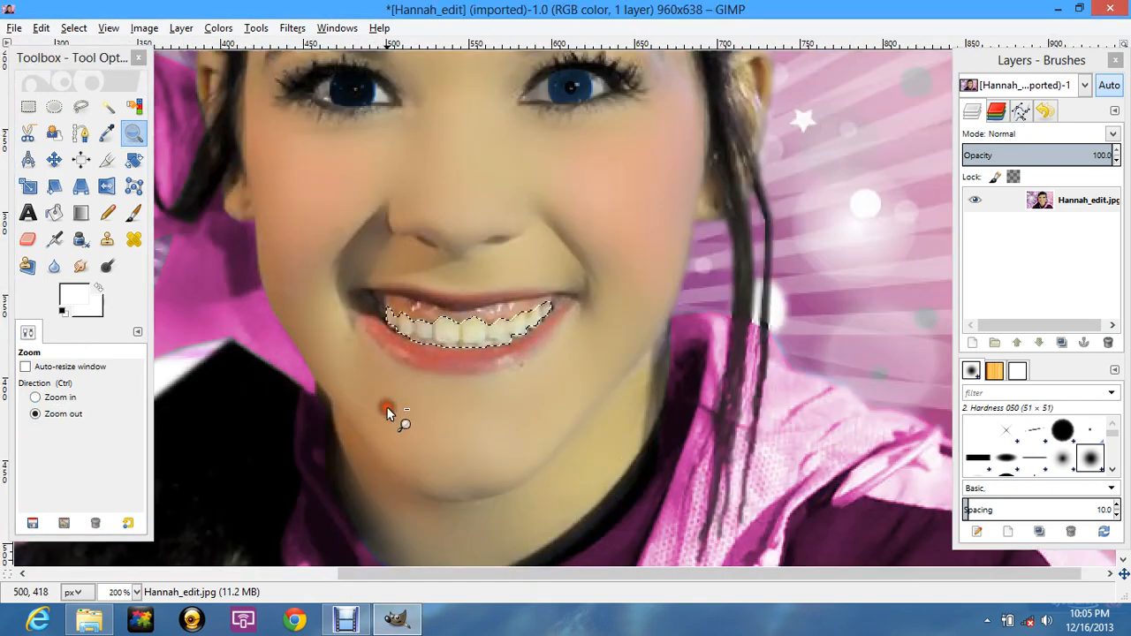
pyautogui.click(136, 214)
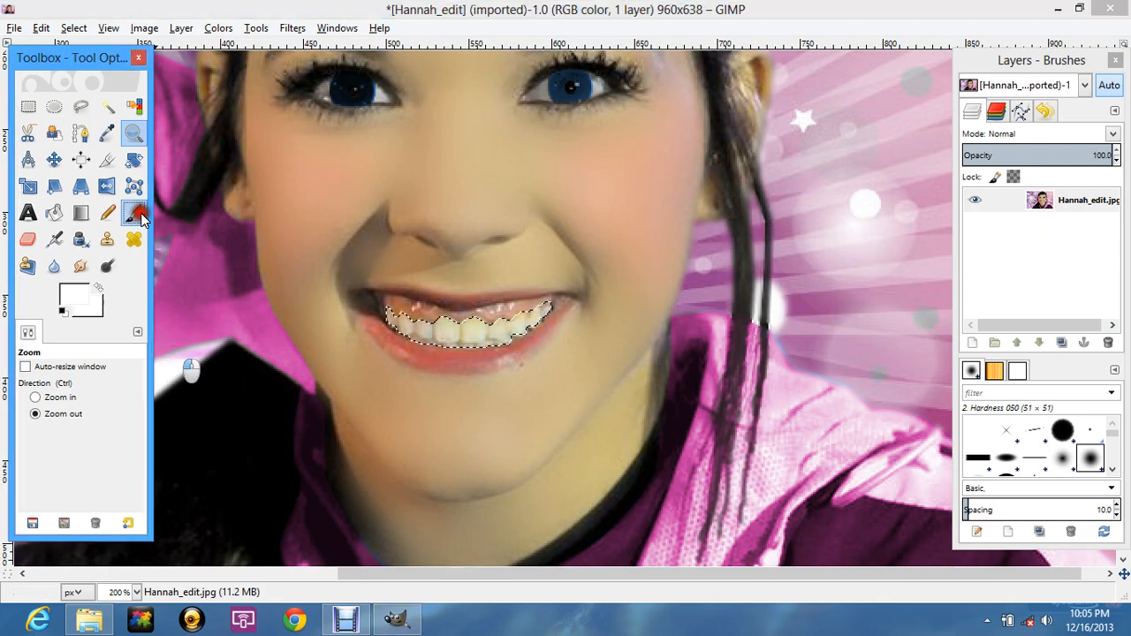
pyautogui.moveTo(106, 391); pyautogui.dragTo(114, 391)
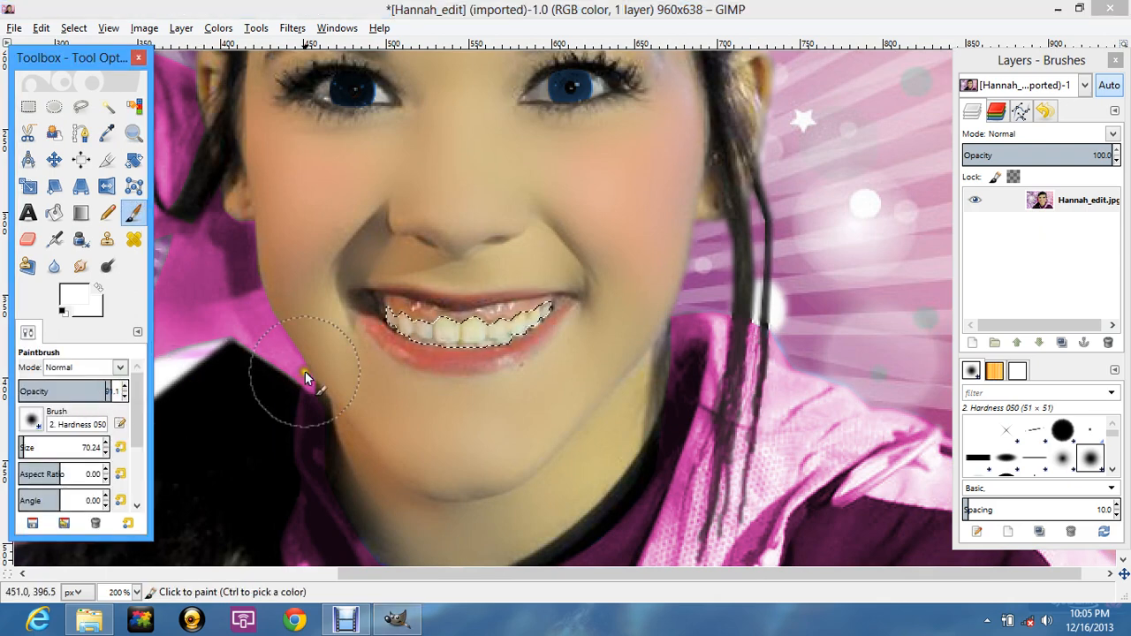
pyautogui.press('Delete')
pyautogui.press('Delete')
pyautogui.press('Delete')
pyautogui.press('Delete')
pyautogui.write('10')
pyautogui.press('Return')
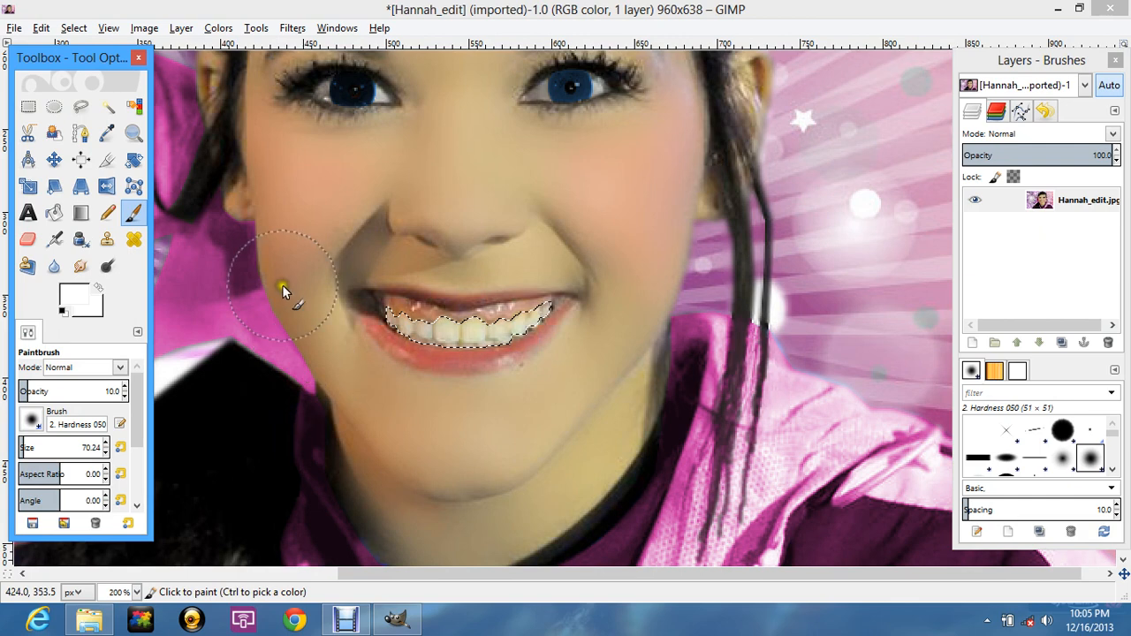
# Step: Check the foreground color's settings and accept pure white (ffffff) for painting
pyautogui.click(88, 298)
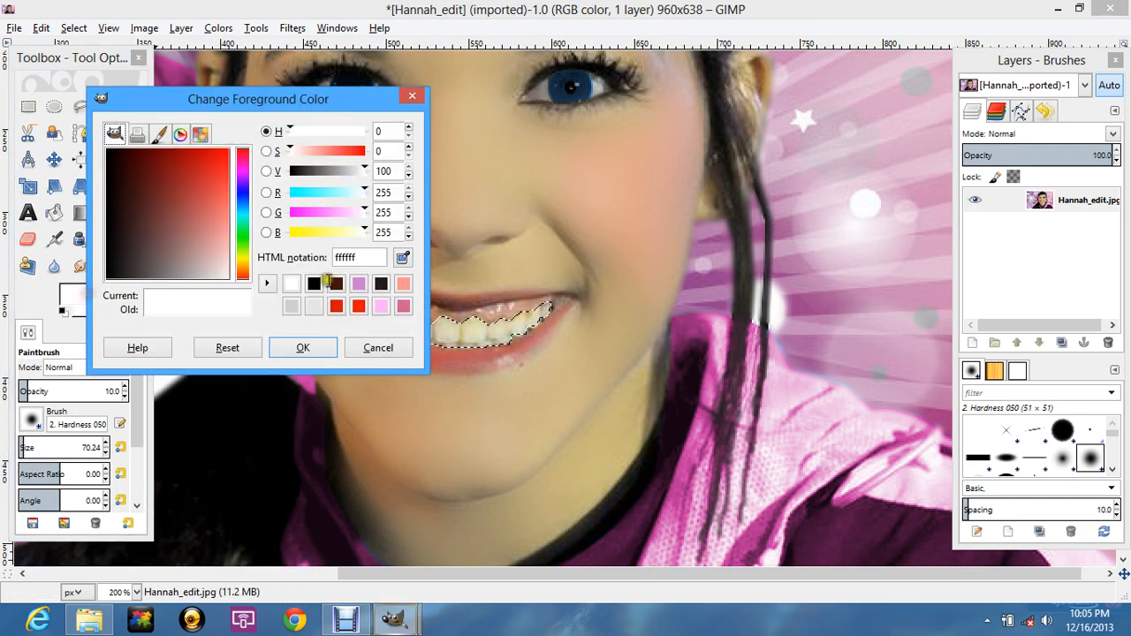
pyautogui.click(369, 204)
pyautogui.click(366, 186)
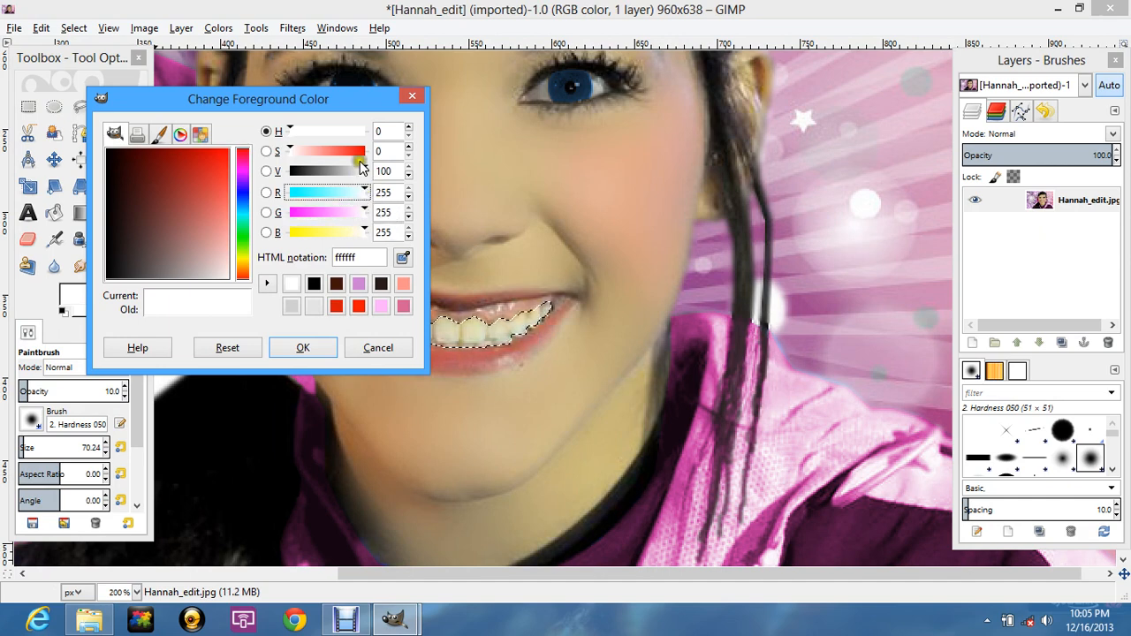
pyautogui.click(369, 166)
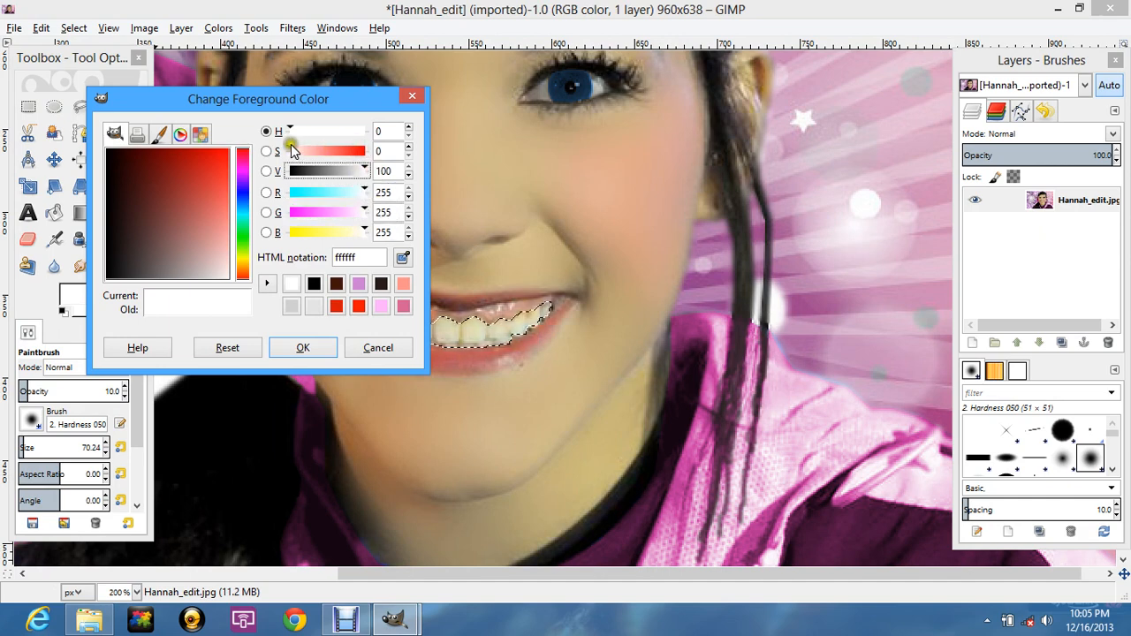
pyautogui.moveTo(294, 130); pyautogui.dragTo(391, 114)
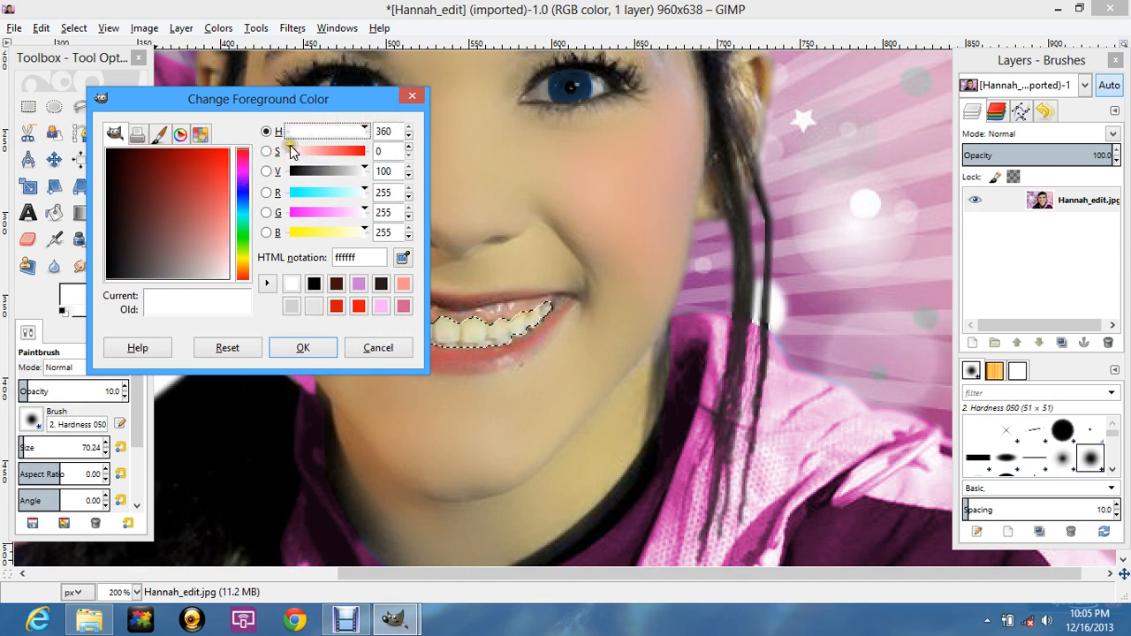
pyautogui.click(294, 149)
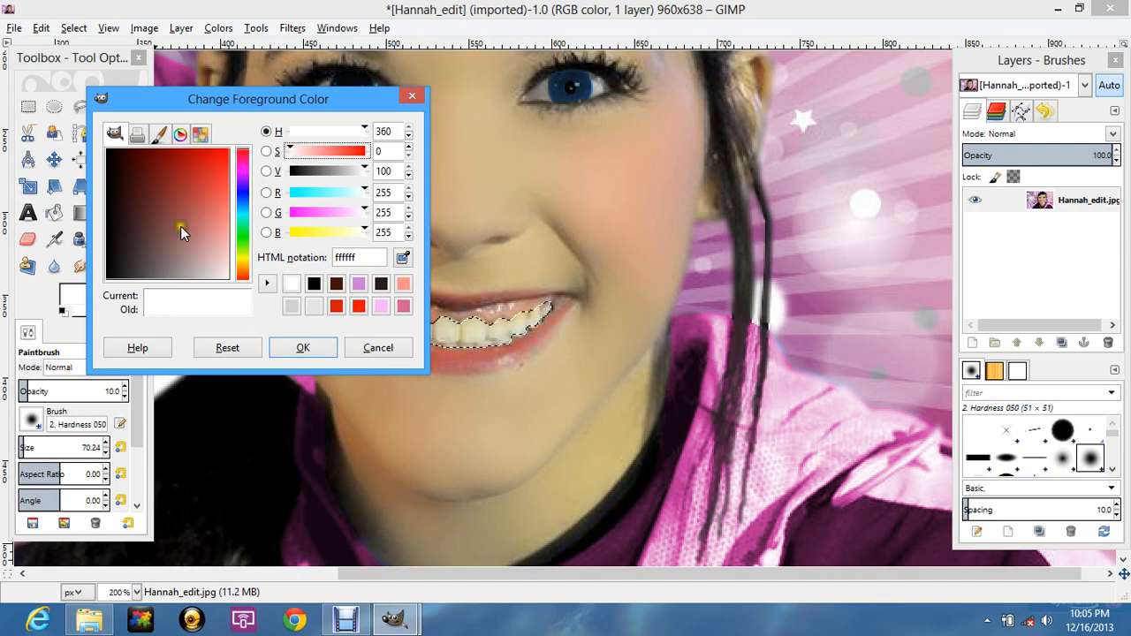
pyautogui.click(305, 348)
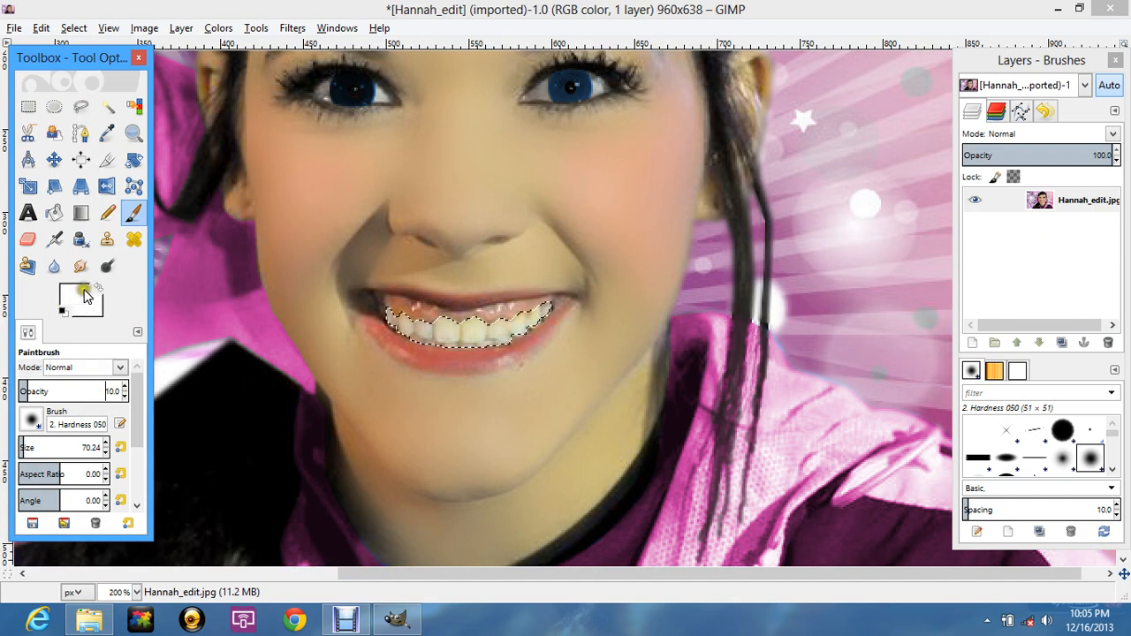
pyautogui.click(77, 301)
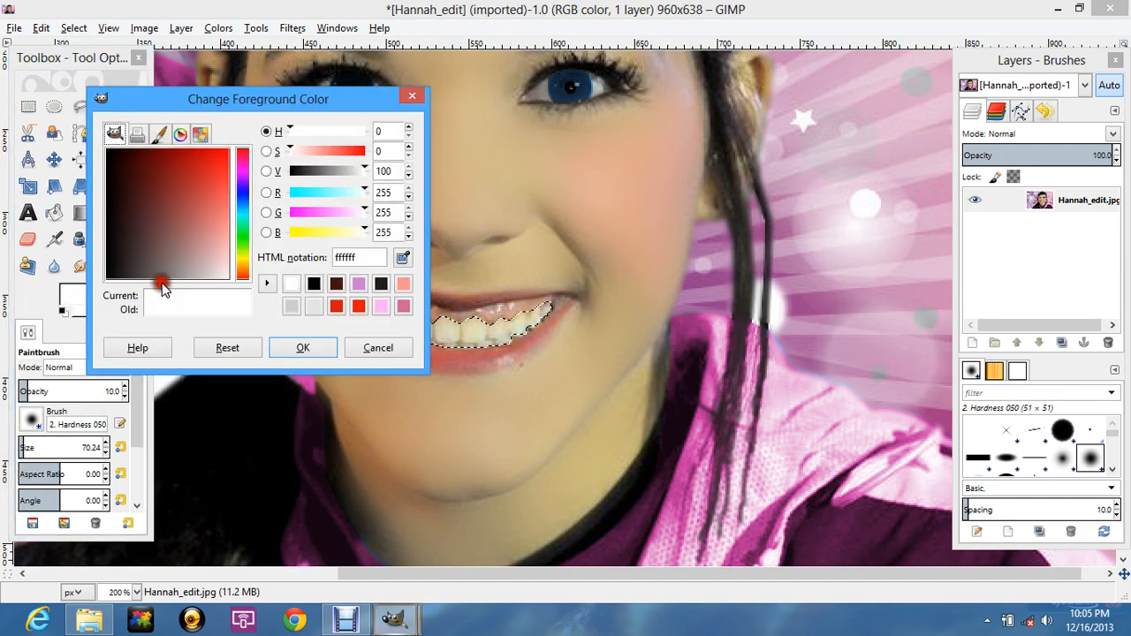
pyautogui.click(300, 348)
# Step: Brush white across the selected teeth, undo the stroke, and paint over the teeth again
pyautogui.moveTo(382, 327); pyautogui.dragTo(609, 325)
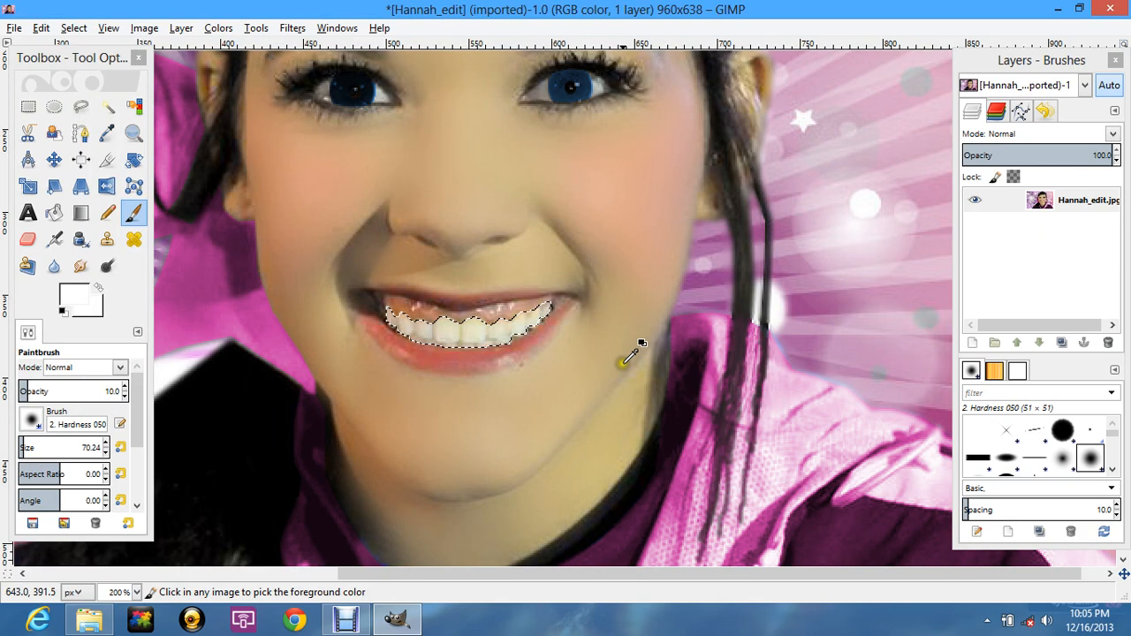
pyautogui.hotkey('ctrl', 'z')
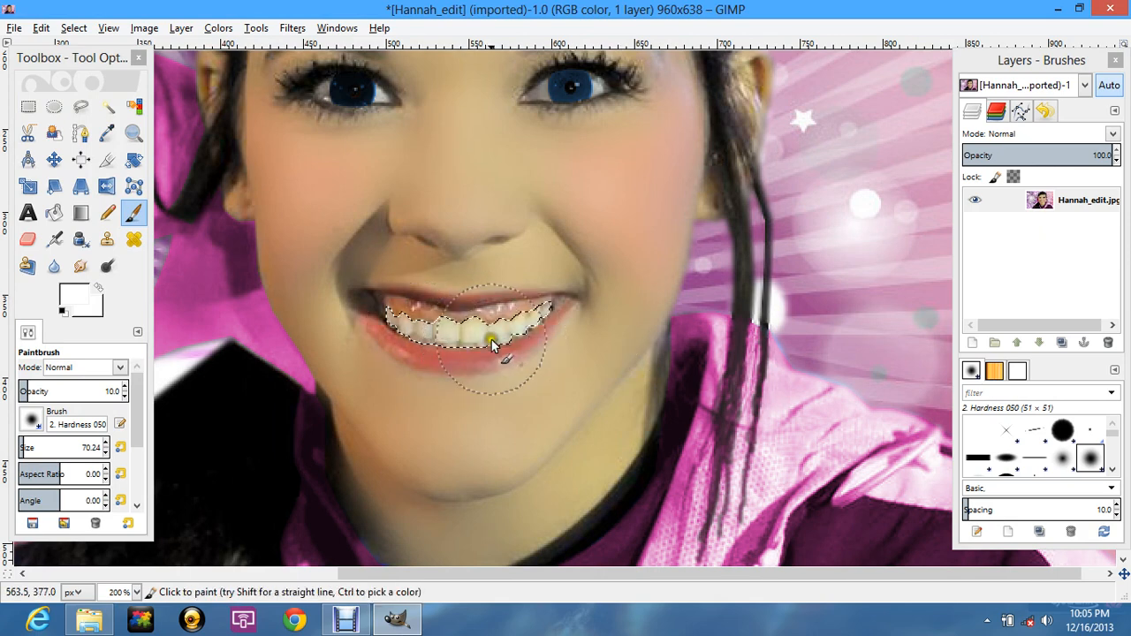
pyautogui.moveTo(491, 340)
pyautogui.mouseDown()
pyautogui.moveTo(393, 318)
pyautogui.moveTo(574, 322)
pyautogui.moveTo(600, 306)
pyautogui.mouseUp()
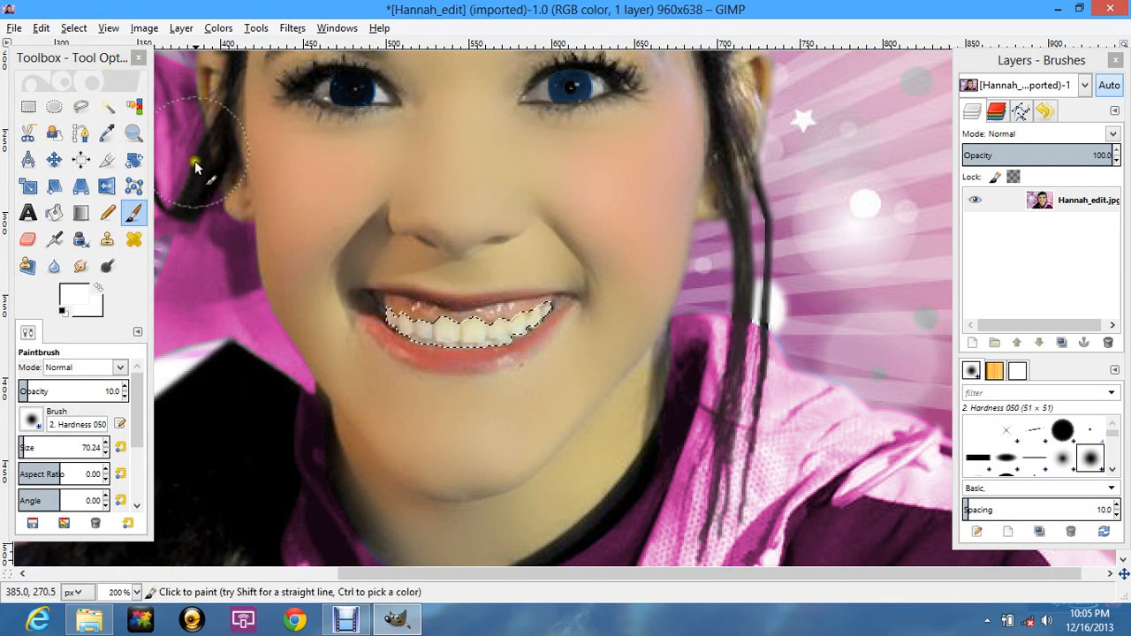
# Step: Open Hue-Saturation for the selected teeth, test hue shifts with the master color, and return the hue to 0
pyautogui.click(217, 29)
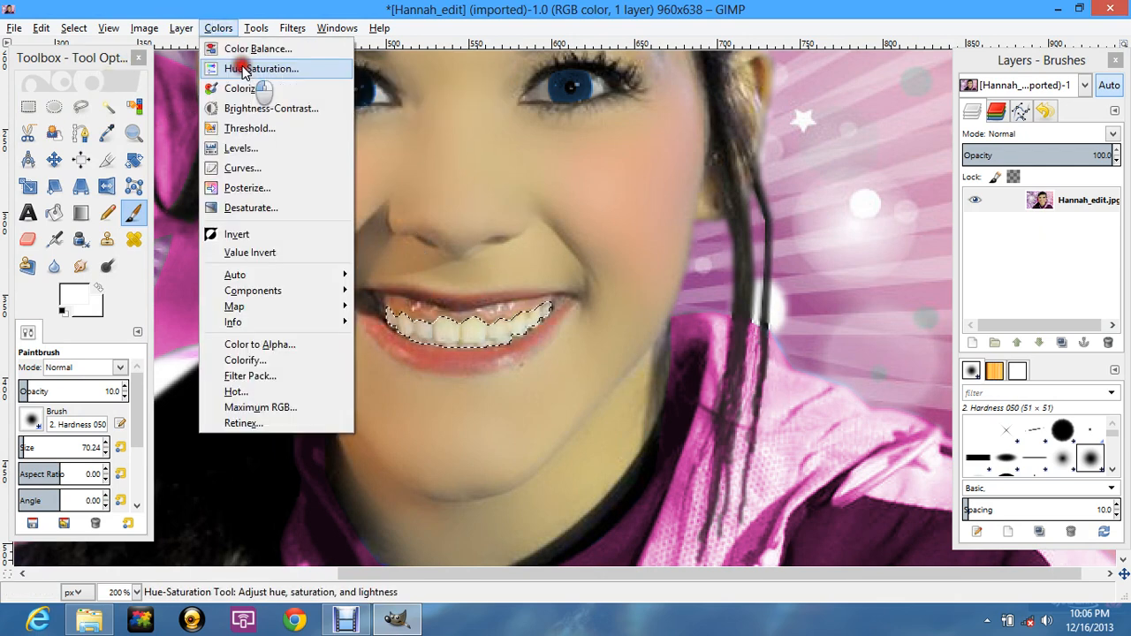
pyautogui.click(243, 71)
pyautogui.click(874, 334)
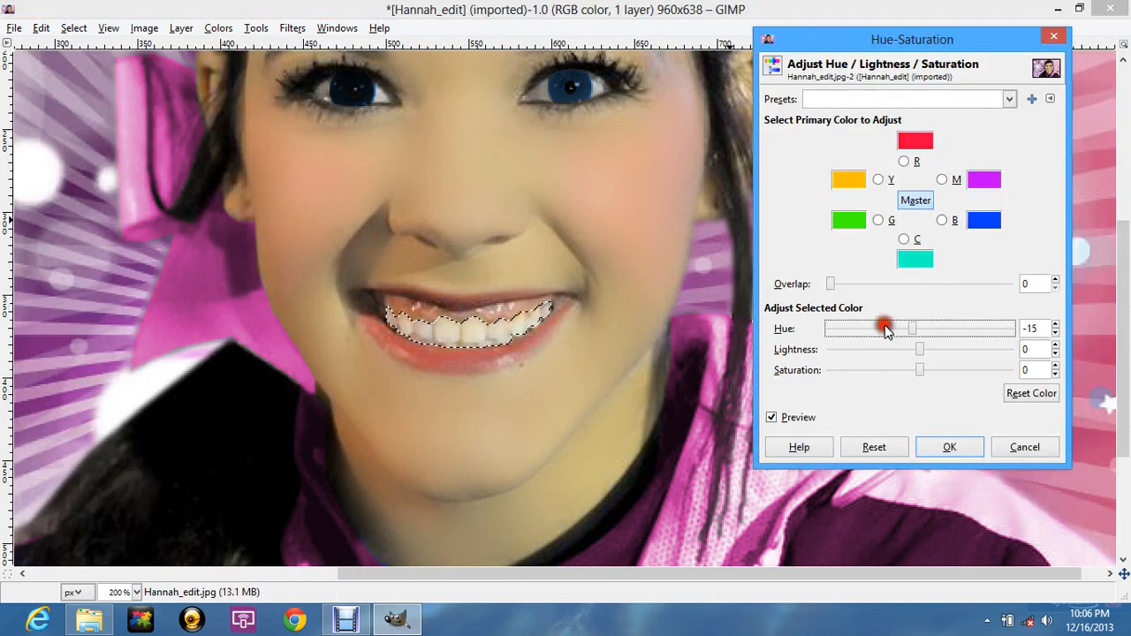
pyautogui.moveTo(939, 324); pyautogui.dragTo(944, 326)
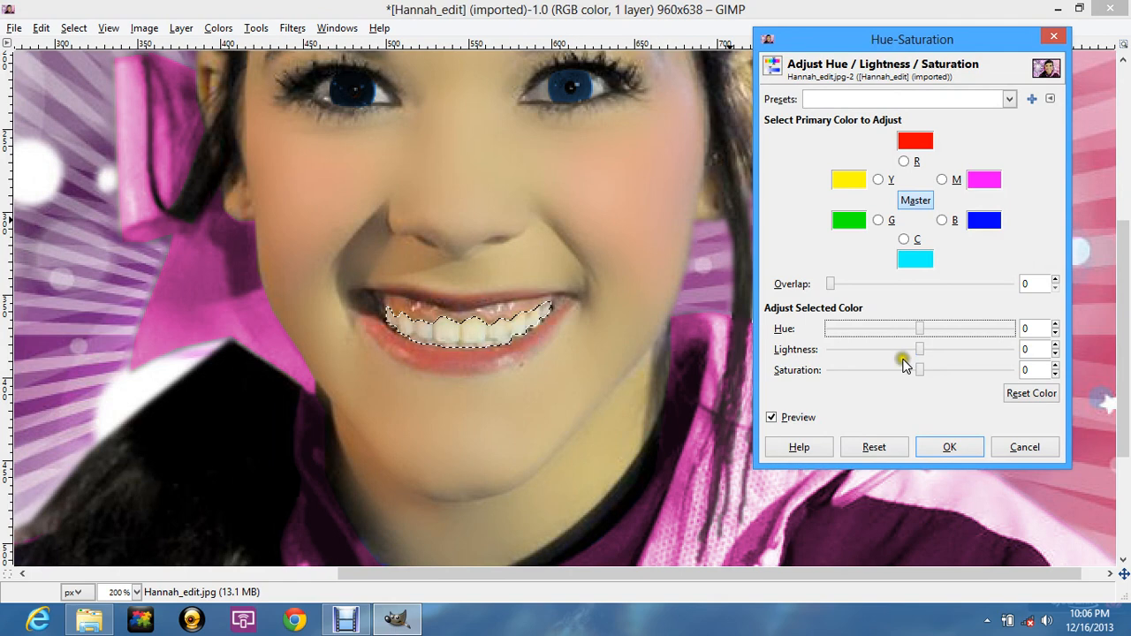
# Step: Try saturation changes on the teeth with lightness 38, and bring the saturation back to 0
pyautogui.moveTo(903, 362); pyautogui.dragTo(804, 377)
pyautogui.moveTo(934, 344); pyautogui.dragTo(969, 346)
pyautogui.moveTo(831, 376); pyautogui.dragTo(916, 369)
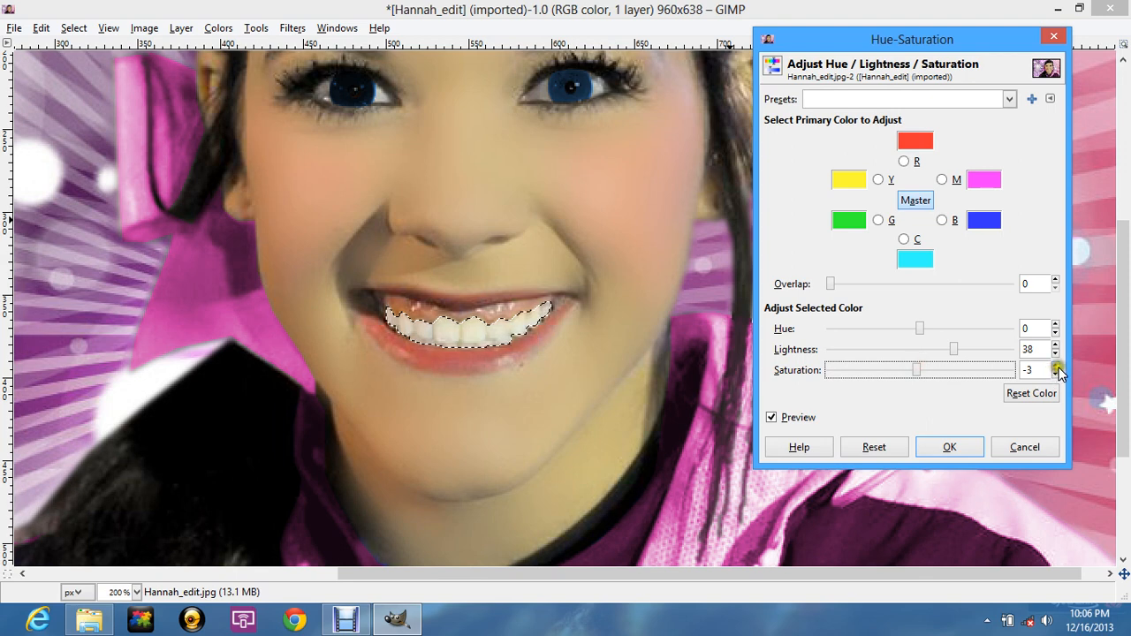
pyautogui.click(1055, 366)
pyautogui.click(1054, 366)
pyautogui.click(1054, 366)
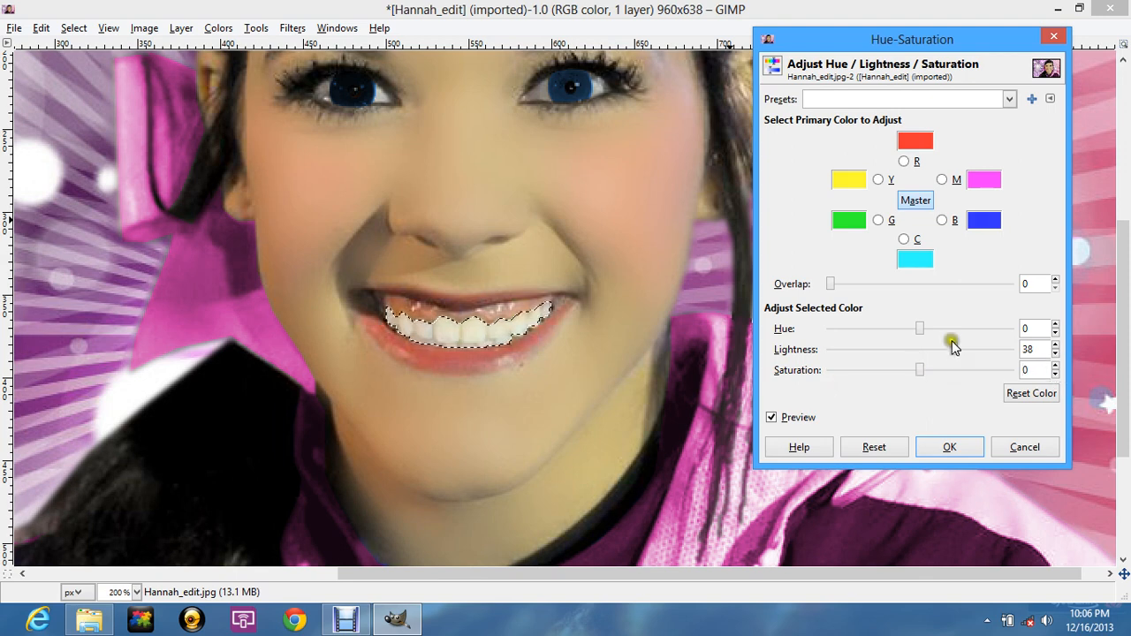
# Step: Test darker and lighter lightness values on the teeth, including -2 and 18
pyautogui.click(926, 348)
pyautogui.click(917, 350)
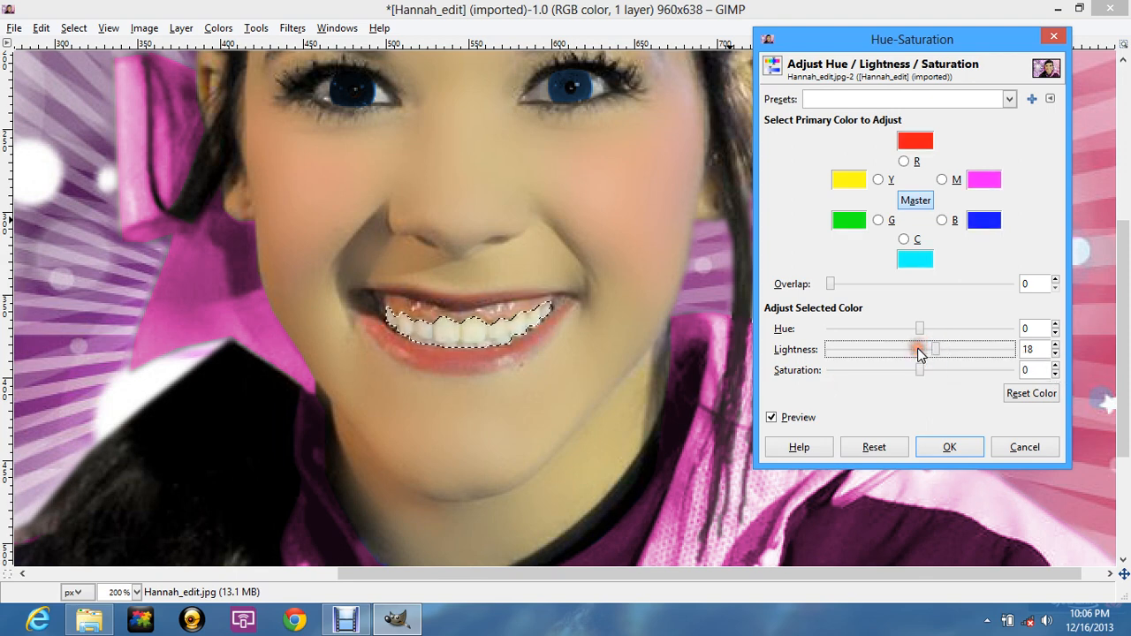
pyautogui.click(917, 351)
pyautogui.click(897, 350)
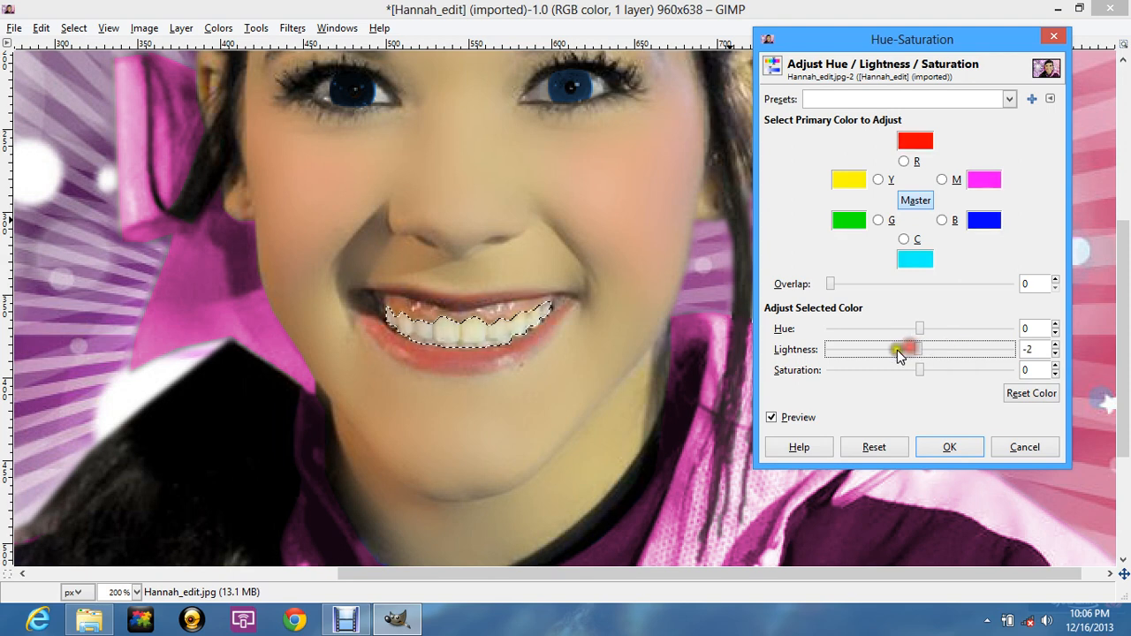
pyautogui.click(896, 350)
pyautogui.click(949, 346)
pyautogui.click(952, 347)
pyautogui.click(939, 349)
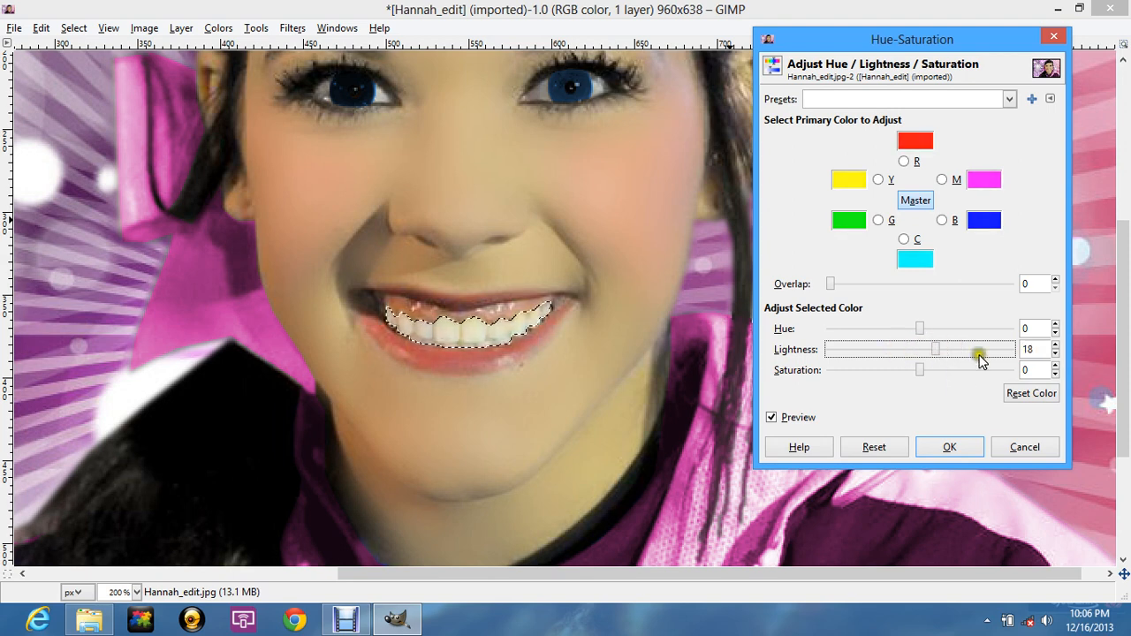
# Step: Set the lightness of the selected teeth to 10 and apply the Hue-Saturation adjustment
pyautogui.click(1054, 353)
pyautogui.click(1053, 353)
pyautogui.click(1054, 354)
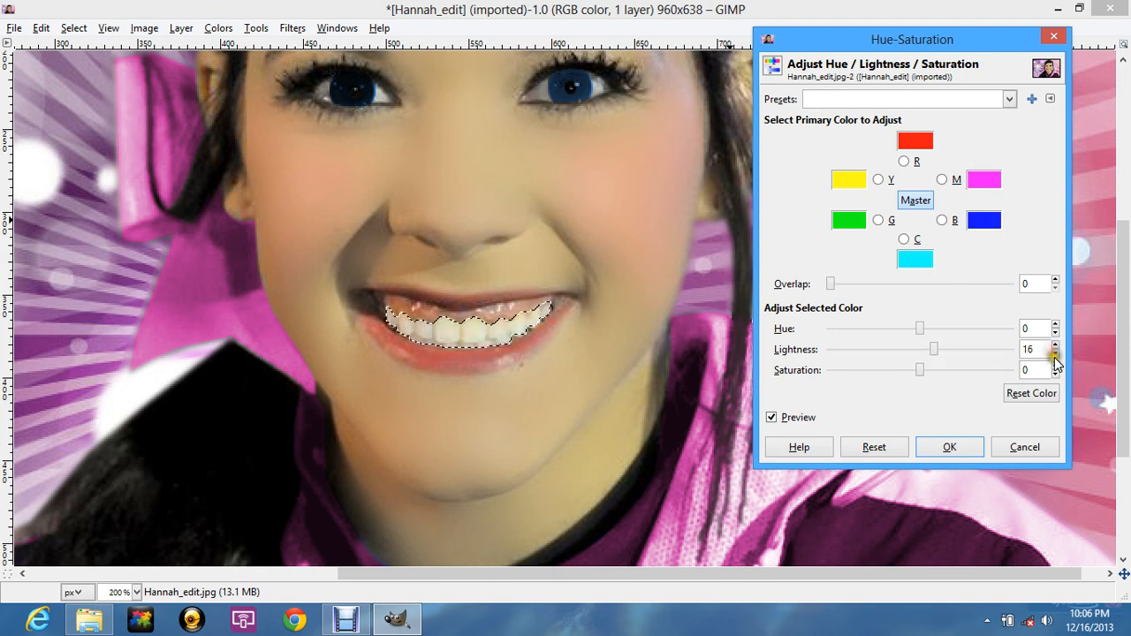
pyautogui.click(1054, 354)
pyautogui.click(1055, 355)
pyautogui.click(1056, 356)
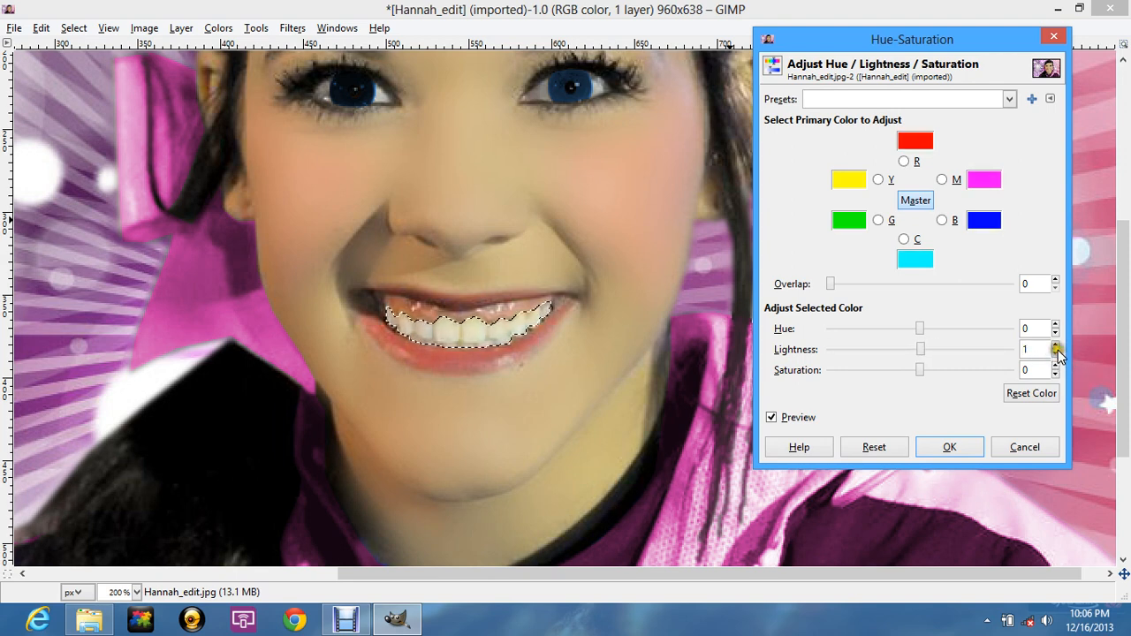
pyautogui.click(1056, 345)
pyautogui.click(1056, 344)
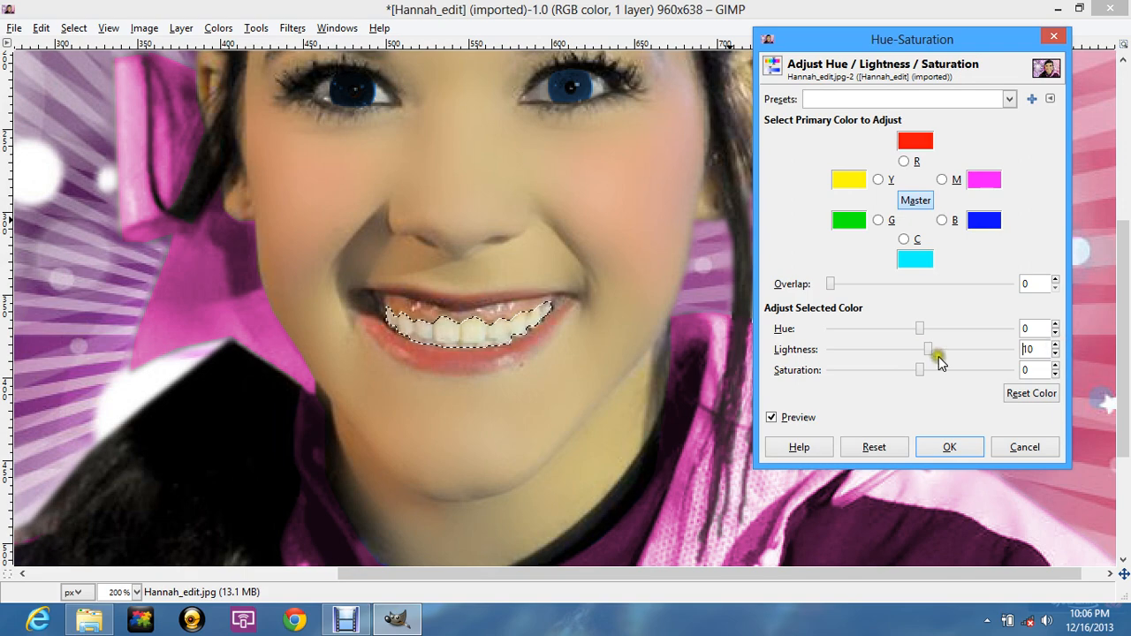
pyautogui.click(949, 447)
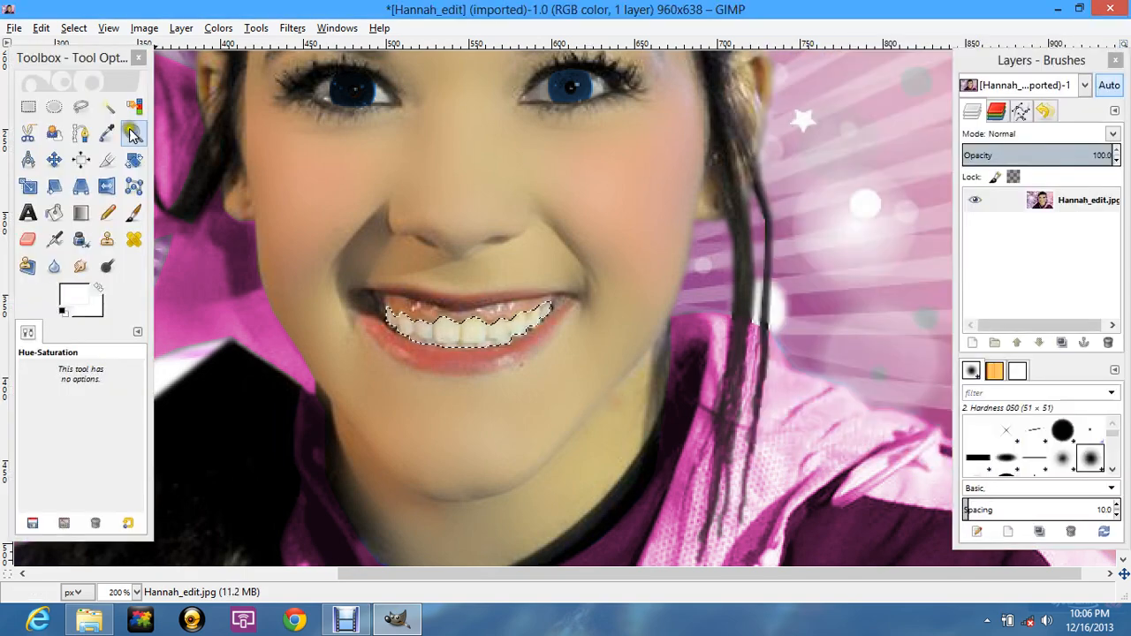
# Step: Remove the selection around the teeth and show the whole portrait at 100% zoom
pyautogui.click(133, 132)
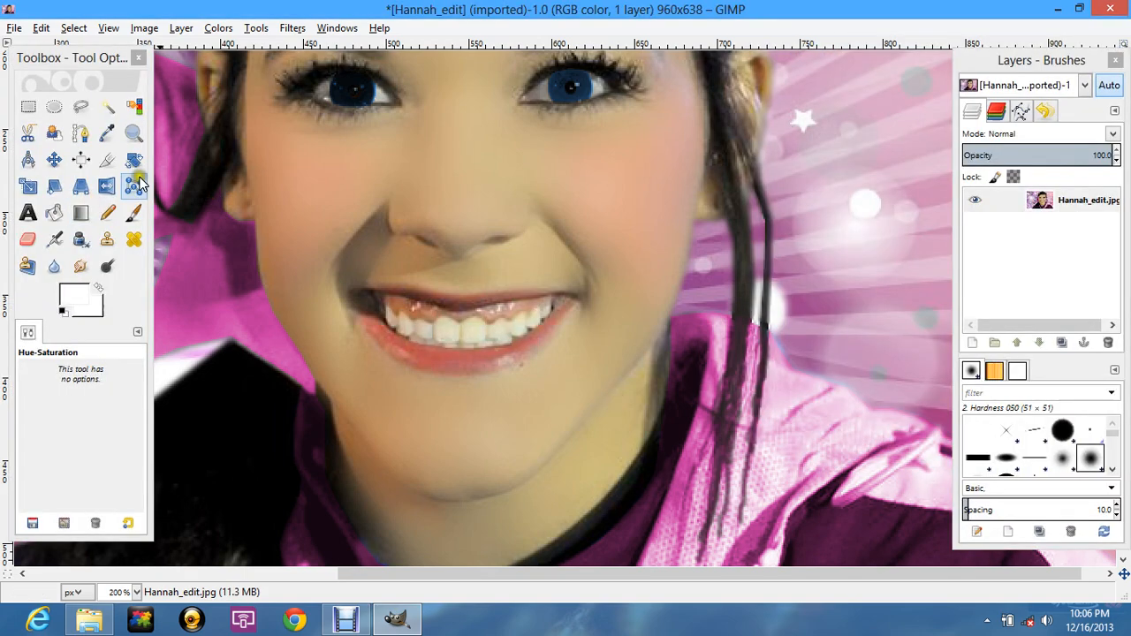
pyautogui.hotkey('ctrl', 'shift', 'a')
pyautogui.click(293, 346)
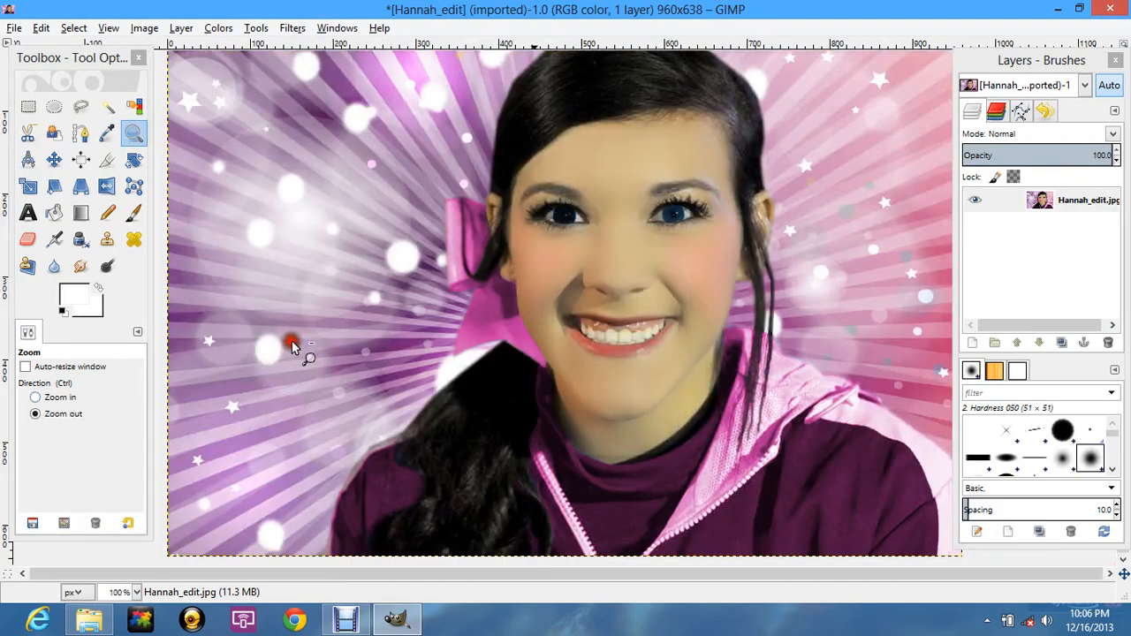